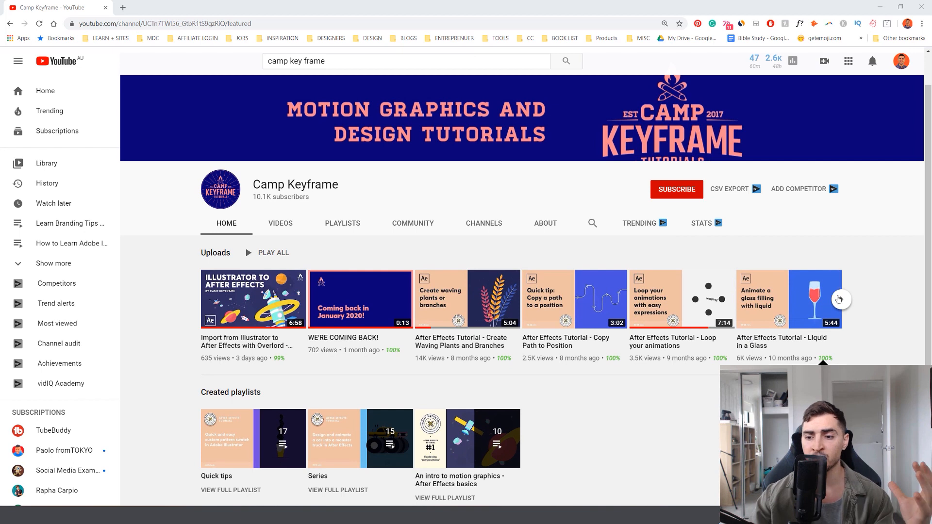
# Browse further through the Camp Keyframe channel's uploaded videos
pyautogui.click(841, 300)
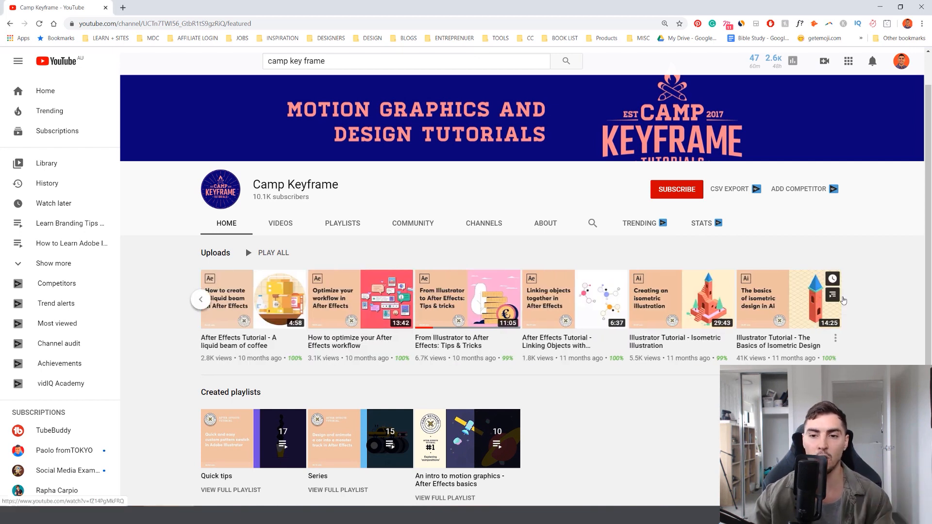
pyautogui.scroll(1, 843, 300)
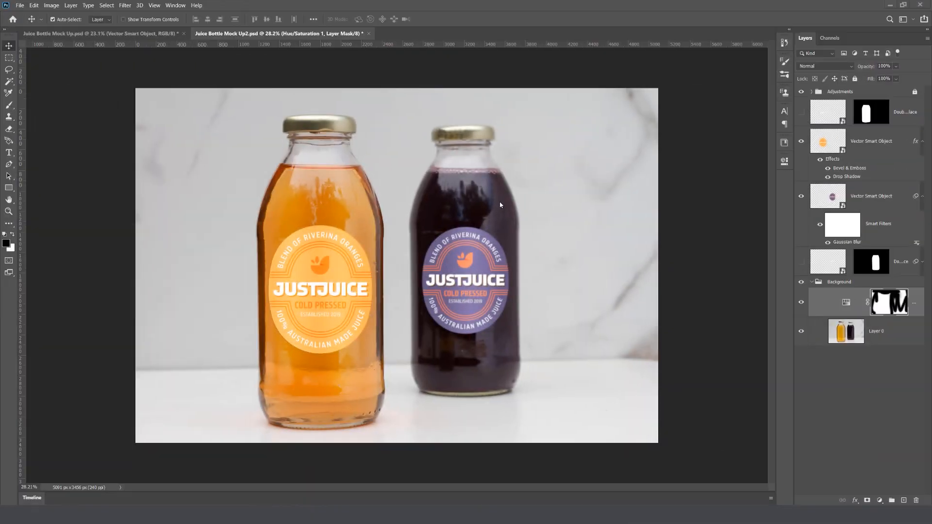
# Switch to Photoshop and examine the JUSTJUICE labels on the two juice bottles in the mockup up close
pyautogui.scroll(1, 421, 194)
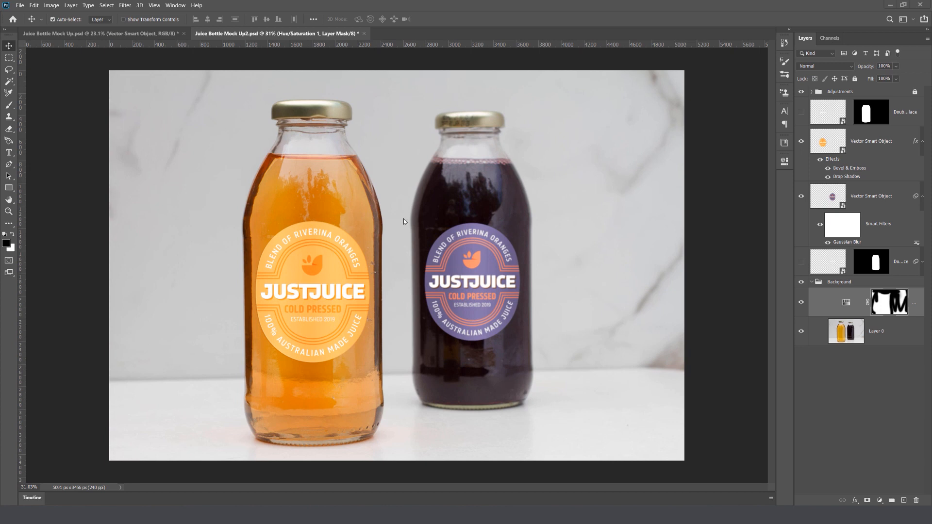
pyautogui.scroll(2, 293, 279)
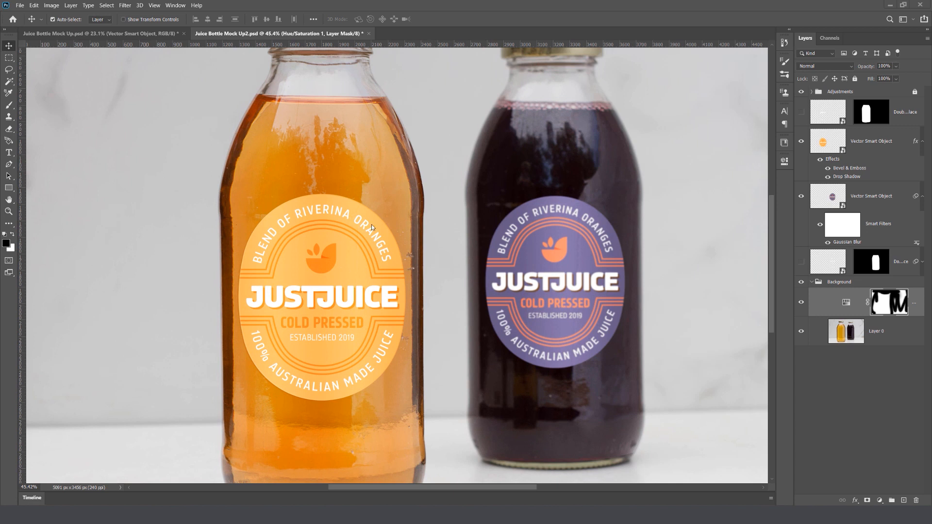
pyautogui.scroll(-2, 430, 227)
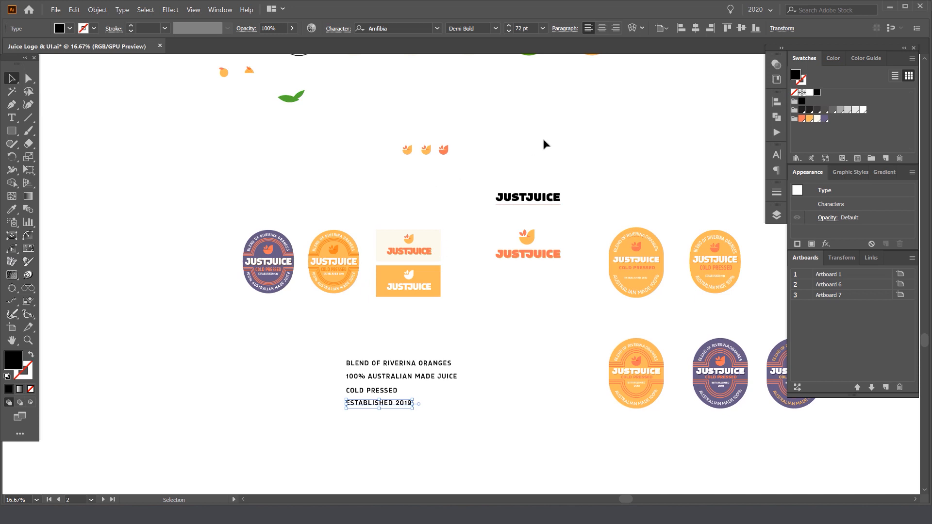
# Switch to Illustrator, hide the panels and examine the early JUSTJUICE badge concepts, orange illustrations and icon variations
pyautogui.click(544, 140)
pyautogui.hotkey('ctrl', '-')
pyautogui.hotkey('ctrl', '-')
pyautogui.press('Tab')
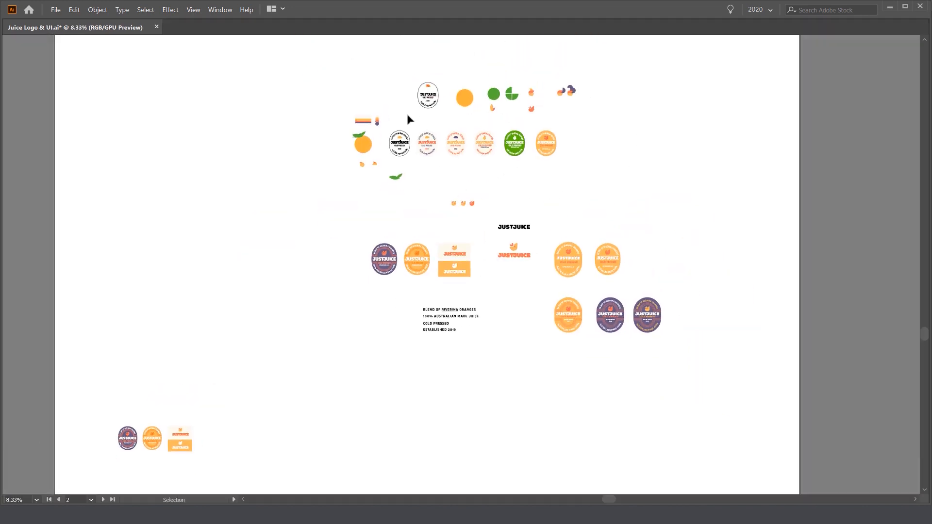
pyautogui.moveTo(380, 99); pyautogui.dragTo(362, 158)
pyautogui.scroll(4, 352, 167)
pyautogui.moveTo(436, 270); pyautogui.dragTo(468, 200)
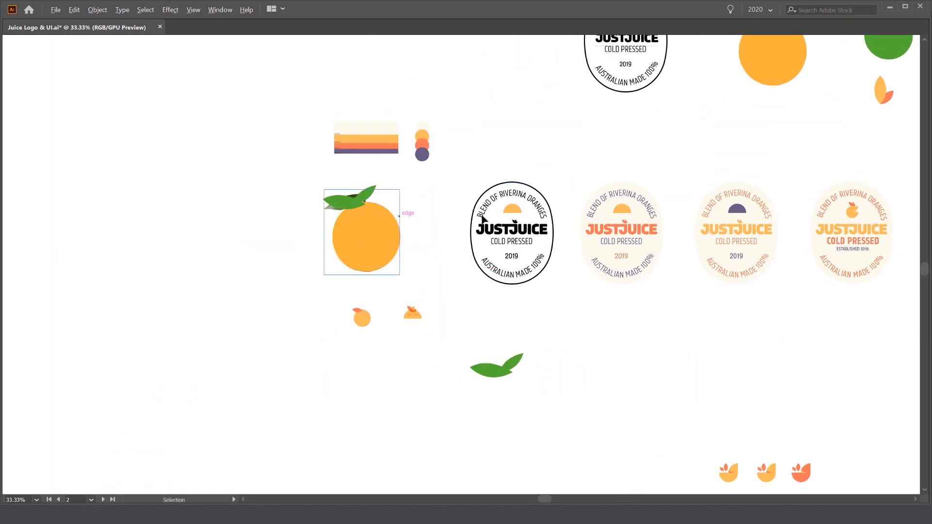
pyautogui.moveTo(828, 197); pyautogui.dragTo(576, 229)
pyautogui.moveTo(689, 189); pyautogui.dragTo(435, 228)
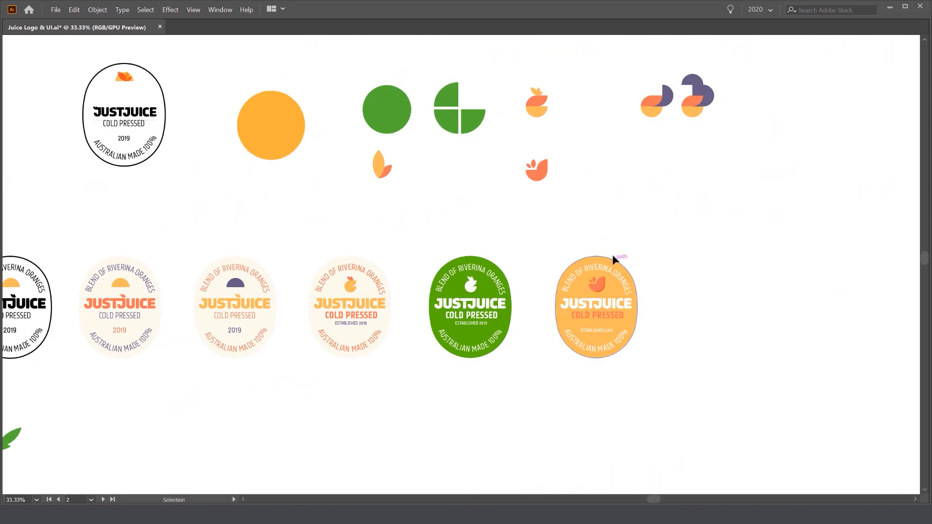
pyautogui.moveTo(751, 144); pyautogui.dragTo(682, 182)
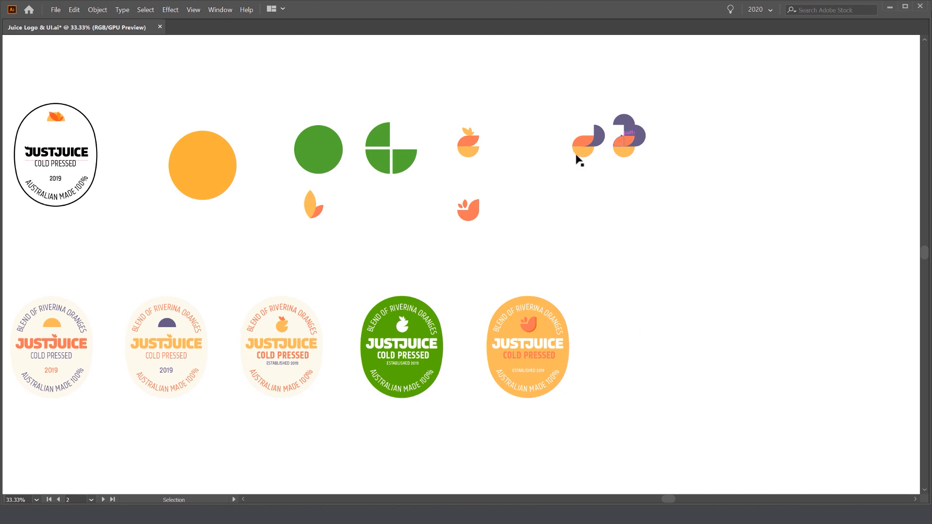
pyautogui.scroll(3, 483, 214)
pyautogui.scroll(-3, 428, 193)
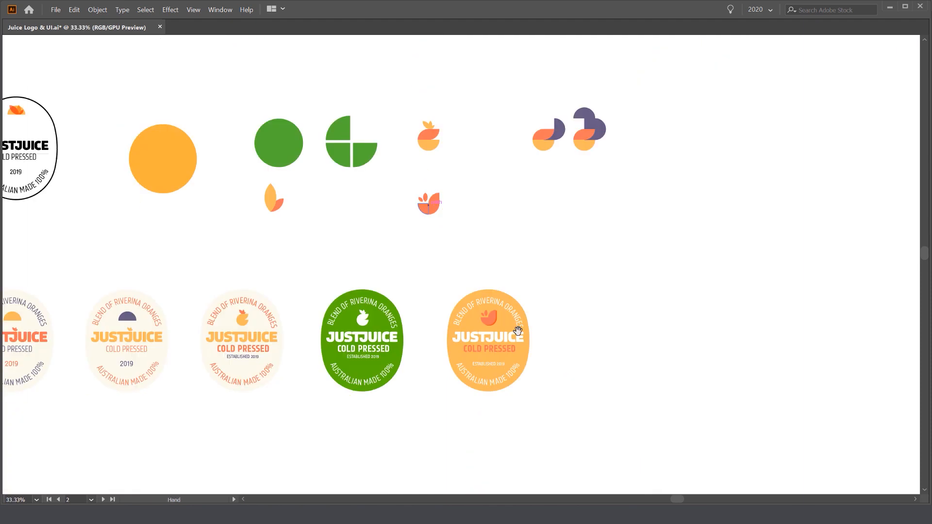
pyautogui.moveTo(518, 329); pyautogui.dragTo(590, 140)
pyautogui.moveTo(458, 445); pyautogui.dragTo(647, 235)
pyautogui.scroll(3, 407, 169)
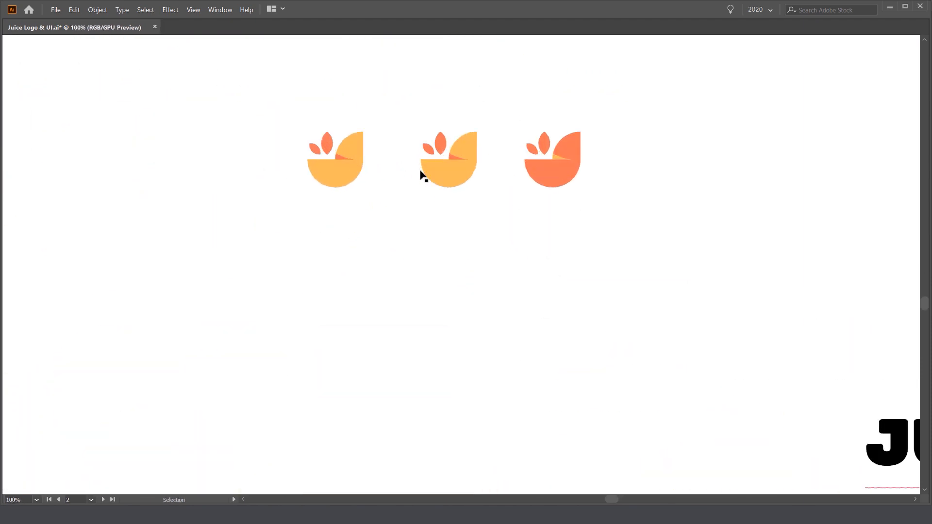
pyautogui.scroll(-1, 453, 165)
pyautogui.scroll(3, 456, 163)
pyautogui.scroll(-4, 445, 158)
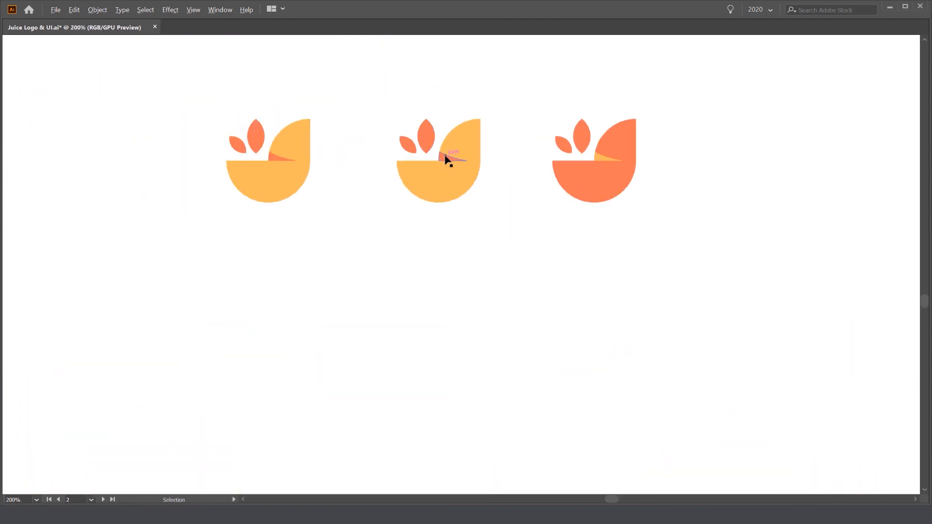
# Examine the finished purple and orange badges, the logo cards, the wordmark and the alternate badge versions
pyautogui.moveTo(426, 236); pyautogui.dragTo(489, 110)
pyautogui.moveTo(327, 338); pyautogui.dragTo(364, 236)
pyautogui.moveTo(286, 259); pyautogui.dragTo(447, 202)
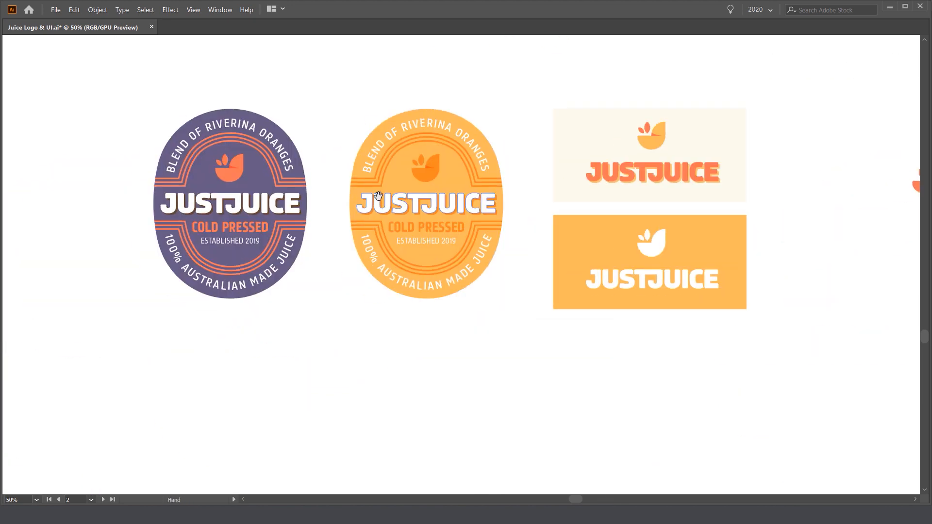
pyautogui.scroll(2, 218, 203)
pyautogui.scroll(-1, 381, 199)
pyautogui.scroll(-2, 381, 199)
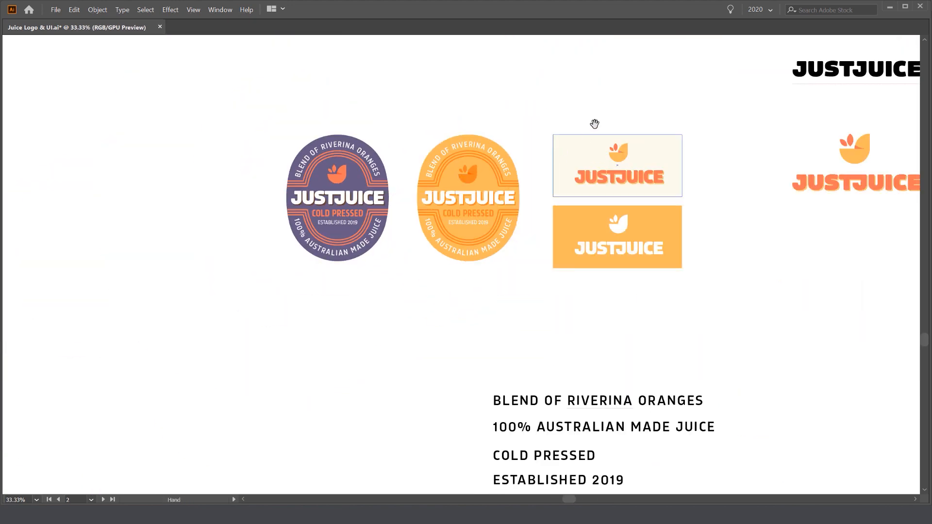
pyautogui.hscroll(2, 593, 121)
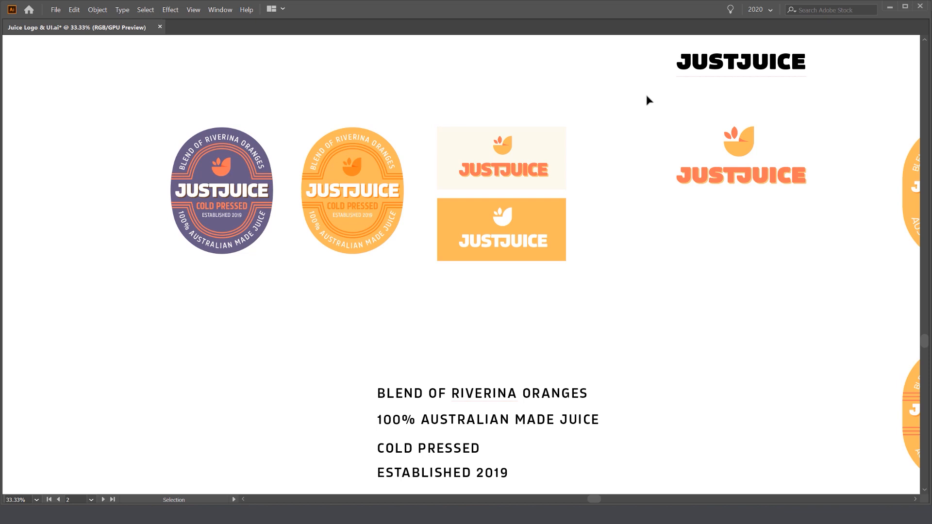
pyautogui.moveTo(673, 225); pyautogui.dragTo(611, 156)
pyautogui.scroll(-3, 628, 184)
pyautogui.moveTo(626, 213); pyautogui.dragTo(518, 149)
pyautogui.moveTo(498, 156); pyautogui.dragTo(309, 306)
pyautogui.scroll(2, 324, 293)
pyautogui.click(452, 270)
pyautogui.moveTo(452, 271); pyautogui.dragTo(376, 196)
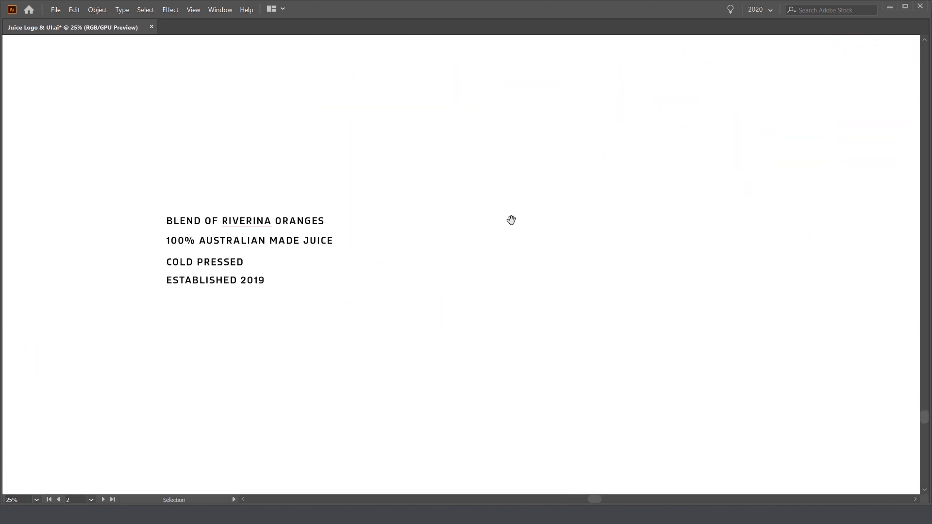
# Draw a black circle beside the slogan text lines and try moving its upper and side anchor points up to elongate it
pyautogui.scroll(1, 456, 231)
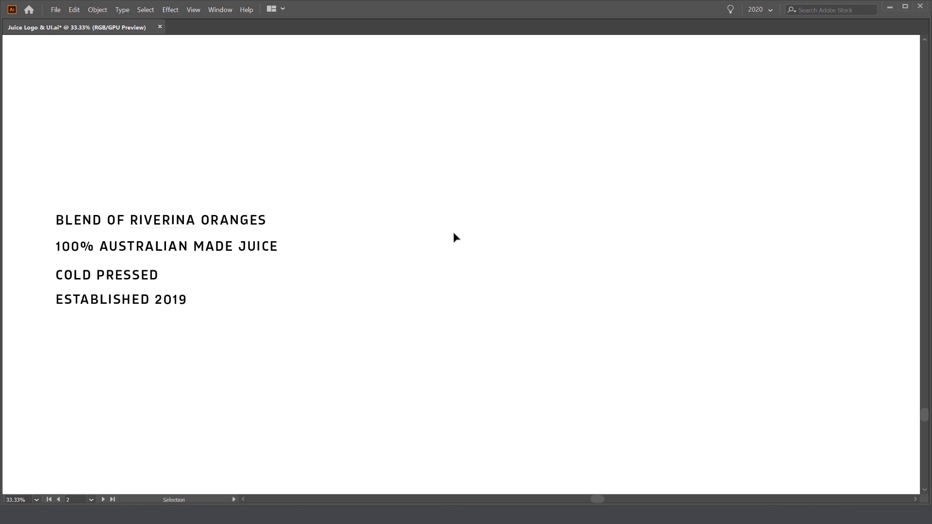
pyautogui.press('l')
pyautogui.moveTo(445, 249); pyautogui.dragTo(500, 352)
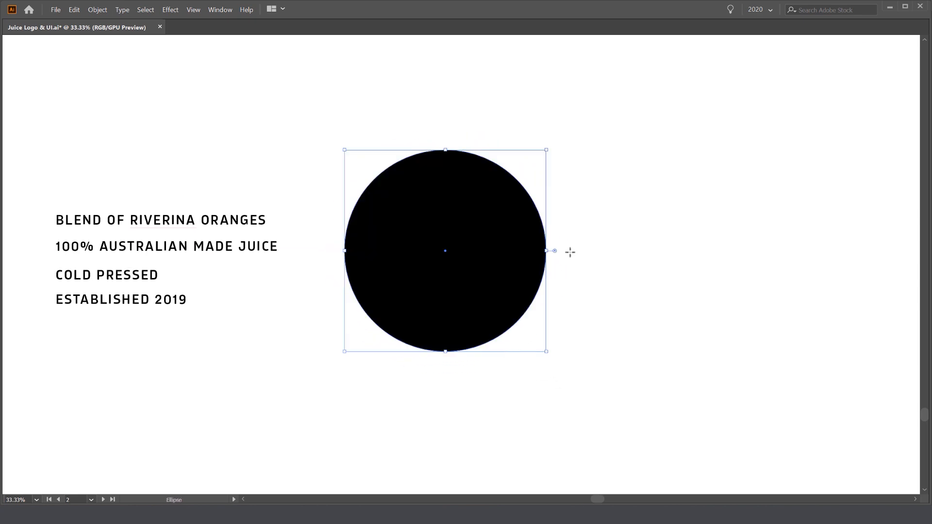
pyautogui.press('a')
pyautogui.moveTo(583, 126); pyautogui.dragTo(425, 180)
pyautogui.moveTo(563, 139); pyautogui.dragTo(344, 158)
pyautogui.moveTo(494, 195); pyautogui.dragTo(459, 235)
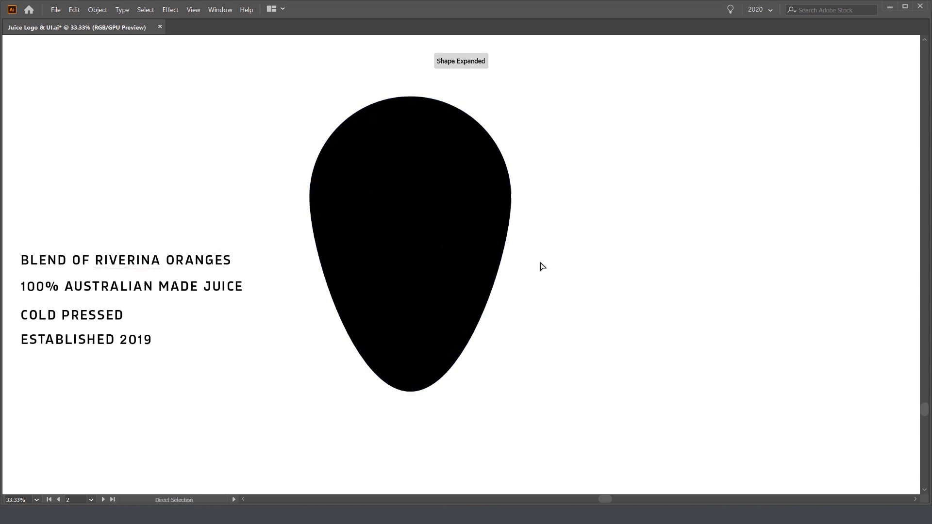
pyautogui.hotkey('ctrl', 'z')
# Try nudging the circle's side anchor points upward, and delete the circle
pyautogui.moveTo(532, 278); pyautogui.dragTo(302, 314)
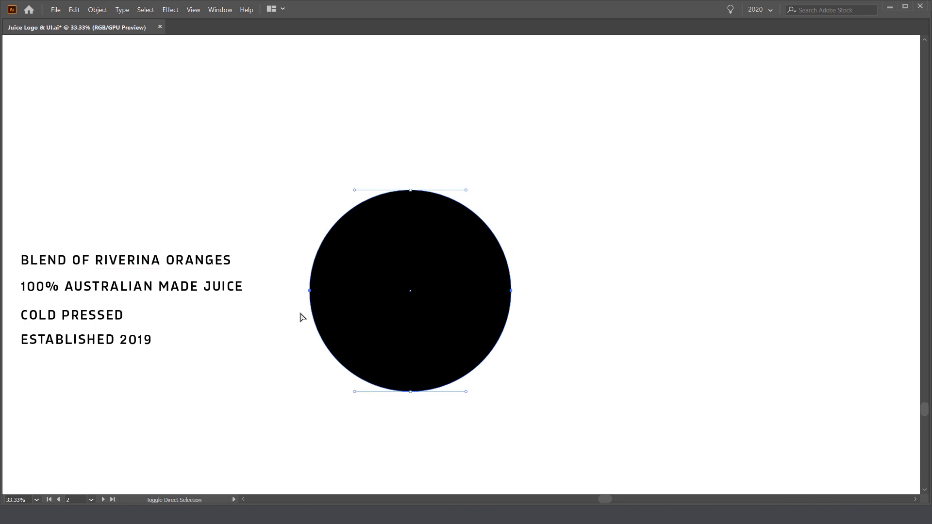
pyautogui.hotkey('shift', 'Up')
pyautogui.hotkey('shift', 'Up')
pyautogui.hotkey('shift', 'Up')
pyautogui.hotkey('shift', 'Up')
pyautogui.hotkey('shift', 'Up')
pyautogui.hotkey('shift', 'Up')
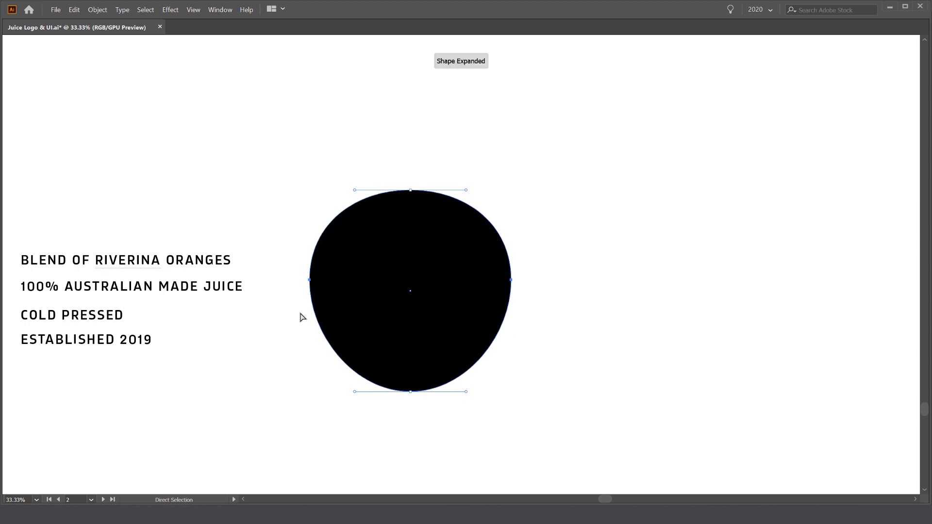
pyautogui.press('Delete')
# Draw a tall black rectangle about 900 px wide and 1310 px high beside the slogan text lines
pyautogui.press('m')
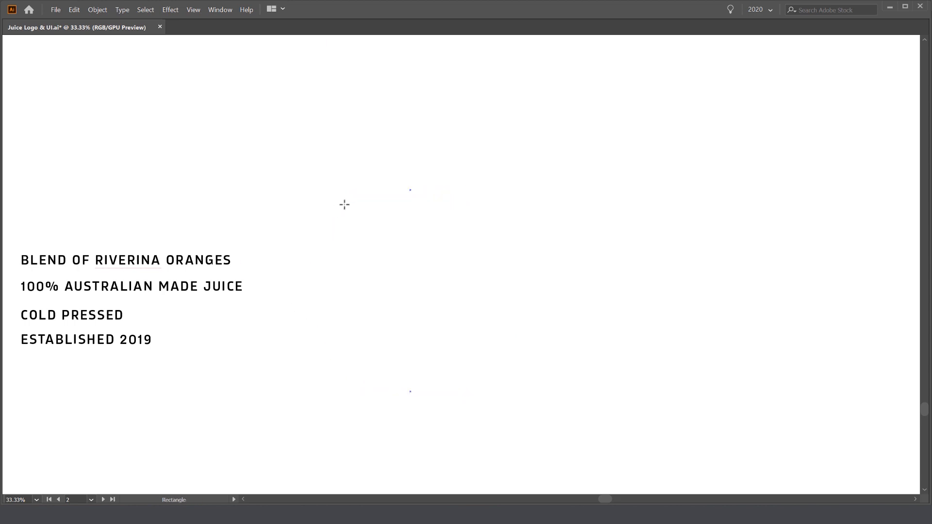
pyautogui.press('v')
pyautogui.press('m')
pyautogui.moveTo(339, 139); pyautogui.dragTo(503, 379)
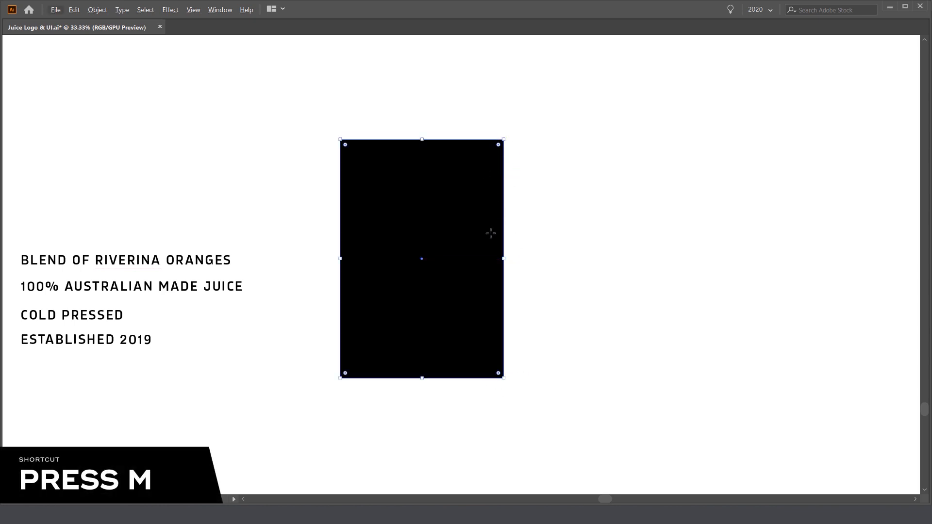
pyautogui.click(523, 177)
pyautogui.press('Escape')
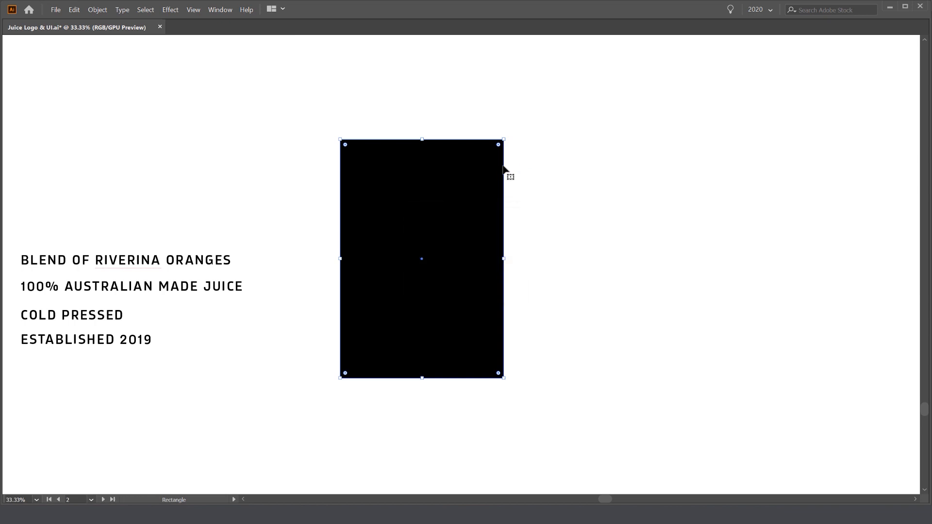
# Show the panels again and fully round all four corners of the rectangle, to a radius of about 449 px, making a pill shape
pyautogui.press('a')
pyautogui.scroll(1, 476, 176)
pyautogui.moveTo(442, 261); pyautogui.dragTo(414, 218)
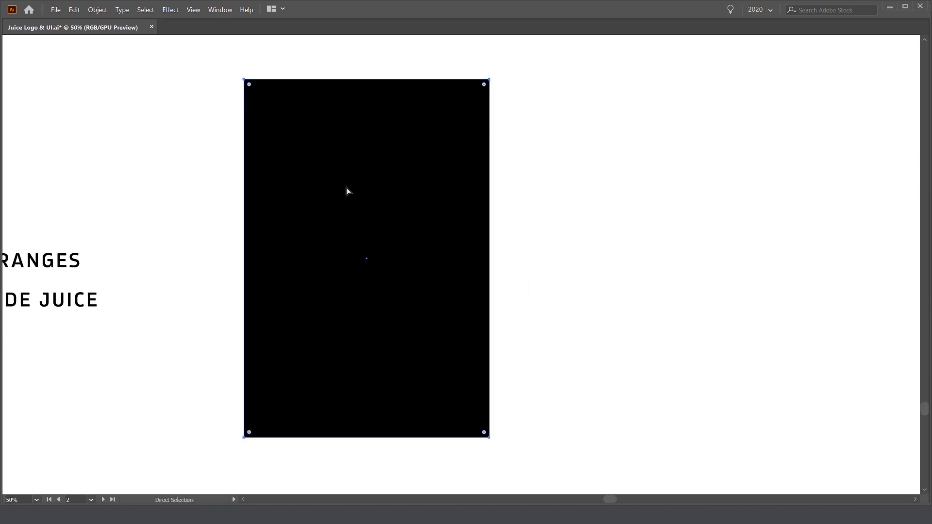
pyautogui.press('Tab')
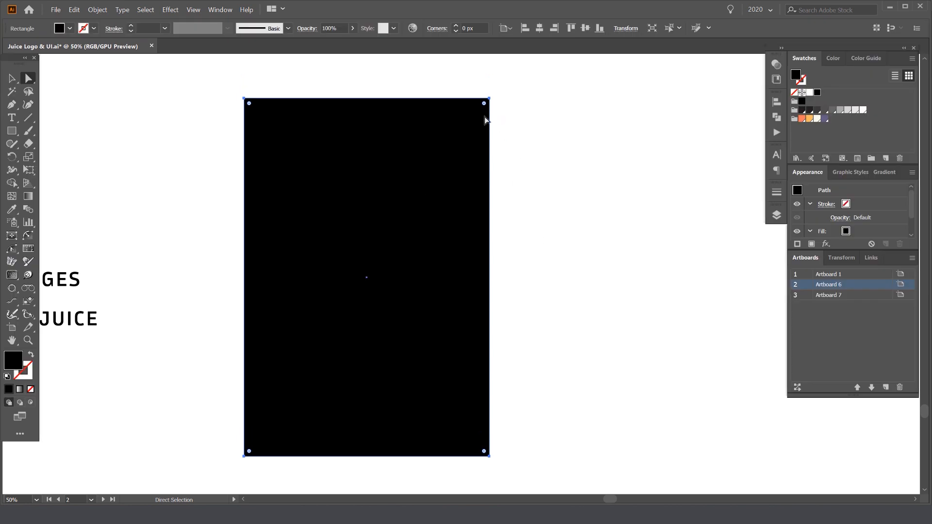
pyautogui.scroll(3, 485, 116)
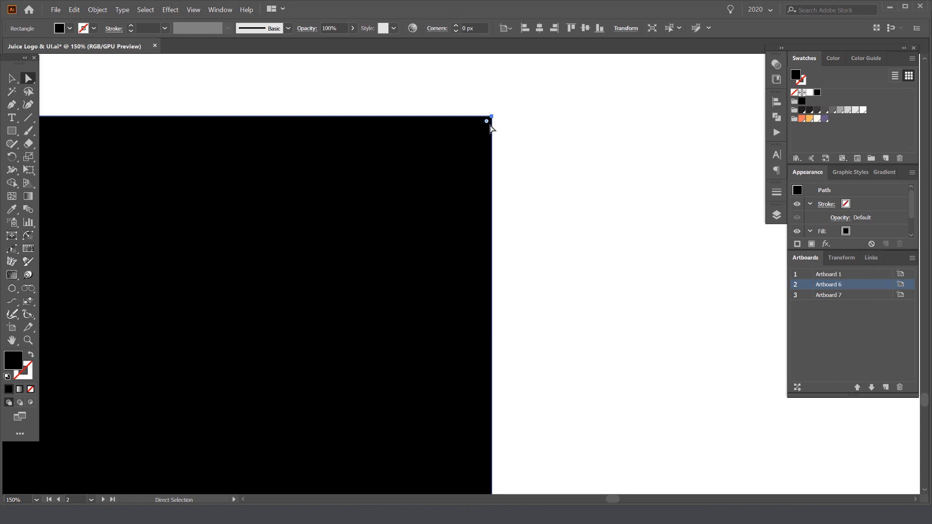
pyautogui.scroll(-4, 487, 122)
pyautogui.scroll(1, 489, 119)
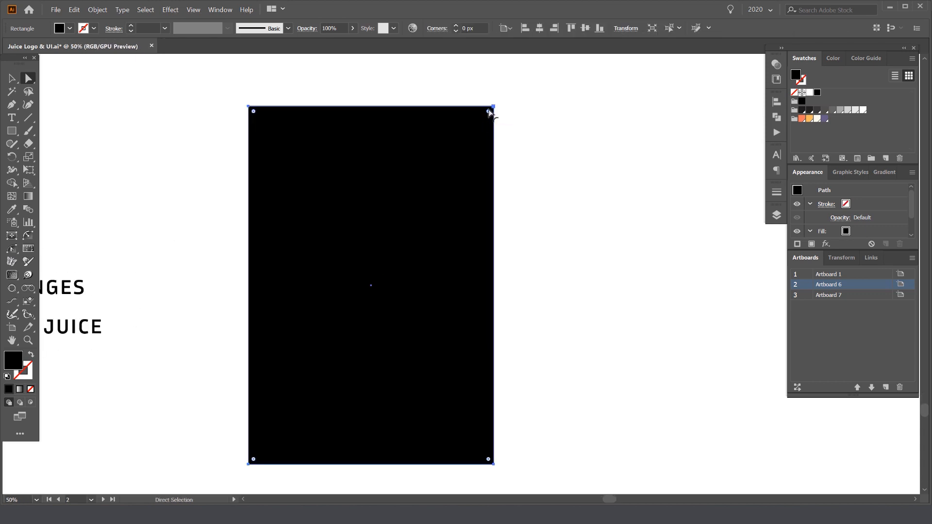
pyautogui.moveTo(487, 112); pyautogui.dragTo(359, 347)
pyautogui.click(632, 237)
pyautogui.scroll(-3, 627, 236)
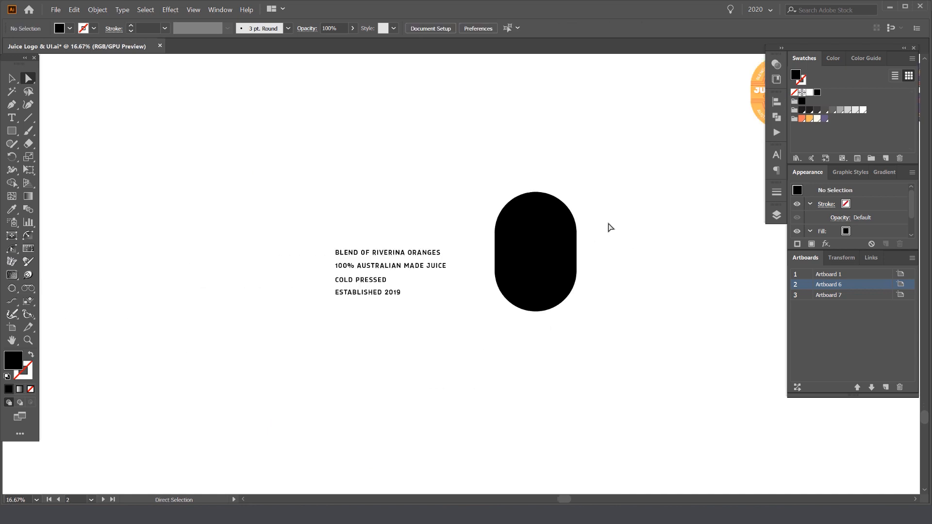
# Shorten the pill shape to an overall height of 1152 px by nudging its top and upper side anchor points down
pyautogui.moveTo(617, 217); pyautogui.dragTo(497, 259)
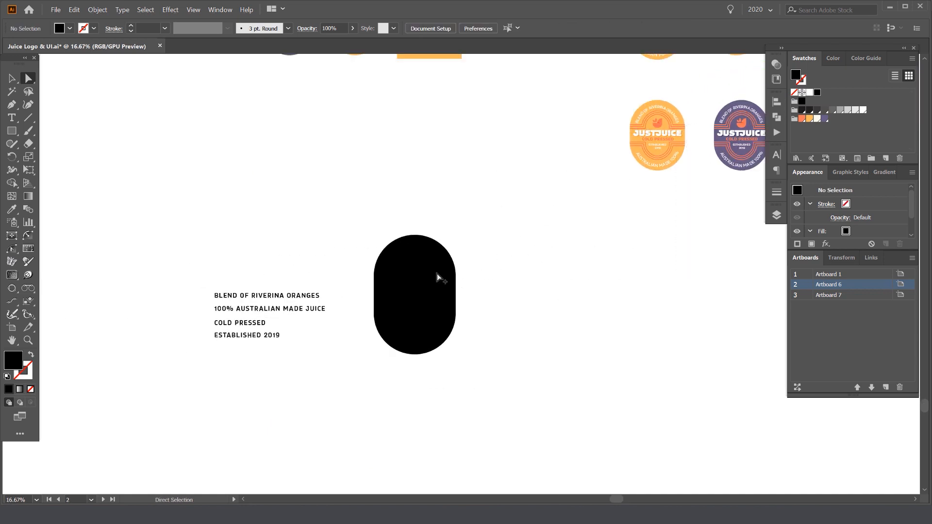
pyautogui.scroll(1, 437, 273)
pyautogui.scroll(1, 451, 231)
pyautogui.moveTo(455, 229); pyautogui.dragTo(447, 183)
pyautogui.moveTo(490, 148); pyautogui.dragTo(290, 261)
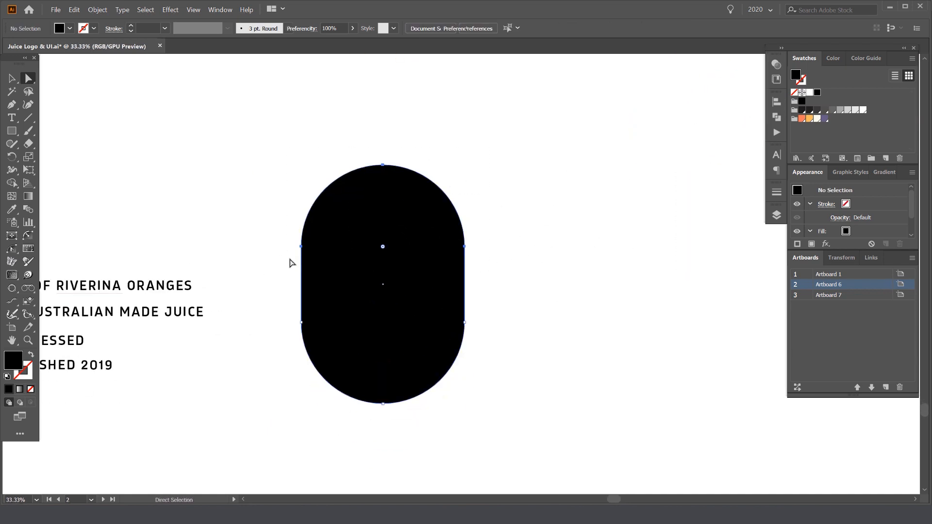
pyautogui.scroll(1, 290, 261)
pyautogui.click(592, 110)
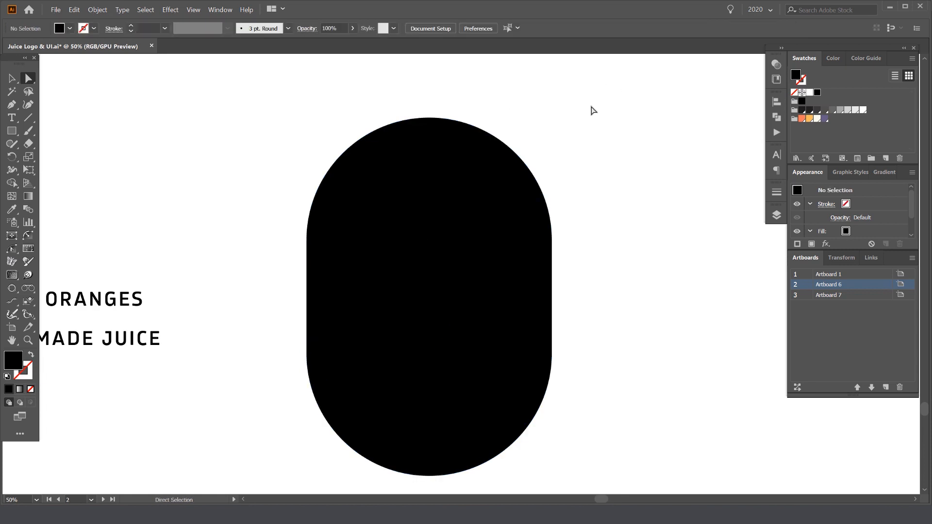
pyautogui.moveTo(609, 101); pyautogui.dragTo(271, 263)
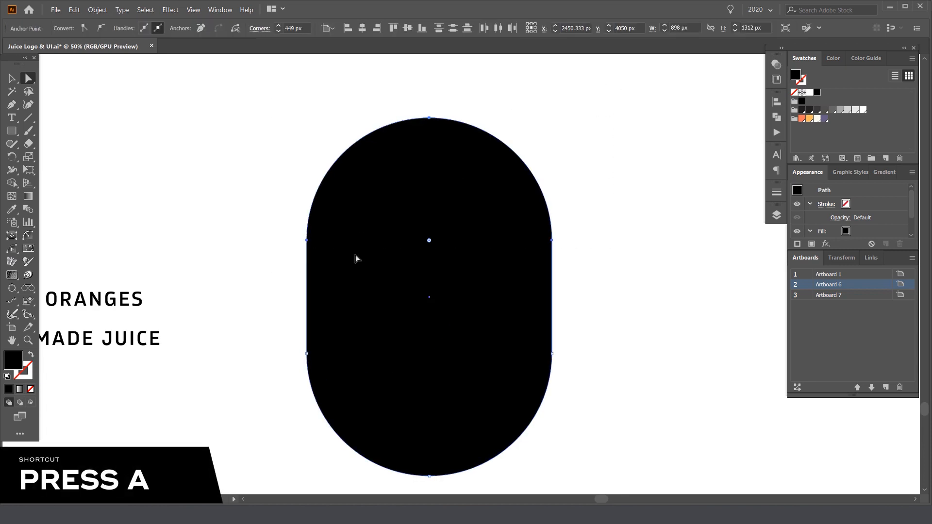
pyautogui.press('Down')
pyautogui.press('Down')
pyautogui.press('Down')
pyautogui.press('Down')
pyautogui.press('Down')
pyautogui.press('Down')
pyautogui.press('Down')
pyautogui.press('Down')
pyautogui.press('Down')
pyautogui.press('Down')
pyautogui.press('Down')
pyautogui.press('Down')
pyautogui.press('Down')
pyautogui.press('Down')
pyautogui.press('Down')
pyautogui.press('Down')
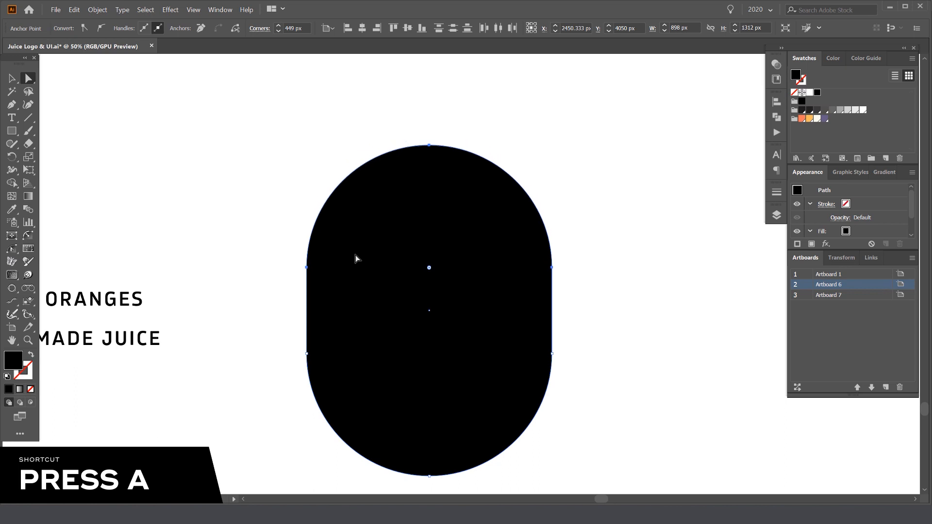
pyautogui.press('Down')
pyautogui.press('Down')
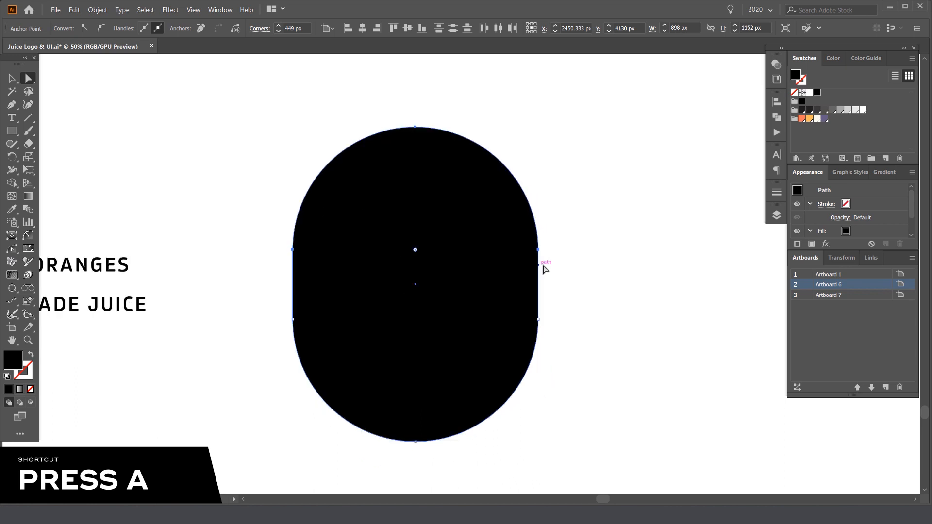
# Stretch the black pill shape to an overall height of 1307 px by moving its upper anchor points
pyautogui.moveTo(540, 262); pyautogui.dragTo(546, 160)
pyautogui.hotkey('ctrl', '-')
pyautogui.hotkey('ctrl', 'z')
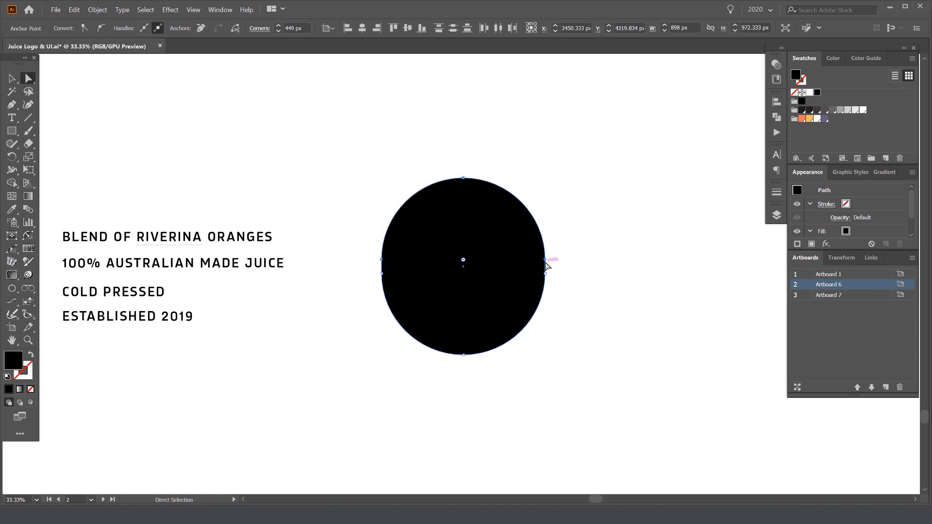
pyautogui.moveTo(546, 262); pyautogui.dragTo(543, 193)
pyautogui.moveTo(664, 189); pyautogui.dragTo(596, 205)
pyautogui.click(592, 202)
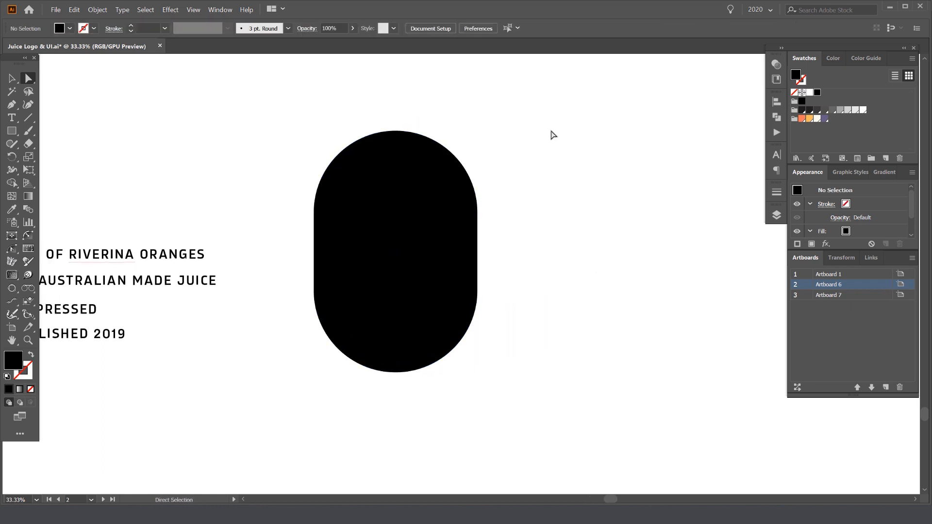
pyautogui.moveTo(551, 130); pyautogui.dragTo(266, 242)
pyautogui.hotkey('shift', 'Down')
pyautogui.hotkey('shift', 'Down')
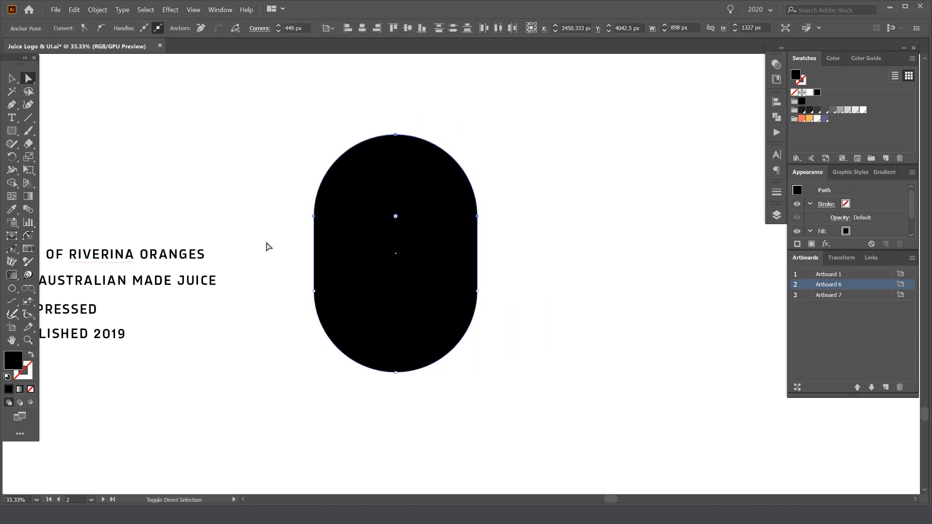
pyautogui.click(421, 117)
# Select the whole pill shape, fill it with a mid-grey swatch and deselect it
pyautogui.moveTo(386, 157); pyautogui.dragTo(389, 176)
pyautogui.press('v')
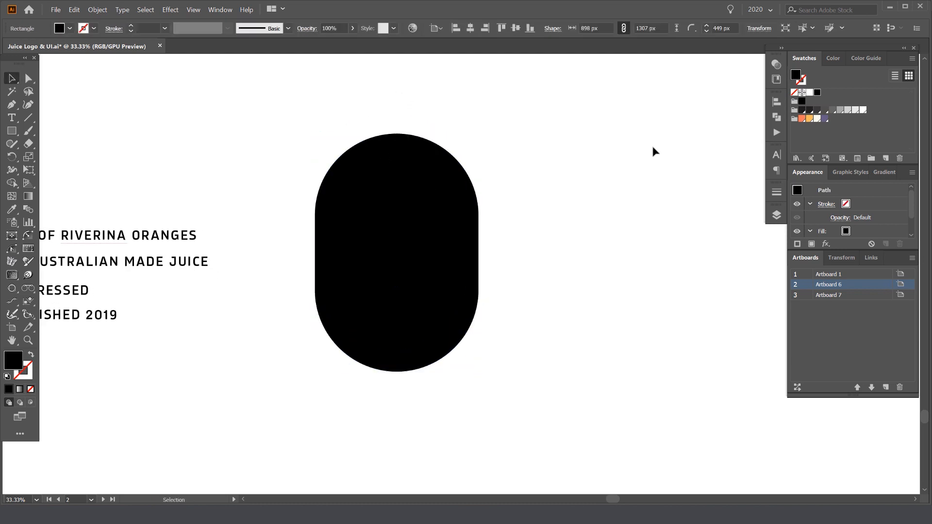
pyautogui.click(742, 188)
pyautogui.click(839, 110)
pyautogui.click(589, 136)
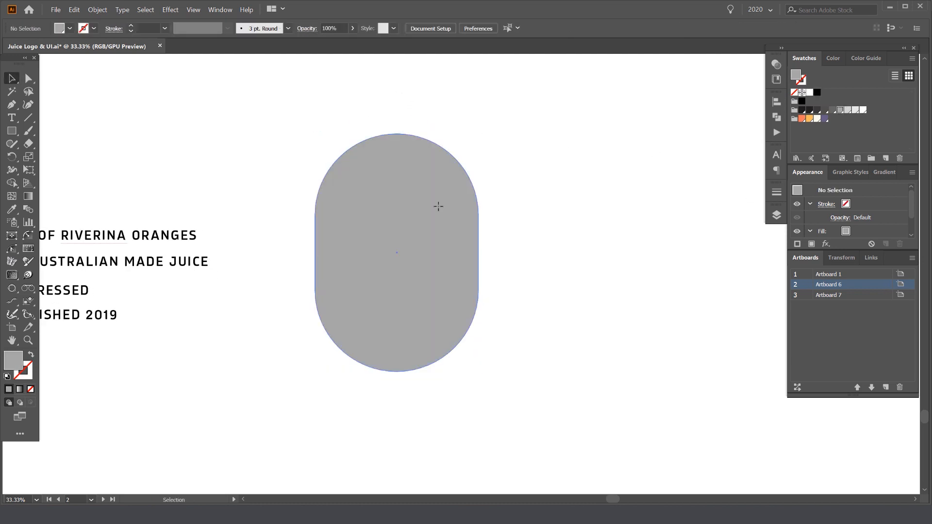
pyautogui.click(438, 206)
pyautogui.click(523, 160)
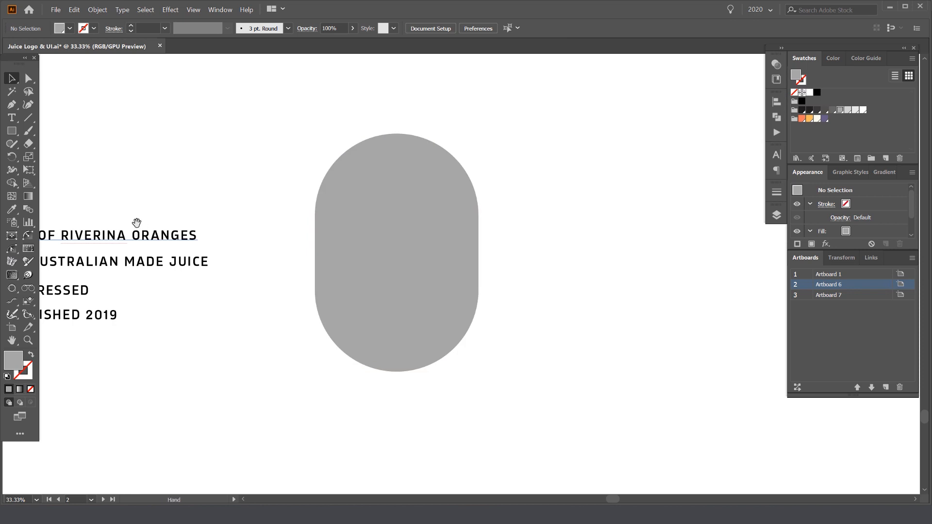
pyautogui.moveTo(137, 223); pyautogui.dragTo(299, 194)
pyautogui.moveTo(549, 176); pyautogui.dragTo(430, 214)
pyautogui.press('b')
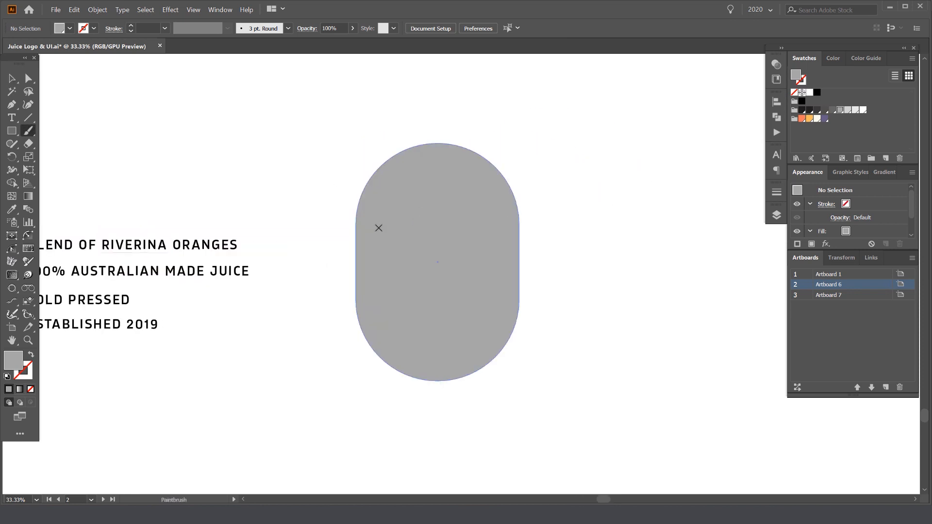
pyautogui.press('v')
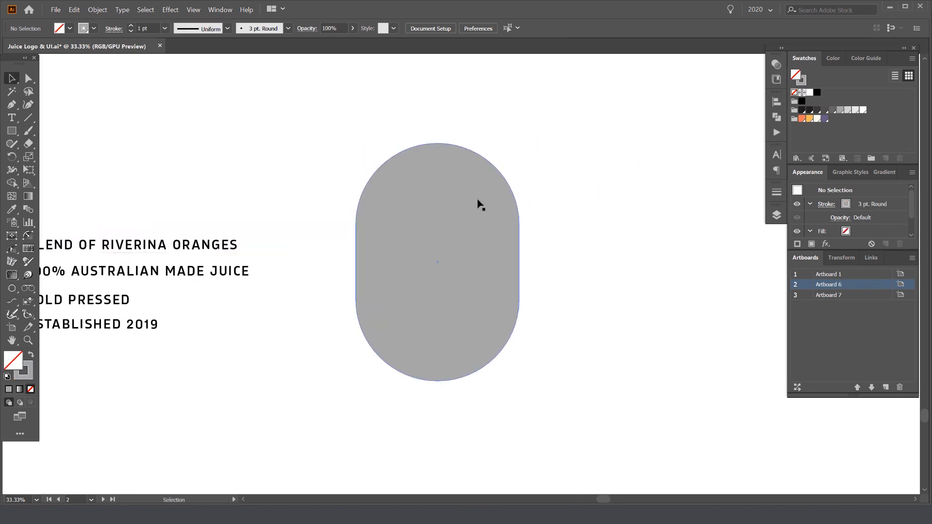
# Start an Offset Path on the grey pill with the preview on, and set the offset to -120 px
pyautogui.click(478, 202)
pyautogui.scroll(1, 477, 202)
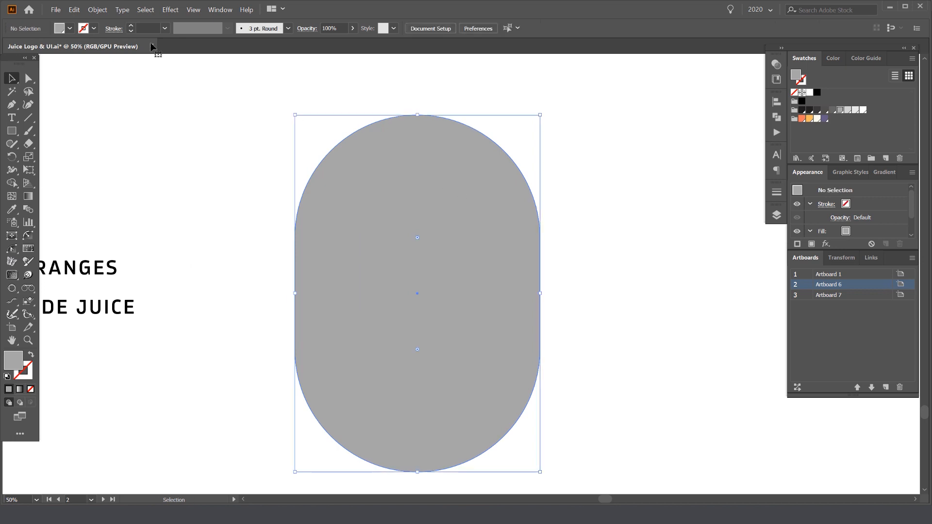
pyautogui.click(97, 10)
pyautogui.moveTo(122, 219)
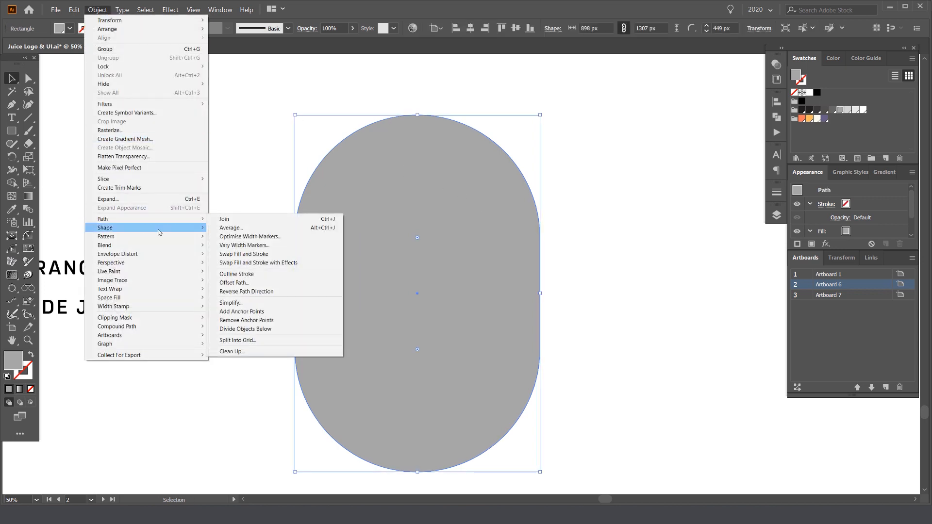
pyautogui.click(234, 282)
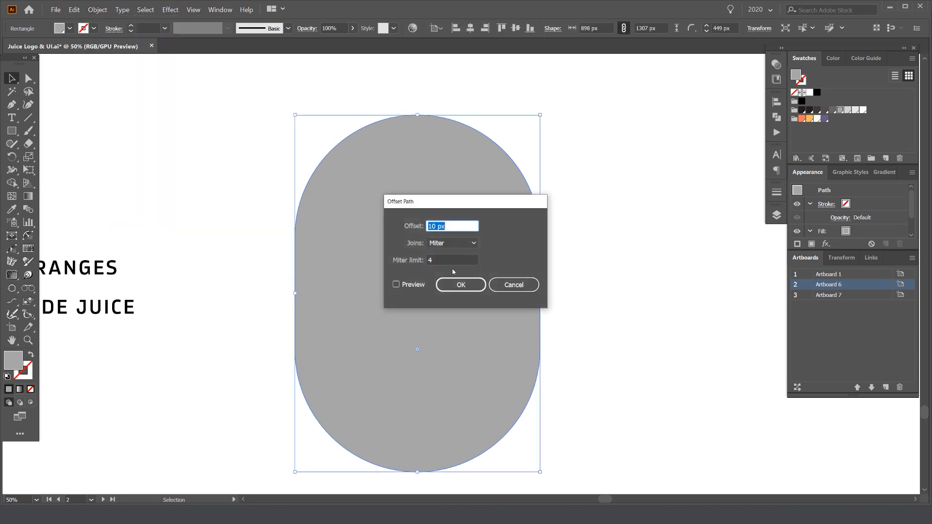
pyautogui.moveTo(509, 206); pyautogui.dragTo(632, 199)
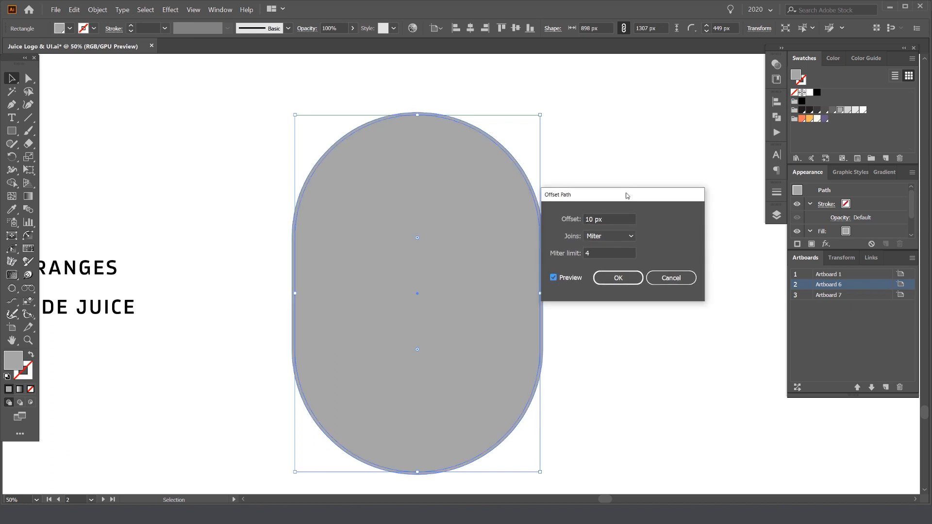
pyautogui.scroll(-3, 614, 219)
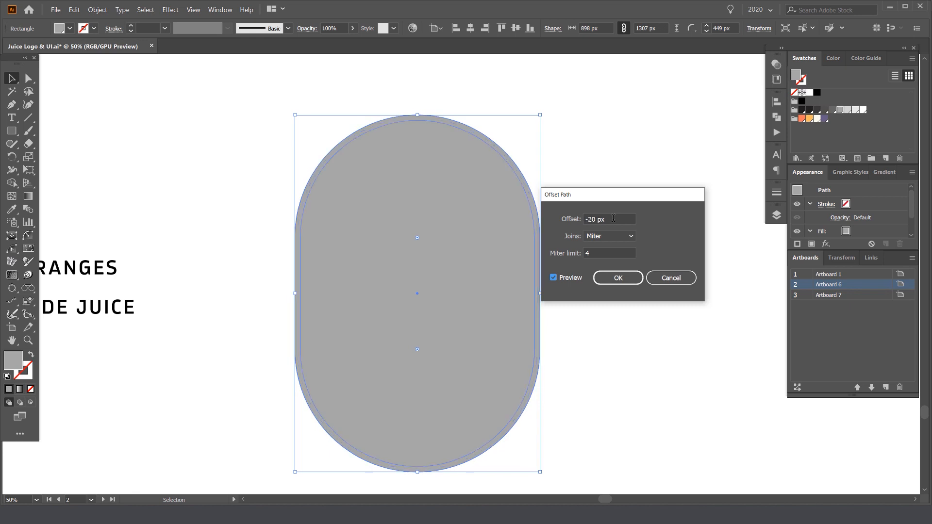
pyautogui.scroll(-16, 592, 214)
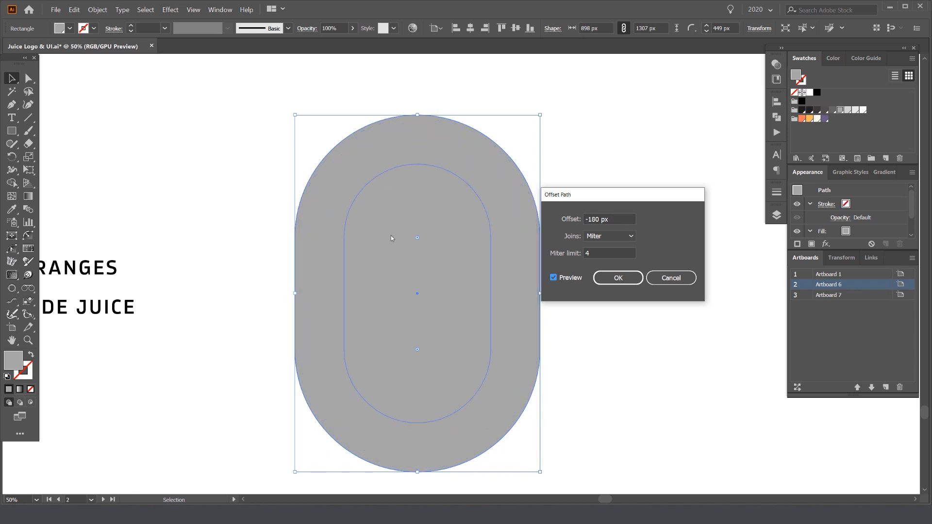
pyautogui.scroll(6, 603, 220)
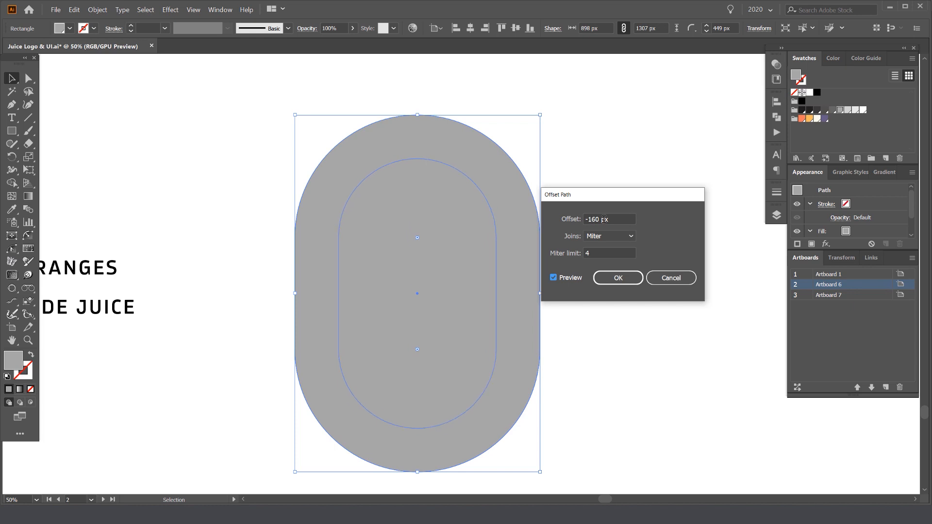
pyautogui.scroll(1, 604, 220)
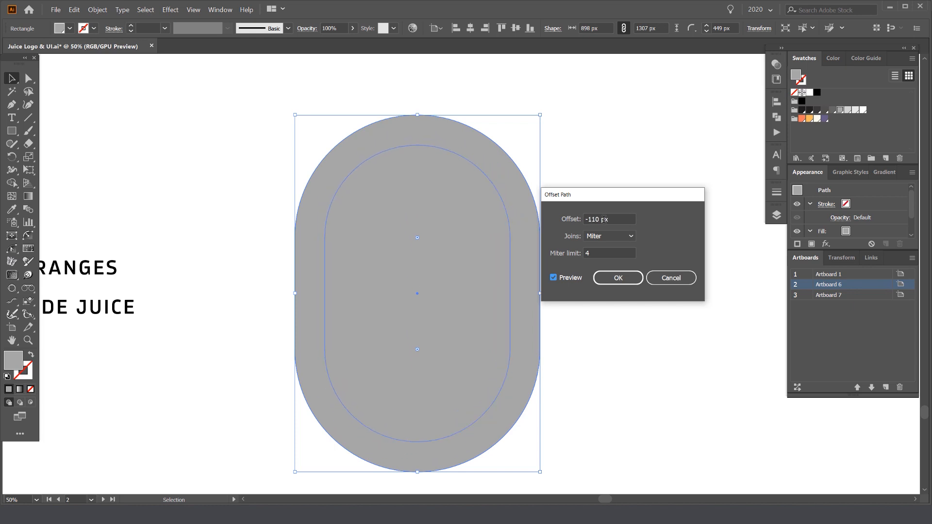
pyautogui.scroll(-1, 603, 220)
# Set the offset's joins to Round, apply it, and fill the new inner pill with a darker grey swatch
pyautogui.click(607, 235)
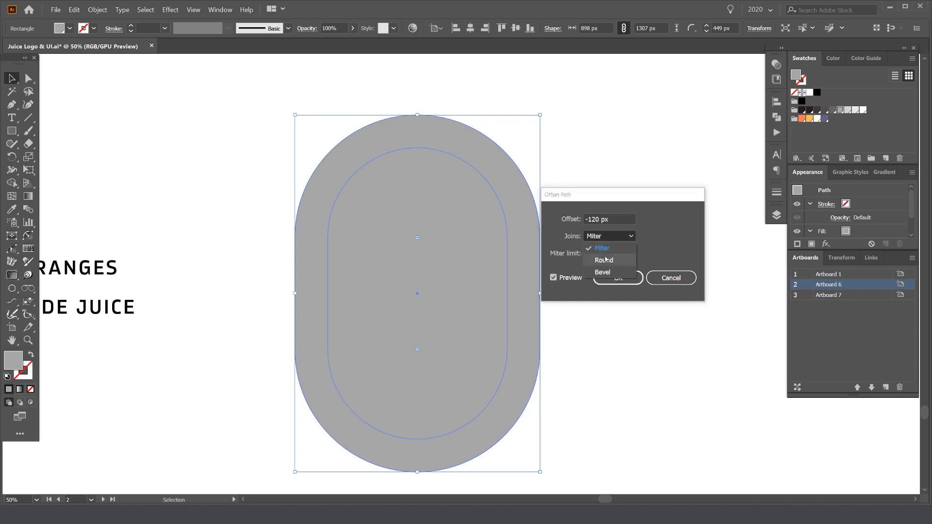
pyautogui.click(605, 260)
pyautogui.click(585, 256)
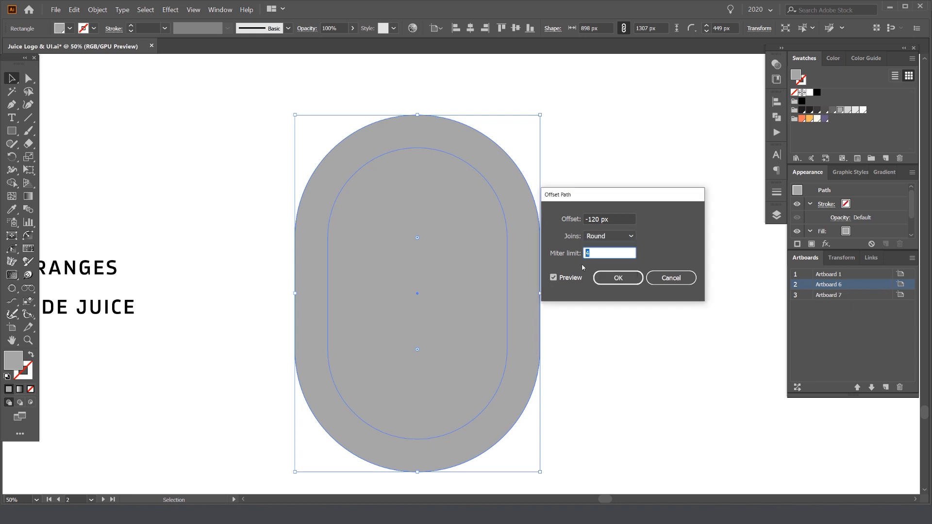
pyautogui.click(618, 277)
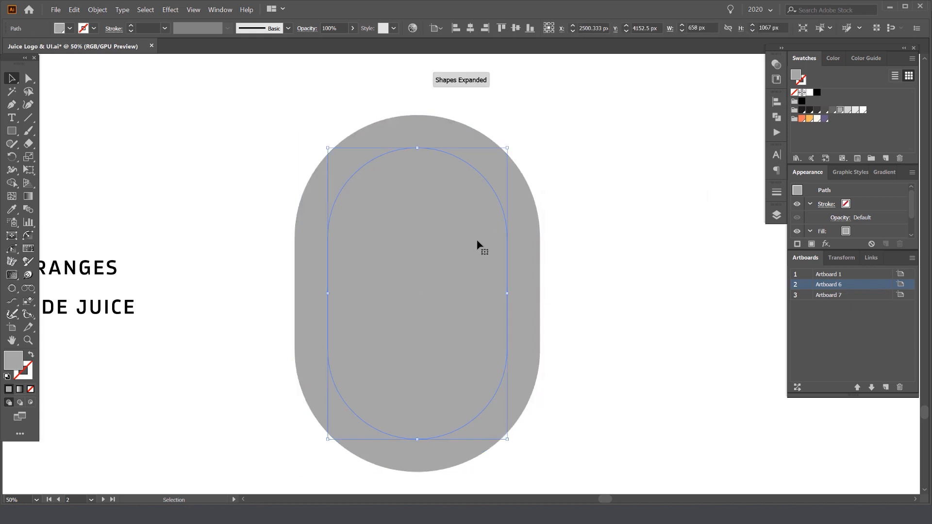
pyautogui.click(834, 111)
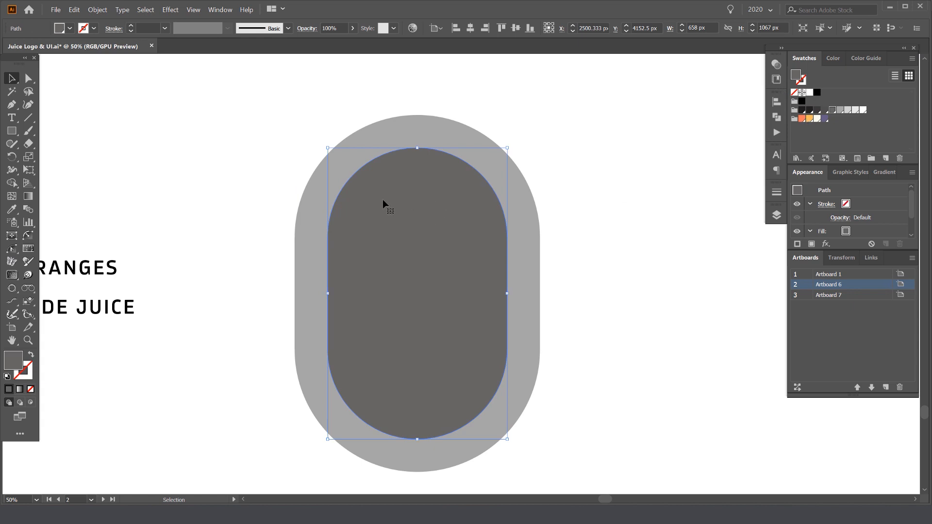
pyautogui.scroll(-1, 374, 201)
pyautogui.scroll(1, 316, 182)
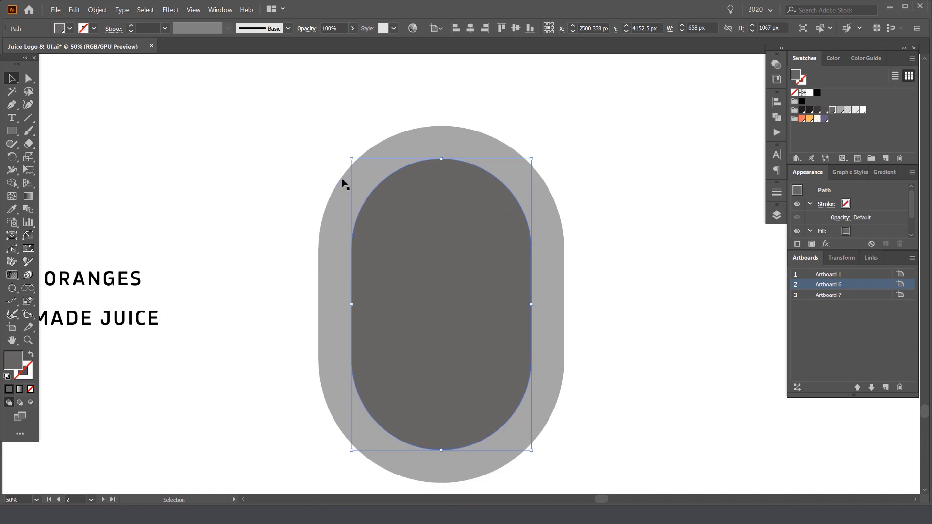
# Place type on a path along the inner pill's outline, starting just left of its top
pyautogui.press('t')
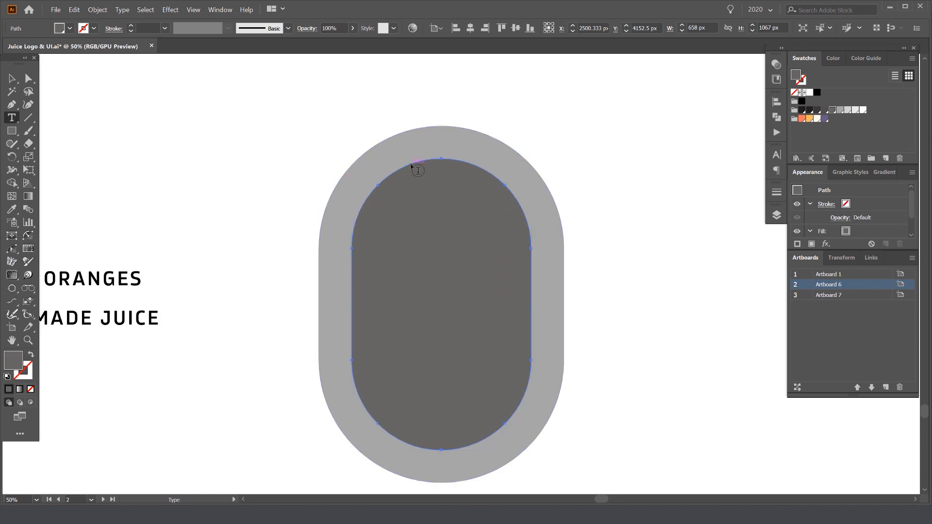
pyautogui.click(19, 119)
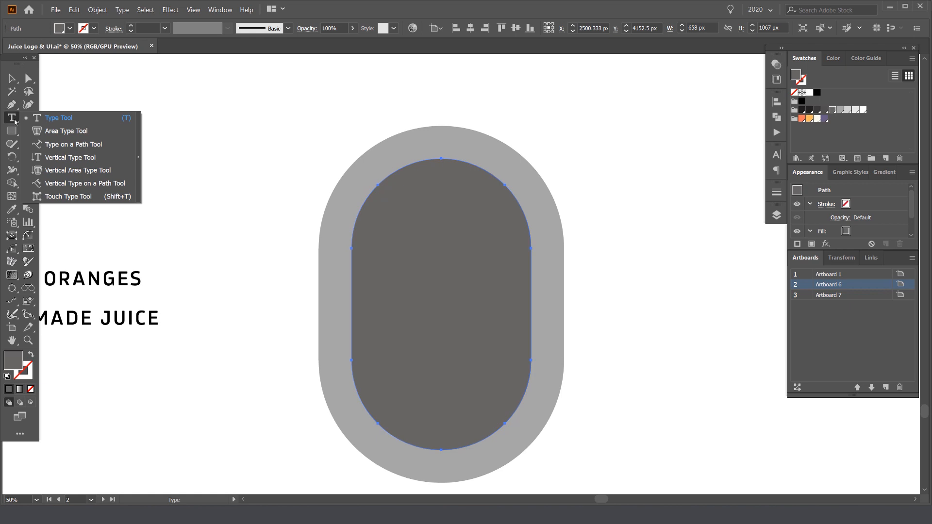
pyautogui.click(74, 145)
pyautogui.scroll(3, 417, 162)
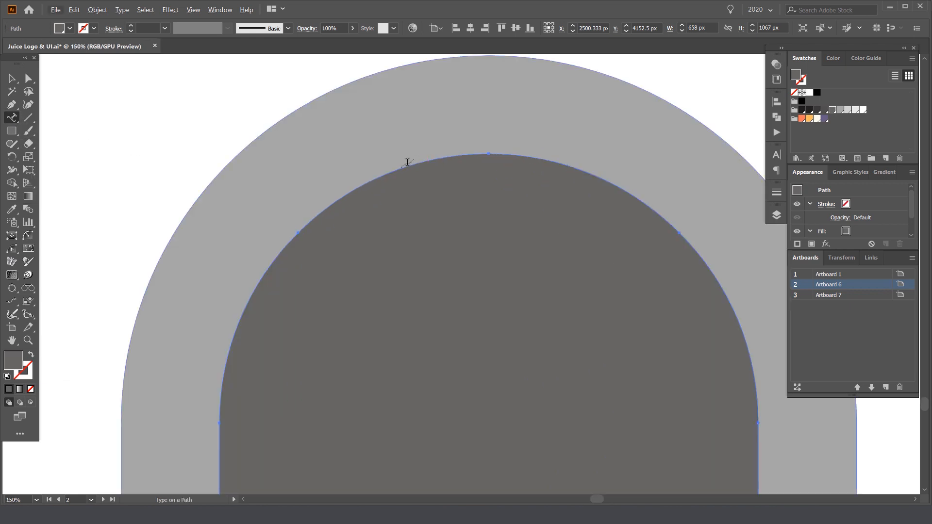
pyautogui.click(413, 165)
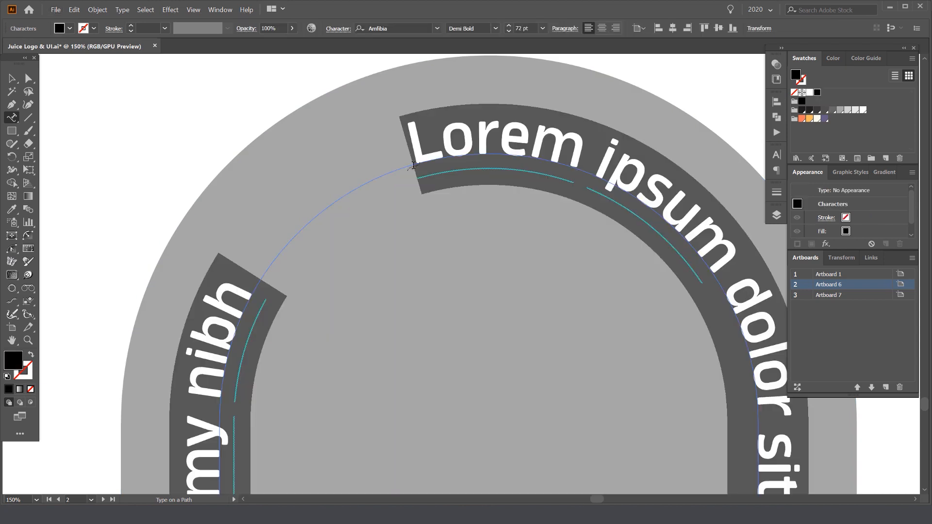
pyautogui.scroll(-4, 427, 167)
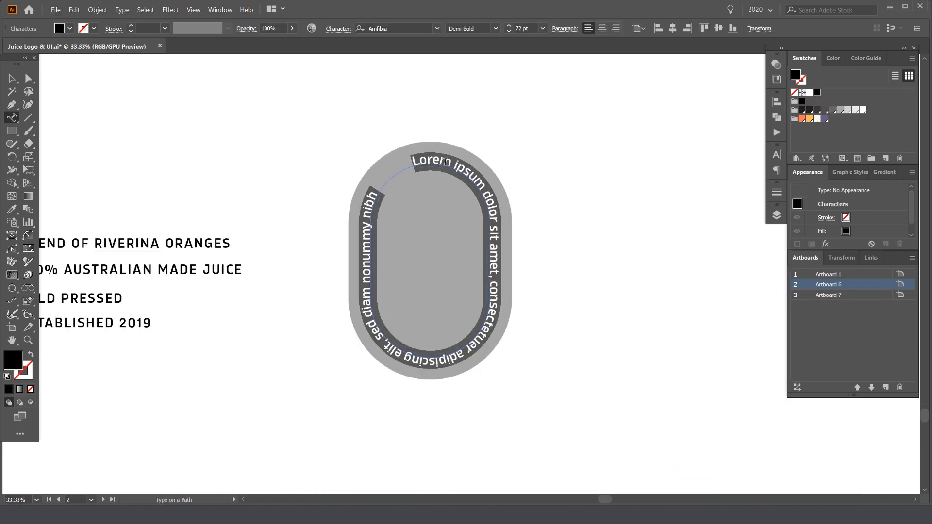
# Copy the full text of the slogan line BLEND OF RIVERINA ORANGES
pyautogui.click(14, 78)
pyautogui.moveTo(124, 212); pyautogui.dragTo(237, 226)
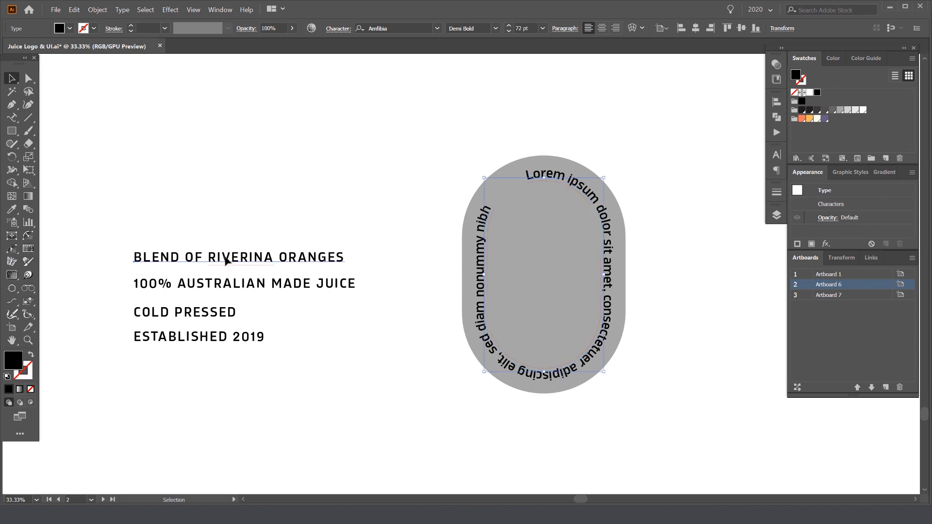
pyautogui.doubleClick(252, 257)
pyautogui.hotkey('ctrl', 'a')
pyautogui.click(307, 259)
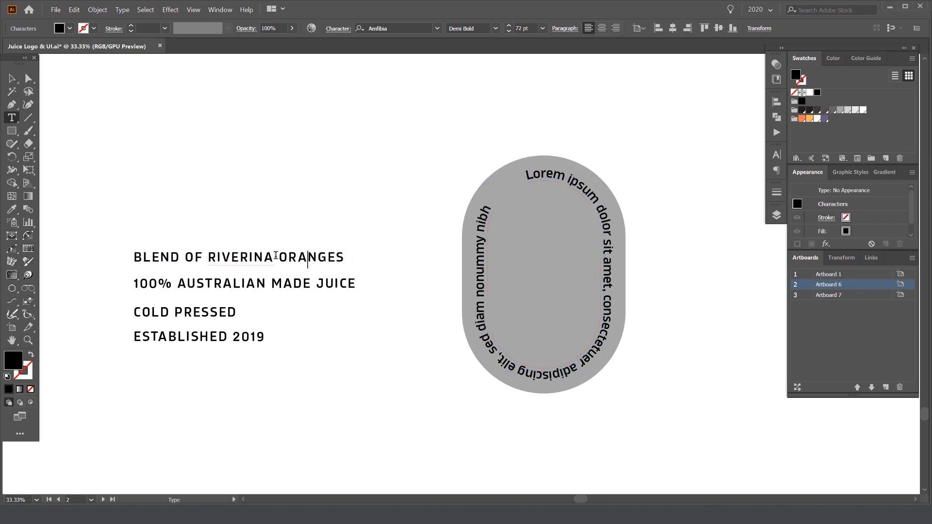
pyautogui.moveTo(333, 254); pyautogui.dragTo(254, 257)
pyautogui.hotkey('ctrl', 'a')
pyautogui.hotkey('ctrl', 'c')
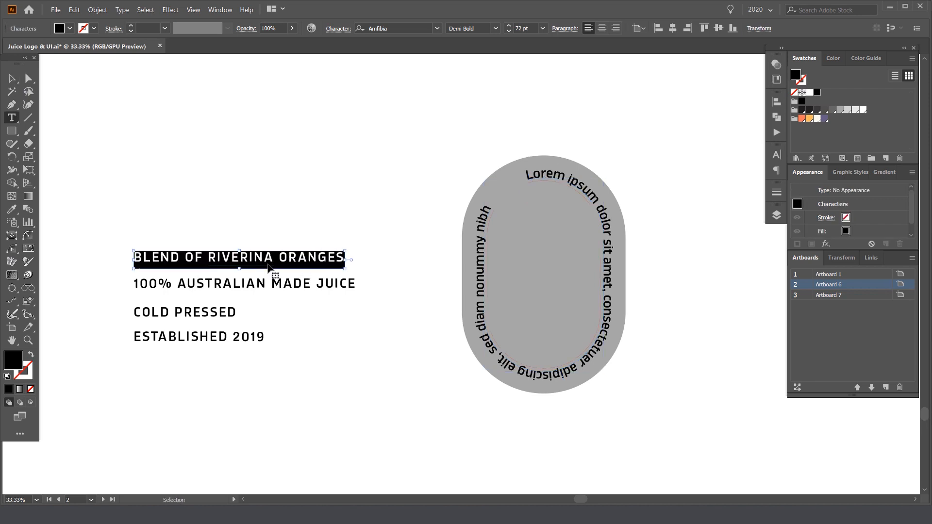
# Replace the placeholder text on the inner pill path with the copied slogan BLEND OF RIVERINA ORANGES
pyautogui.scroll(1, 657, 195)
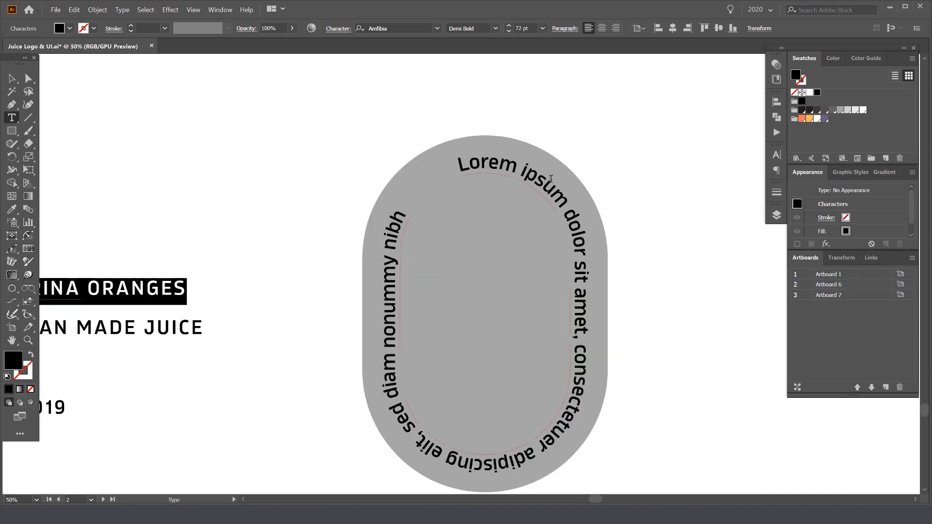
pyautogui.click(518, 167)
pyautogui.scroll(1, 597, 193)
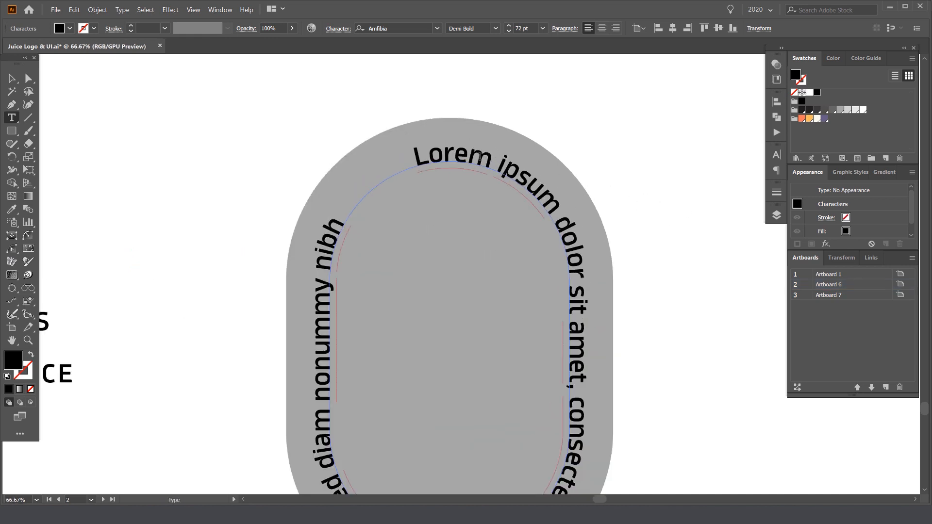
pyautogui.hotkey('ctrl', 'a')
pyautogui.hotkey('ctrl', 'v')
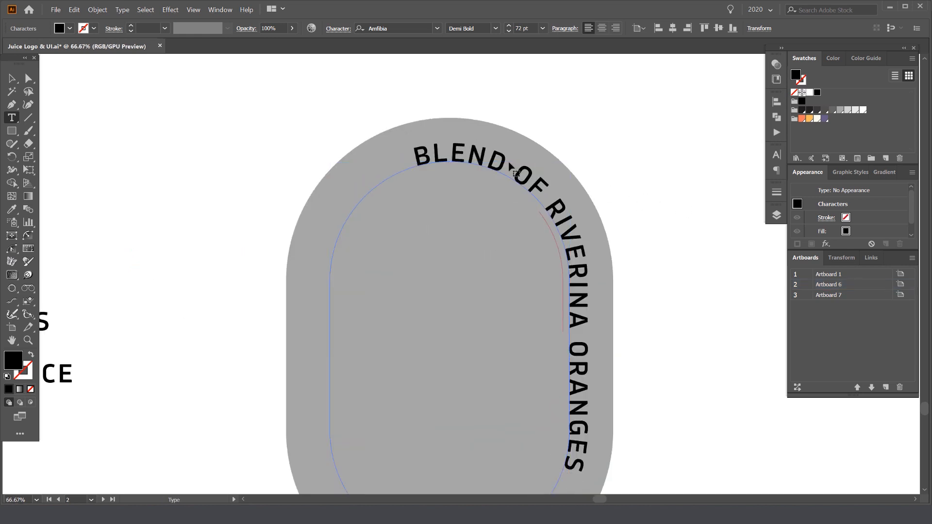
pyautogui.scroll(-2, 507, 165)
# Select the slogan on the pill path as an object and colour its text white
pyautogui.click(11, 78)
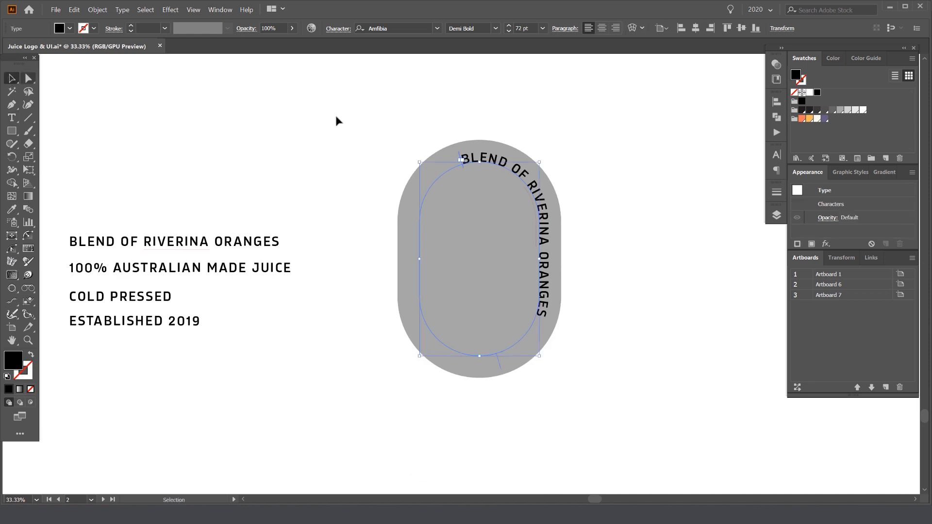
pyautogui.click(810, 93)
pyautogui.scroll(1, 528, 184)
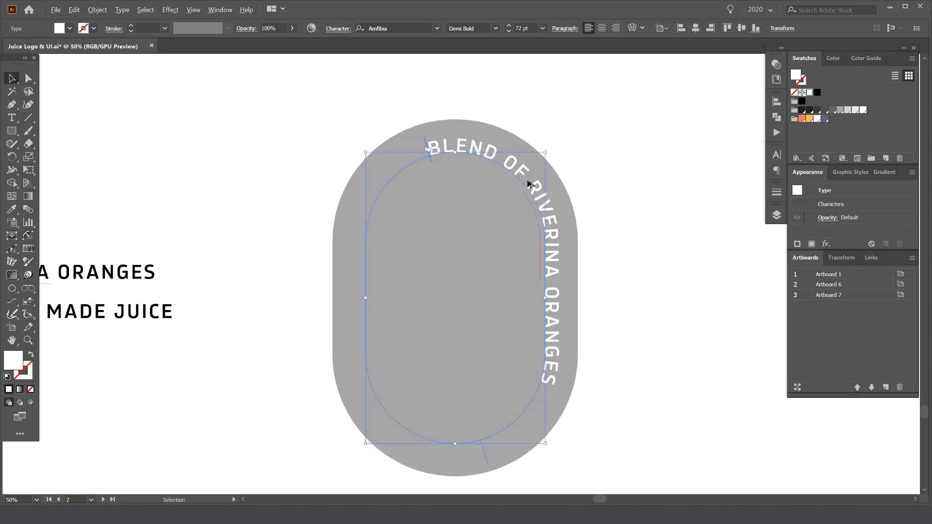
pyautogui.scroll(1, 425, 145)
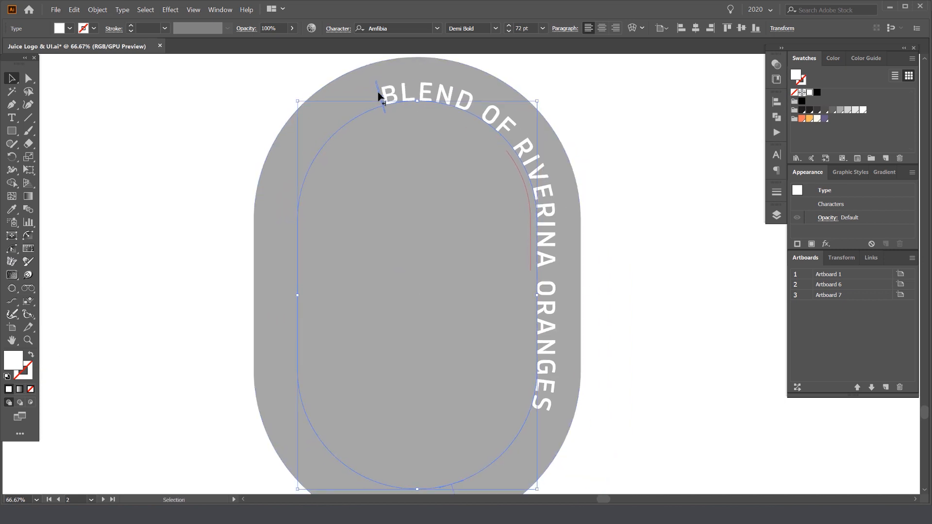
# Slide the slogan along the inner path so it starts on the pill's left side and arches over the top
pyautogui.moveTo(379, 96); pyautogui.dragTo(345, 156)
pyautogui.moveTo(339, 301); pyautogui.dragTo(374, 107)
pyautogui.scroll(4, 384, 103)
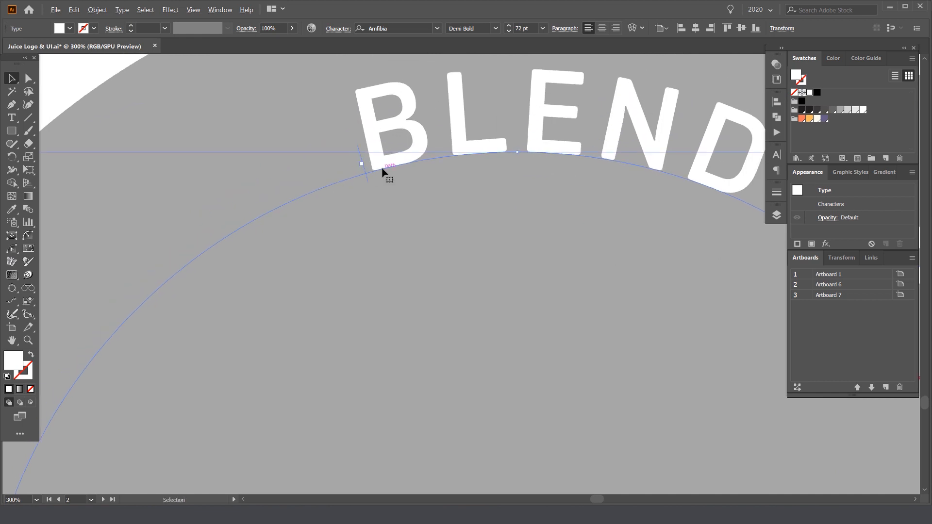
pyautogui.scroll(2, 346, 145)
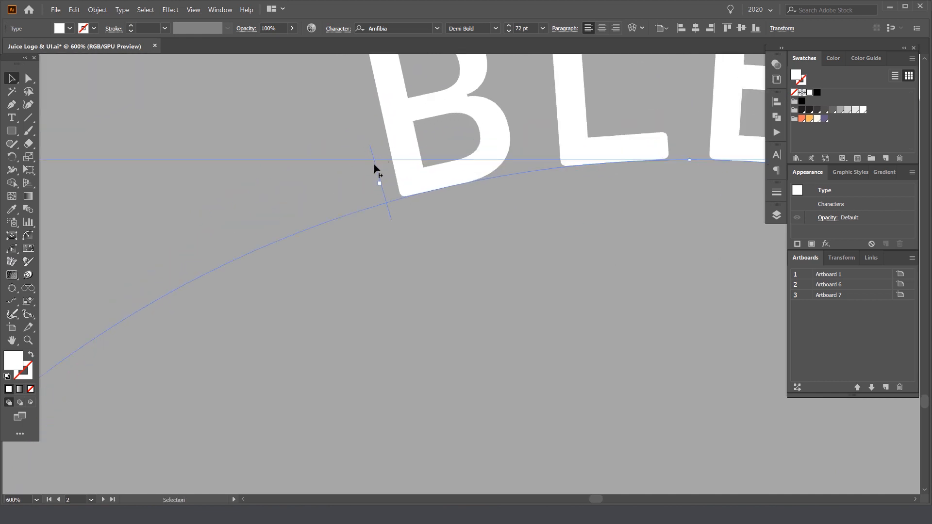
pyautogui.scroll(-6, 374, 172)
pyautogui.moveTo(374, 175); pyautogui.dragTo(289, 298)
pyautogui.scroll(-1, 381, 193)
pyautogui.scroll(4, 312, 270)
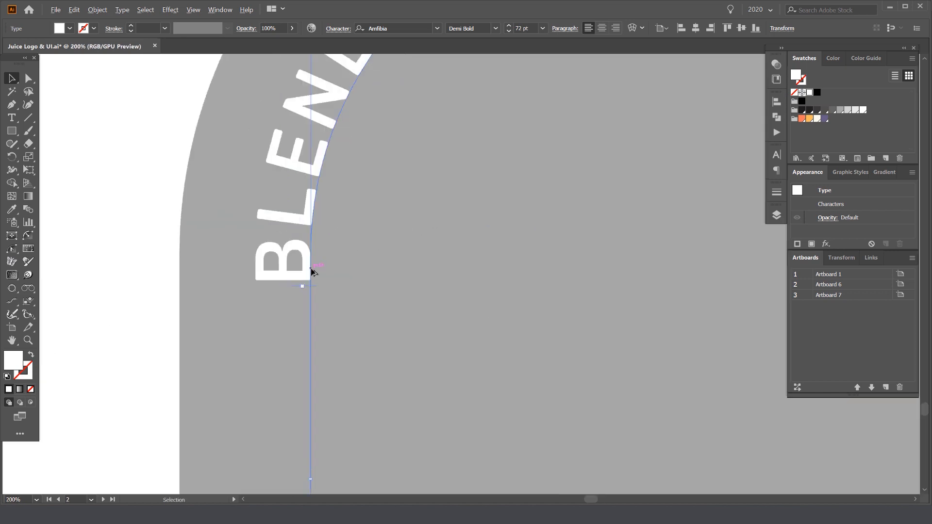
pyautogui.scroll(2, 304, 285)
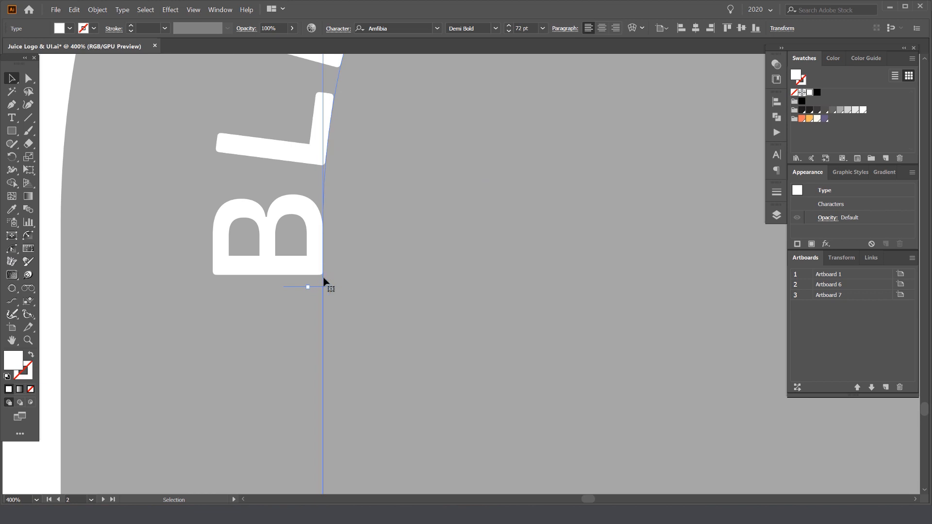
pyautogui.scroll(-7, 302, 270)
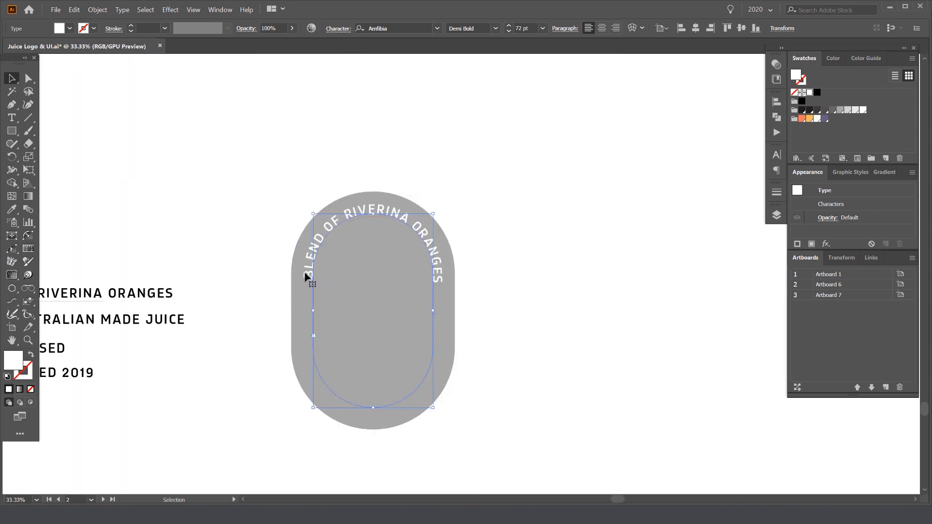
pyautogui.click(354, 180)
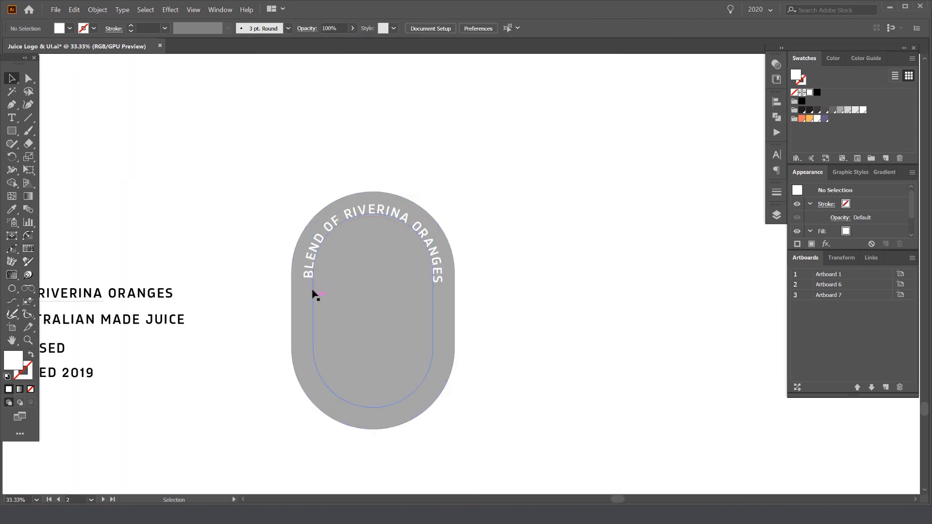
# Sketch temporary Paintbrush lines across the pill to compare the heights of the slogan's two ends, and undo the strokes
pyautogui.press('b')
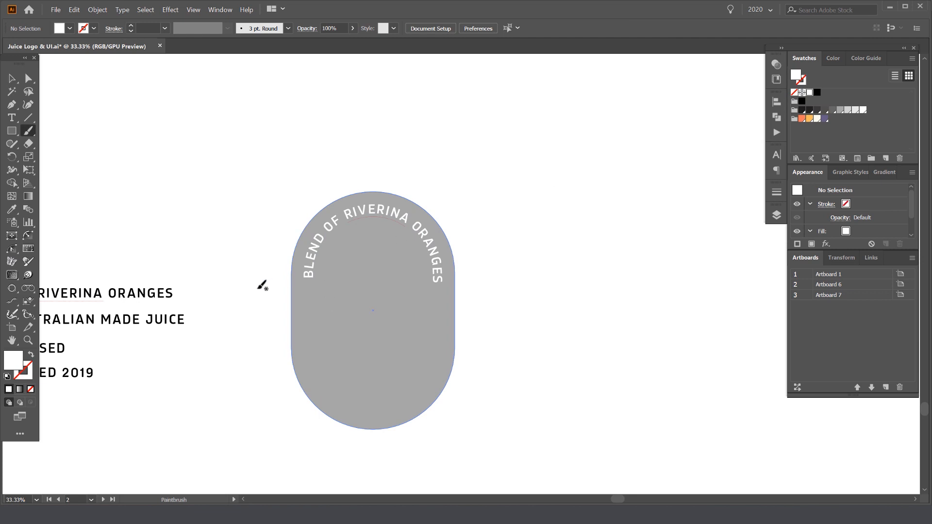
pyautogui.moveTo(258, 289); pyautogui.dragTo(485, 293)
pyautogui.hotkey('ctrl', 'z')
pyautogui.click(809, 118)
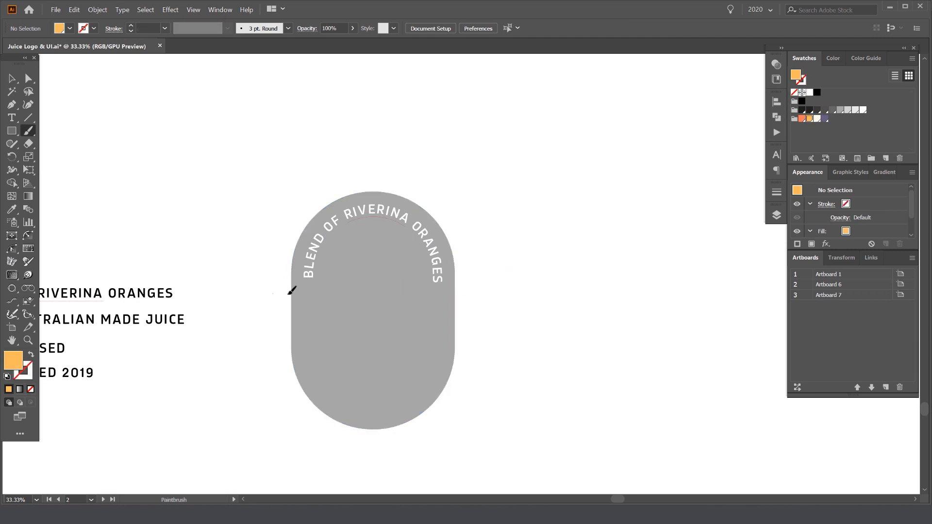
pyautogui.moveTo(289, 294); pyautogui.dragTo(499, 288)
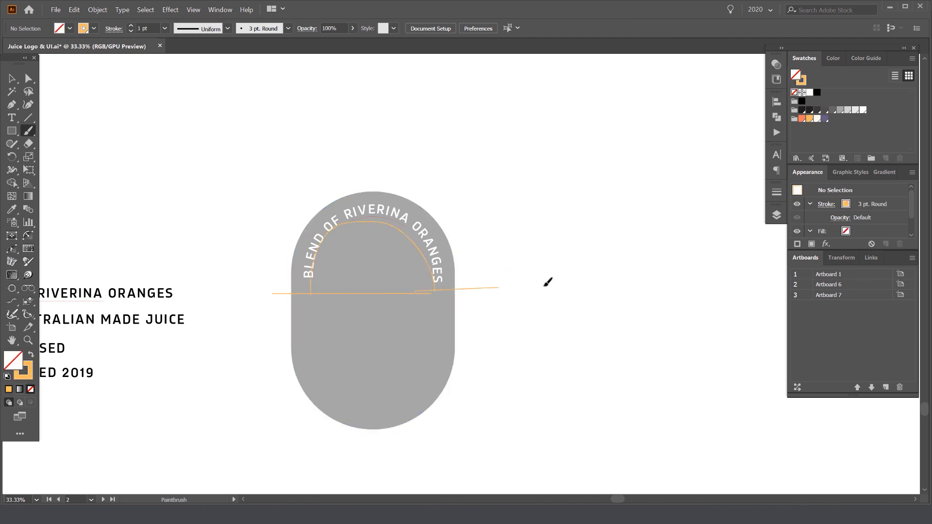
pyautogui.hotkey('ctrl', 'z')
pyautogui.moveTo(295, 284); pyautogui.dragTo(432, 286)
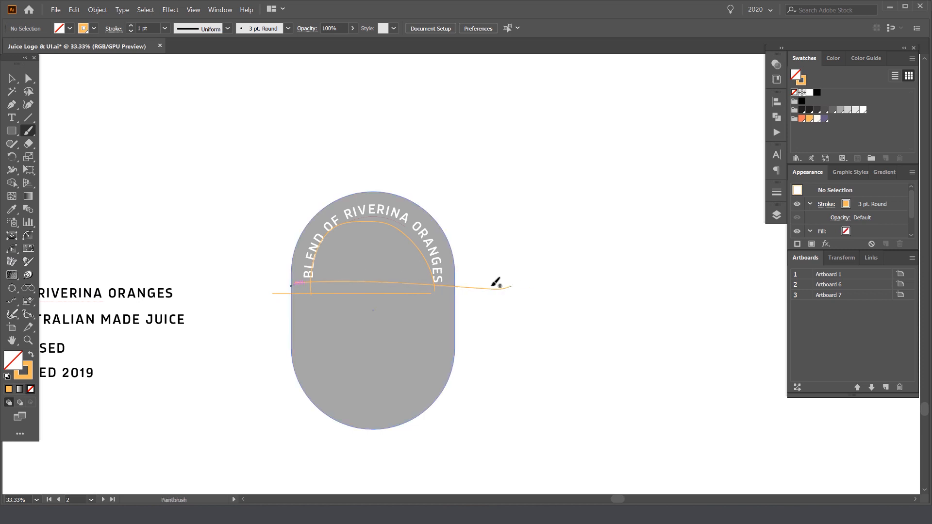
pyautogui.scroll(4, 440, 282)
pyautogui.scroll(-1, 383, 281)
pyautogui.moveTo(377, 279); pyautogui.dragTo(506, 270)
pyautogui.hotkey('ctrl', 'z')
pyautogui.hotkey('ctrl', 'z')
pyautogui.hotkey('ctrl', 'z')
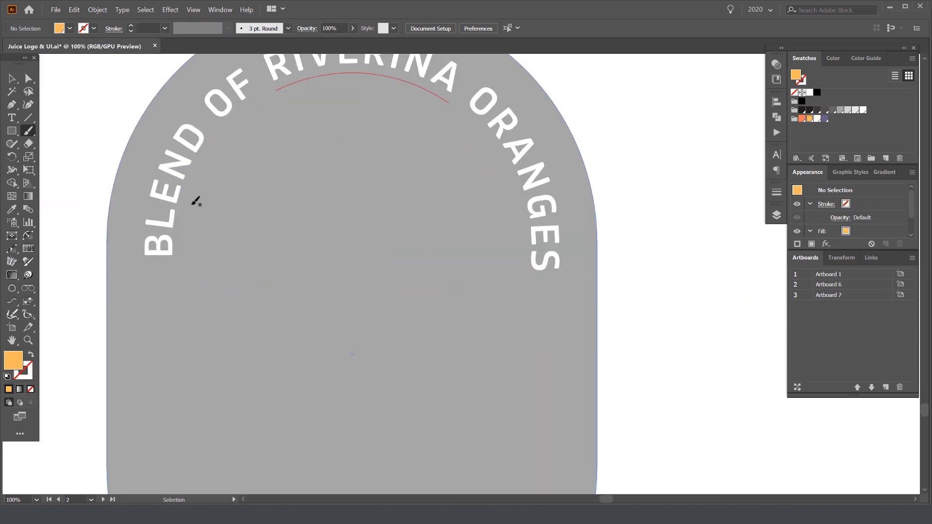
# Nudge the slogan's start slightly further down the pill's left side to bring its two ends closer to level
pyautogui.press('v')
pyautogui.click(162, 254)
pyautogui.scroll(4, 175, 281)
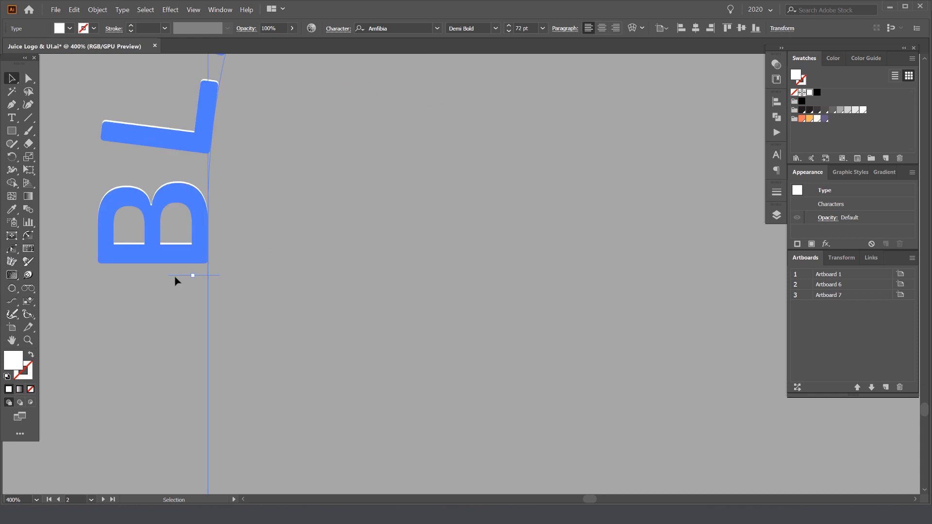
pyautogui.scroll(-5, 175, 283)
# Recheck the level of the slogan's ends with a white Paintbrush stroke across the pill, and undo it
pyautogui.press('b')
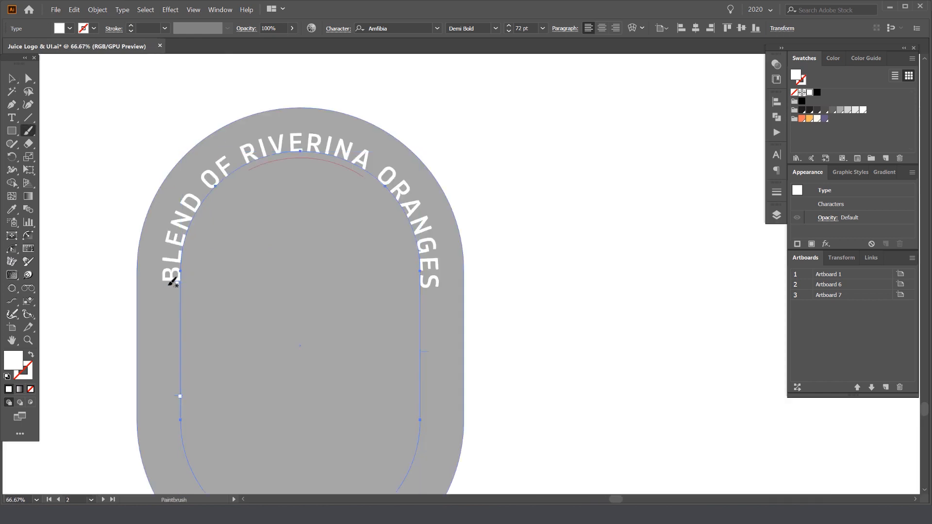
pyautogui.moveTo(165, 285); pyautogui.dragTo(477, 285)
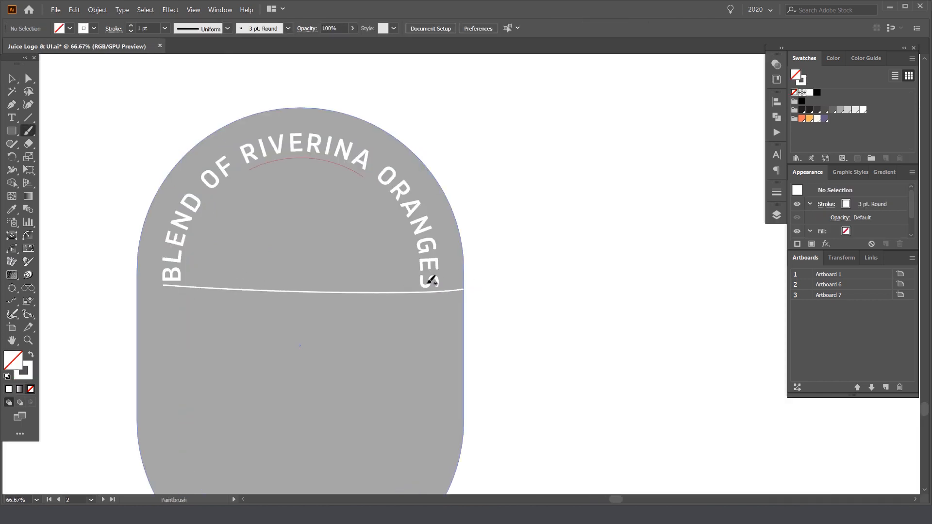
pyautogui.hotkey('ctrl', 'z')
# Fine-tune the slogan's starting point on the path so its first and last letters end at the same height
pyautogui.press('v')
pyautogui.click(174, 284)
pyautogui.scroll(4, 187, 296)
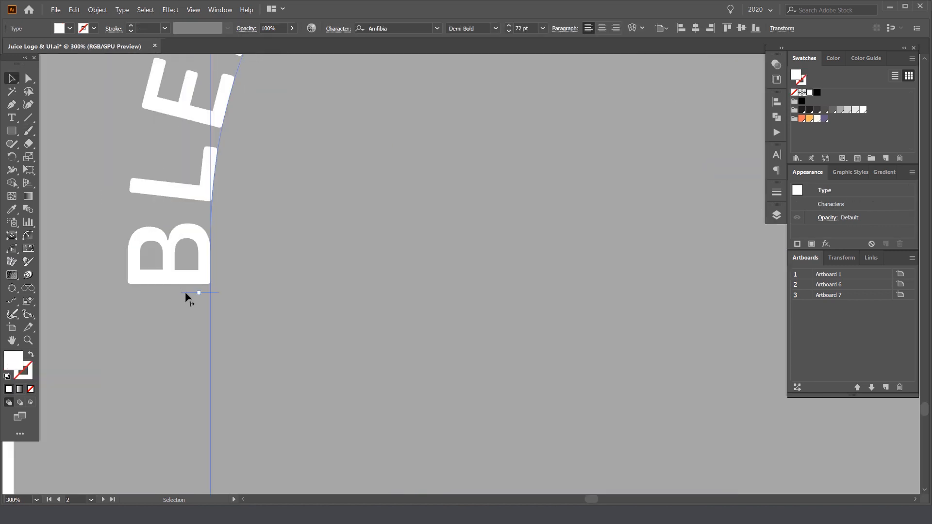
pyautogui.scroll(-4, 187, 303)
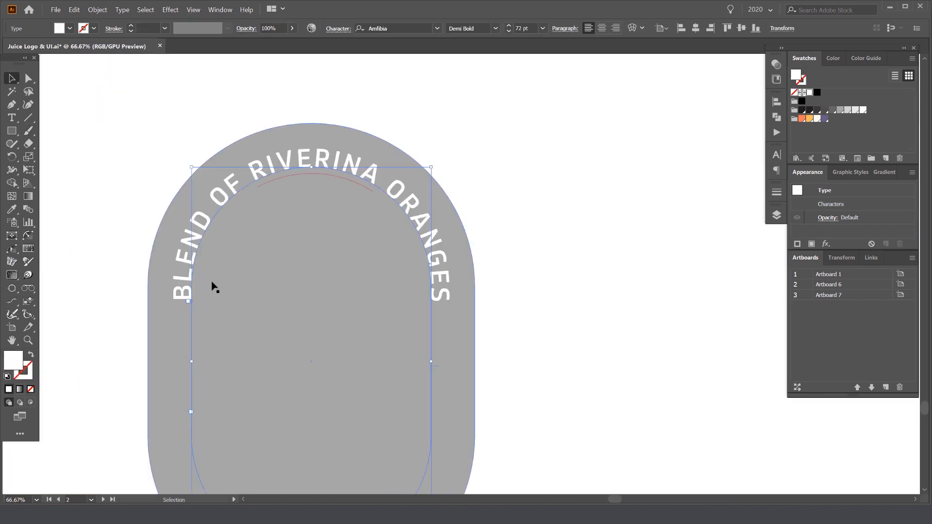
# Try larger and smaller font sizes for the slogan, up to 84 pt, and set it to 78 pt
pyautogui.hotkey('ctrl', 'shift', '.')
pyautogui.hotkey('ctrl', 'shift', '.')
pyautogui.hotkey('ctrl', 'shift', '.')
pyautogui.hotkey('ctrl', 'shift', '.')
pyautogui.hotkey('ctrl', 'shift', '.')
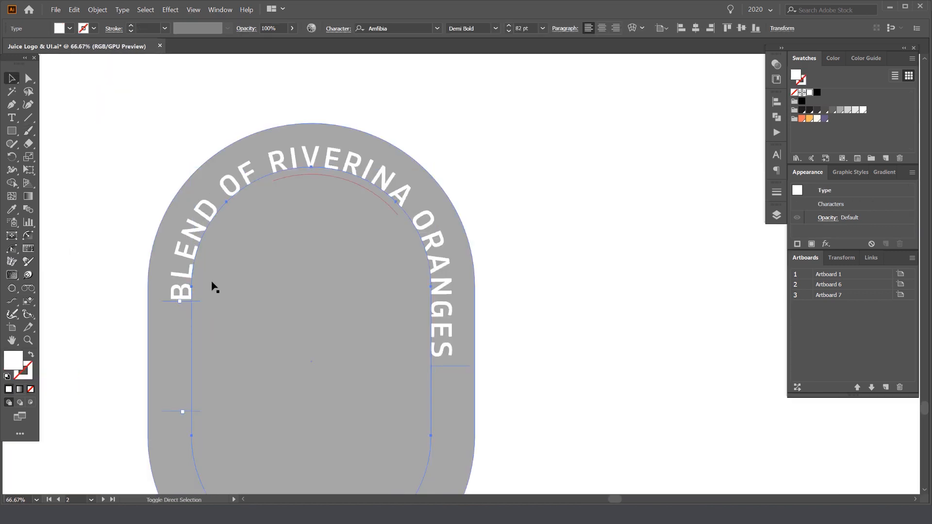
pyautogui.hotkey('ctrl', 'shift', '.')
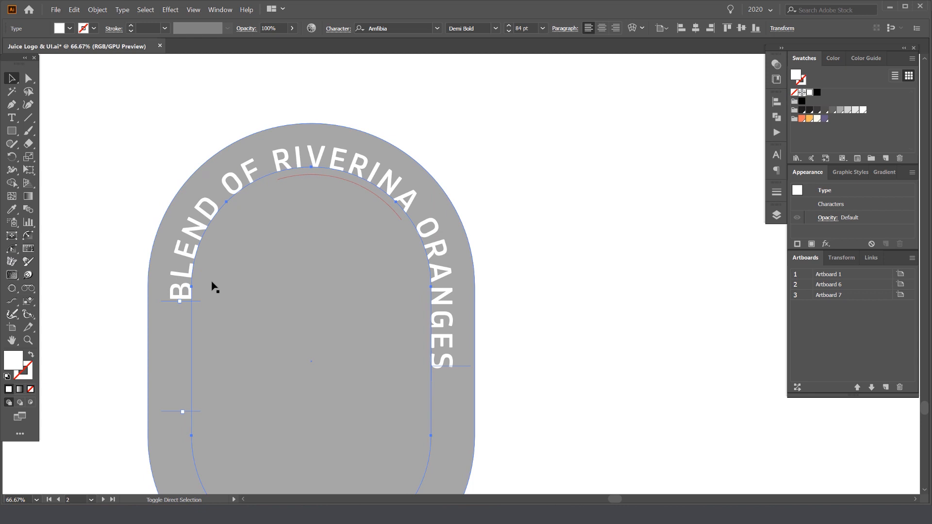
pyautogui.hotkey('ctrl', 'shift', ',')
pyautogui.hotkey('ctrl', 'shift', ',')
pyautogui.hotkey('ctrl', 'shift', ',')
pyautogui.hotkey('ctrl', 'shift', ',')
pyautogui.hotkey('ctrl', 'shift', ',')
pyautogui.hotkey('ctrl', 'shift', ',')
pyautogui.hotkey('ctrl', 'shift', ',')
pyautogui.hotkey('ctrl', 'shift', ',')
pyautogui.hotkey('ctrl', 'shift', ',')
pyautogui.hotkey('ctrl', 'shift', ',')
pyautogui.hotkey('ctrl', 'shift', ',')
pyautogui.hotkey('ctrl', 'shift', ',')
pyautogui.hotkey('ctrl', 'shift', '.')
pyautogui.hotkey('ctrl', 'shift', '.')
pyautogui.hotkey('ctrl', 'shift', '.')
pyautogui.hotkey('ctrl', 'shift', '.')
pyautogui.hotkey('ctrl', 'shift', '.')
pyautogui.hotkey('ctrl', 'shift', '.')
pyautogui.hotkey('ctrl', 'shift', '.')
pyautogui.hotkey('ctrl', 'shift', '.')
pyautogui.hotkey('ctrl', 'shift', '.')
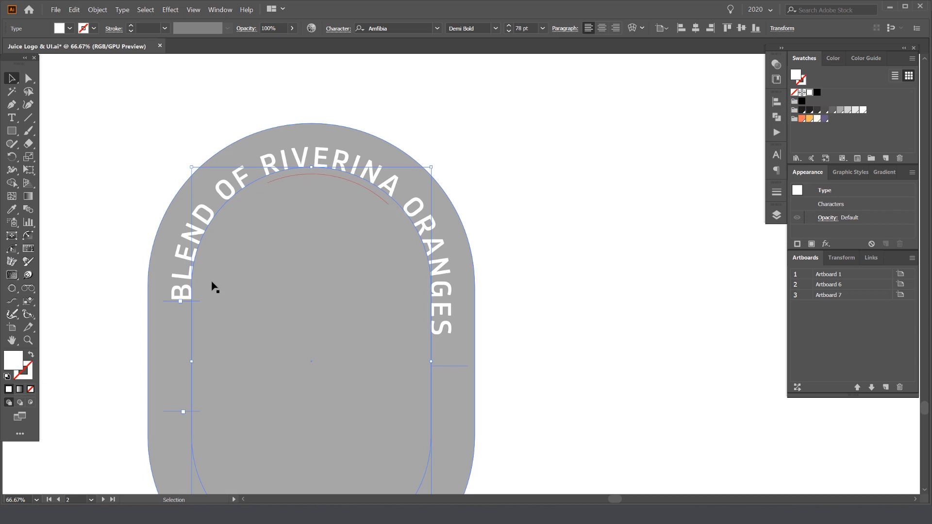
# Compare tighter and looser tracking on the slogan and leave its letters spaced slightly tighter
pyautogui.hotkey('alt', 'Left')
pyautogui.hotkey('alt', 'Left')
pyautogui.hotkey('alt', 'Left')
pyautogui.hotkey('alt', 'Left')
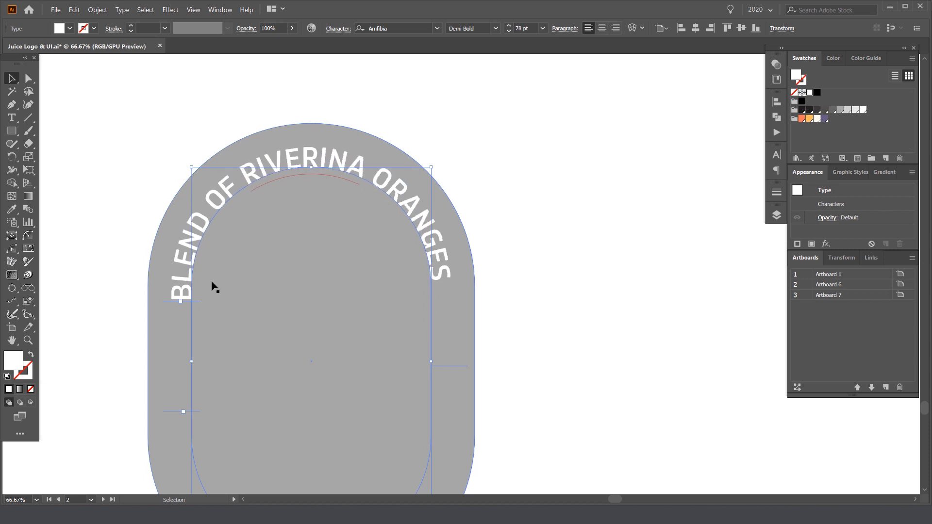
pyautogui.hotkey('alt', 'Right')
pyautogui.hotkey('alt', 'Right')
pyautogui.hotkey('alt', 'Right')
pyautogui.hotkey('alt', 'Right')
pyautogui.hotkey('alt', 'Left')
pyautogui.hotkey('alt', 'Left')
pyautogui.hotkey('alt', 'Left')
# Reduce the slogan's font size to 76 pt and adjust it on the path so both ends sit level
pyautogui.hotkey('ctrl', 'shift', ',')
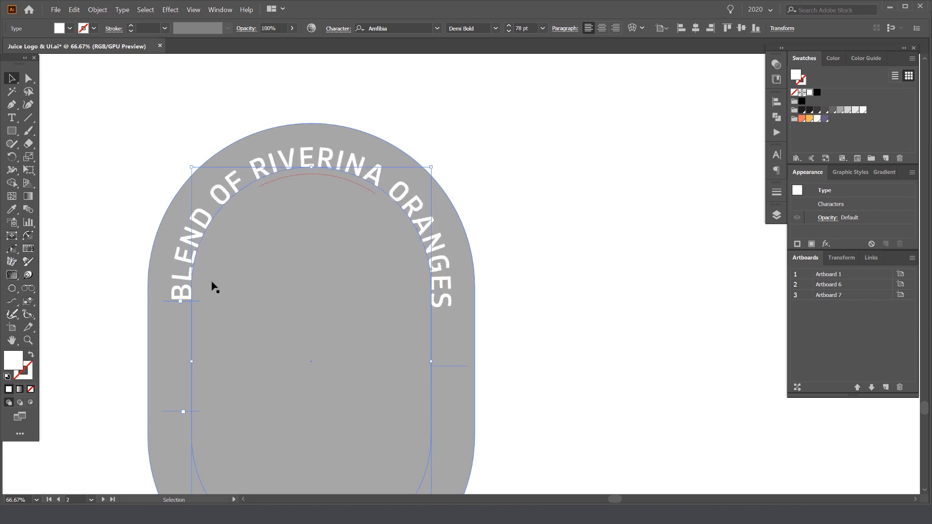
pyautogui.hotkey('ctrl', 'shift', ',')
pyautogui.hotkey('alt', 'Right')
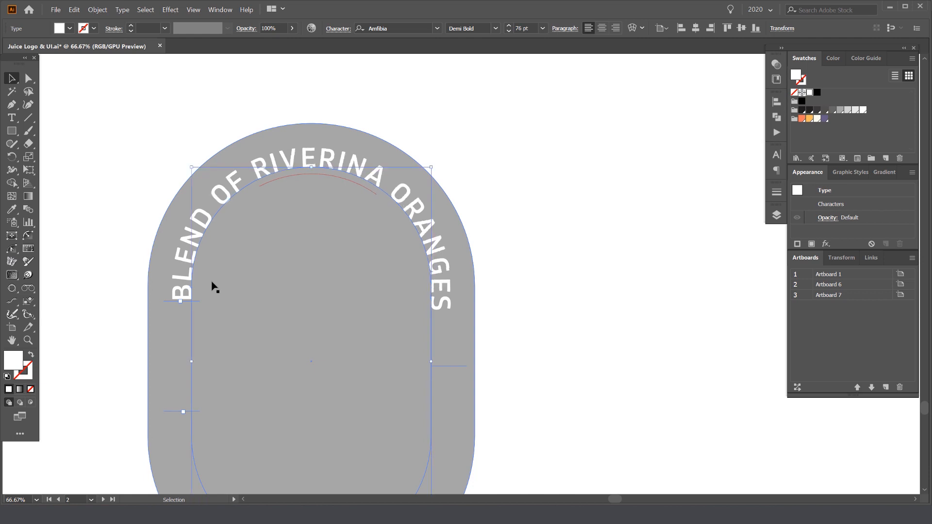
pyautogui.hotkey('ctrl', 'z')
pyautogui.scroll(2, 188, 280)
pyautogui.scroll(2, 171, 310)
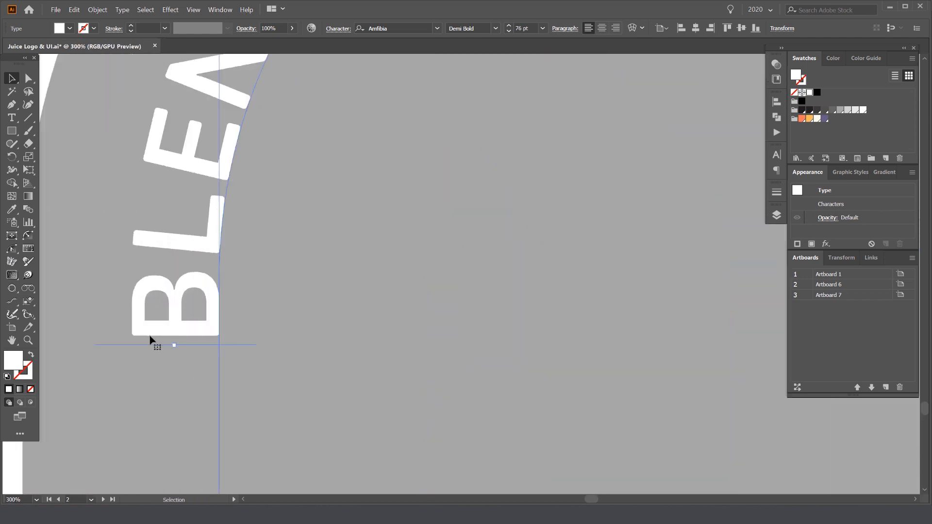
pyautogui.scroll(-5, 150, 339)
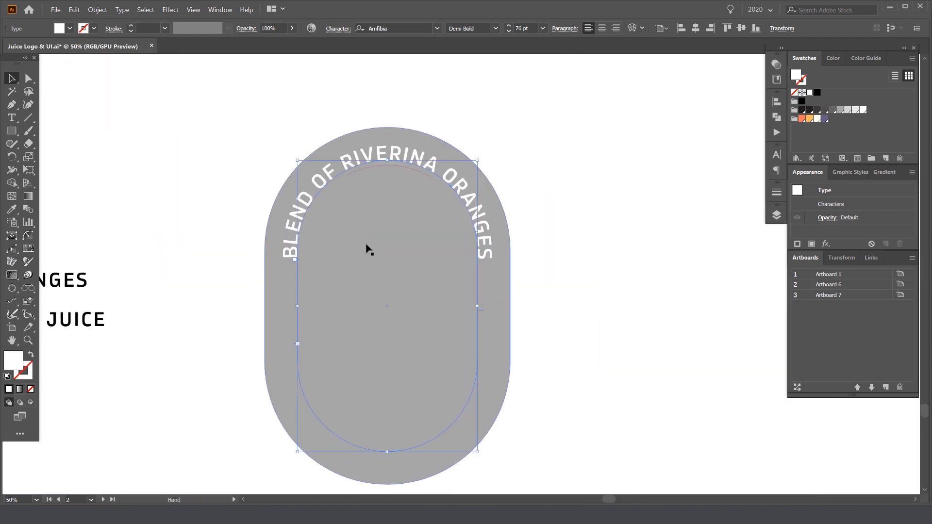
pyautogui.click(638, 187)
pyautogui.scroll(-1, 639, 187)
pyautogui.click(485, 167)
pyautogui.click(620, 170)
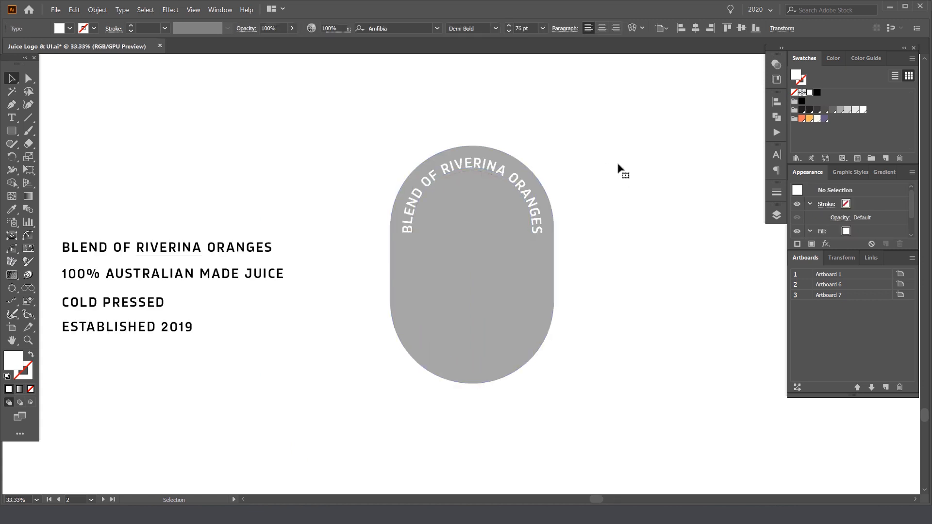
pyautogui.click(487, 165)
pyautogui.scroll(1, 538, 167)
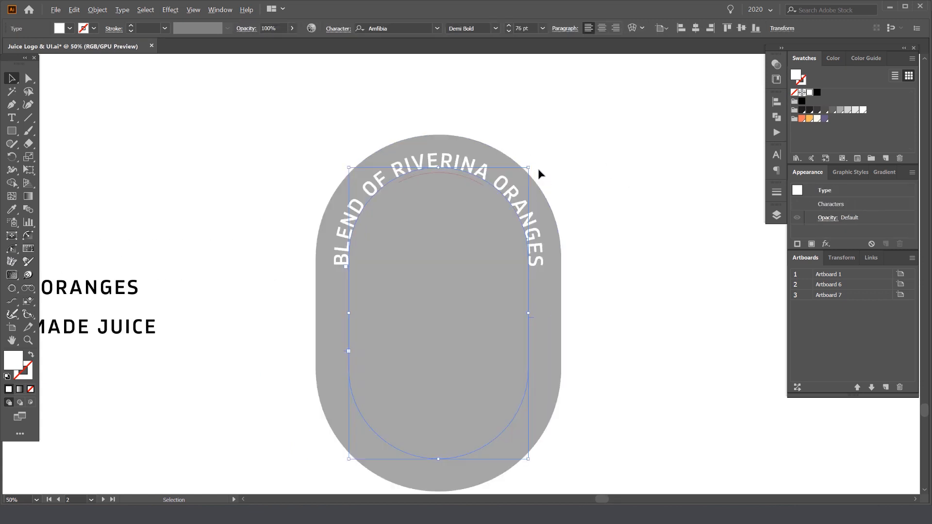
pyautogui.moveTo(538, 172); pyautogui.dragTo(493, 167)
pyautogui.moveTo(416, 160); pyautogui.dragTo(532, 155)
pyautogui.hotkey('ctrl', 'z')
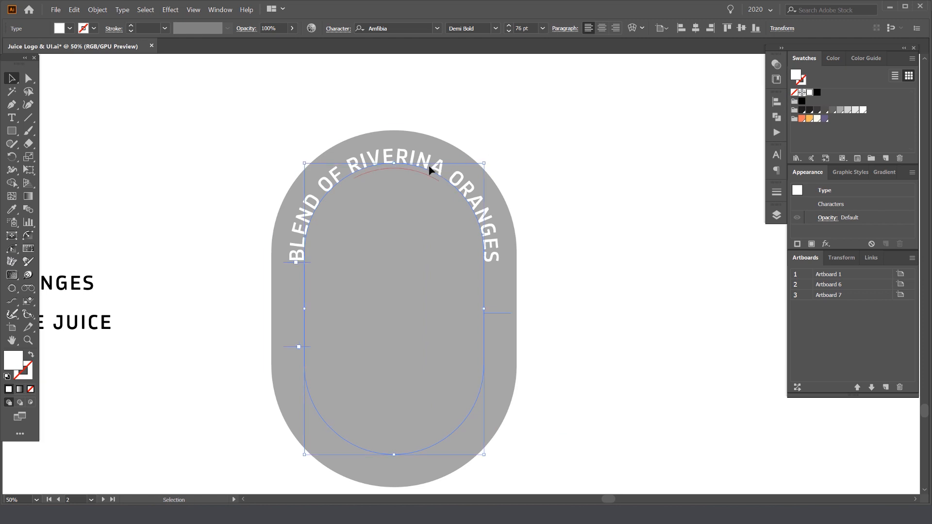
pyautogui.moveTo(429, 166); pyautogui.dragTo(476, 212)
pyautogui.hotkey('ctrl', 'z')
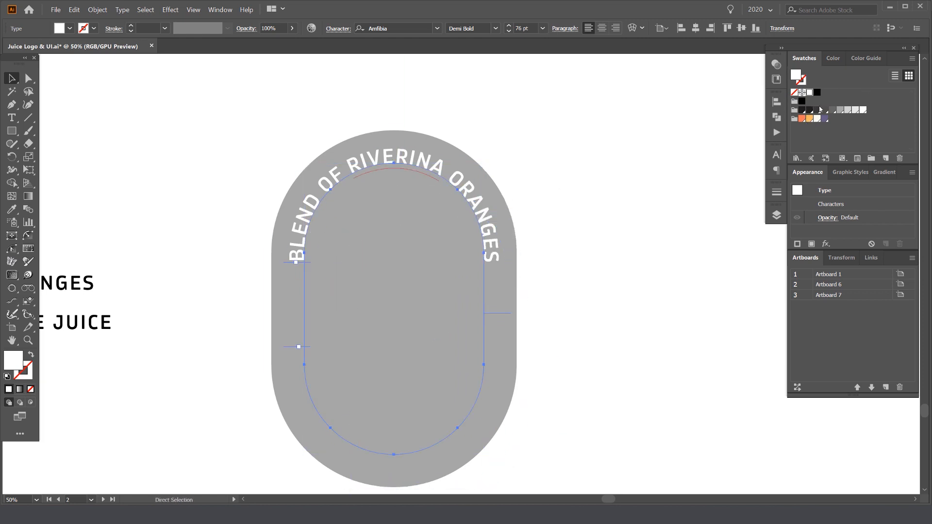
# Duplicate the slogan in place in dark grey and flip the copy to the inside of the pill path
pyautogui.click(820, 109)
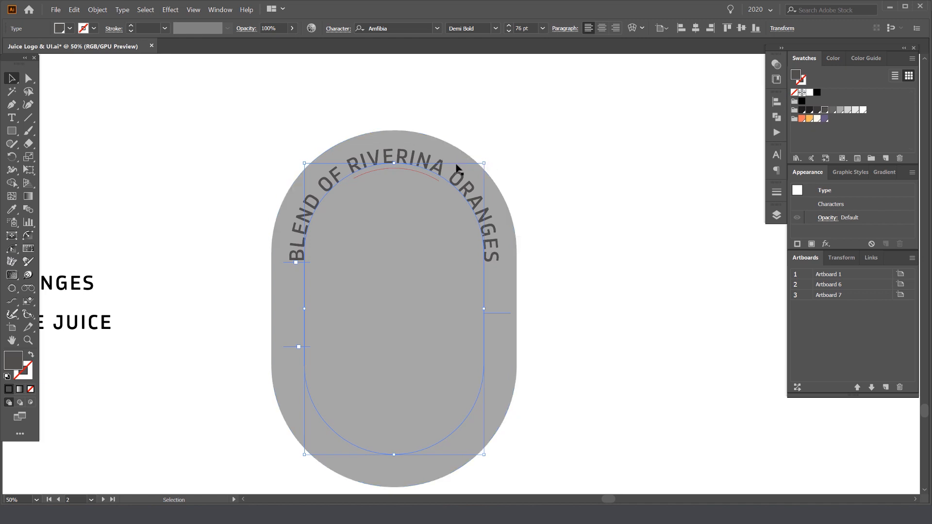
pyautogui.scroll(3, 485, 320)
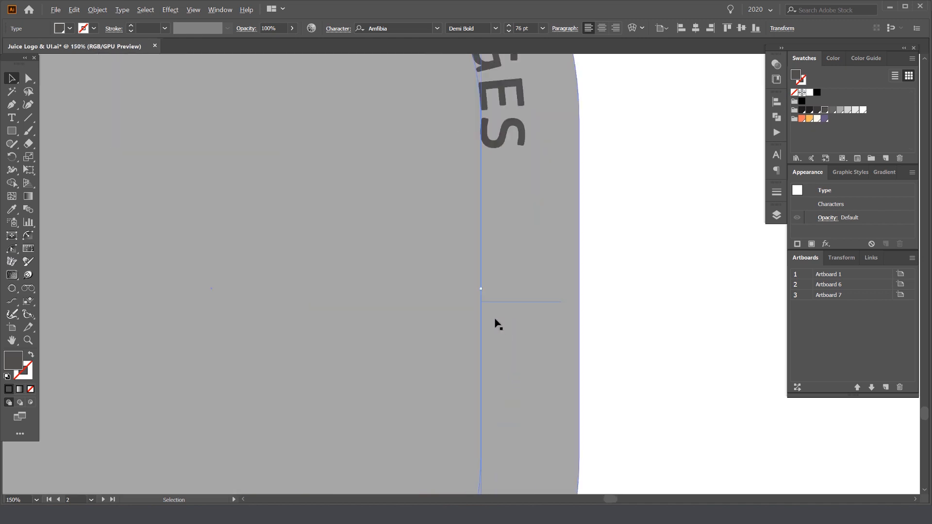
pyautogui.scroll(1, 507, 309)
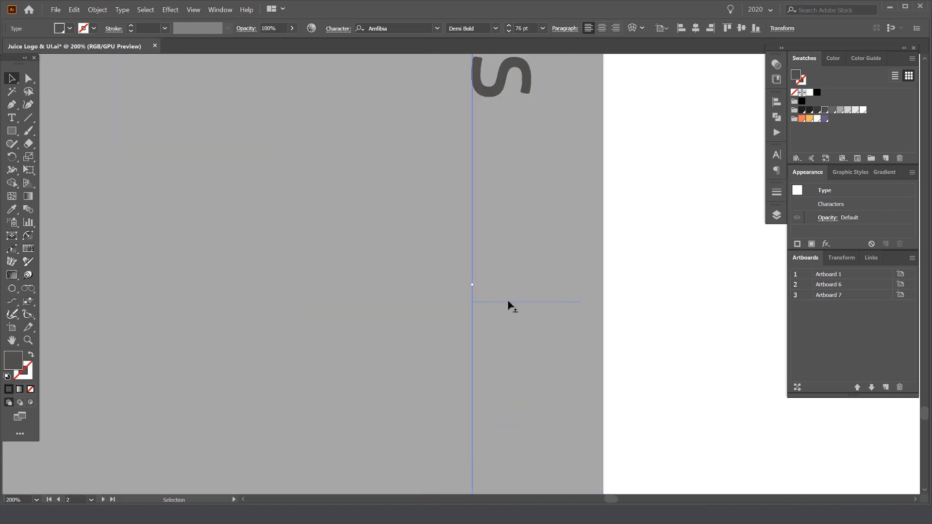
pyautogui.scroll(-3, 552, 311)
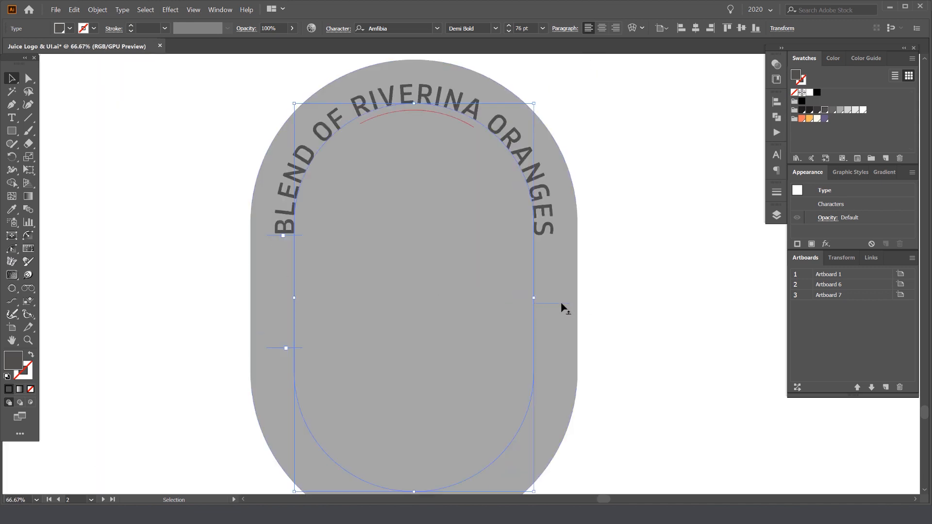
pyautogui.moveTo(561, 303); pyautogui.dragTo(482, 314)
pyautogui.hotkey('ctrl', '-')
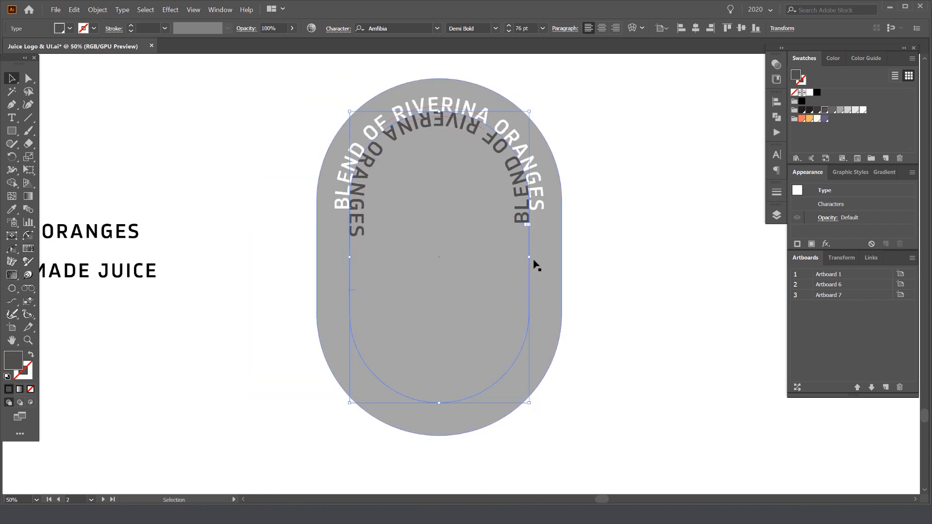
# Slide the dark grey slogan copy along the pill path until it runs around the bottom curve
pyautogui.scroll(1, 527, 223)
pyautogui.scroll(2, 529, 222)
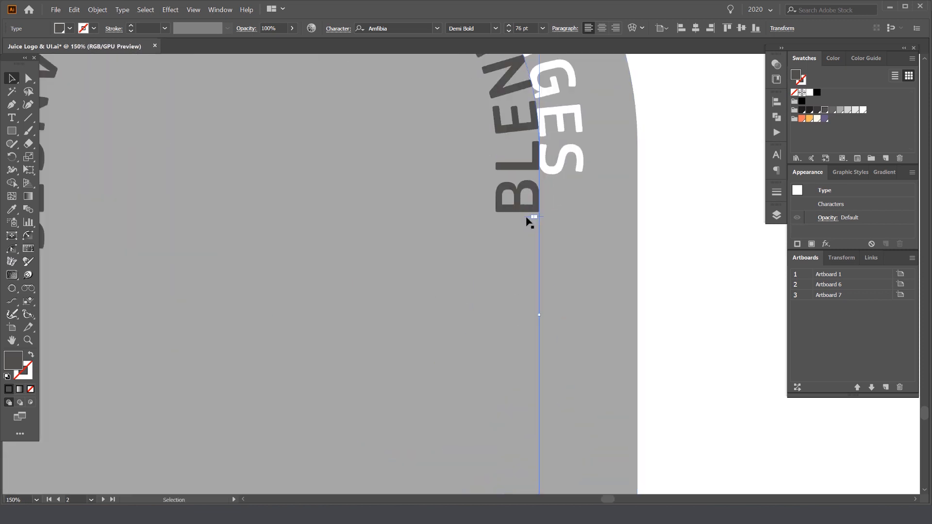
pyautogui.moveTo(525, 217); pyautogui.dragTo(503, 360)
pyautogui.scroll(-4, 519, 308)
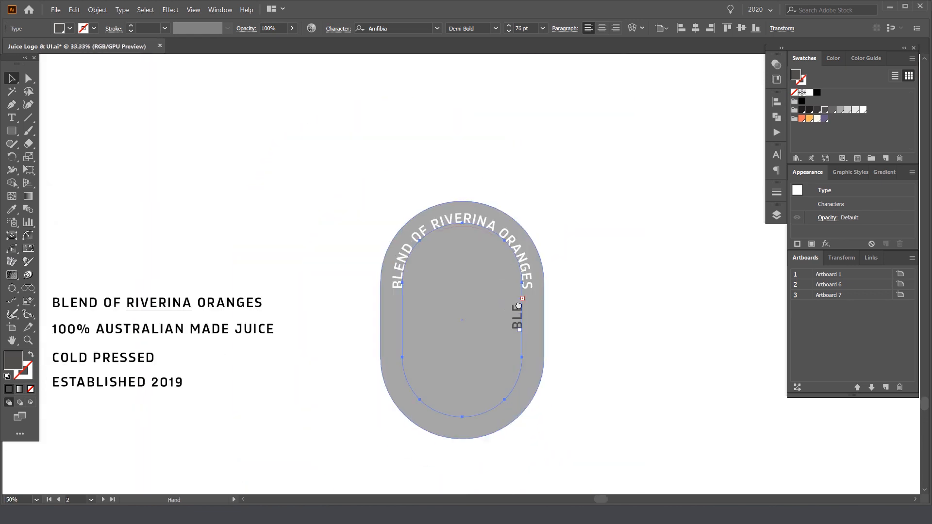
pyautogui.scroll(1, 525, 305)
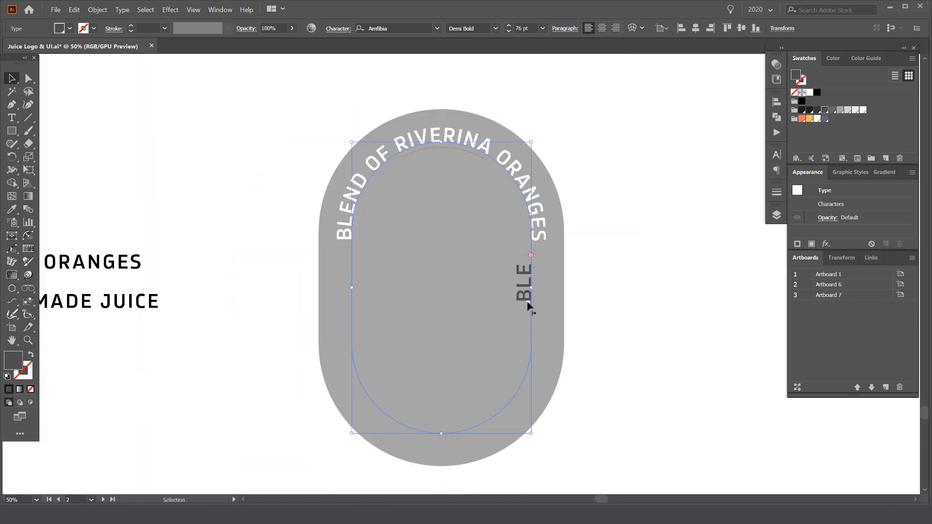
pyautogui.scroll(1, 530, 305)
pyautogui.moveTo(532, 314); pyautogui.dragTo(297, 325)
pyautogui.scroll(-1, 413, 224)
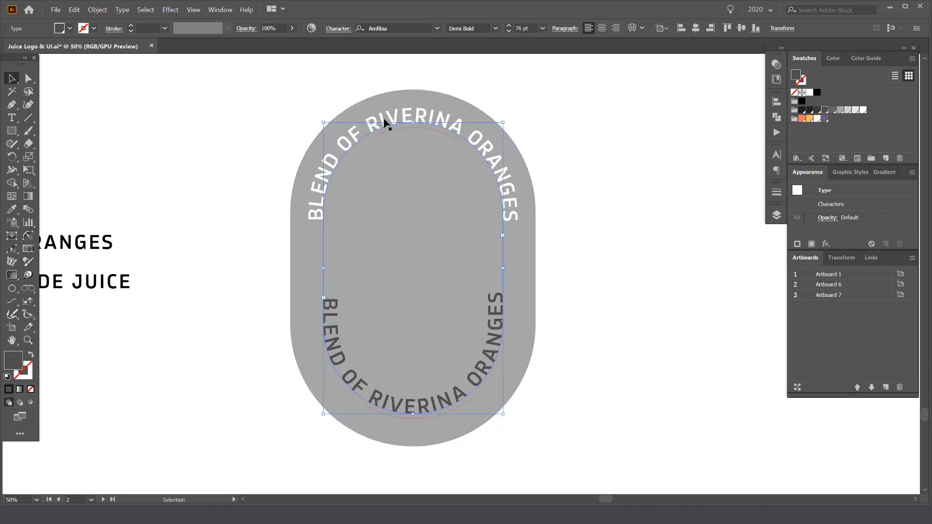
# Enlarge the dark grey slogan with its path so its outer edge lines up with the white slogan's outer edge
pyautogui.scroll(2, 432, 291)
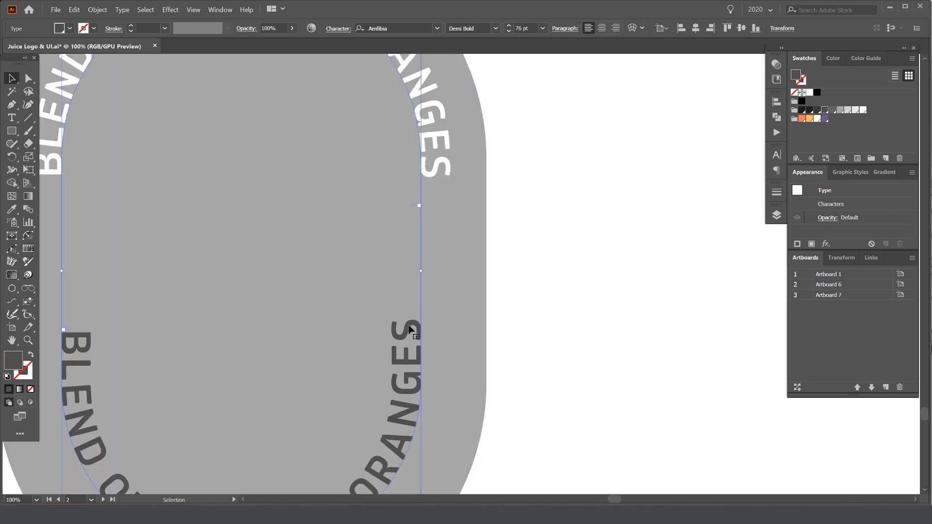
pyautogui.scroll(1, 429, 191)
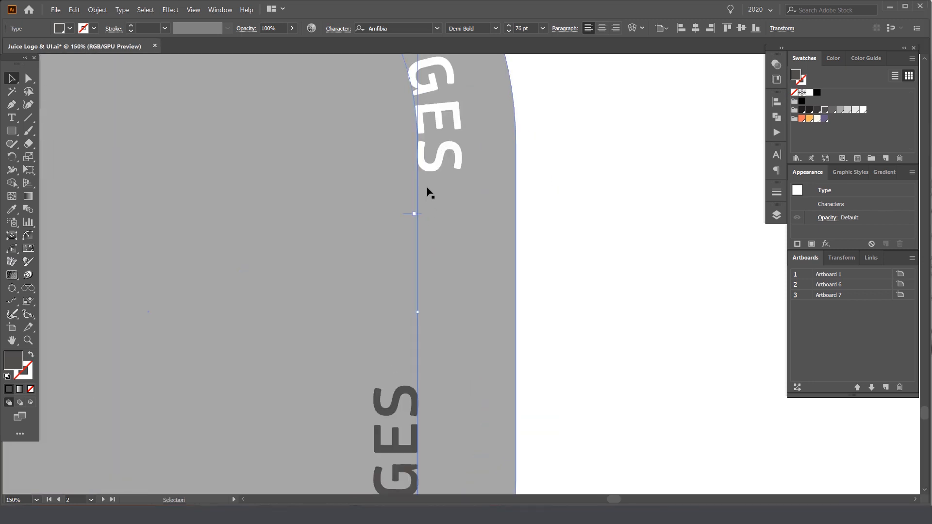
pyautogui.scroll(-2, 410, 261)
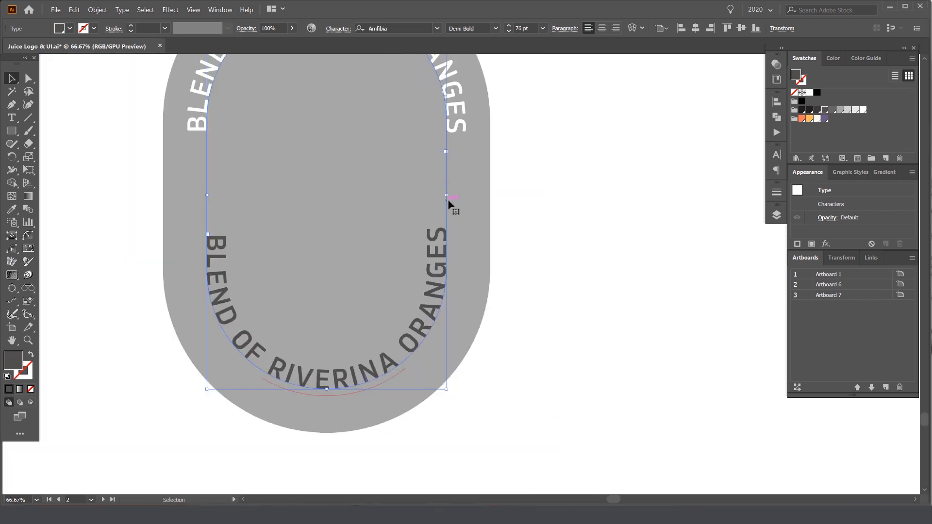
pyautogui.scroll(1, 448, 206)
pyautogui.moveTo(447, 214); pyautogui.dragTo(465, 210)
pyautogui.scroll(5, 469, 145)
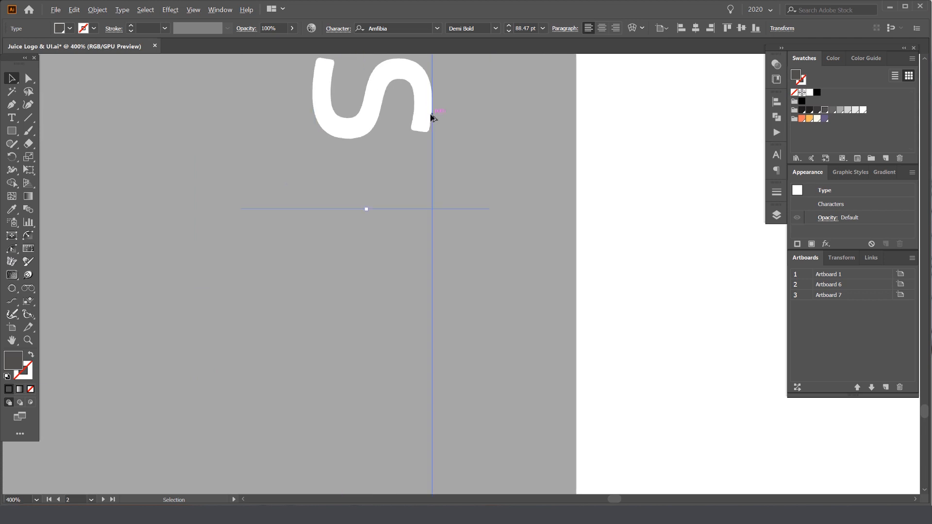
pyautogui.scroll(5, 433, 131)
pyautogui.hscroll(1, 513, 203)
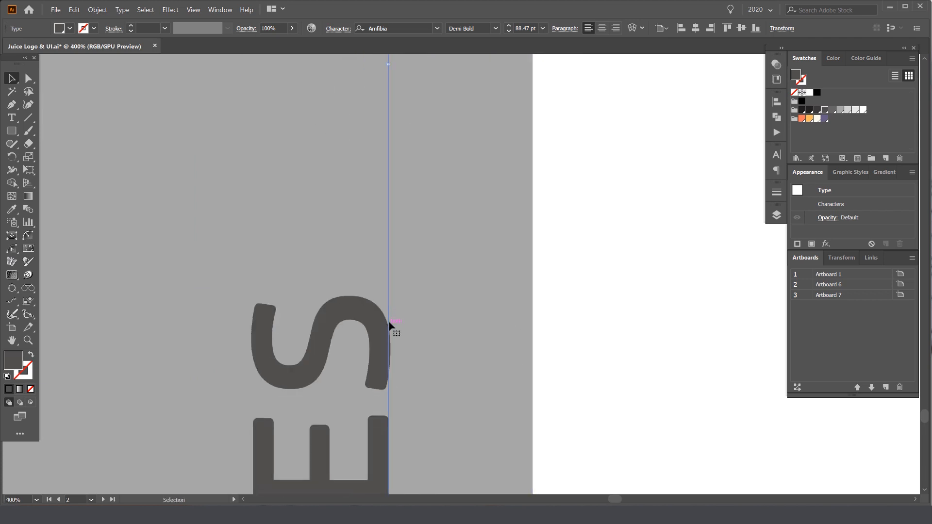
pyautogui.scroll(-10, 389, 326)
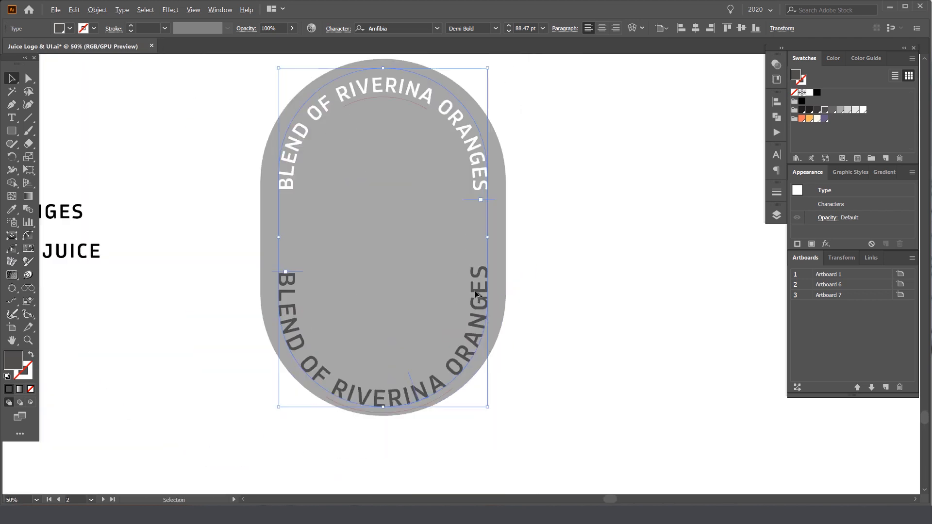
pyautogui.click(482, 300)
pyautogui.click(482, 298)
pyautogui.moveTo(480, 314); pyautogui.dragTo(520, 305)
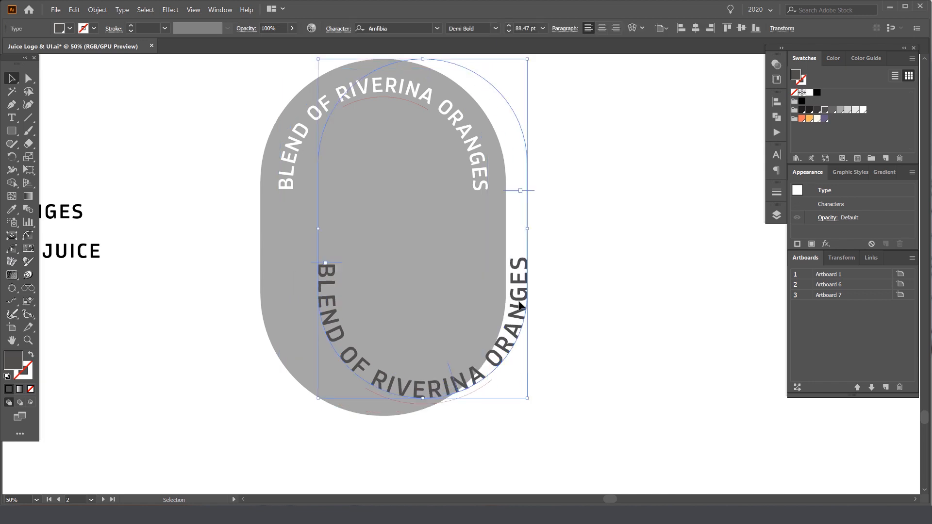
pyautogui.hotkey('ctrl', 'z')
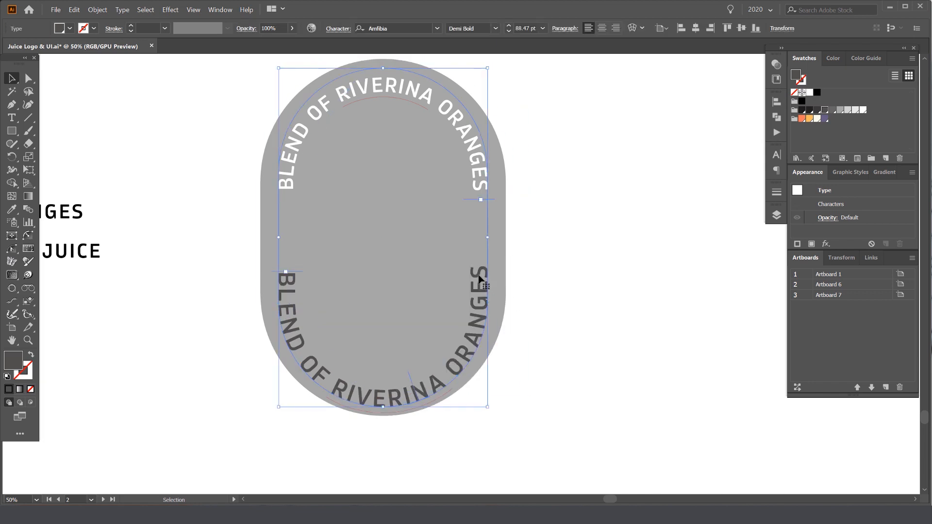
# Copy the top slogan's white fill and 76 pt type style onto the dark grey bottom slogan
pyautogui.press('i')
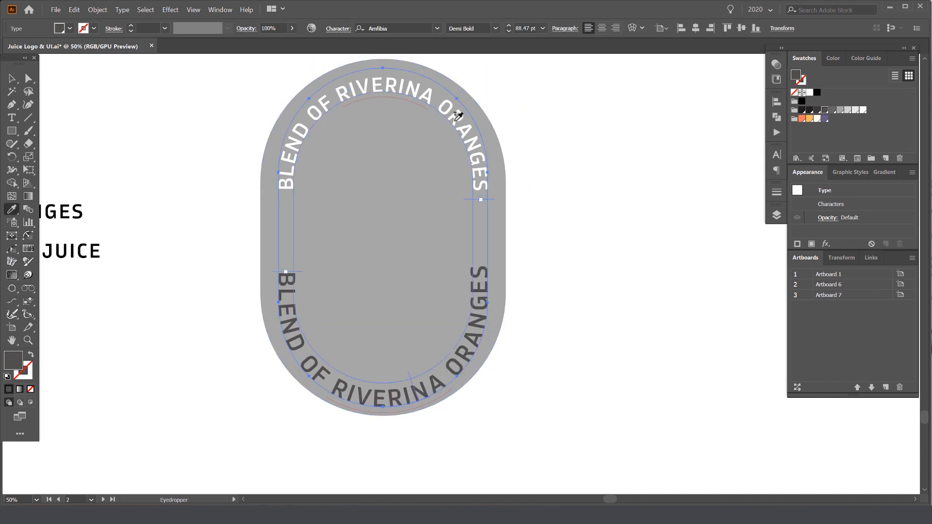
pyautogui.click(381, 83)
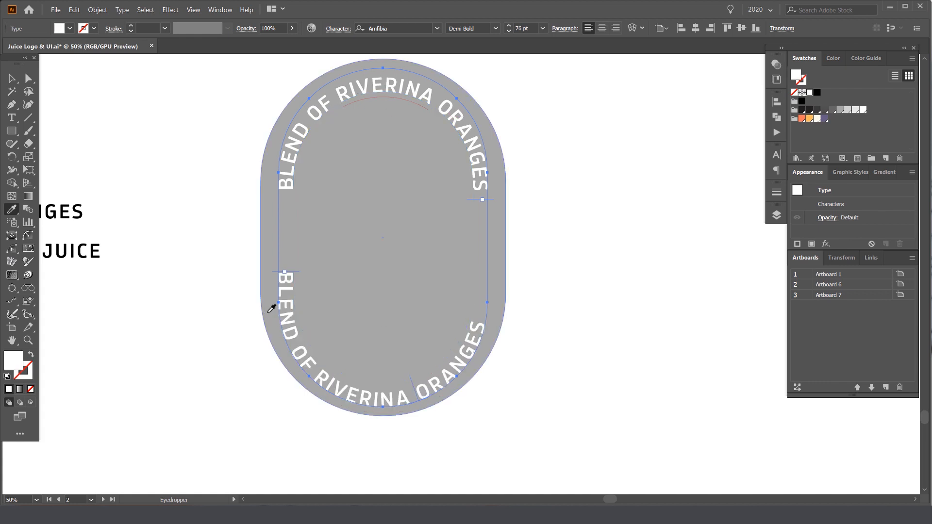
pyautogui.press('v')
pyautogui.click(575, 340)
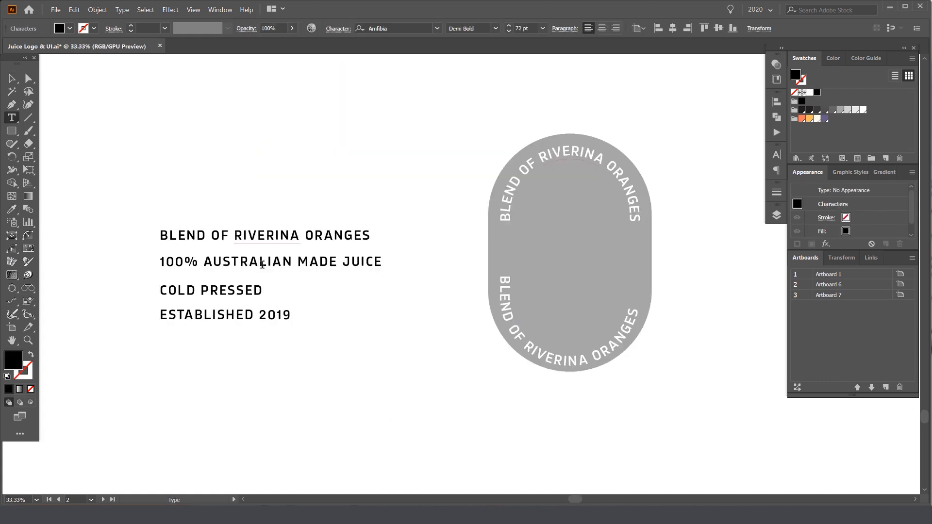
# Replace the bottom slogan's wording with the copied line "100% AUSTRALIAN MADE JUICE"
pyautogui.tripleClick(262, 265)
pyautogui.hotkey('ctrl', 'c')
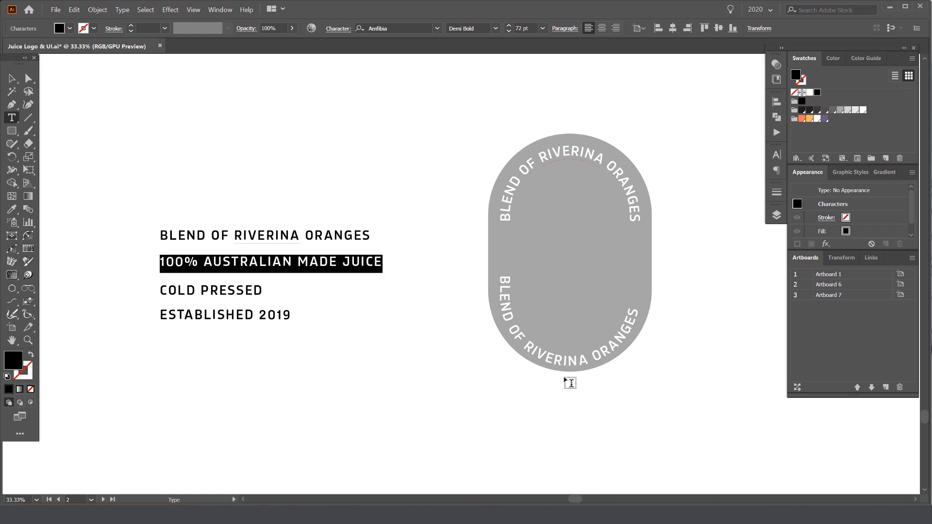
pyautogui.click(552, 359)
pyautogui.hotkey('ctrl', 'a')
pyautogui.hotkey('ctrl', 'v')
pyautogui.press('Escape')
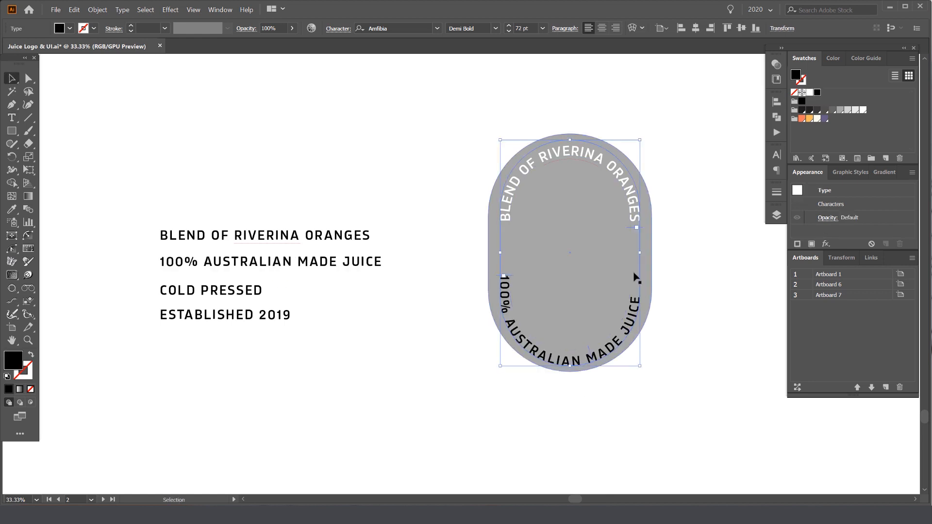
# Match the bottom slogan to the top one's white 76 pt style and shift it on the path until both ends sit level
pyautogui.press('i')
pyautogui.scroll(1, 645, 192)
pyautogui.moveTo(644, 191); pyautogui.dragTo(573, 197)
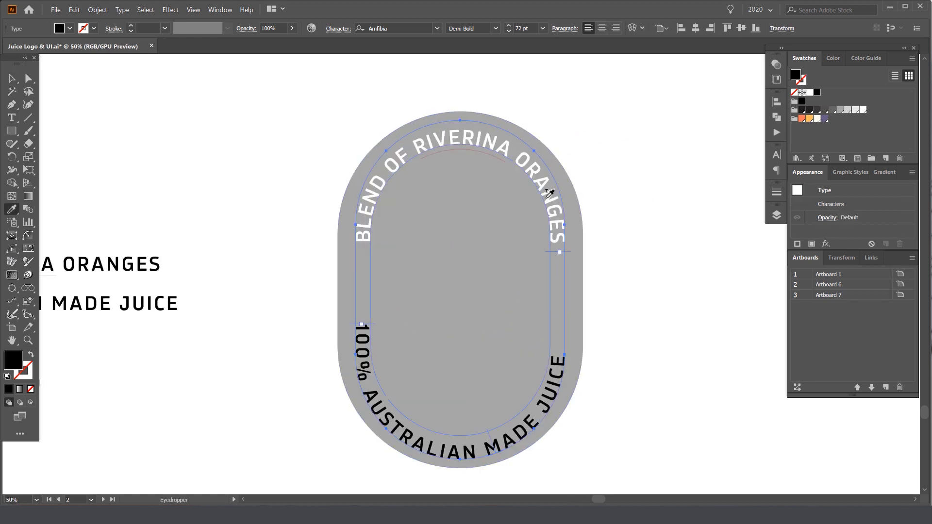
pyautogui.click(560, 236)
pyautogui.press('v')
pyautogui.moveTo(366, 325); pyautogui.dragTo(367, 341)
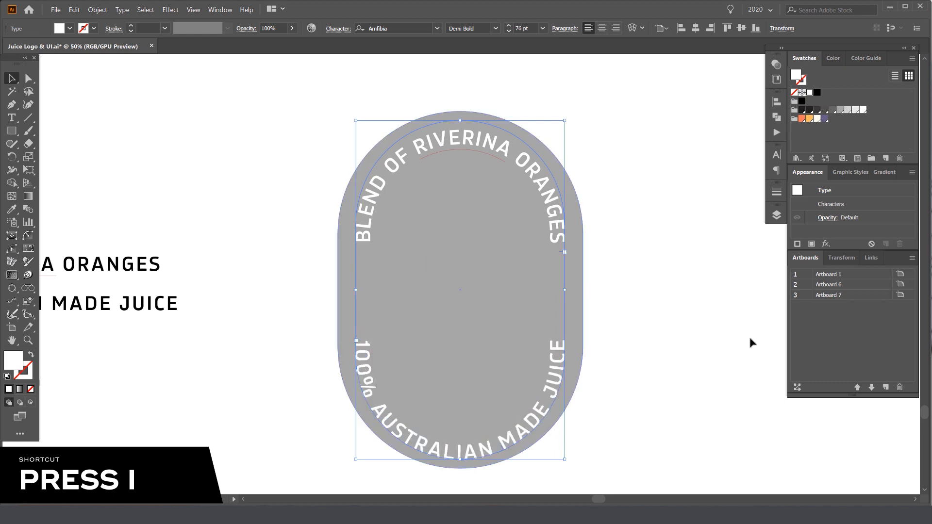
pyautogui.scroll(-1, 725, 333)
pyautogui.moveTo(725, 333); pyautogui.dragTo(579, 313)
pyautogui.click(579, 275)
pyautogui.moveTo(668, 222); pyautogui.dragTo(675, 198)
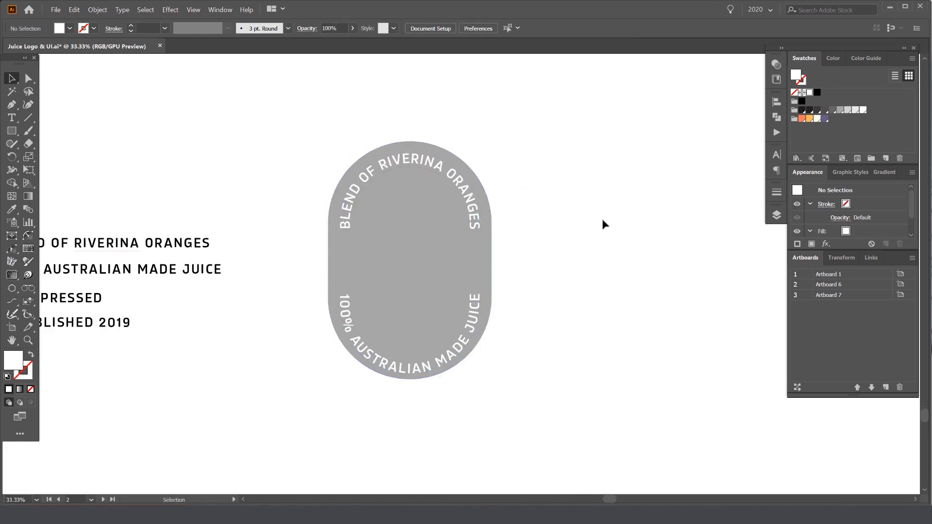
# Nudge the "100% AUSTRALIAN MADE JUICE" slogan upward to leave a wider margin at the badge's bottom edge
pyautogui.scroll(3, 385, 349)
pyautogui.click(406, 397)
pyautogui.scroll(-1, 528, 310)
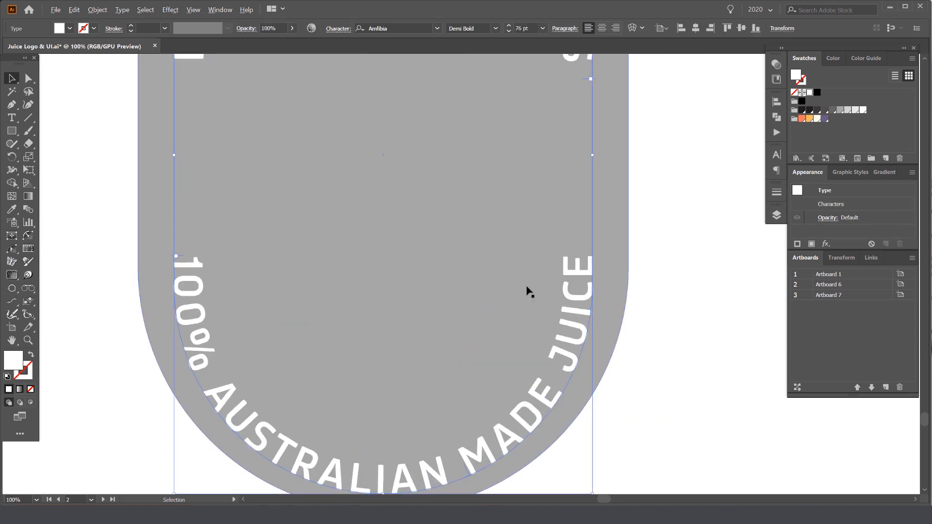
pyautogui.hotkey('shift', 'Up')
pyautogui.hotkey('shift', 'Up')
pyautogui.hotkey('shift', 'Up')
pyautogui.hotkey('shift', 'Up')
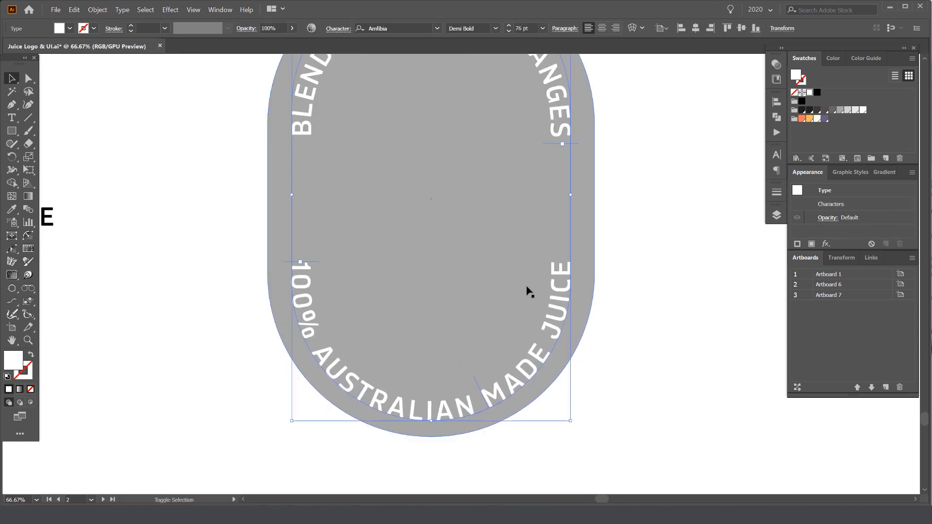
pyautogui.scroll(-1, 526, 286)
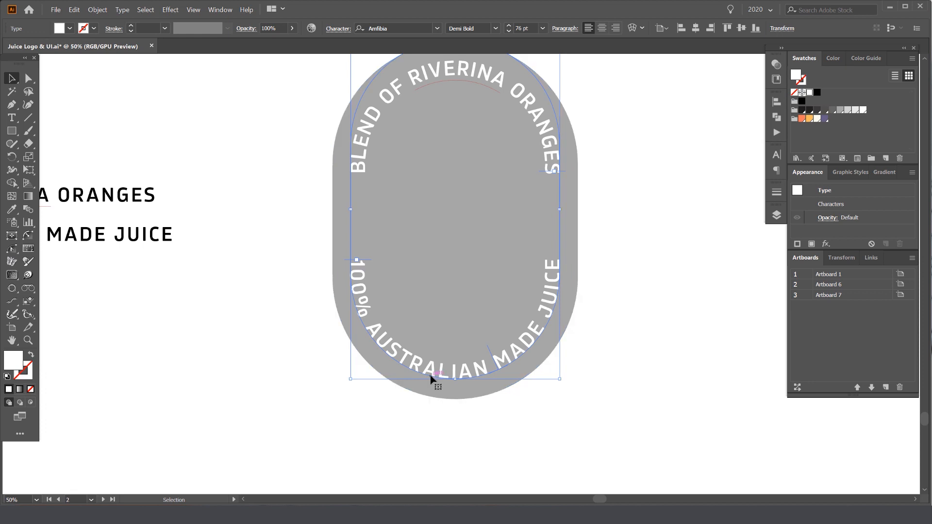
pyautogui.hotkey('ctrl', 'shift', 'a')
# Examine both slogans' spacing on the grey badge and compare it with the finished JUSTJUICE badges
pyautogui.scroll(-1, 606, 250)
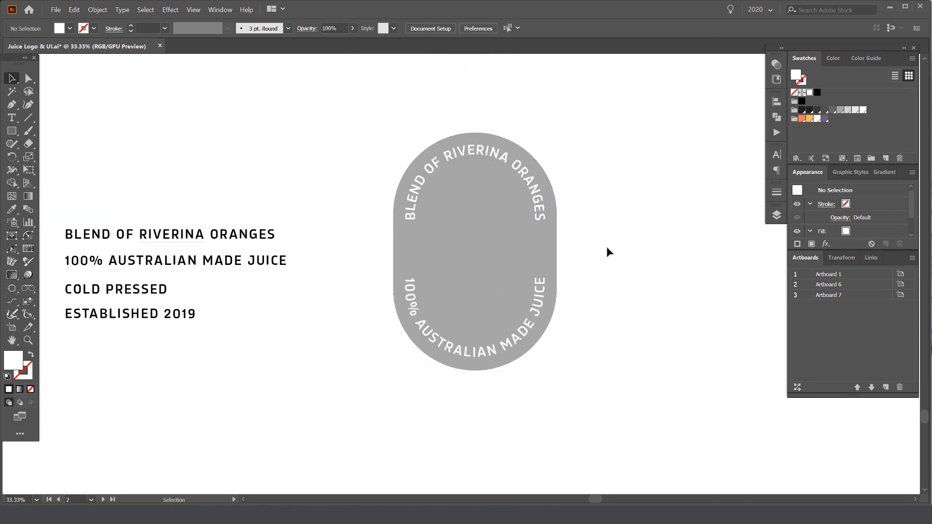
pyautogui.click(546, 310)
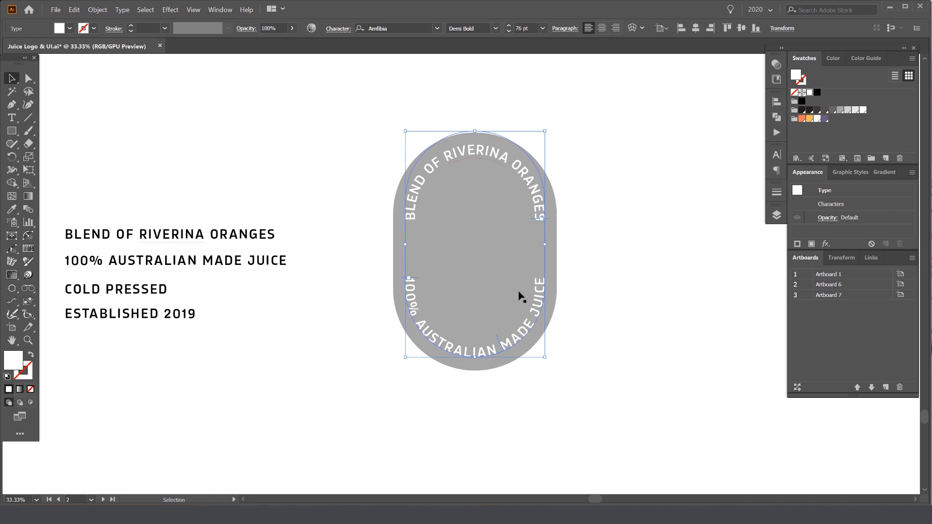
pyautogui.moveTo(252, 180); pyautogui.dragTo(233, 181)
pyautogui.click(614, 208)
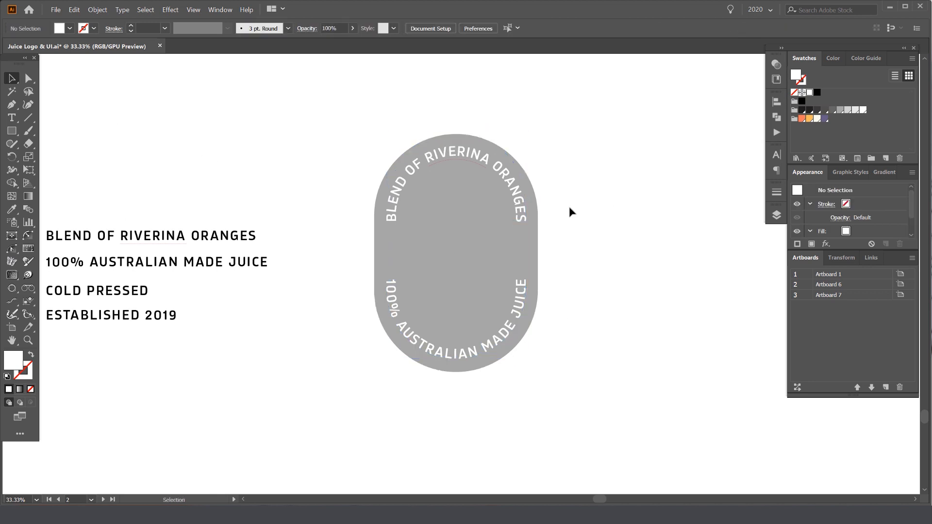
pyautogui.scroll(-4, 618, 181)
pyautogui.scroll(1, 403, 374)
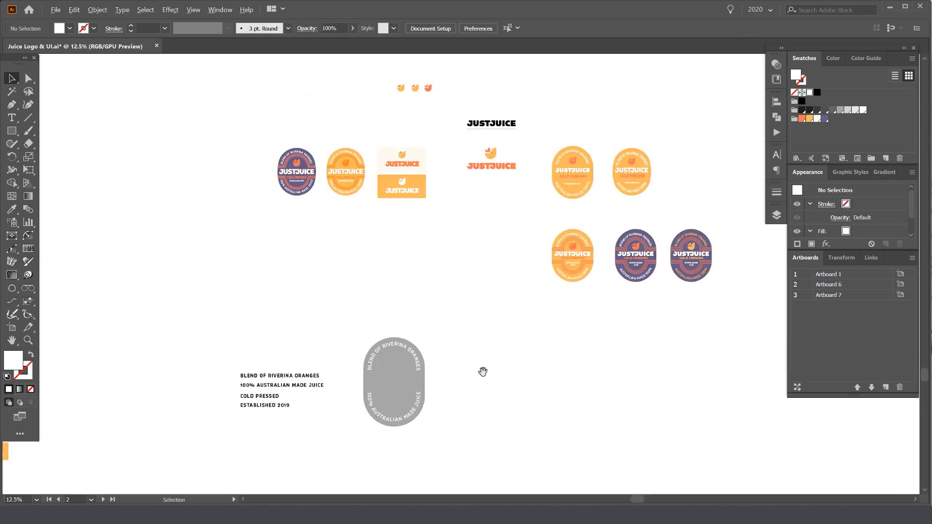
pyautogui.moveTo(482, 372); pyautogui.dragTo(530, 312)
pyautogui.moveTo(485, 252); pyautogui.dragTo(475, 231)
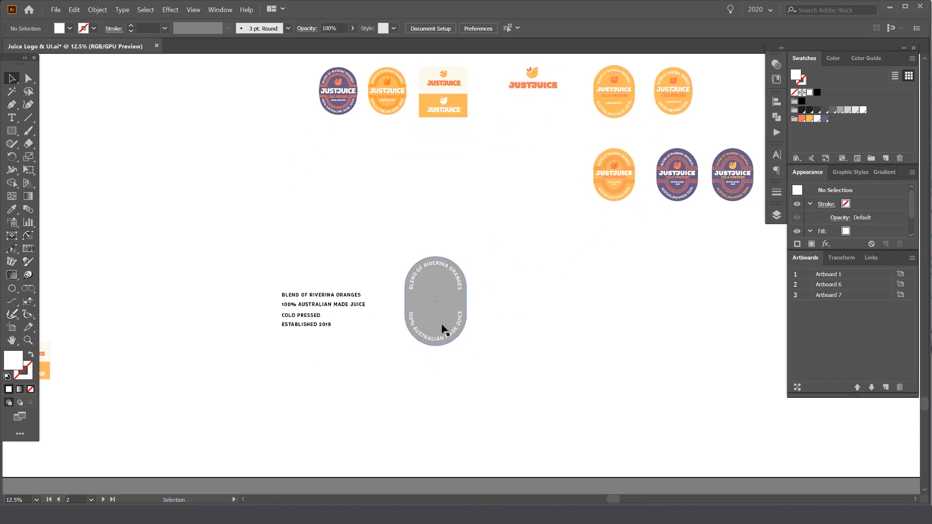
# Add a near-black text line reading "JUST JUICE" in the empty area beside the grey badge
pyautogui.scroll(1, 431, 308)
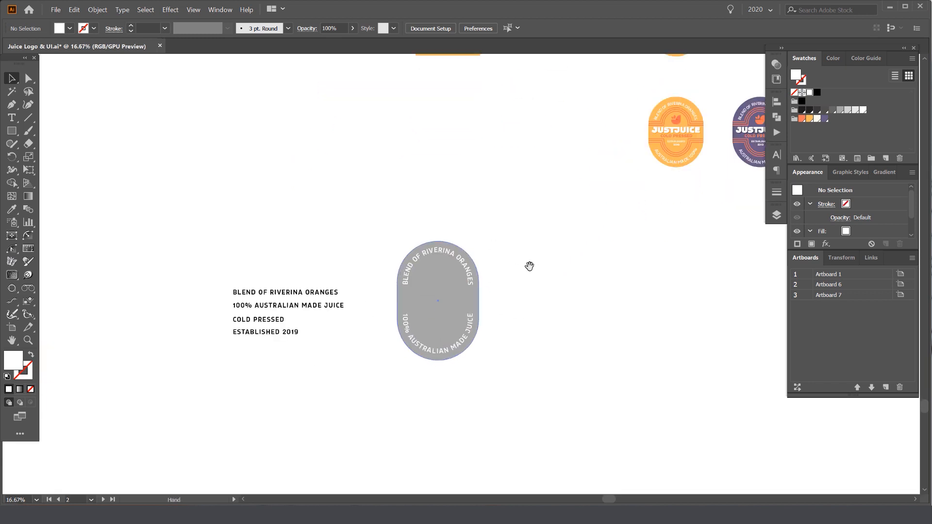
pyautogui.scroll(1, 528, 267)
pyautogui.scroll(1, 499, 298)
pyautogui.moveTo(437, 288); pyautogui.dragTo(376, 268)
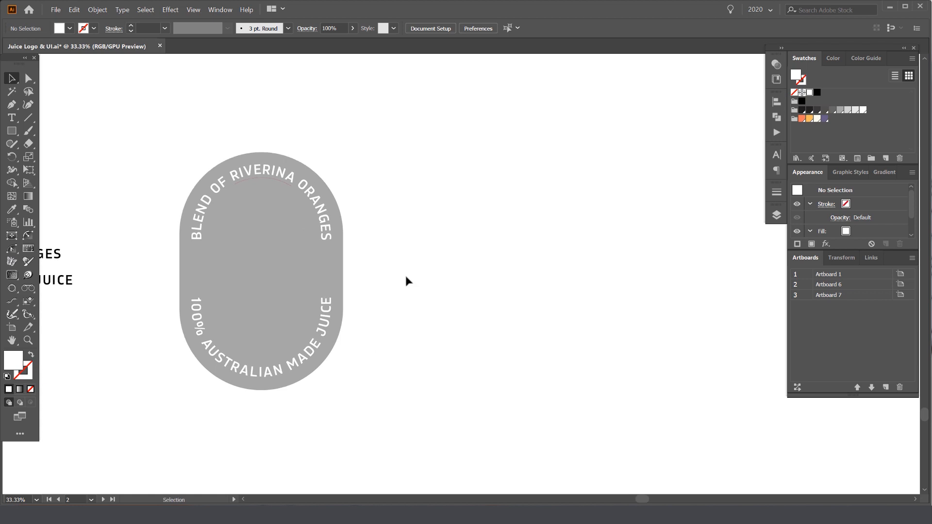
pyautogui.press('t')
pyautogui.click(448, 268)
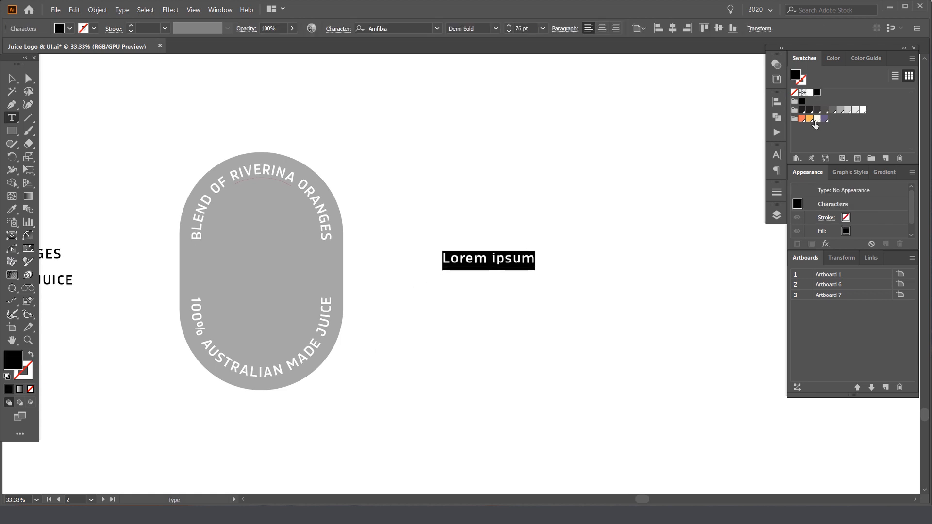
pyautogui.click(803, 111)
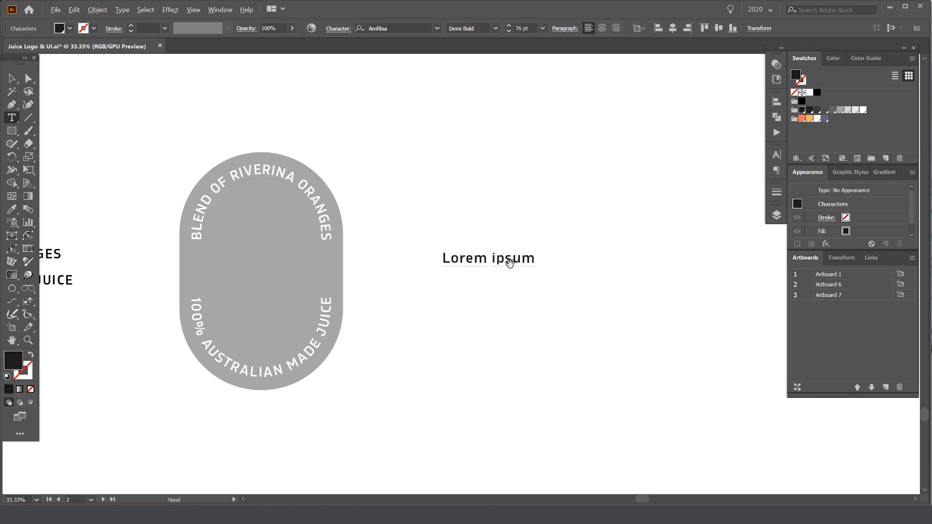
pyautogui.scroll(2, 512, 266)
pyautogui.write('JUST JUICE')
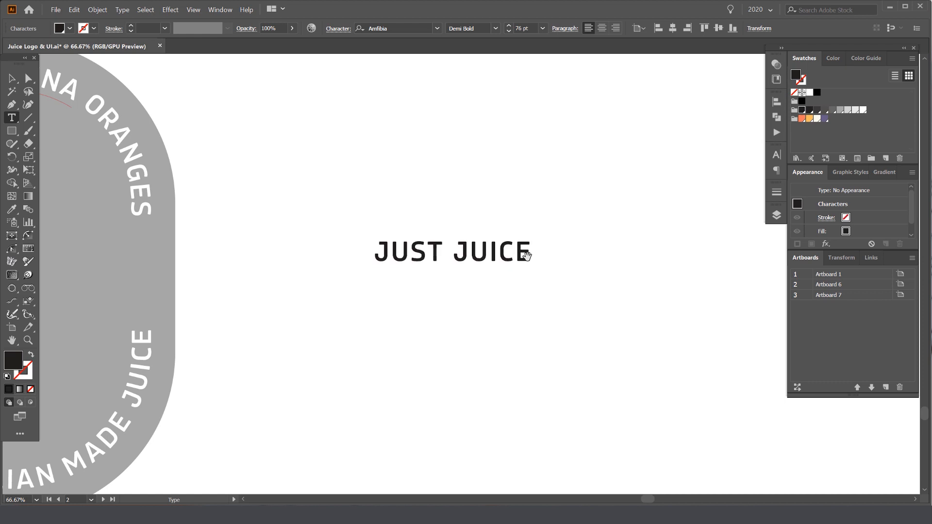
# Examine the available fonts for the JUST JUICE line and the rounded shapes of its letters
pyautogui.scroll(1, 524, 252)
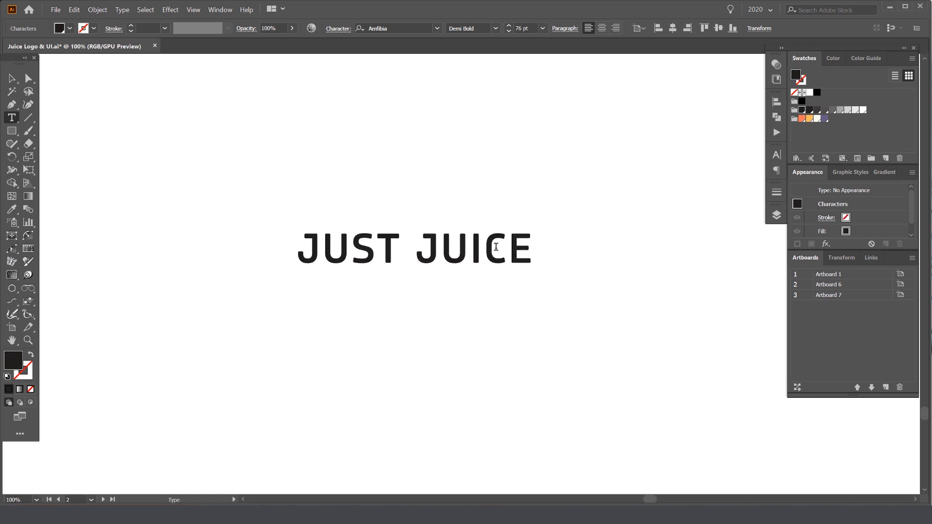
pyautogui.hotkey('ctrl', 'a')
pyautogui.click(407, 30)
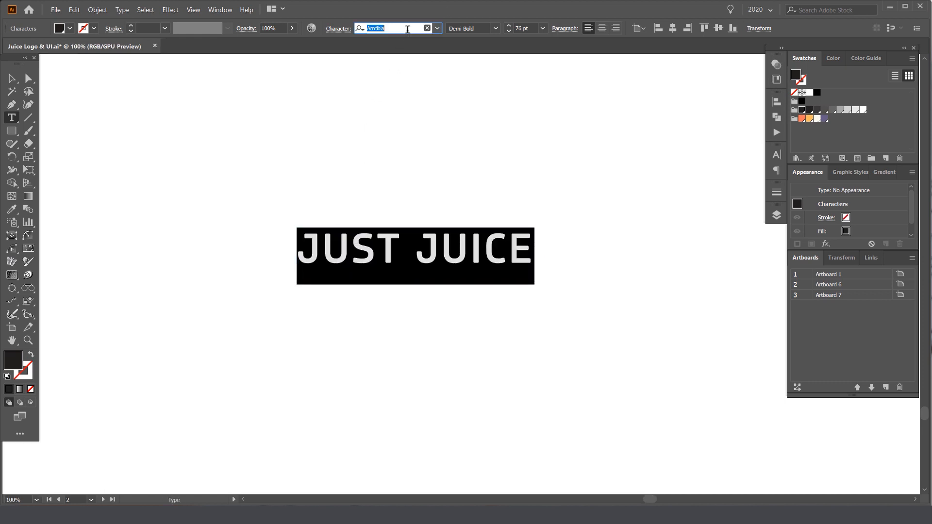
pyautogui.click(437, 28)
pyautogui.click(437, 28)
pyautogui.click(456, 263)
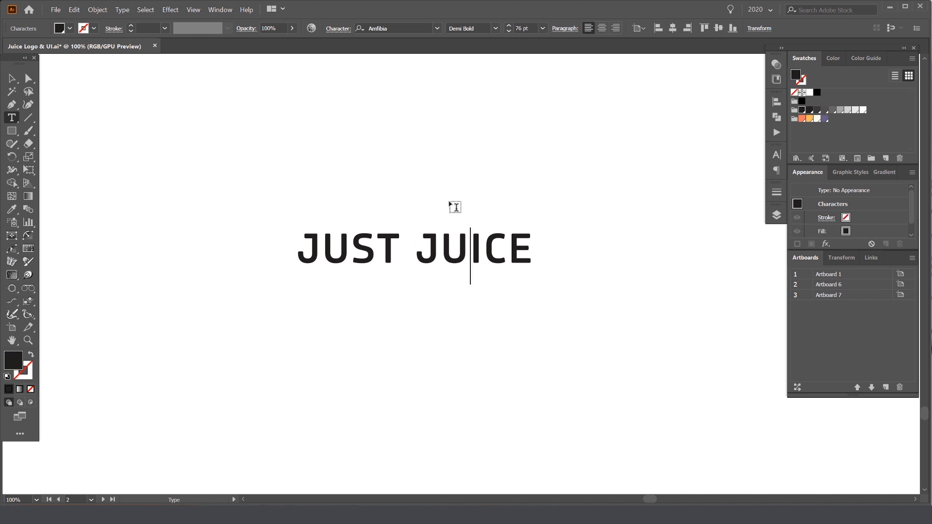
pyautogui.moveTo(507, 247); pyautogui.dragTo(386, 250)
pyautogui.click(450, 242)
pyautogui.scroll(6, 402, 241)
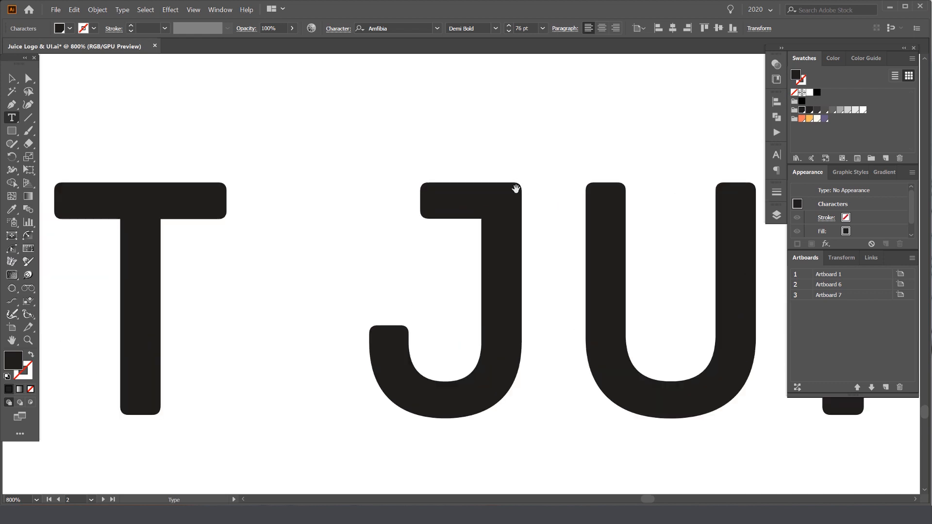
pyautogui.scroll(-6, 516, 189)
# Set the whole JUST JUICE line to the Bold Expanded style of Amfibia
pyautogui.hotkey('ctrl', 'a')
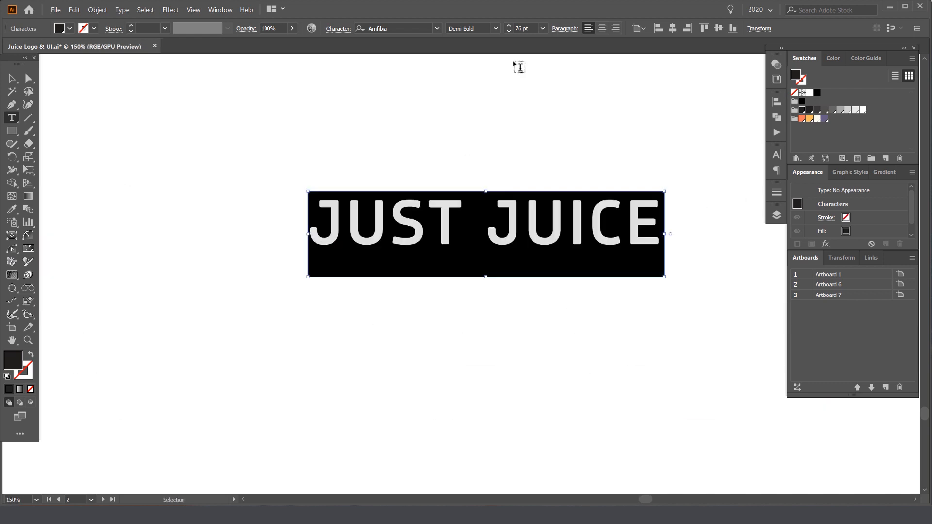
pyautogui.click(495, 28)
pyautogui.scroll(-3, 483, 454)
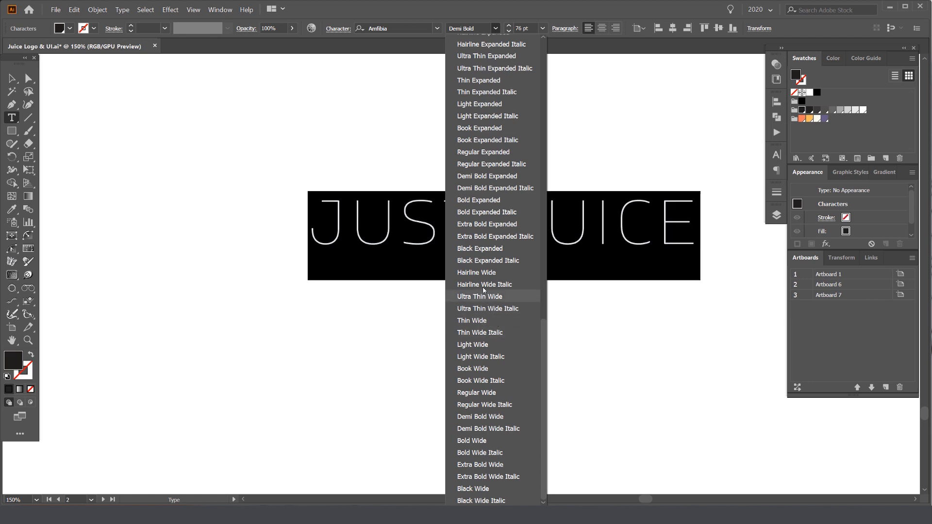
pyautogui.click(483, 200)
pyautogui.click(510, 230)
pyautogui.scroll(-3, 510, 230)
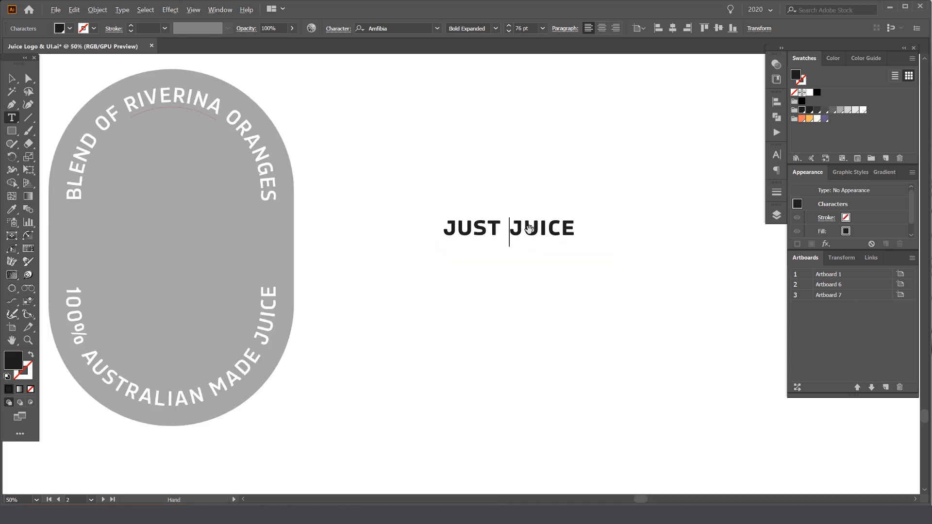
pyautogui.scroll(2, 534, 228)
pyautogui.hotkey('ctrl', 'a')
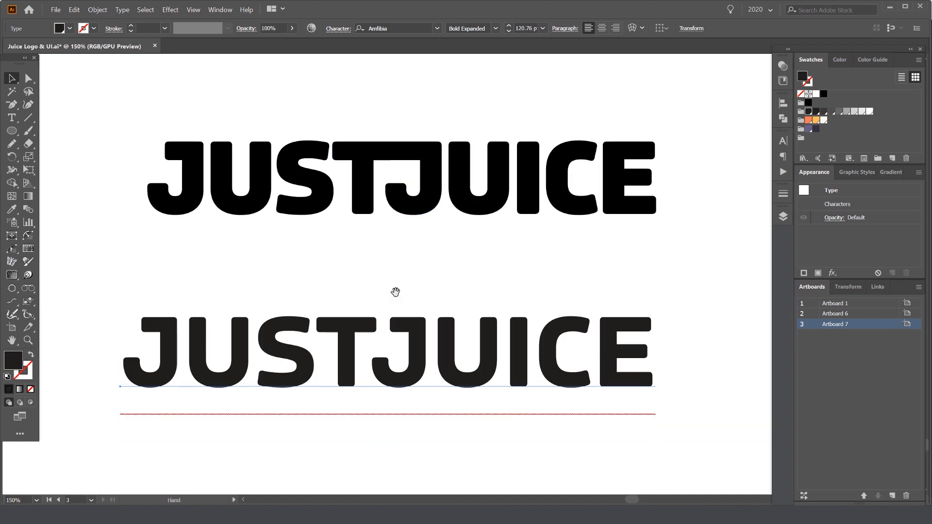
# Compare the live JUSTJUICE text with the joined-letter wordmark above it and the lettering on the finished badges
pyautogui.hscroll(-1, 407, 276)
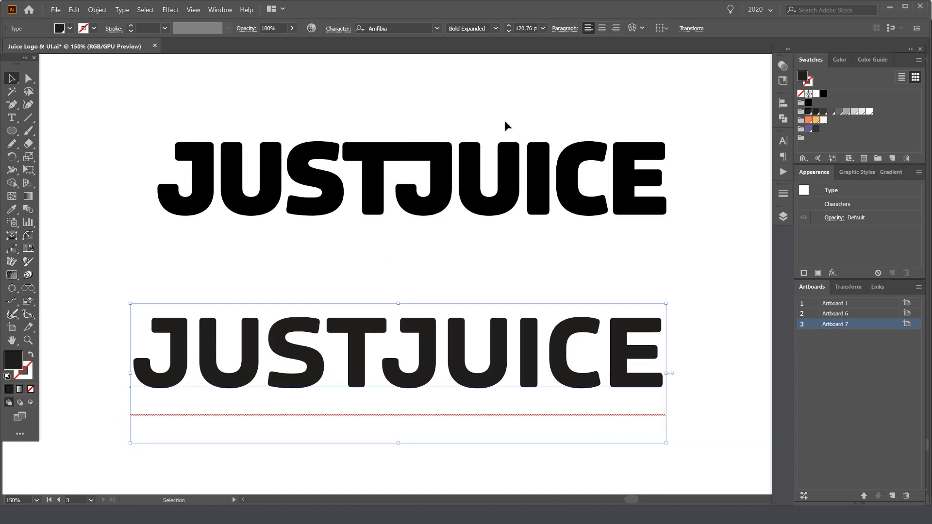
pyautogui.click(175, 232)
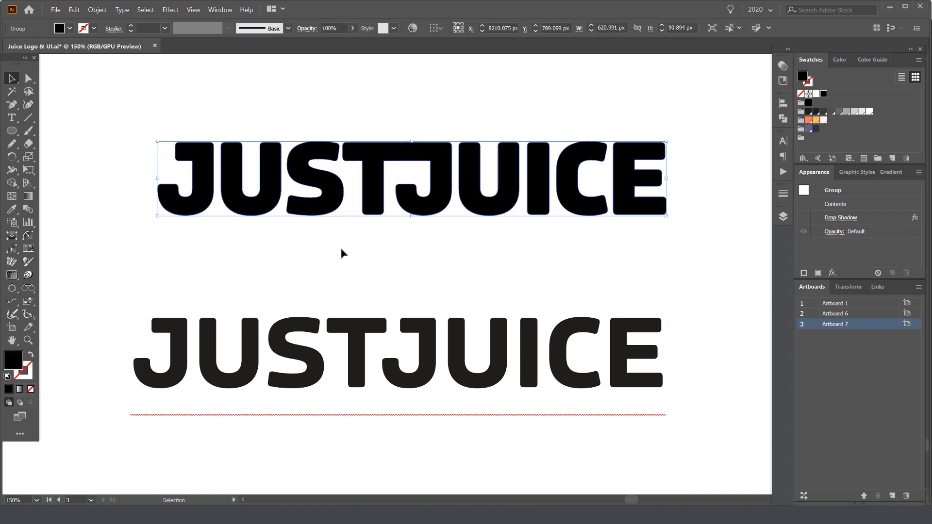
pyautogui.click(451, 359)
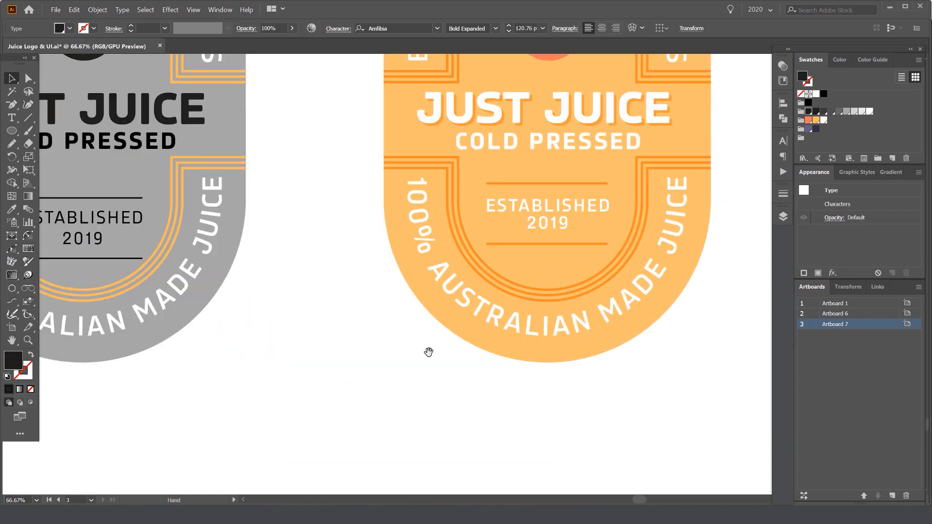
pyautogui.scroll(4, 426, 354)
pyautogui.moveTo(559, 299); pyautogui.dragTo(591, 38)
pyautogui.moveTo(444, 371); pyautogui.dragTo(503, 282)
pyautogui.scroll(1, 390, 306)
pyautogui.moveTo(436, 337); pyautogui.dragTo(443, 337)
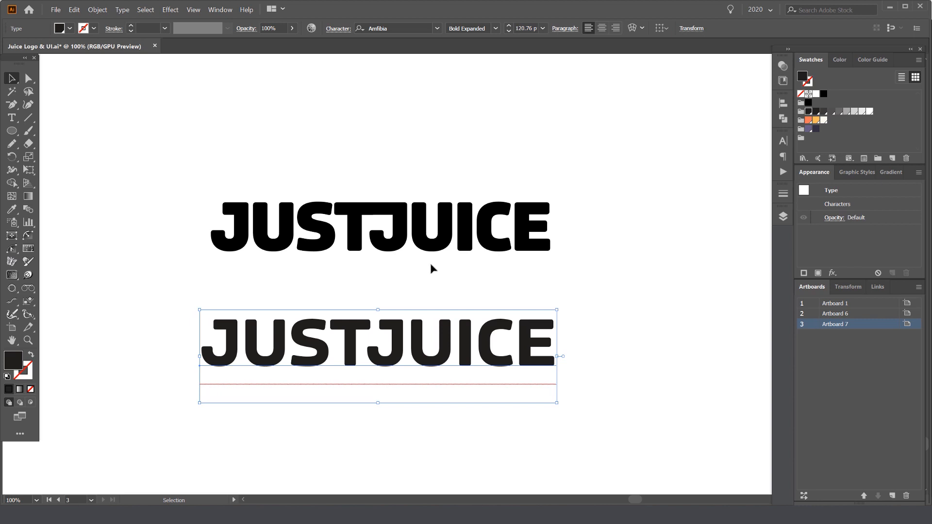
pyautogui.moveTo(431, 267); pyautogui.dragTo(455, 227)
pyautogui.scroll(1, 382, 265)
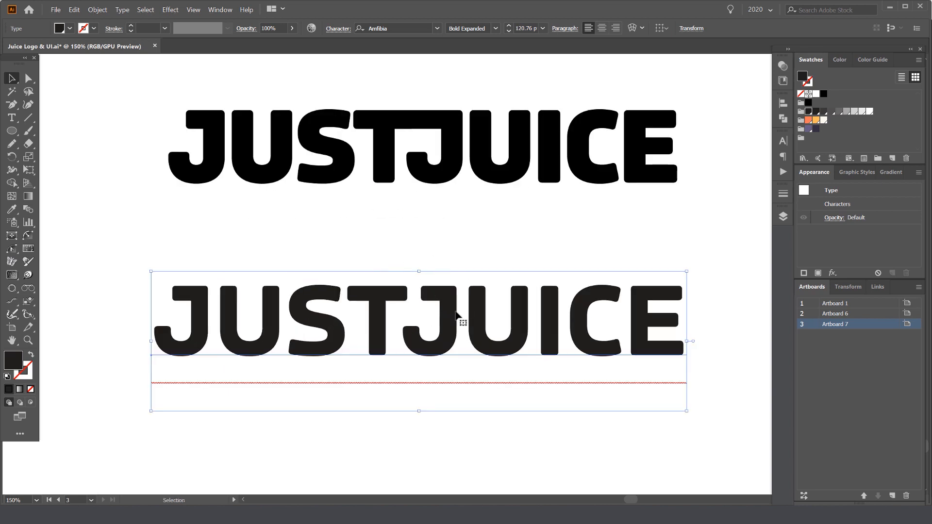
# Set the lower JUSTJUICE text to the Black Expanded font style
pyautogui.moveTo(431, 294); pyautogui.dragTo(392, 250)
pyautogui.click(496, 29)
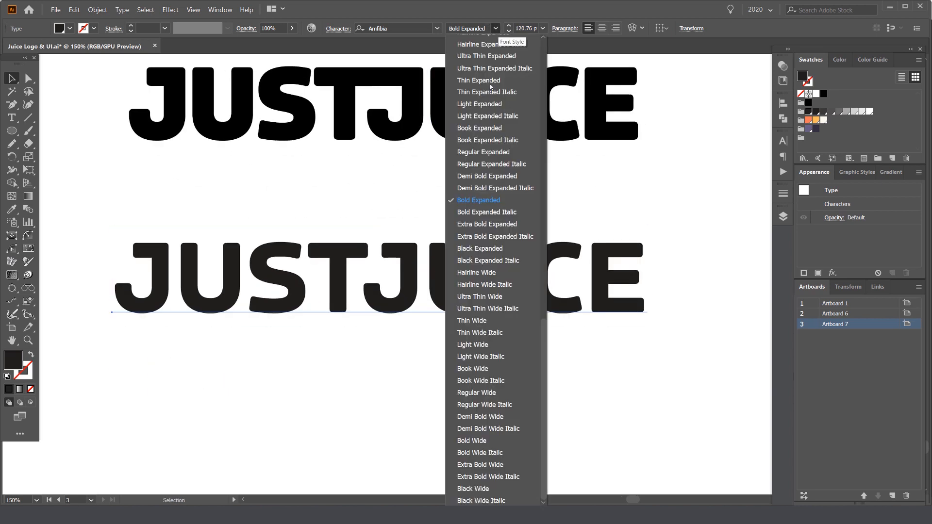
pyautogui.click(468, 249)
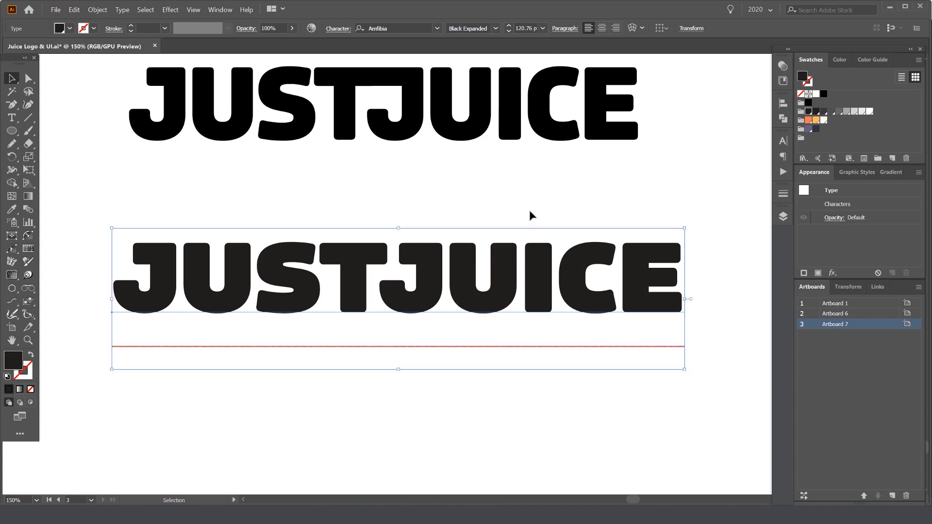
pyautogui.moveTo(557, 191); pyautogui.dragTo(533, 169)
pyautogui.scroll(-1, 471, 252)
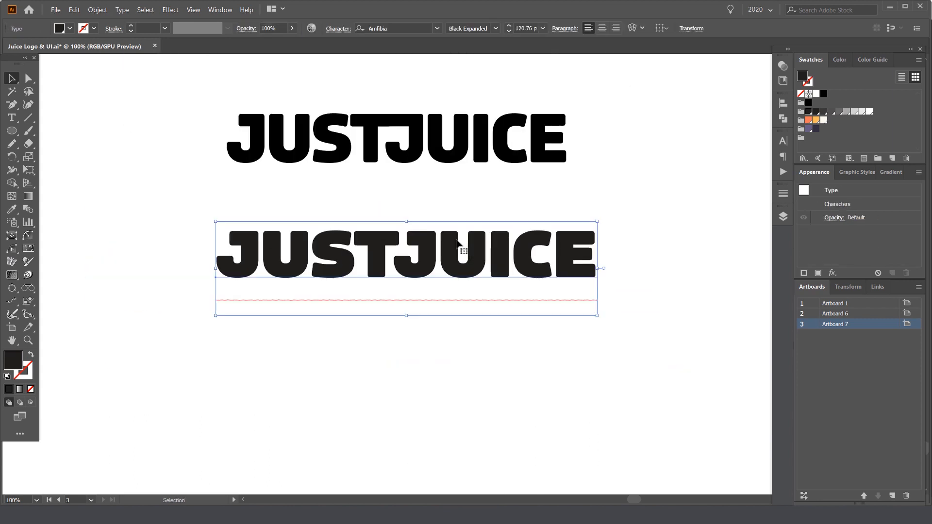
# Move the lower JUSTJUICE text further below the finished wordmark and expand its object and fill into outlines
pyautogui.moveTo(493, 257); pyautogui.dragTo(494, 296)
pyautogui.click(97, 10)
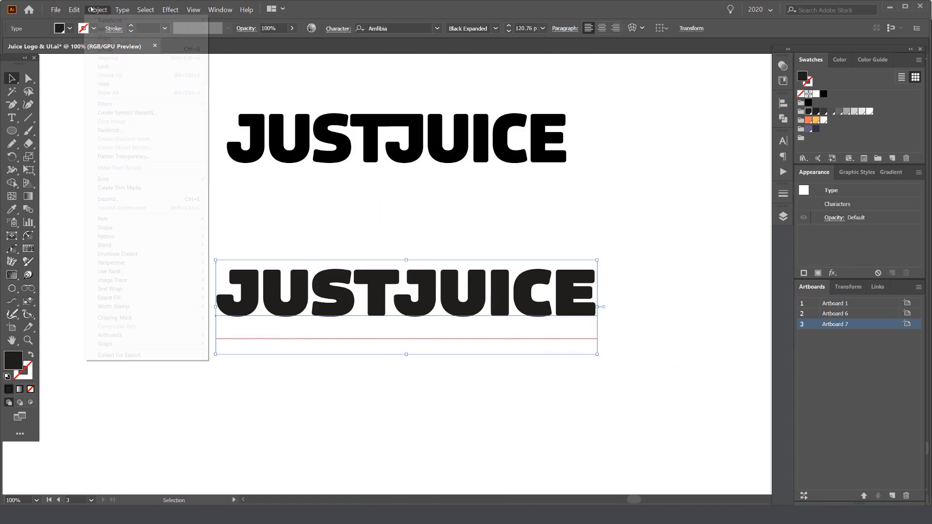
pyautogui.click(155, 200)
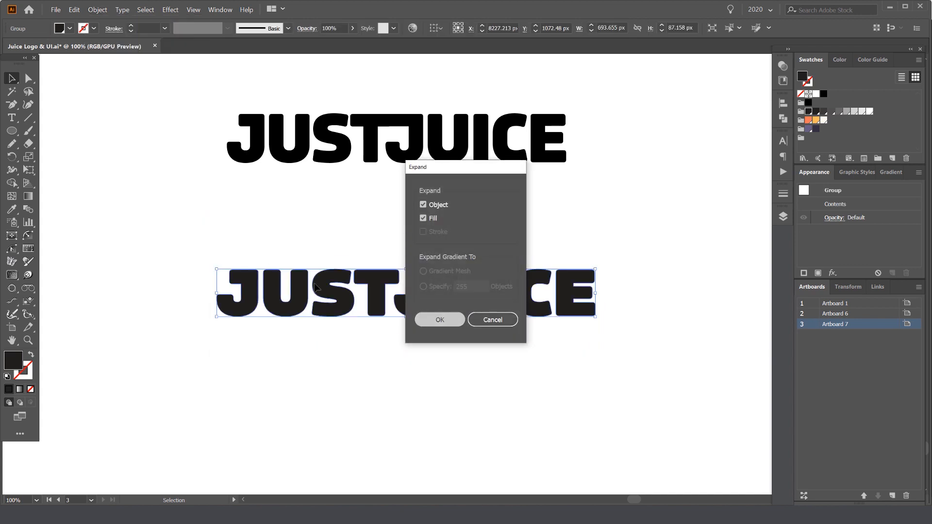
pyautogui.press('Return')
pyautogui.doubleClick(300, 294)
pyautogui.moveTo(301, 299); pyautogui.dragTo(373, 243)
pyautogui.hotkey('ctrl', 'z')
pyautogui.hotkey('ctrl', 'z')
pyautogui.press('Escape')
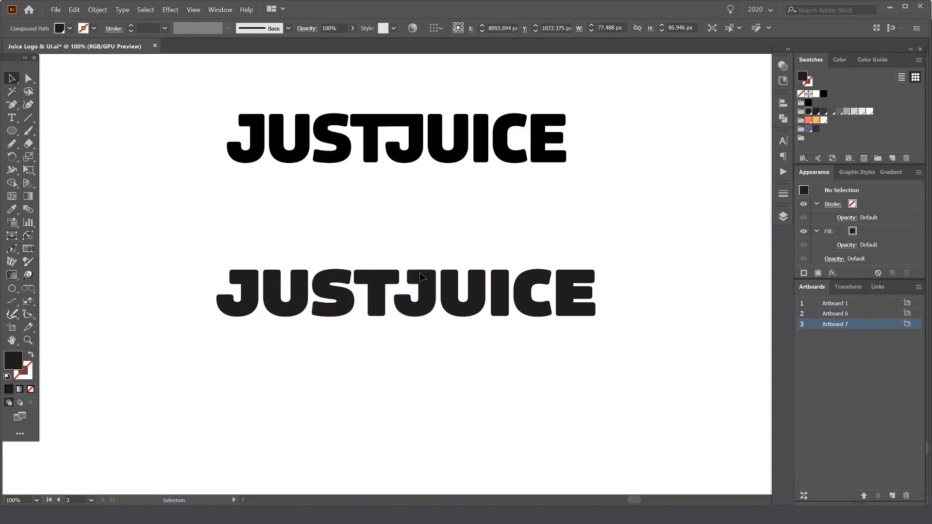
pyautogui.press('a')
pyautogui.moveTo(426, 289); pyautogui.dragTo(446, 254)
pyautogui.hotkey('ctrl', 'z')
pyautogui.click(464, 262)
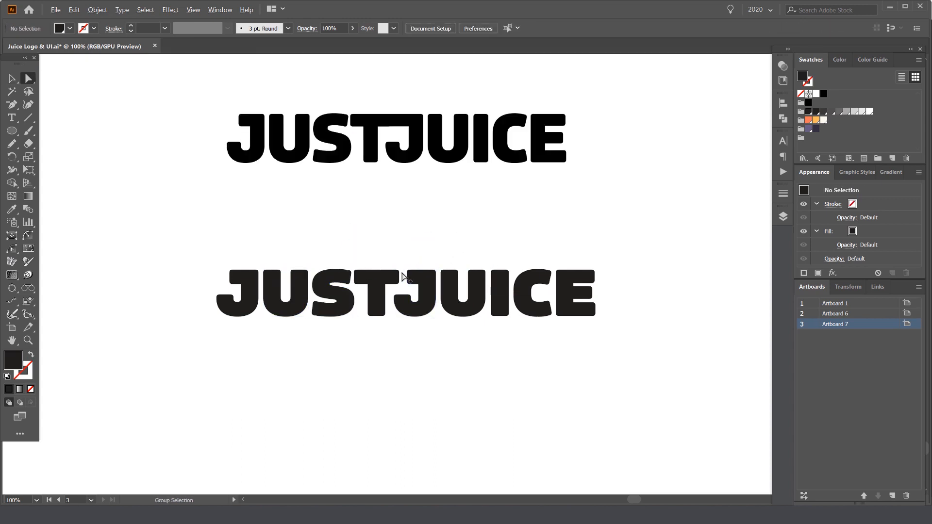
# Extend the crossbar of the second J in the expanded wordmark horizontally until it overlaps the T, keeping its height
pyautogui.scroll(5, 401, 277)
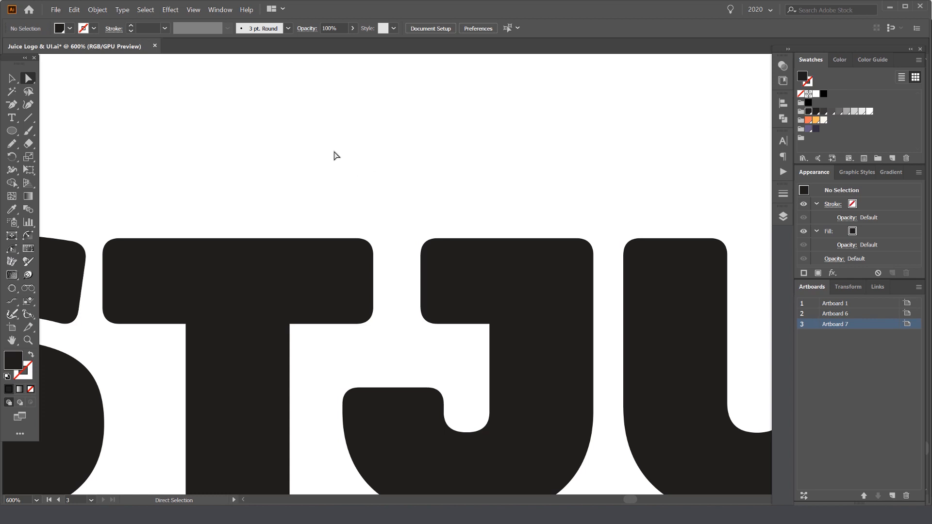
pyautogui.scroll(1, 458, 243)
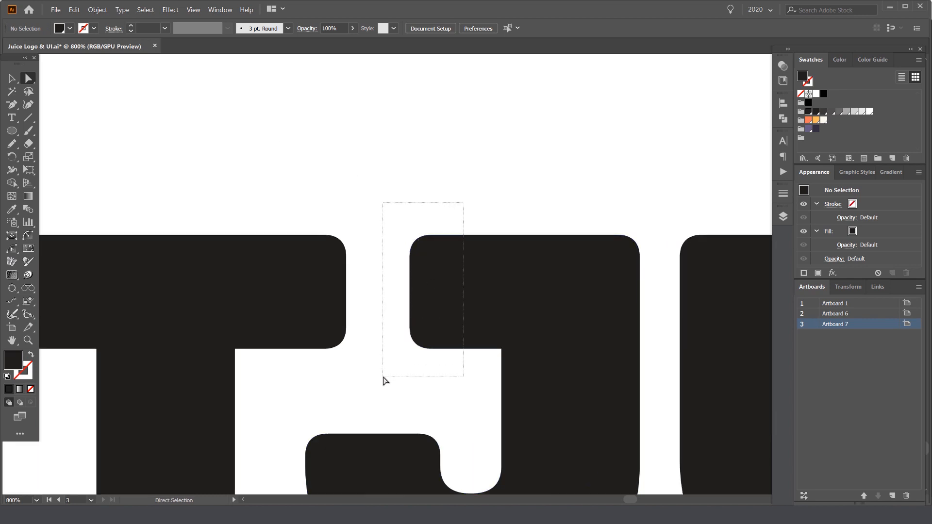
pyautogui.moveTo(384, 377); pyautogui.dragTo(383, 377)
pyautogui.scroll(2, 438, 251)
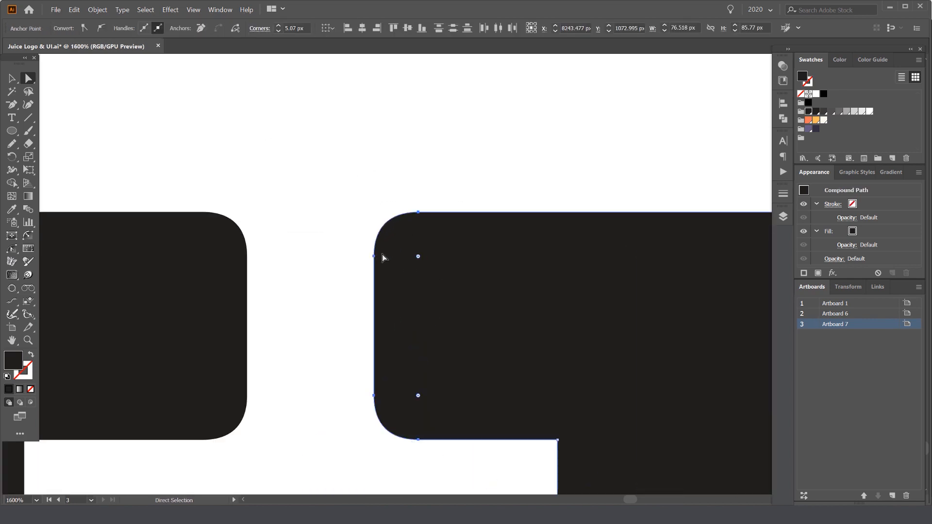
pyautogui.press('space')
pyautogui.moveTo(376, 412); pyautogui.dragTo(358, 333)
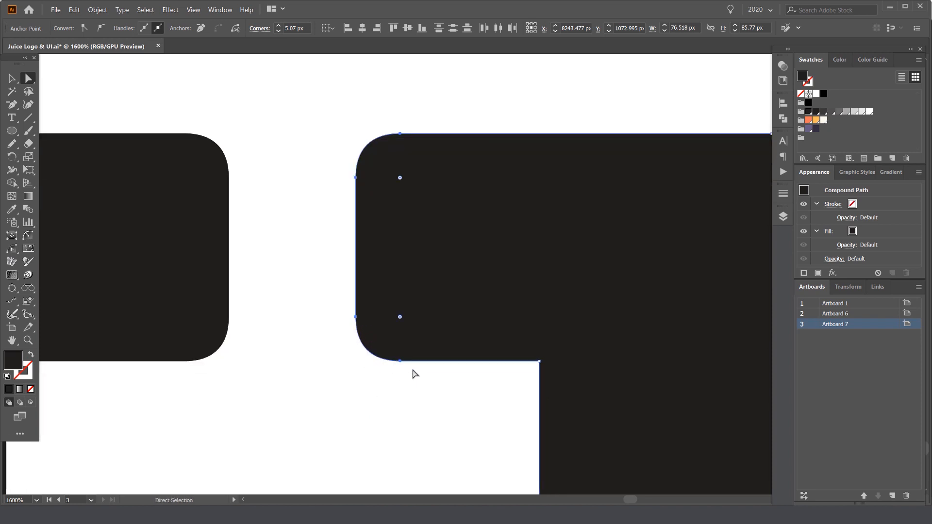
pyautogui.scroll(-2, 404, 318)
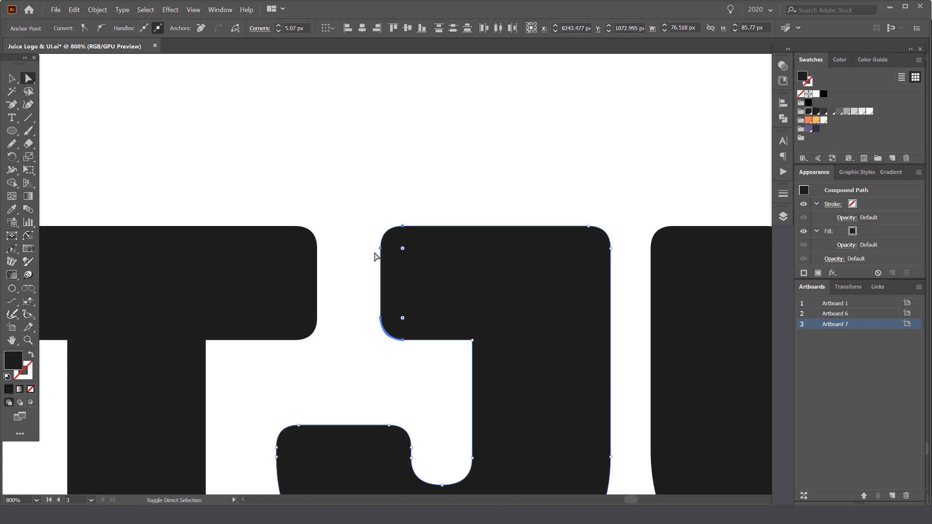
pyautogui.moveTo(383, 251); pyautogui.dragTo(360, 259)
pyautogui.hotkey('shift', 'Left')
pyautogui.hotkey('shift', 'Left')
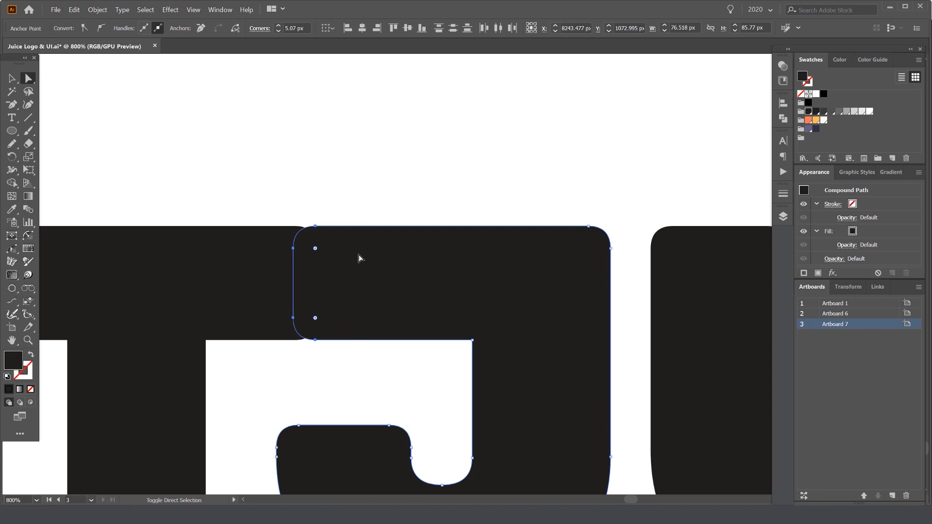
pyautogui.press('Left')
pyautogui.press('Left')
pyautogui.press('Left')
pyautogui.click(366, 194)
pyautogui.scroll(-3, 364, 189)
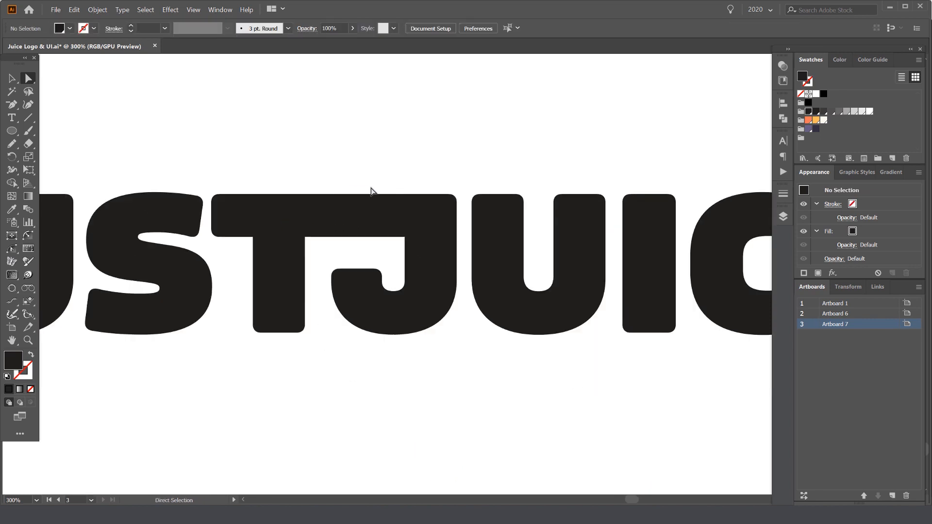
# Examine the joined T and J in the expanded wordmark and compare them with the finished wordmark above
pyautogui.moveTo(347, 194); pyautogui.dragTo(362, 193)
pyautogui.scroll(-3, 362, 194)
pyautogui.moveTo(421, 181); pyautogui.dragTo(433, 210)
pyautogui.press('v')
pyautogui.moveTo(374, 223); pyautogui.dragTo(406, 246)
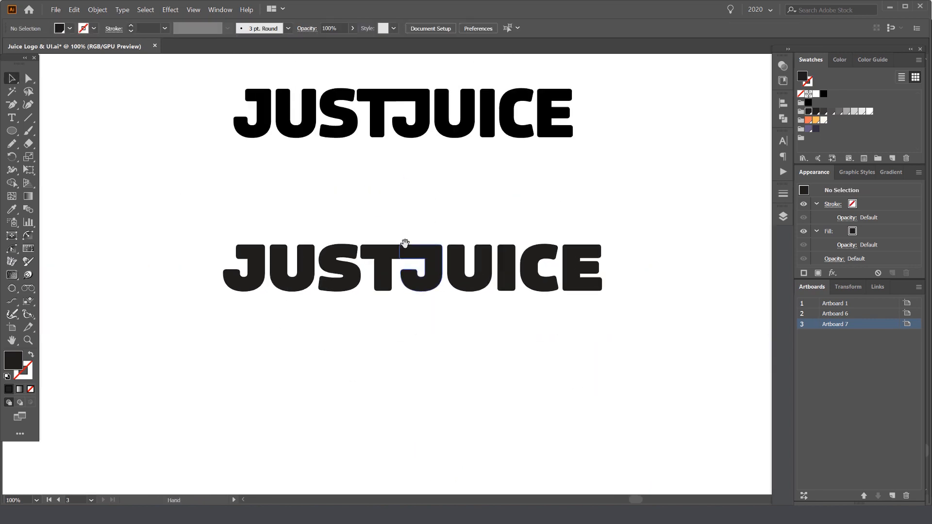
pyautogui.scroll(2, 406, 246)
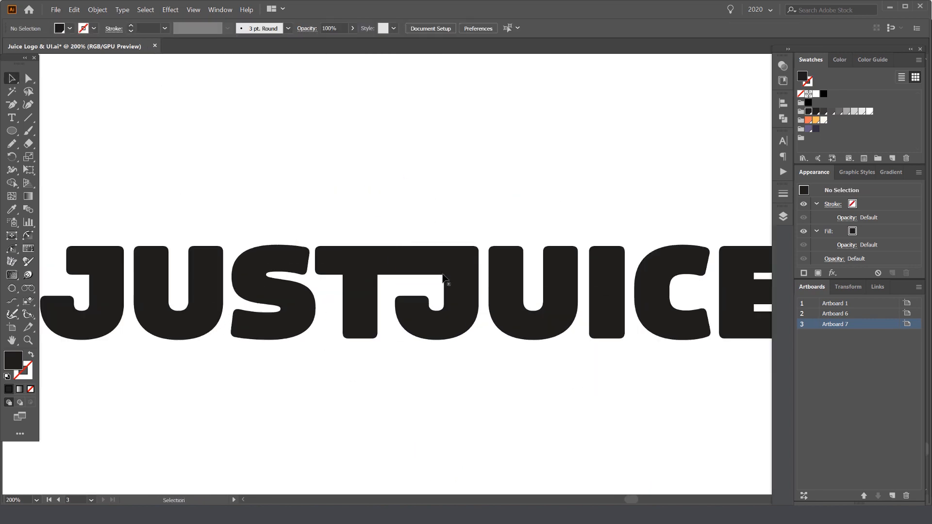
pyautogui.click(268, 270)
pyautogui.scroll(-2, 456, 197)
pyautogui.click(460, 190)
pyautogui.moveTo(460, 190); pyautogui.dragTo(449, 240)
pyautogui.scroll(2, 439, 281)
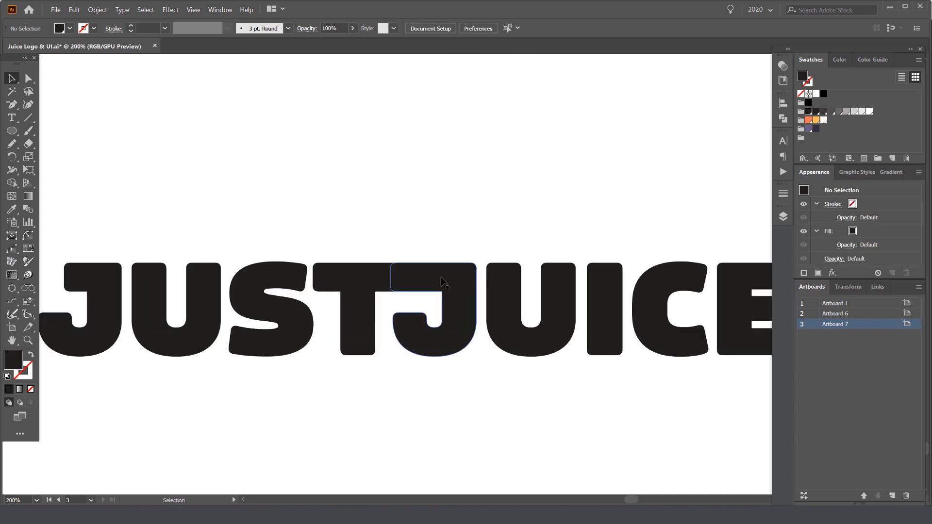
pyautogui.scroll(-1, 437, 272)
pyautogui.scroll(-2, 426, 260)
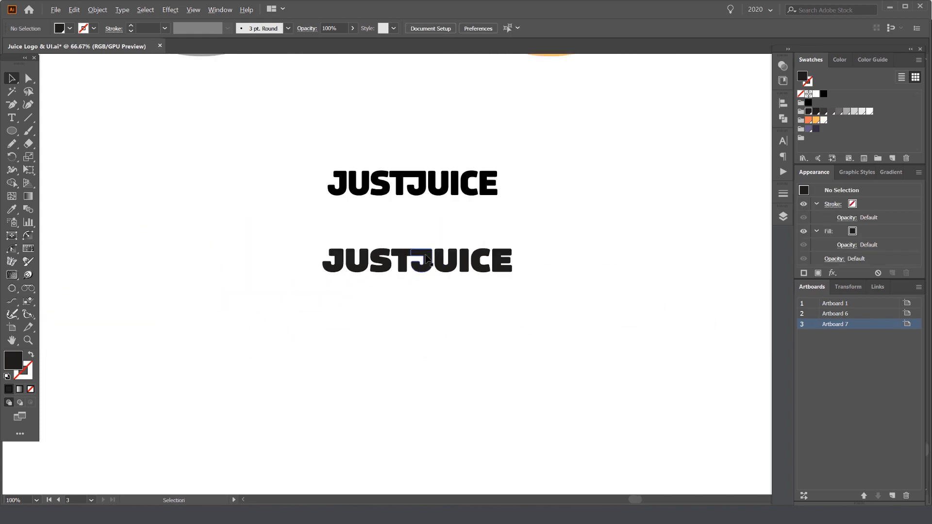
pyautogui.scroll(1, 432, 257)
pyautogui.press('m')
pyautogui.moveTo(270, 217); pyautogui.dragTo(626, 292)
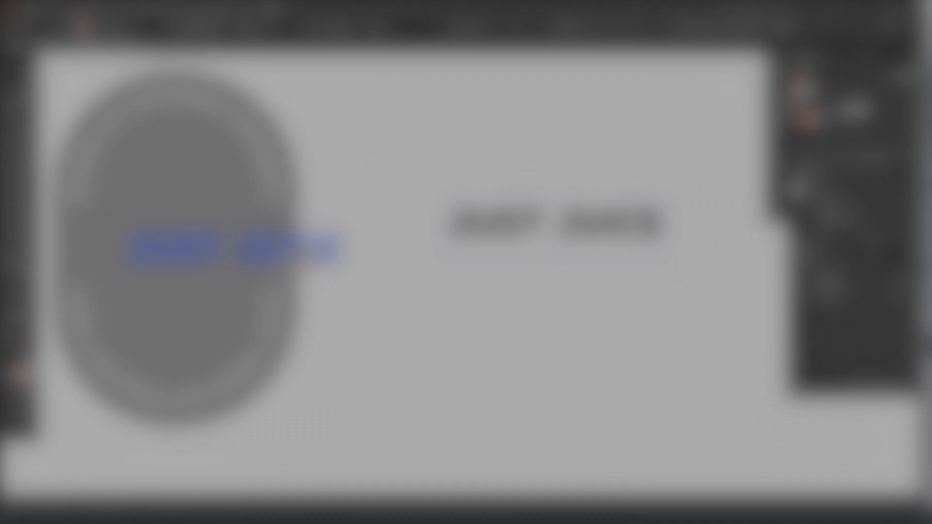
# Place the near-black JUST JUICE wordmark across the middle of the grey badge, centred between the two slogans
pyautogui.moveTo(247, 253); pyautogui.dragTo(502, 262)
pyautogui.hscroll(2, 593, 210)
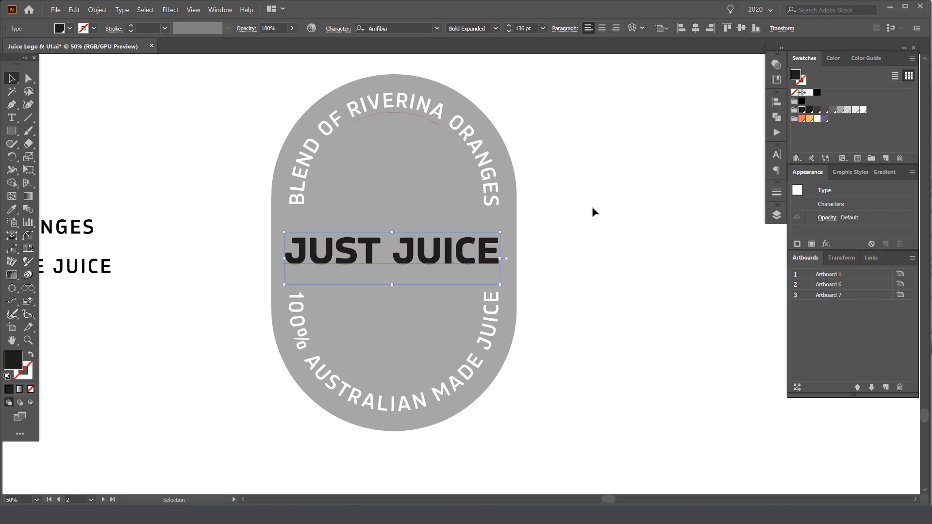
pyautogui.click(607, 208)
pyautogui.scroll(-1, 590, 194)
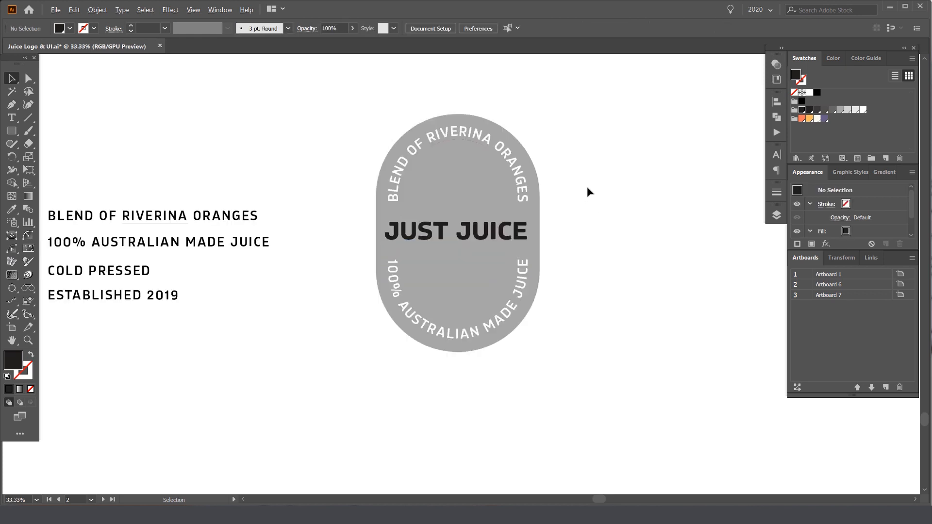
pyautogui.scroll(1, 622, 225)
pyautogui.moveTo(515, 200); pyautogui.dragTo(558, 204)
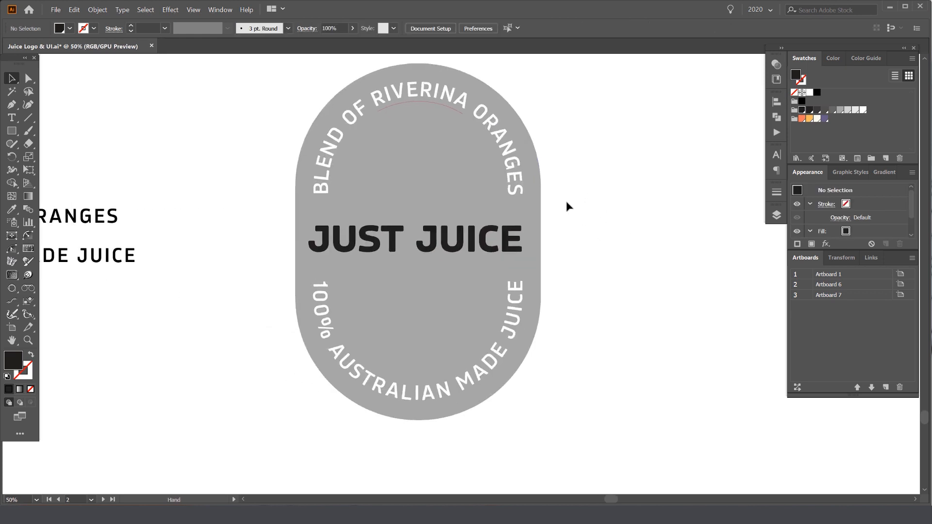
# Place a copy of the COLD PRESSED text on the badge, centred closely beneath the JUST JUICE wordmark
pyautogui.scroll(-1, 565, 201)
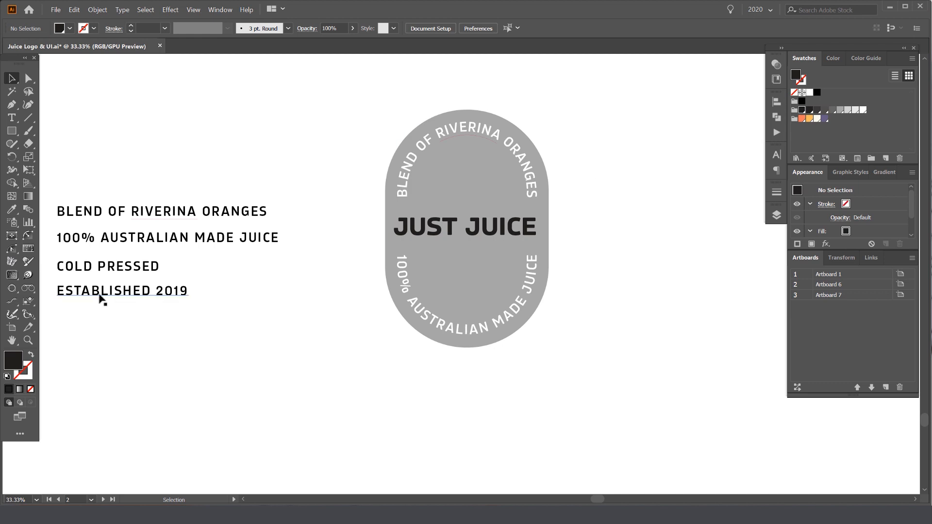
pyautogui.moveTo(132, 274); pyautogui.dragTo(492, 262)
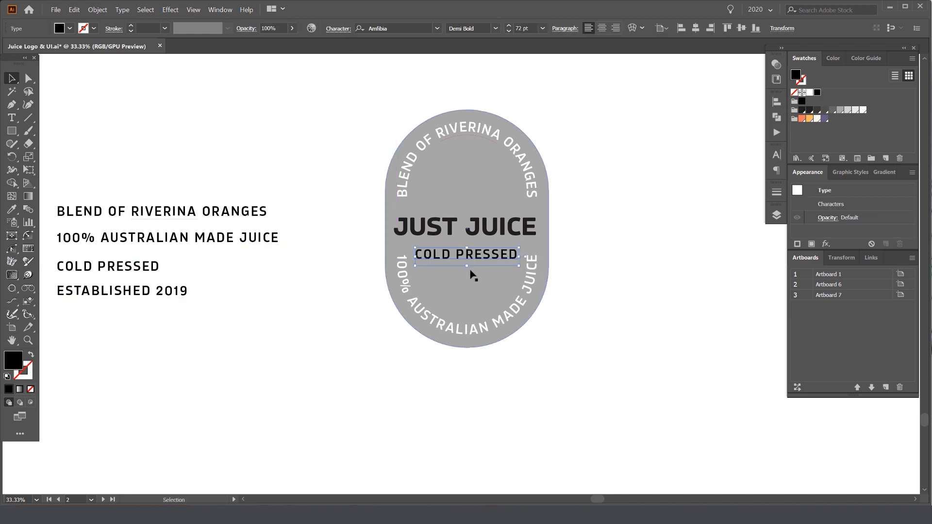
pyautogui.scroll(2, 496, 253)
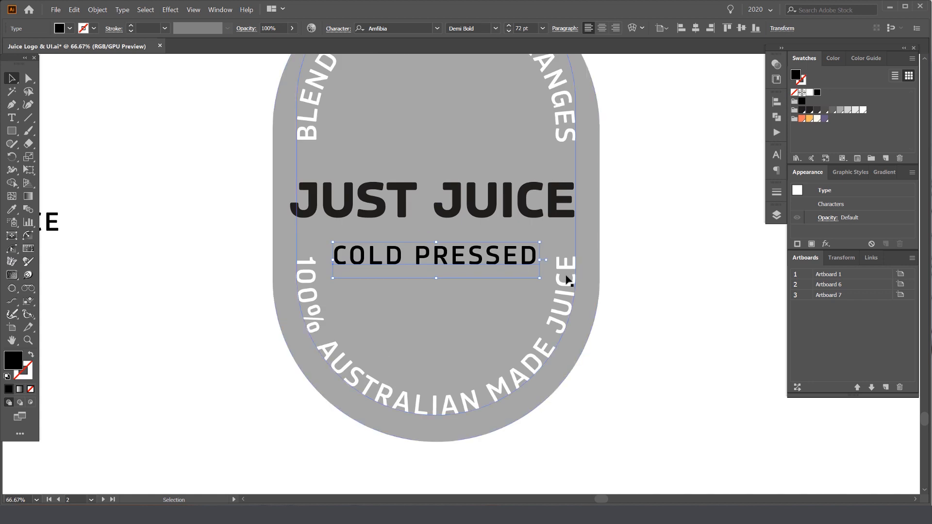
pyautogui.scroll(1, 444, 257)
pyautogui.moveTo(447, 256); pyautogui.dragTo(445, 233)
pyautogui.click(456, 187)
pyautogui.keyDown('shift'); pyautogui.click(461, 232); pyautogui.keyUp('shift')
pyautogui.keyDown('shift'); pyautogui.click(467, 224); pyautogui.keyUp('shift')
pyautogui.keyDown('shift'); pyautogui.click(466, 228); pyautogui.keyUp('shift')
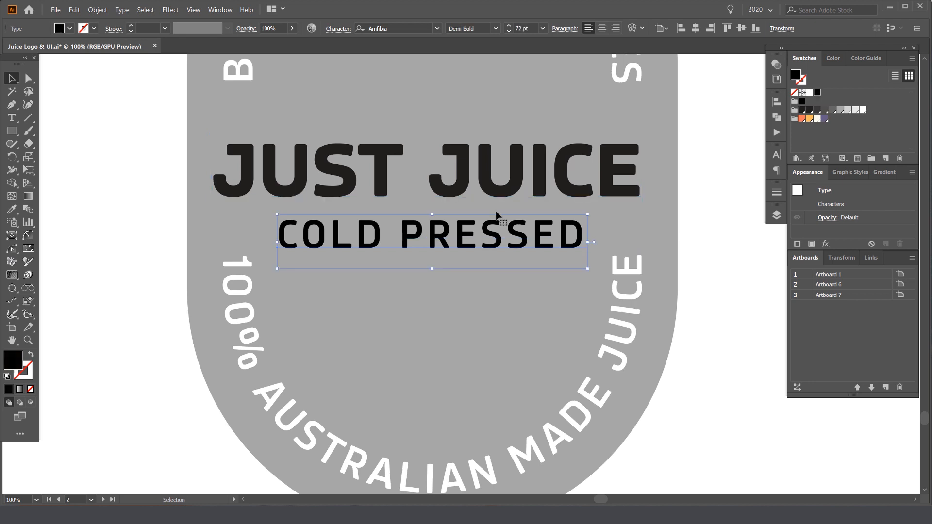
# Shift the JUST JUICE wordmark and COLD PRESSED text upward together on the badge
pyautogui.moveTo(502, 195); pyautogui.dragTo(542, 184)
pyautogui.press('Up')
pyautogui.press('Up')
pyautogui.press('Up')
pyautogui.press('Up')
pyautogui.press('Up')
pyautogui.press('Up')
pyautogui.press('Up')
pyautogui.press('Up')
pyautogui.press('Up')
pyautogui.press('Up')
pyautogui.press('Up')
pyautogui.press('Up')
pyautogui.press('Up')
pyautogui.press('Up')
pyautogui.press('Up')
pyautogui.press('Up')
pyautogui.press('Up')
pyautogui.press('Up')
pyautogui.press('Up')
pyautogui.press('Up')
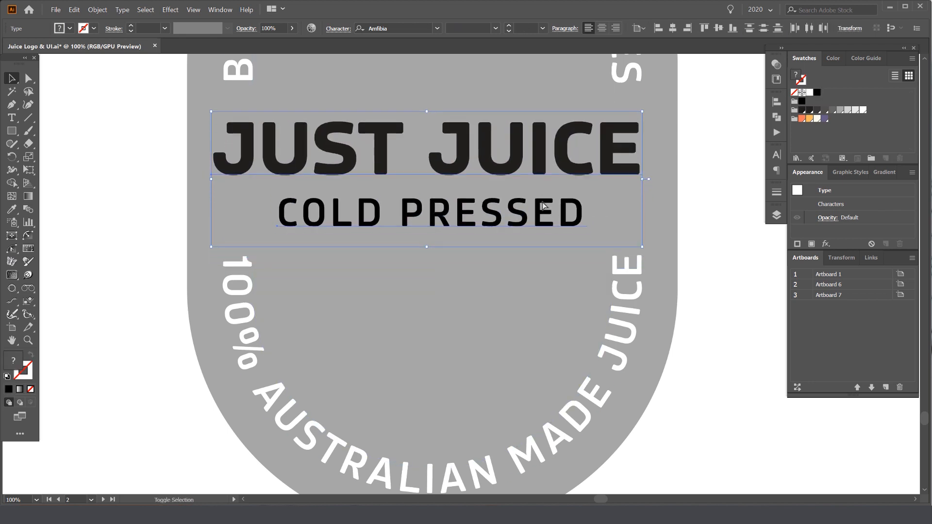
# Place a copy of the ESTABLISHED 2019 text on the badge beneath COLD PRESSED
pyautogui.scroll(-1, 550, 212)
pyautogui.moveTo(471, 213); pyautogui.dragTo(864, 224)
pyautogui.scroll(-1, 420, 210)
pyautogui.moveTo(420, 210); pyautogui.dragTo(139, 169)
pyautogui.click(219, 241)
pyautogui.moveTo(218, 241); pyautogui.dragTo(289, 226)
pyautogui.moveTo(47, 280); pyautogui.dragTo(469, 282)
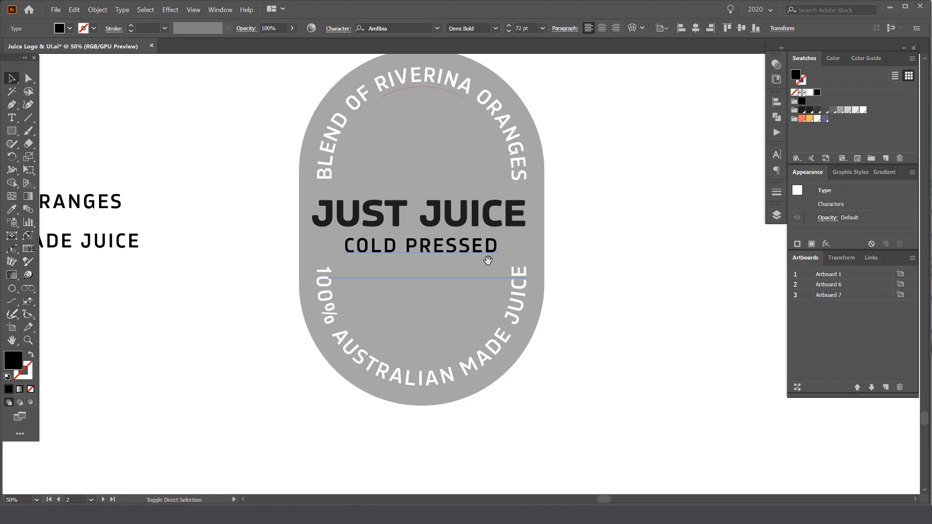
pyautogui.click(437, 272)
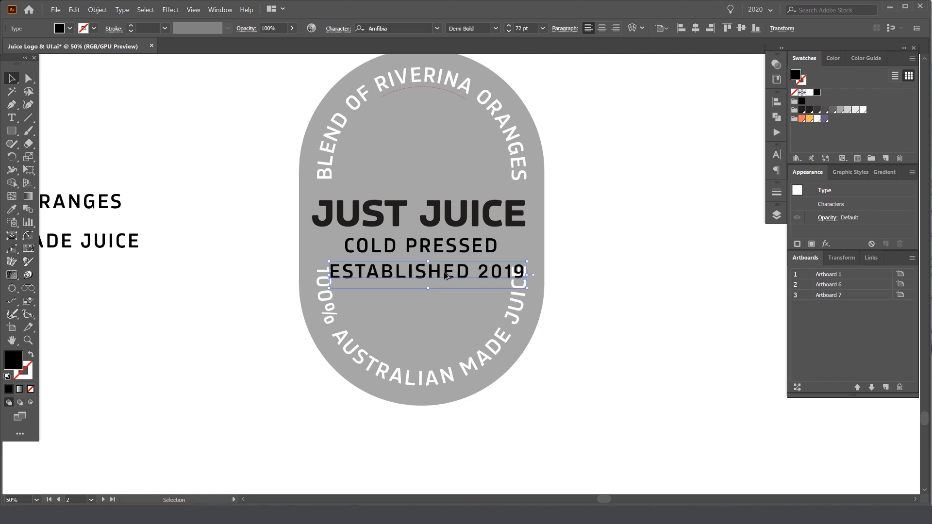
# Reduce the badge's ESTABLISHED 2019 text to 48 pt
pyautogui.scroll(1, 436, 273)
pyautogui.click(438, 268)
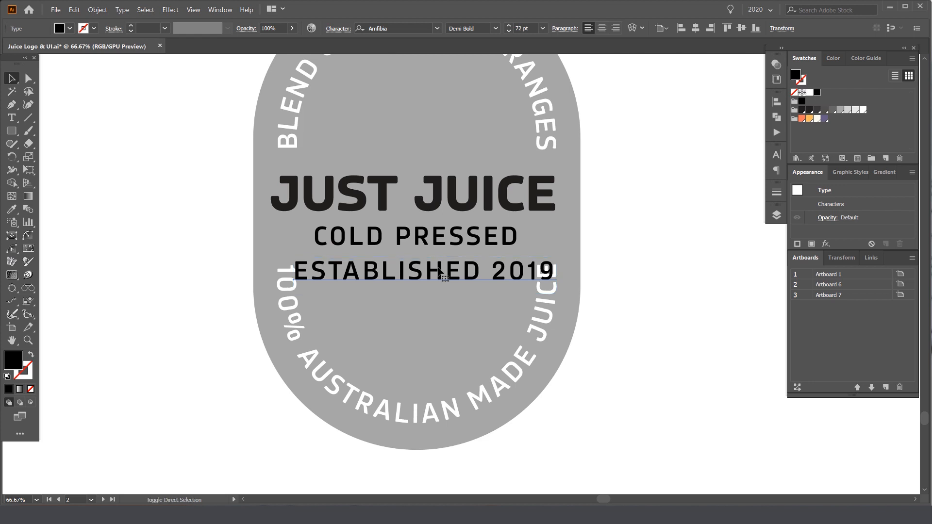
pyautogui.hotkey('ctrl', 'shift', ',')
pyautogui.hotkey('ctrl', 'shift', ',')
pyautogui.hotkey('ctrl', 'shift', ',')
pyautogui.hotkey('ctrl', 'shift', ',')
pyautogui.hotkey('ctrl', 'shift', ',')
pyautogui.hotkey('ctrl', 'shift', ',')
pyautogui.hotkey('ctrl', 'shift', ',')
pyautogui.hotkey('ctrl', 'shift', ',')
pyautogui.hotkey('ctrl', 'shift', ',')
pyautogui.hotkey('ctrl', 'shift', ',')
pyautogui.hotkey('ctrl', 'shift', ',')
pyautogui.hotkey('ctrl', 'shift', ',')
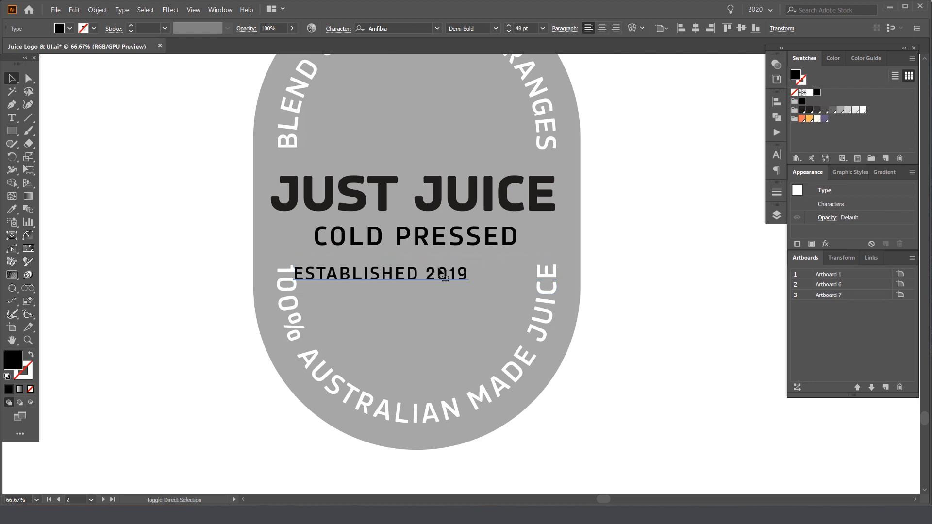
# Try enlarging the badge's ESTABLISHED 2019 text to about 54 pt, and undo the scaling
pyautogui.scroll(1, 441, 274)
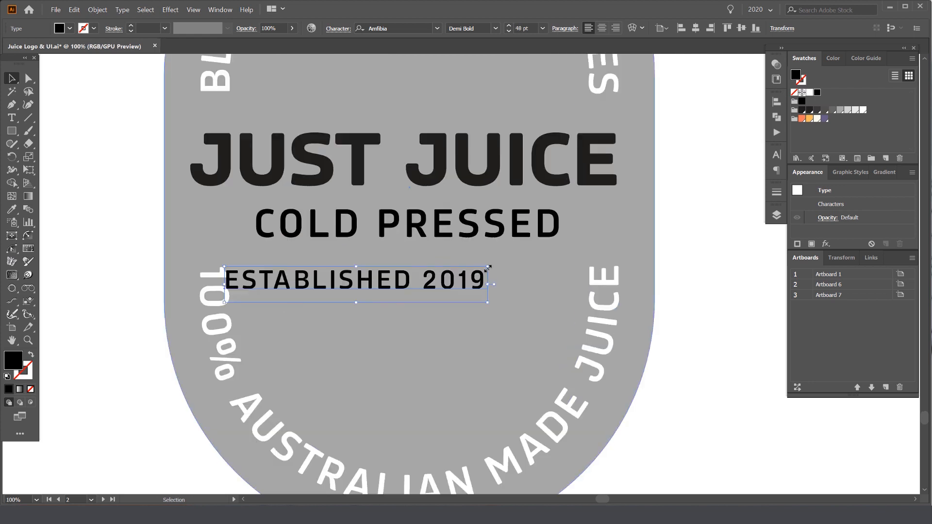
pyautogui.scroll(1, 489, 269)
pyautogui.moveTo(492, 273); pyautogui.dragTo(542, 270)
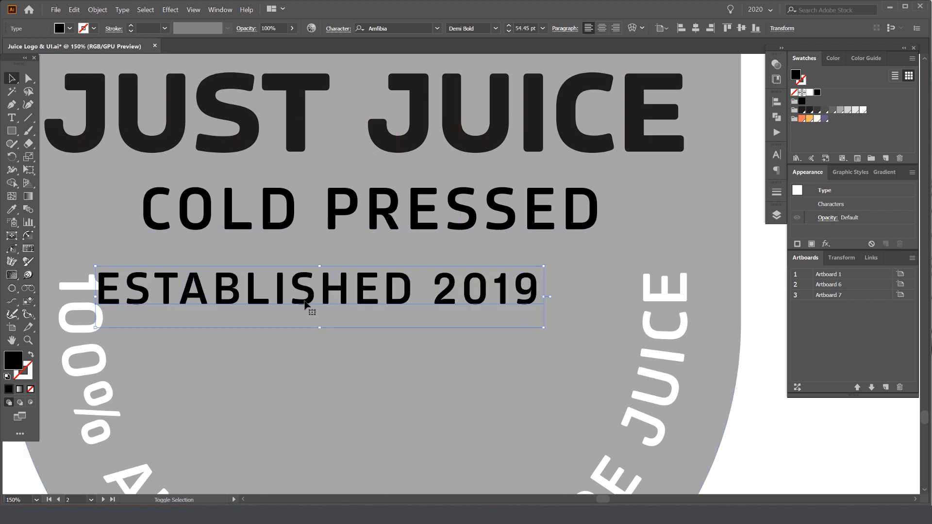
pyautogui.hotkey('ctrl', 'z')
# Centre ESTABLISHED 2019 beneath COLD PRESSED and set its font style to Regular
pyautogui.moveTo(238, 300); pyautogui.dragTo(303, 282)
pyautogui.scroll(-2, 373, 292)
pyautogui.click(390, 264)
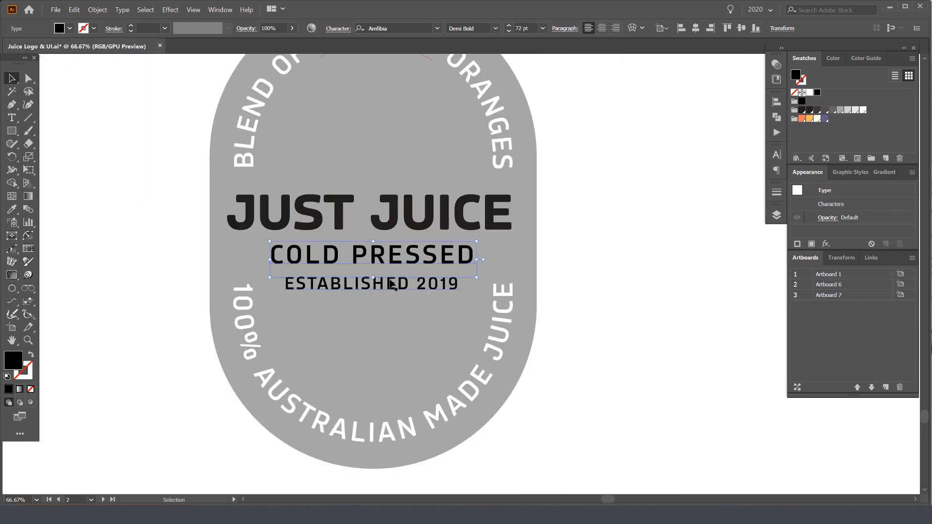
pyautogui.click(392, 284)
pyautogui.scroll(2, 391, 284)
pyautogui.click(496, 28)
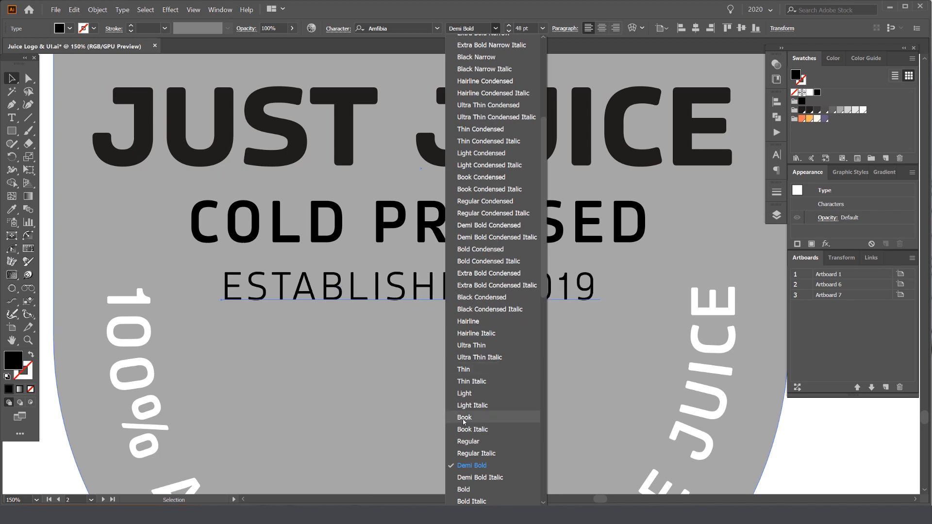
pyautogui.click(468, 441)
# Nudge ESTABLISHED 2019 slightly downward to widen its gap from COLD PRESSED
pyautogui.scroll(-2, 460, 390)
pyautogui.moveTo(468, 377); pyautogui.dragTo(456, 257)
pyautogui.click(603, 221)
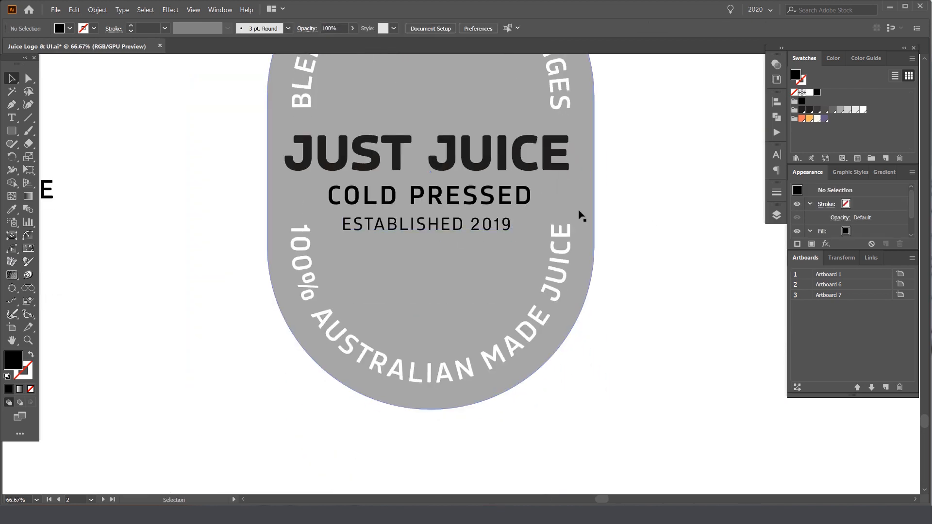
pyautogui.click(488, 228)
pyautogui.press('Down')
pyautogui.press('Down')
pyautogui.press('Down')
pyautogui.press('Down')
pyautogui.press('Down')
pyautogui.press('Down')
pyautogui.press('Down')
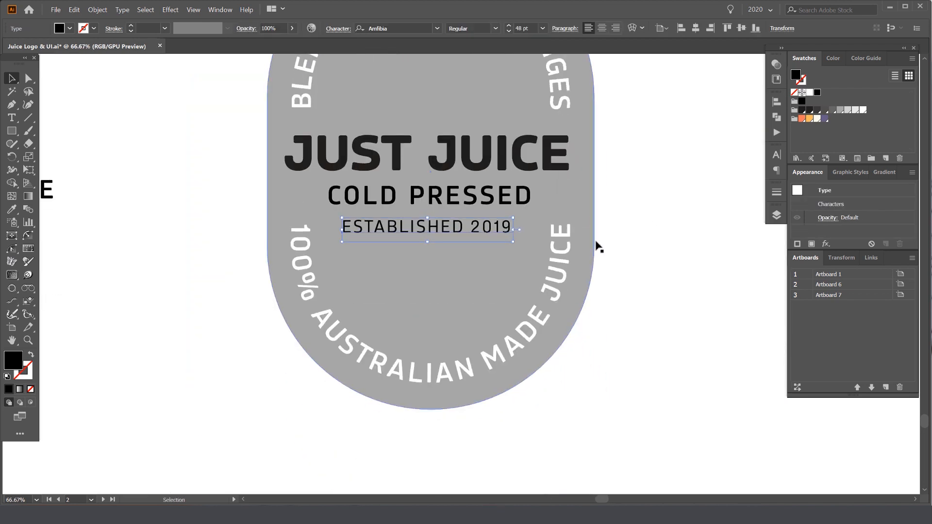
# Move ESTABLISHED 2019 well below COLD PRESSED, into the lower part of the badge inside the curved slogan
pyautogui.scroll(1, 596, 245)
pyautogui.click(516, 208)
pyautogui.scroll(-2, 515, 210)
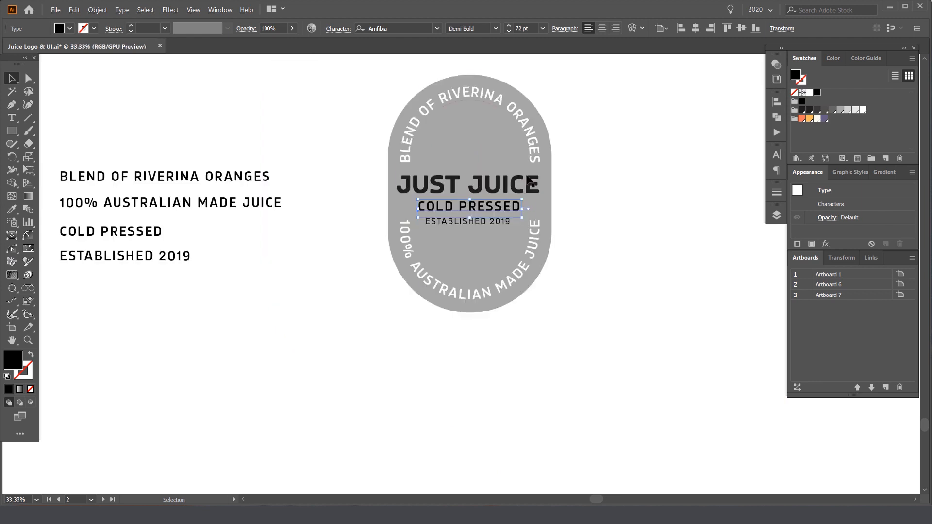
pyautogui.click(537, 158)
pyautogui.moveTo(568, 170); pyautogui.dragTo(550, 199)
pyautogui.click(428, 257)
pyautogui.scroll(1, 428, 257)
pyautogui.moveTo(469, 260); pyautogui.dragTo(468, 298)
pyautogui.scroll(-2, 646, 254)
# Examine how the finished orange label arranges its established date beneath COLD PRESSED
pyautogui.moveTo(648, 242); pyautogui.dragTo(443, 293)
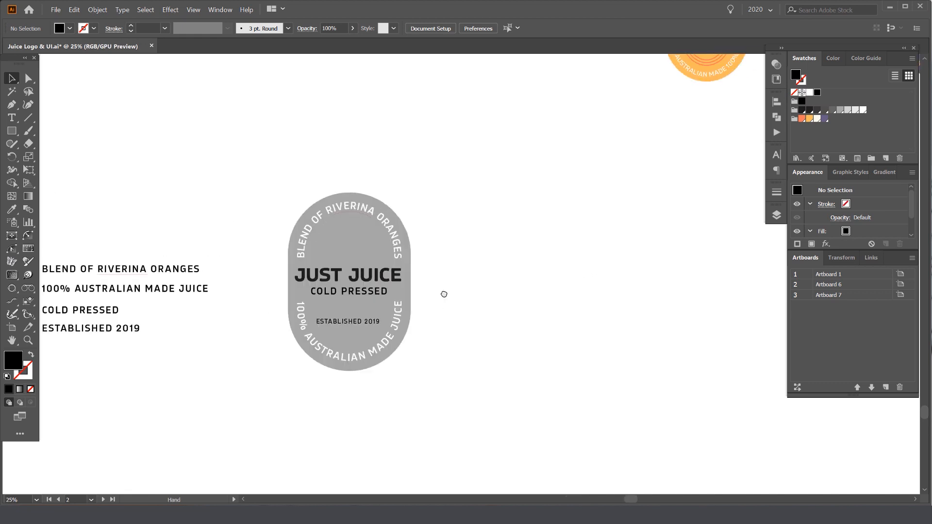
pyautogui.moveTo(598, 228); pyautogui.dragTo(460, 380)
pyautogui.scroll(3, 588, 227)
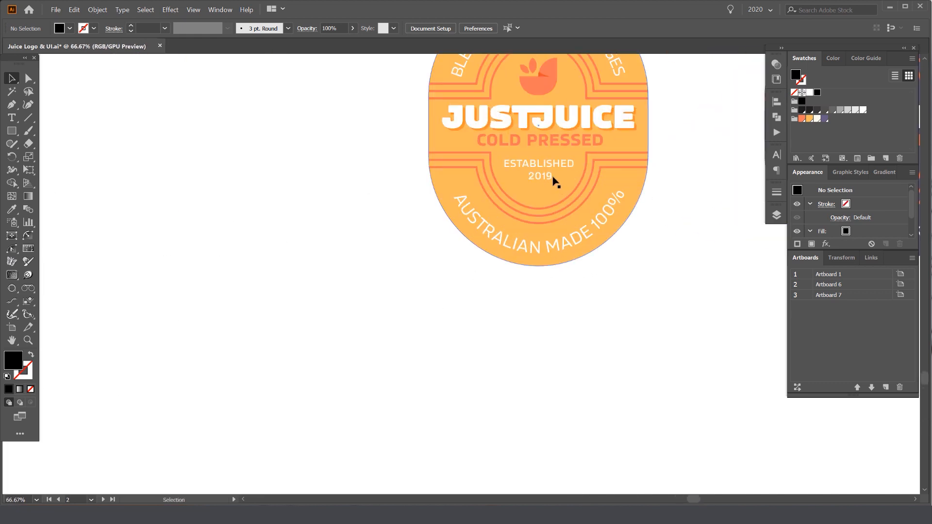
pyautogui.scroll(-1, 553, 179)
pyautogui.moveTo(318, 444); pyautogui.dragTo(692, 87)
pyautogui.moveTo(215, 393); pyautogui.dragTo(316, 310)
pyautogui.scroll(1, 294, 299)
# Break the badge's ESTABLISHED 2019 text onto two lines, with 2019 on the second line
pyautogui.click(360, 276)
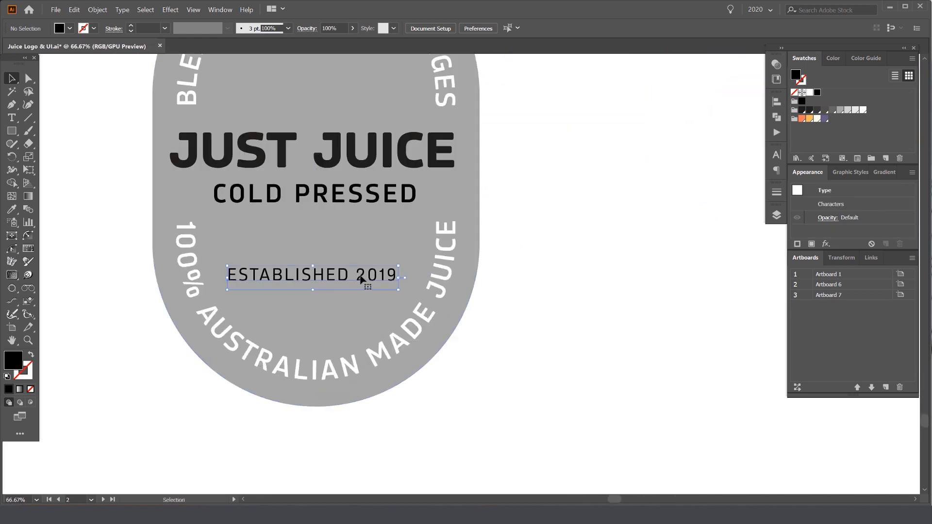
pyautogui.doubleClick(360, 276)
pyautogui.press('BackSpace')
pyautogui.press('Return')
pyautogui.press('Escape')
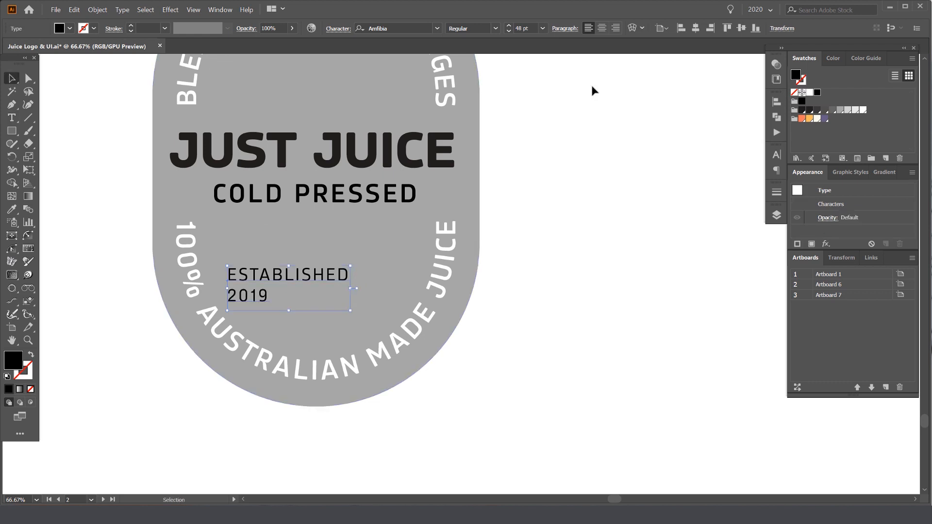
# Centre-align the two-line ESTABLISHED 2019 text and position it in the middle of the badge's lower half
pyautogui.moveTo(476, 152); pyautogui.dragTo(531, 115)
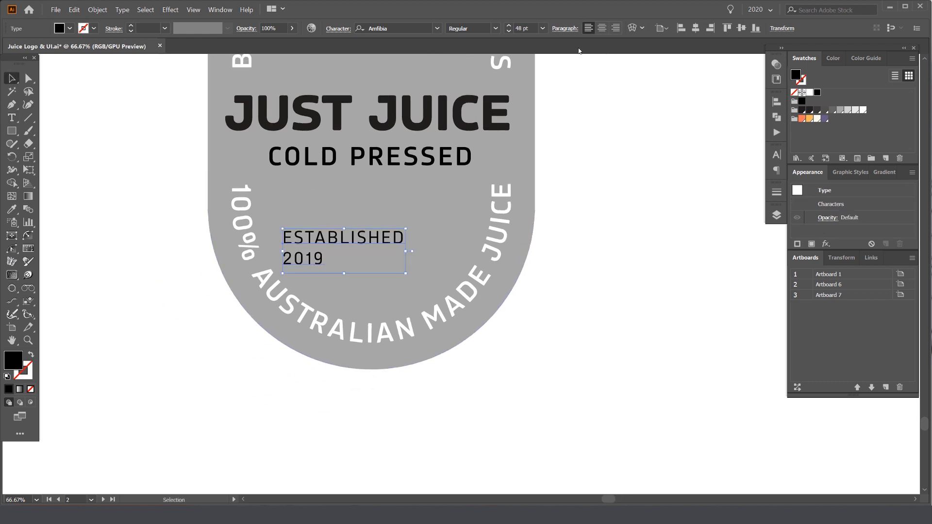
pyautogui.click(601, 28)
pyautogui.moveTo(289, 235); pyautogui.dragTo(378, 228)
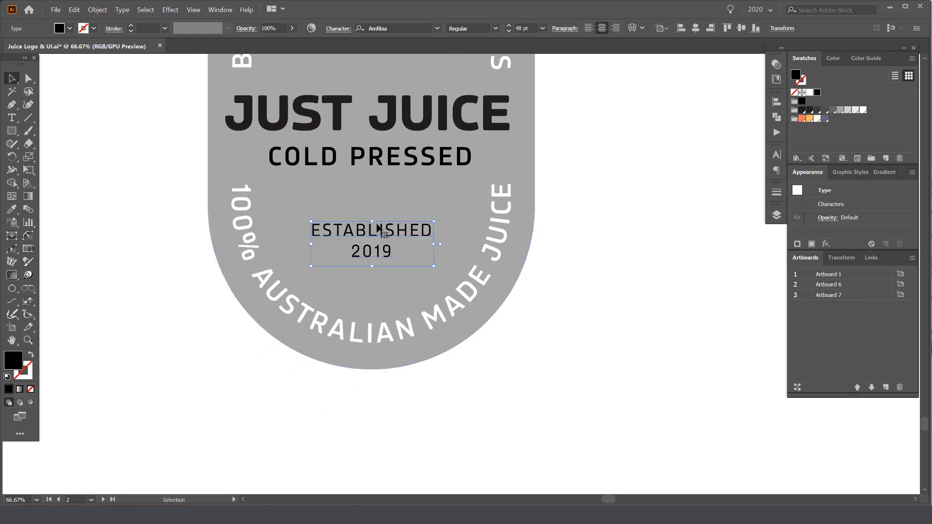
pyautogui.hotkey('shift', 'Left')
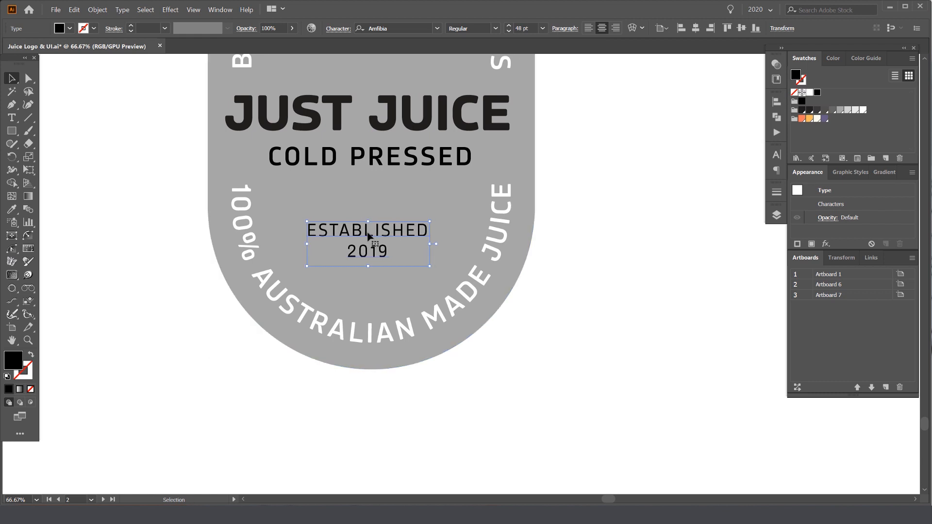
pyautogui.hotkey('shift', 'Down')
# Sketch rough divider lines around the badge's text with the Paintbrush, and undo the strokes
pyautogui.press('b')
pyautogui.moveTo(356, 183)
pyautogui.mouseDown()
pyautogui.moveTo(434, 253)
pyautogui.moveTo(433, 212)
pyautogui.mouseUp()
pyautogui.hotkey('ctrl', 'z')
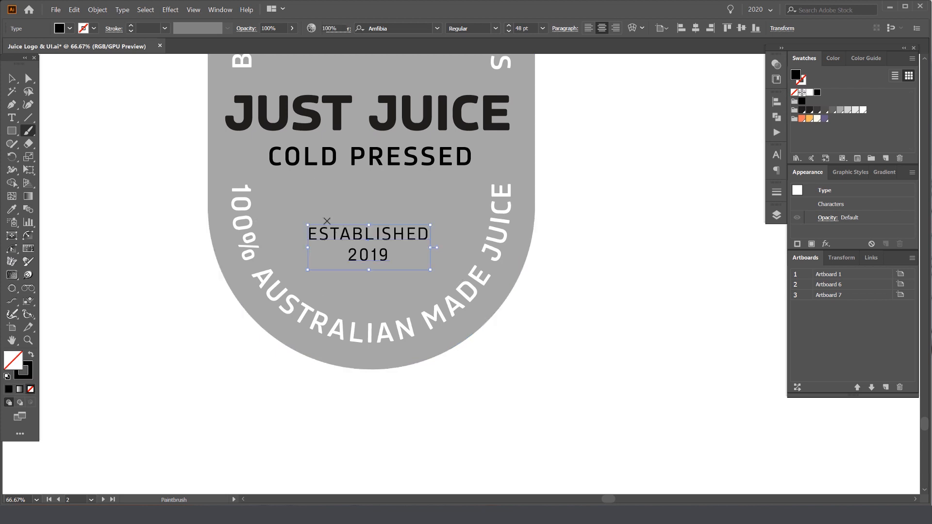
pyautogui.moveTo(301, 208); pyautogui.dragTo(434, 200)
pyautogui.keyDown('alt'); pyautogui.scroll(-2, 466, 280); pyautogui.keyUp('alt')
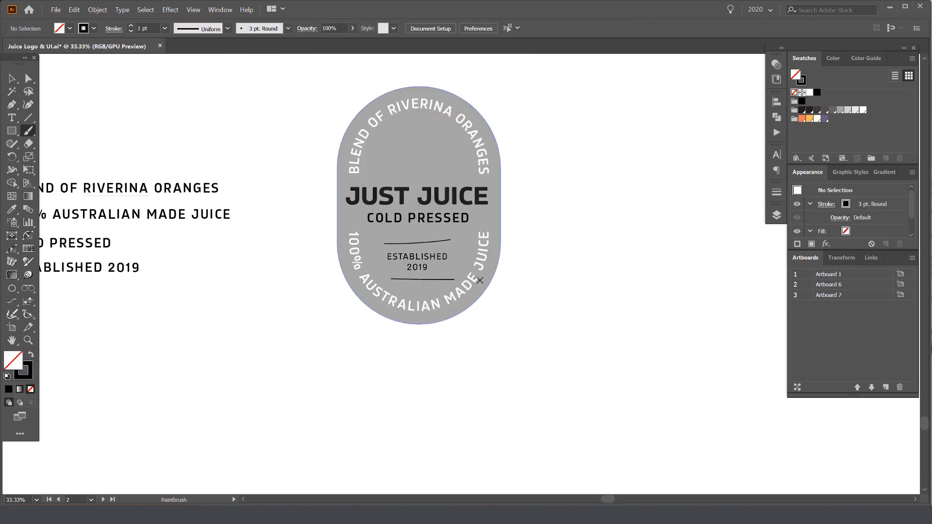
pyautogui.keyDown('alt'); pyautogui.scroll(2, 396, 232); pyautogui.keyUp('alt')
pyautogui.moveTo(388, 172); pyautogui.dragTo(398, 175)
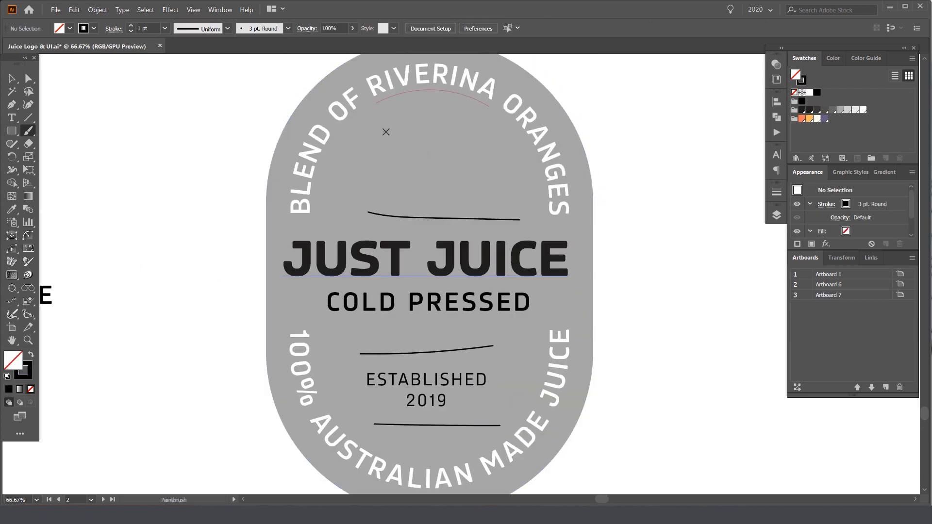
pyautogui.hotkey('ctrl', 'z')
pyautogui.hotkey('ctrl', 'z')
pyautogui.hotkey('ctrl', 'z')
pyautogui.hotkey('ctrl', 'z')
# Draw a horizontal line above ESTABLISHED, matching the word's width, with no fill and a 3 pt black stroke
pyautogui.press('v')
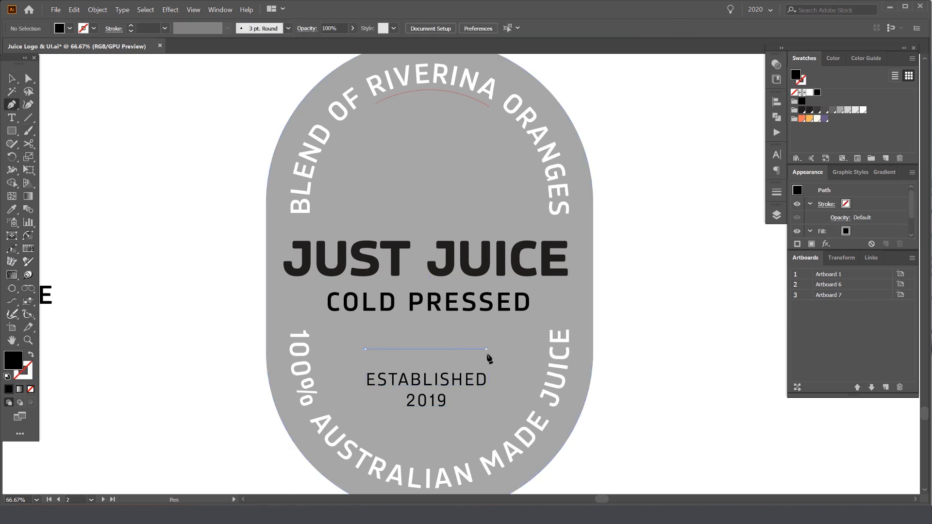
pyautogui.keyDown('alt'); pyautogui.scroll(1, 473, 374); pyautogui.keyUp('alt')
pyautogui.hotkey('shift', 'x')
pyautogui.press('v')
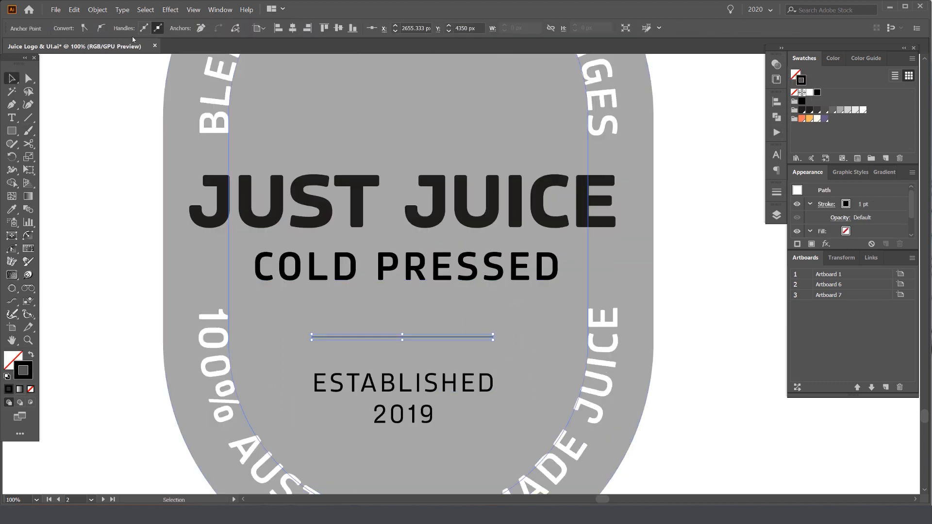
pyautogui.click(776, 192)
pyautogui.click(674, 201)
pyautogui.click(673, 200)
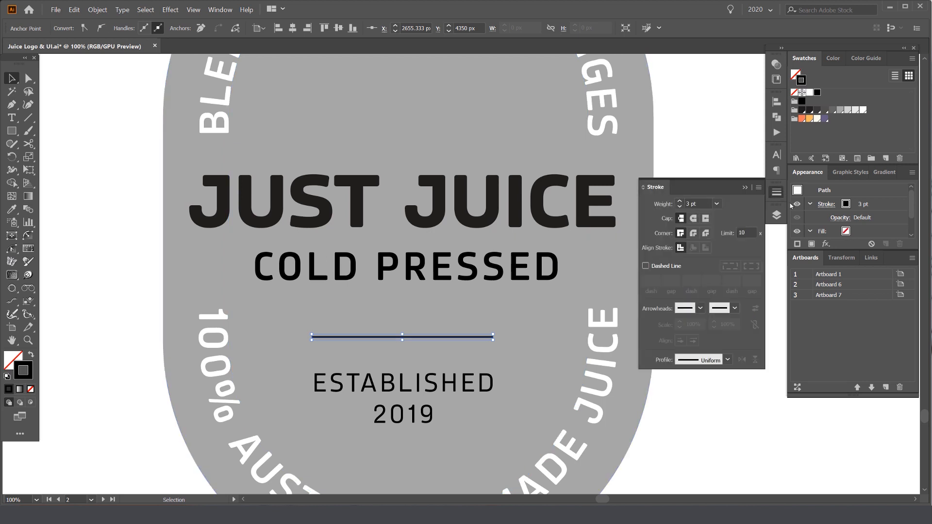
# Duplicate the divider line below 2019 and shift both lines and the text between them slightly upward
pyautogui.moveTo(407, 338); pyautogui.dragTo(410, 456)
pyautogui.click(408, 422)
pyautogui.scroll(-3, 418, 407)
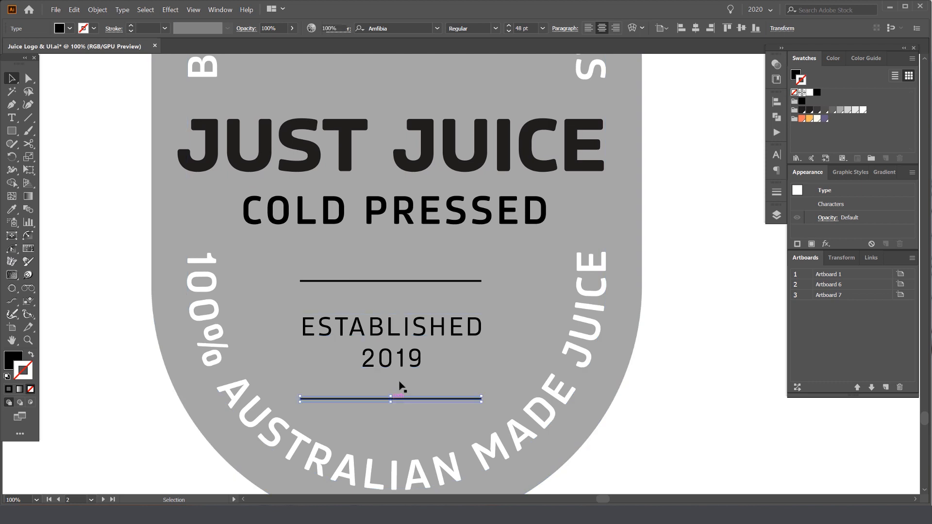
pyautogui.keyDown('shift'); pyautogui.click(401, 398); pyautogui.keyUp('shift')
pyautogui.hotkey('shift', 'Up')
pyautogui.hotkey('shift', 'Up')
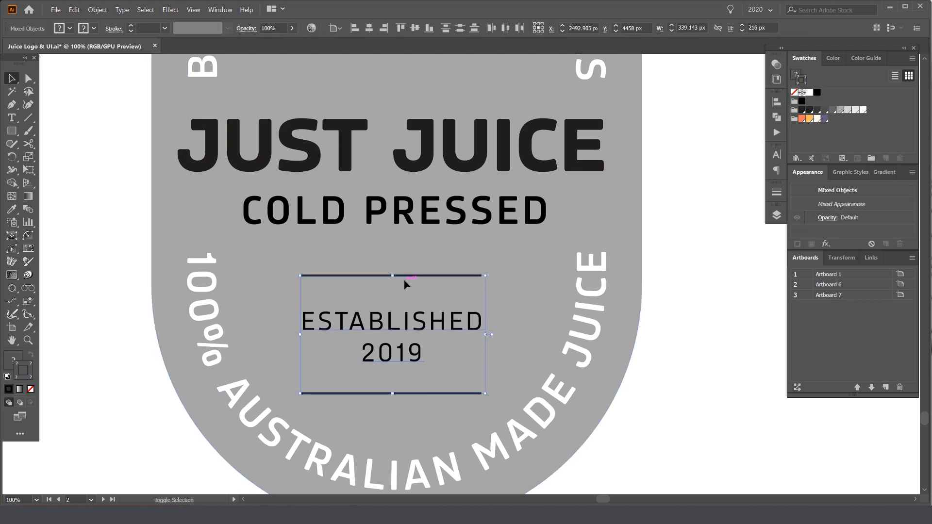
pyautogui.click(664, 329)
pyautogui.scroll(-2, 663, 329)
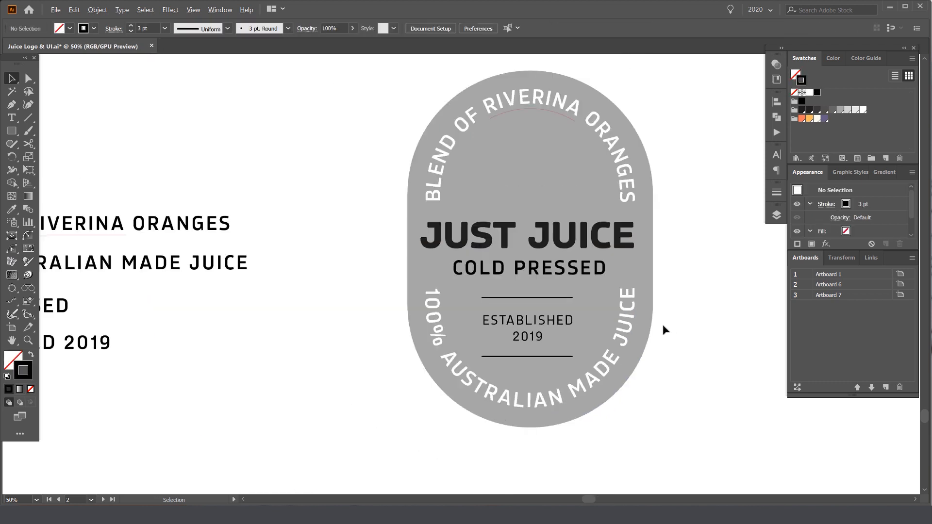
# Move the upper and lower divider lines closer to the ESTABLISHED 2019 text, with even gaps
pyautogui.scroll(2, 560, 356)
pyautogui.click(543, 360)
pyautogui.hotkey('shift', 'Up')
pyautogui.moveTo(543, 361); pyautogui.dragTo(536, 247)
pyautogui.hotkey('shift', 'Down')
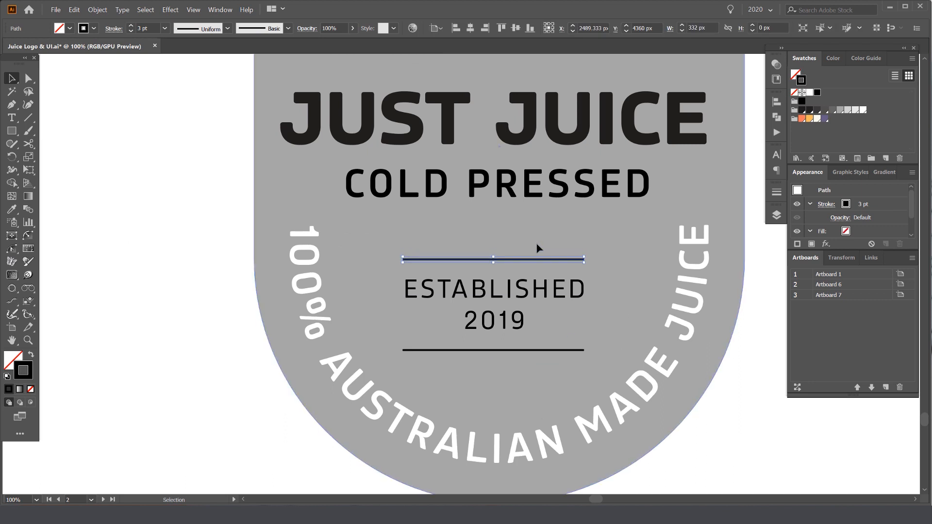
# Lock the badge's grey rounded background shape in place and clear the selection
pyautogui.moveTo(628, 246); pyautogui.dragTo(500, 244)
pyautogui.click(501, 245)
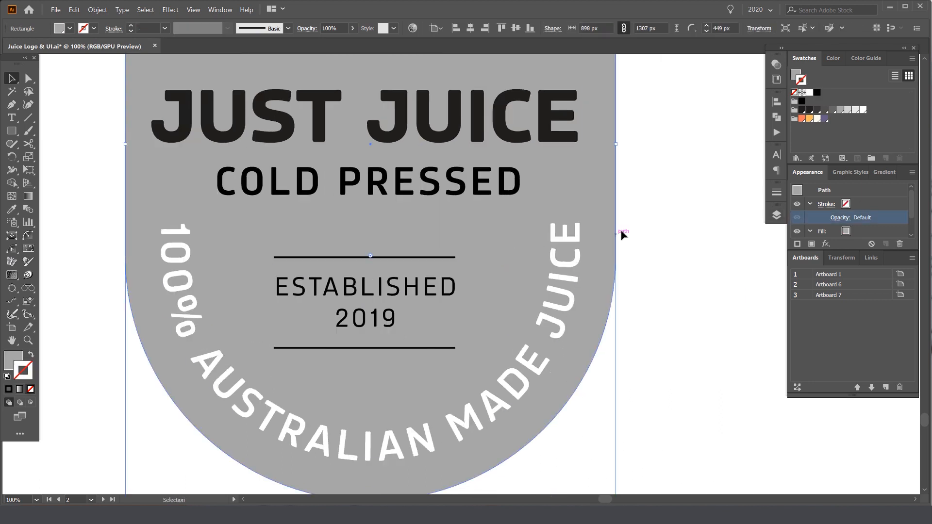
pyautogui.hotkey('ctrl', '2')
pyautogui.moveTo(417, 246); pyautogui.dragTo(344, 306)
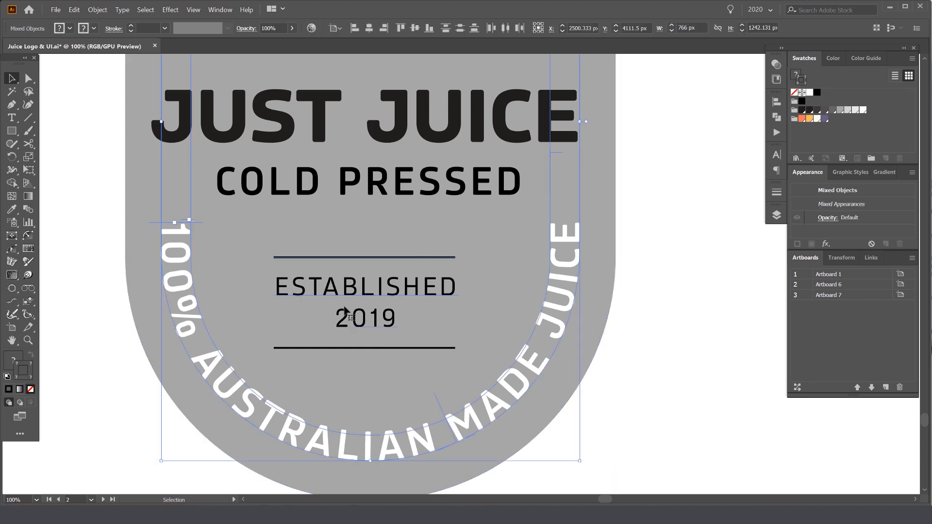
pyautogui.scroll(-2, 361, 289)
pyautogui.click(525, 295)
pyautogui.moveTo(528, 296); pyautogui.dragTo(592, 293)
pyautogui.scroll(-2, 578, 290)
pyautogui.scroll(3, 534, 291)
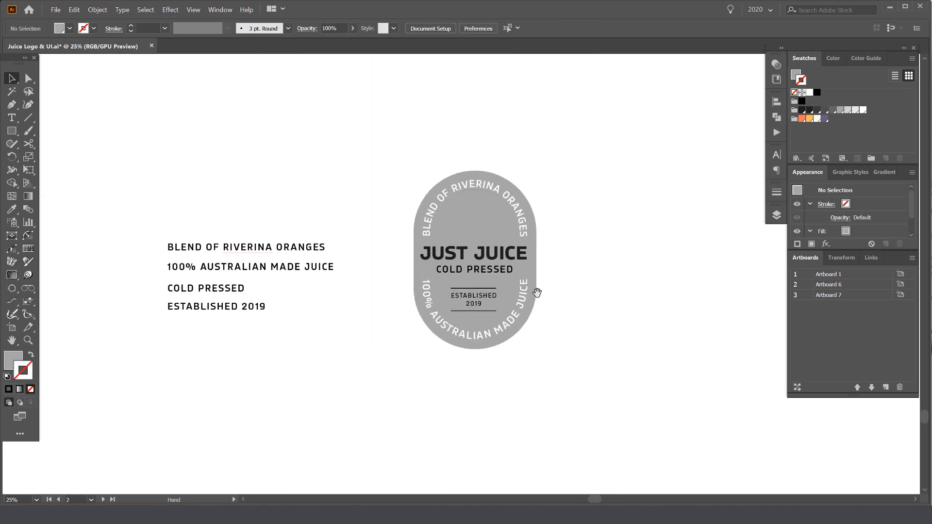
pyautogui.press('t')
pyautogui.moveTo(647, 251); pyautogui.dragTo(614, 258)
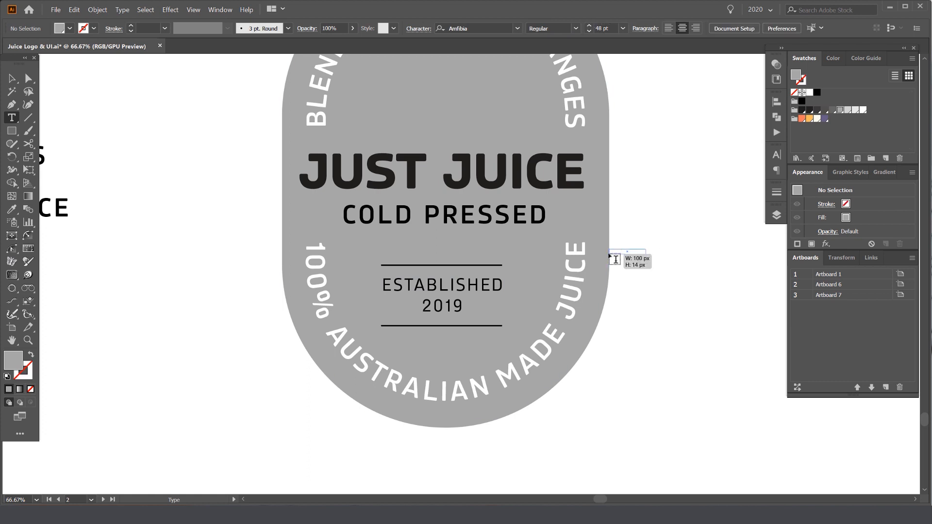
pyautogui.hotkey('ctrl', 'z')
pyautogui.press('v')
pyautogui.hotkey('ctrl', 'z')
pyautogui.hotkey('ctrl', 'shift', 'z')
pyautogui.click(438, 334)
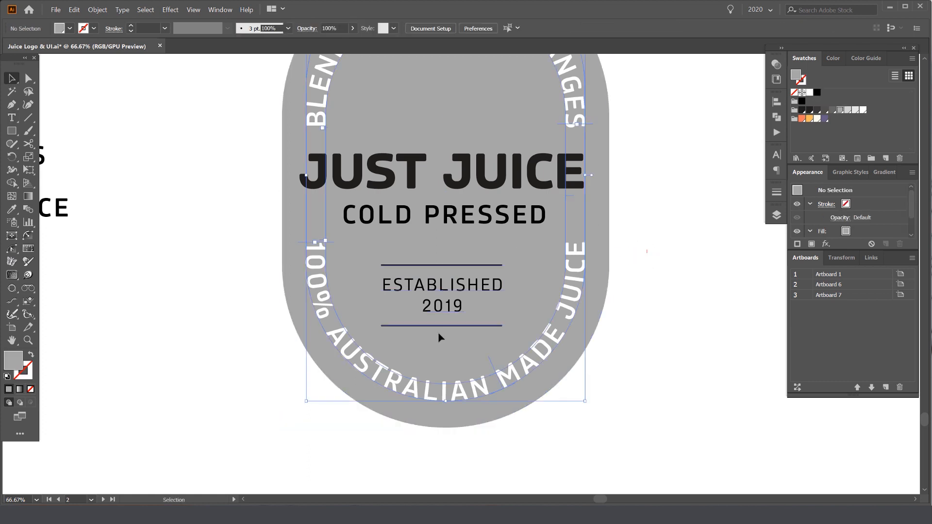
pyautogui.hotkey('ctrl', 'shift', 'a')
# Examine the orange bowl-and-leaves icon beside the badge as a reference for the new icon
pyautogui.scroll(-1, 488, 146)
pyautogui.moveTo(487, 145); pyautogui.dragTo(321, 268)
pyautogui.scroll(1, 401, 180)
pyautogui.scroll(-3, 437, 251)
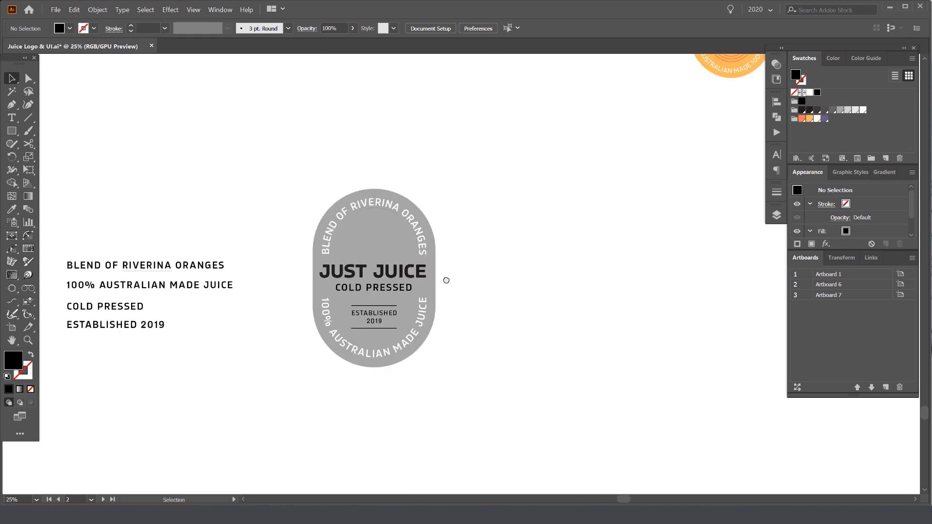
pyautogui.moveTo(445, 279); pyautogui.dragTo(299, 407)
pyautogui.keyDown('alt'); pyautogui.moveTo(587, 135); pyautogui.dragTo(338, 330); pyautogui.keyUp('alt')
pyautogui.scroll(5, 316, 374)
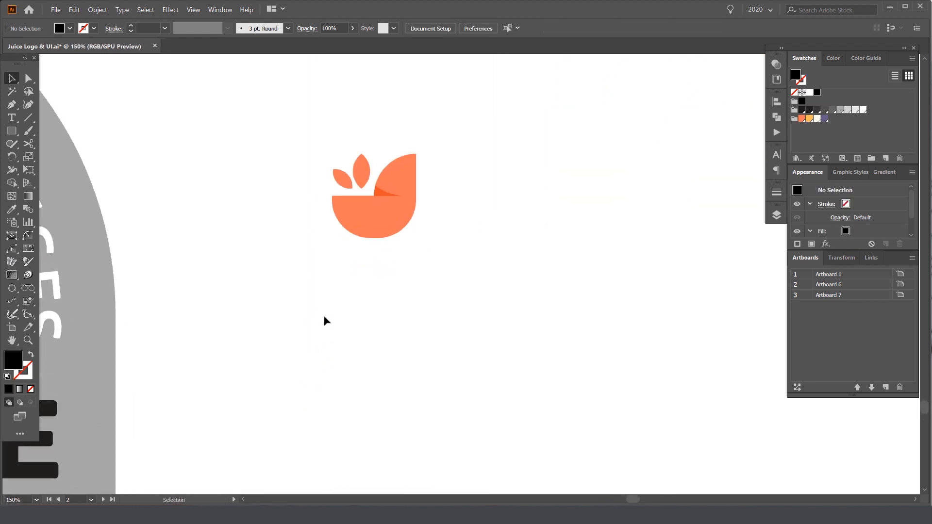
pyautogui.click(404, 185)
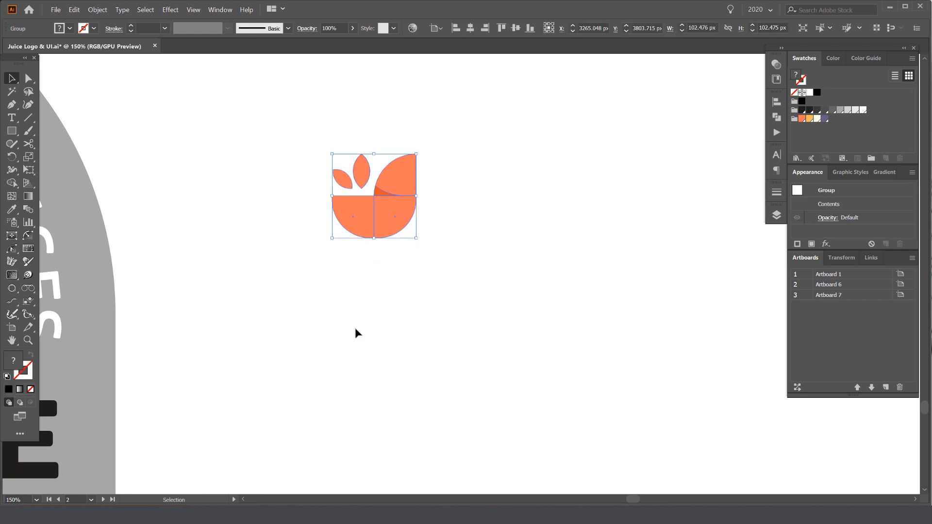
# Draw a black circle about 138 px in diameter below the orange icon
pyautogui.moveTo(374, 381); pyautogui.dragTo(432, 351)
pyautogui.click(371, 314)
pyautogui.press('l')
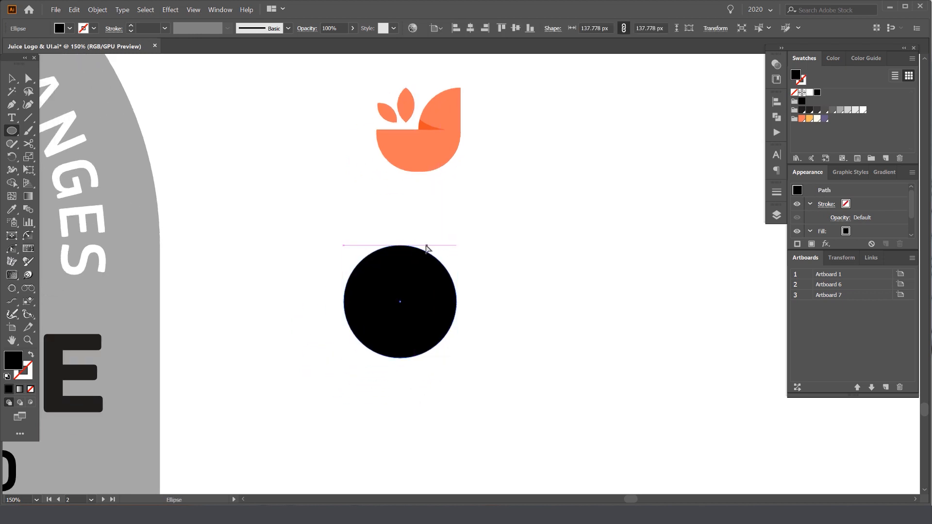
# Delete the circle's top anchor point to turn it into a flat-topped half circle
pyautogui.press('a')
pyautogui.click(425, 242)
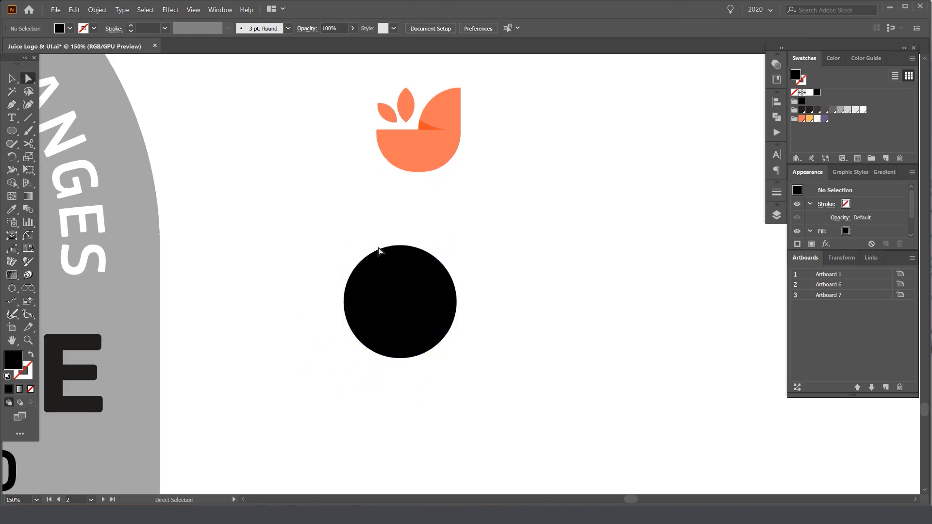
pyautogui.moveTo(27, 76); pyautogui.dragTo(51, 73)
pyautogui.click(399, 246)
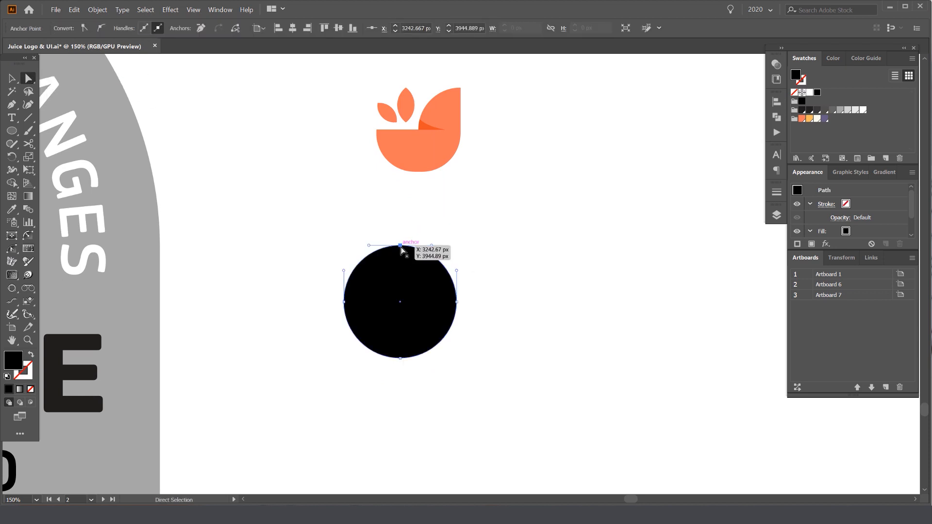
pyautogui.press('Delete')
# Inspect the upper corner anchor points and corner handles of the black half circle up close
pyautogui.scroll(2, 429, 313)
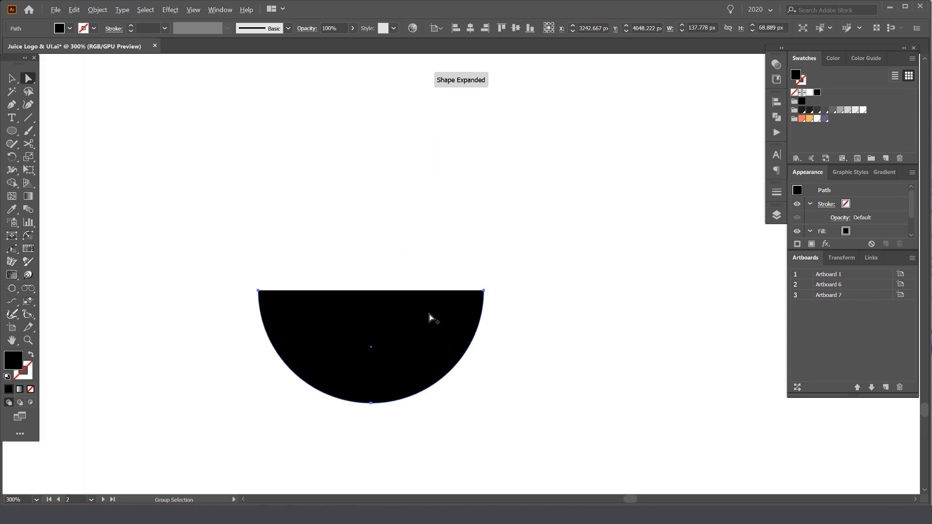
pyautogui.click(258, 290)
pyautogui.scroll(-2, 566, 293)
pyautogui.moveTo(569, 297); pyautogui.dragTo(509, 310)
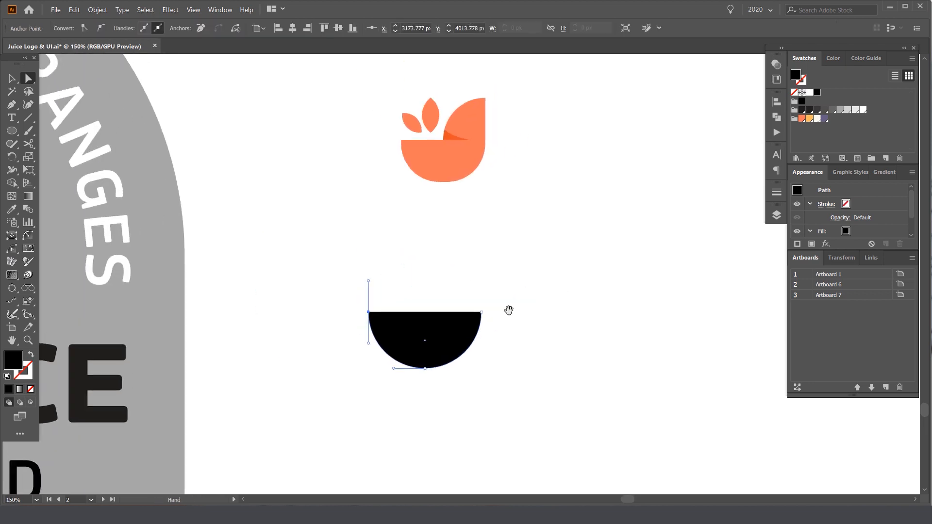
pyautogui.click(459, 323)
pyautogui.scroll(5, 392, 321)
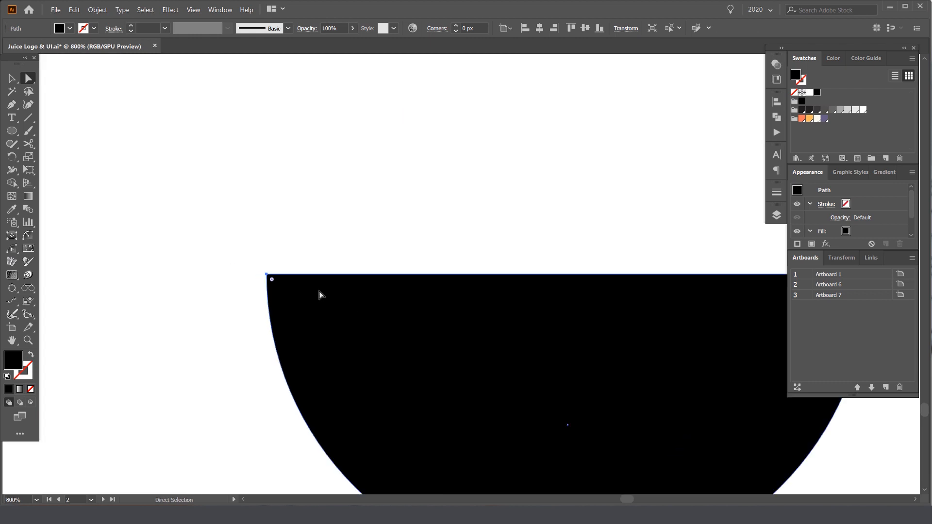
pyautogui.click(266, 274)
pyautogui.hotkey('ctrl', 'shift', 'a')
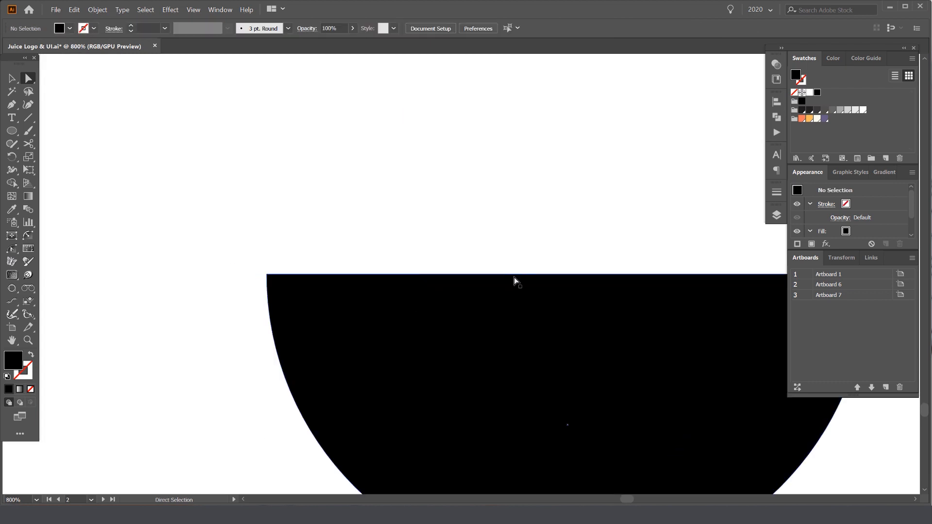
pyautogui.scroll(-2, 512, 277)
pyautogui.click(688, 276)
pyautogui.click(647, 125)
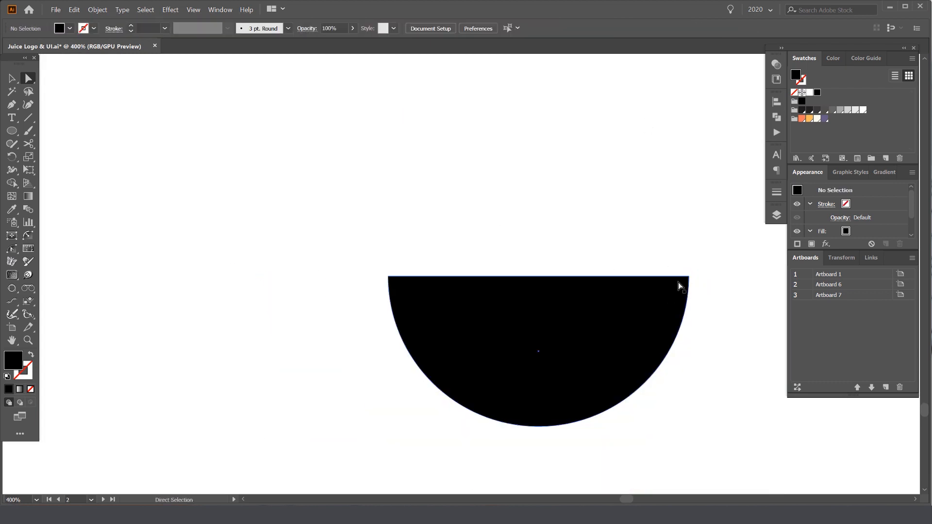
pyautogui.click(687, 276)
pyautogui.moveTo(697, 266); pyautogui.dragTo(267, 304)
pyautogui.scroll(-2, 365, 297)
pyautogui.moveTo(434, 283); pyautogui.dragTo(404, 287)
pyautogui.scroll(-1, 482, 258)
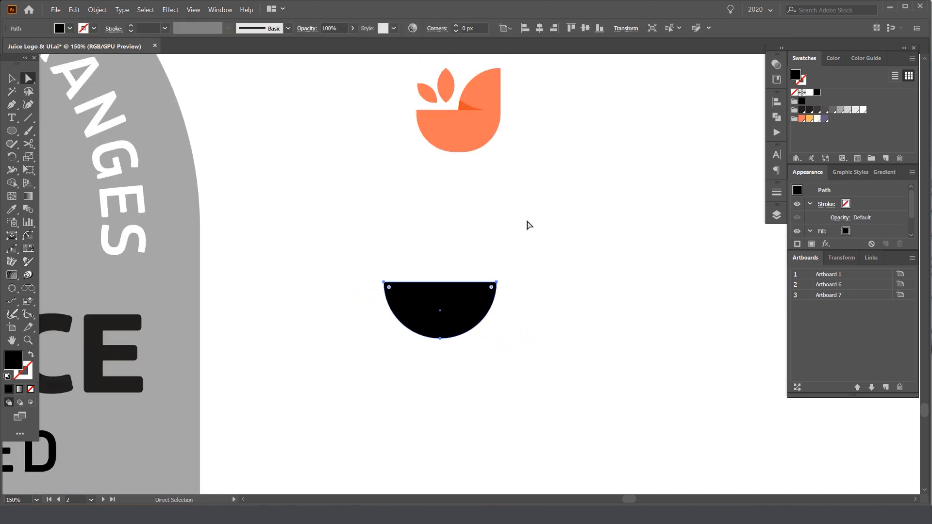
# Duplicate the half circle, rotate the copy 180°, and seat it on the bowl's flat edge, starting at its midpoint
pyautogui.press('v')
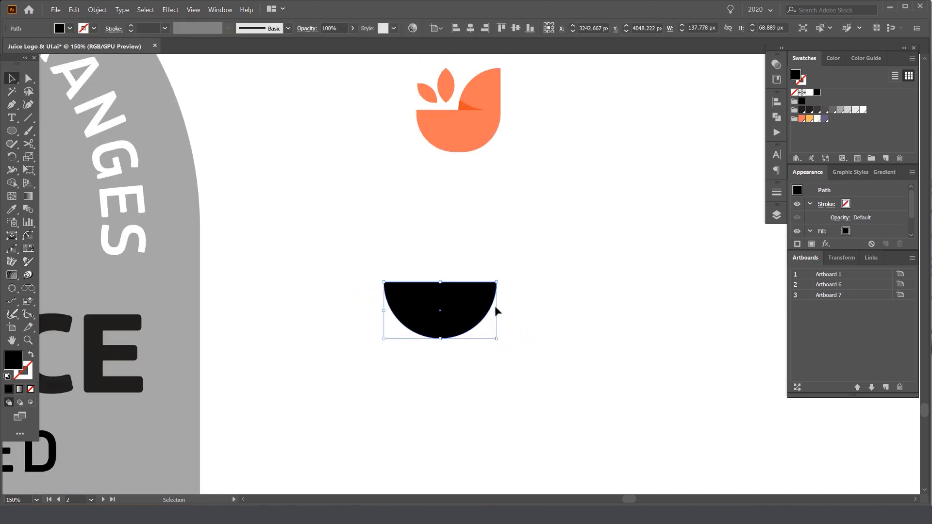
pyautogui.moveTo(496, 304); pyautogui.dragTo(522, 215)
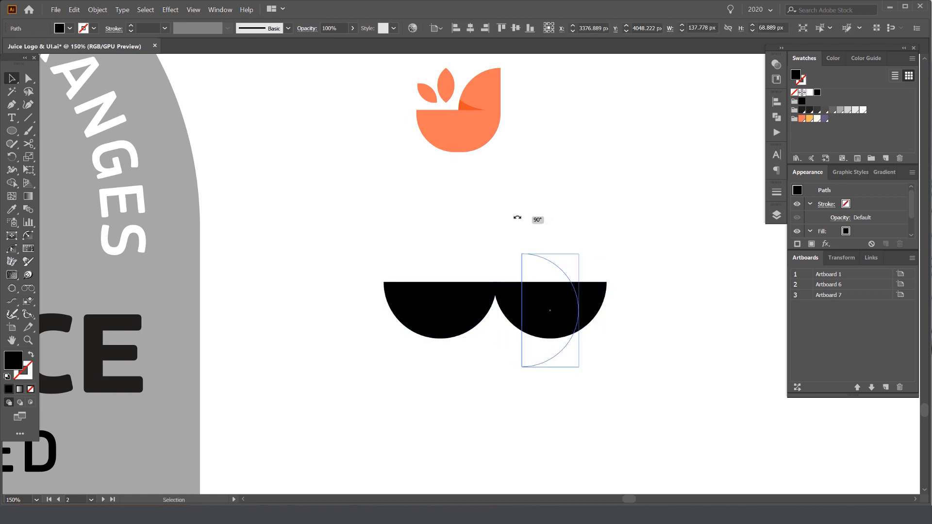
pyautogui.moveTo(469, 238); pyautogui.dragTo(506, 258)
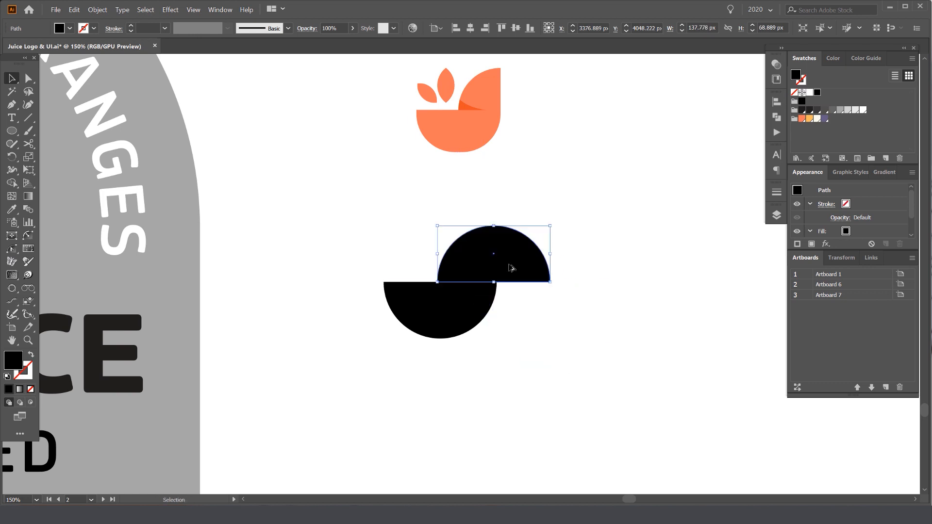
pyautogui.scroll(5, 507, 267)
pyautogui.moveTo(461, 301); pyautogui.dragTo(471, 296)
pyautogui.scroll(-2, 470, 296)
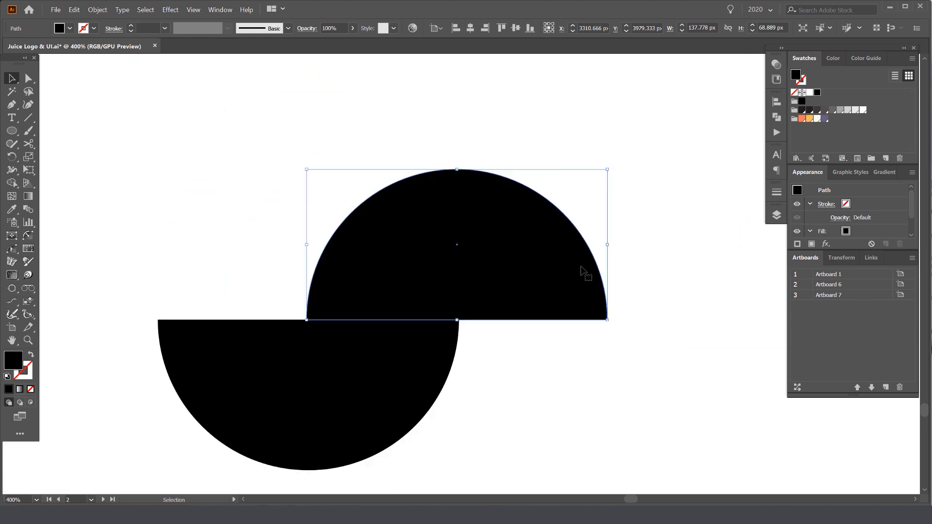
# Delete the outer right corner anchor of the upper half circle, keeping only its left arc segment
pyautogui.scroll(-1, 576, 222)
pyautogui.click(580, 193)
pyautogui.moveTo(599, 173); pyautogui.dragTo(578, 184)
pyautogui.press('a')
pyautogui.moveTo(598, 214); pyautogui.dragTo(553, 343)
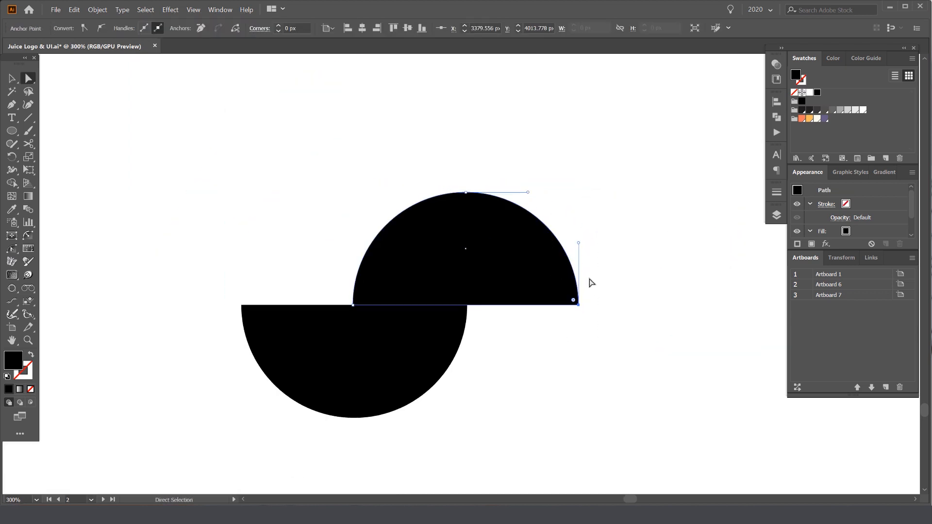
pyautogui.scroll(3, 579, 306)
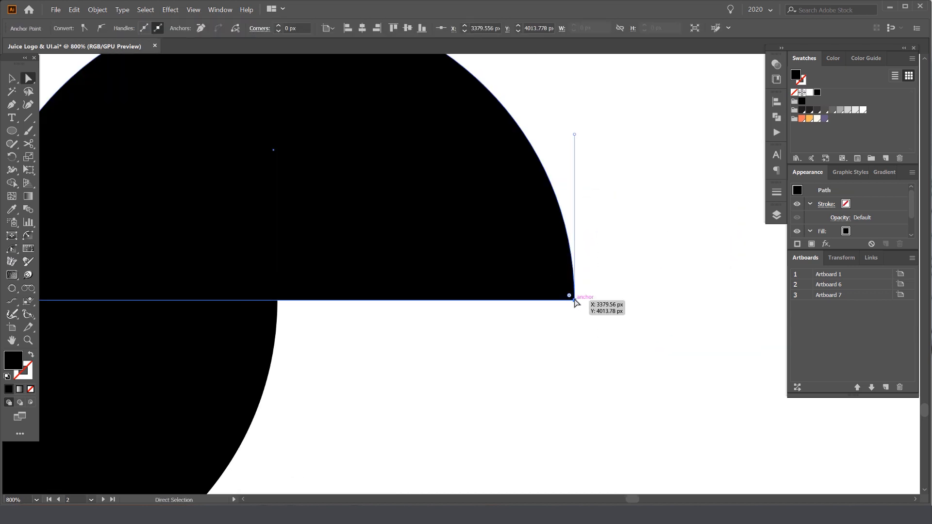
pyautogui.press('Delete')
pyautogui.scroll(-3, 516, 237)
pyautogui.scroll(2, 491, 221)
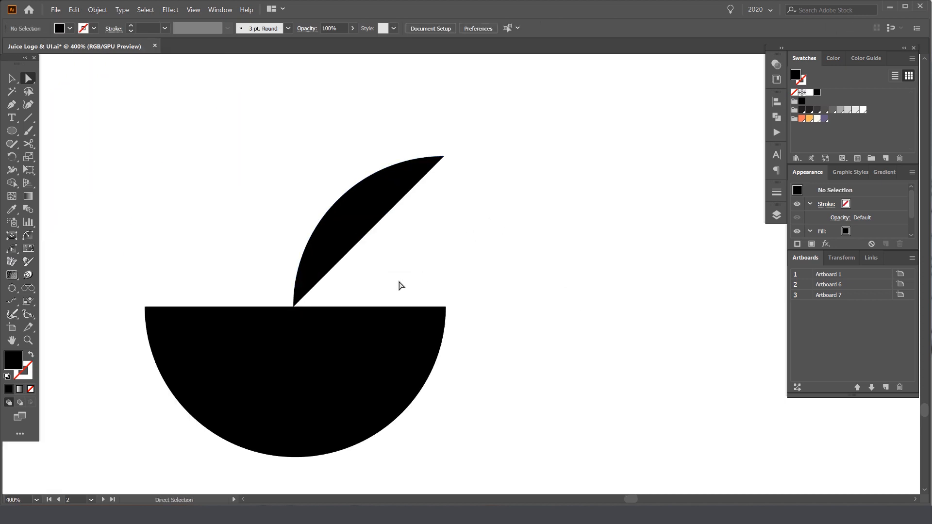
# Restore the upper half circle by undoing its anchor deletion, and move it straight up, clear of the lower half circle
pyautogui.hotkey('ctrl', 'z')
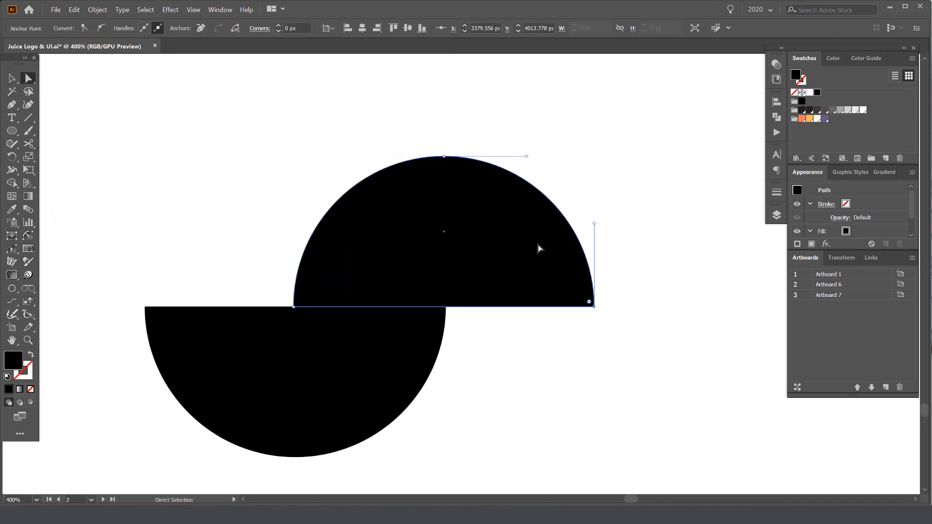
pyautogui.press('p')
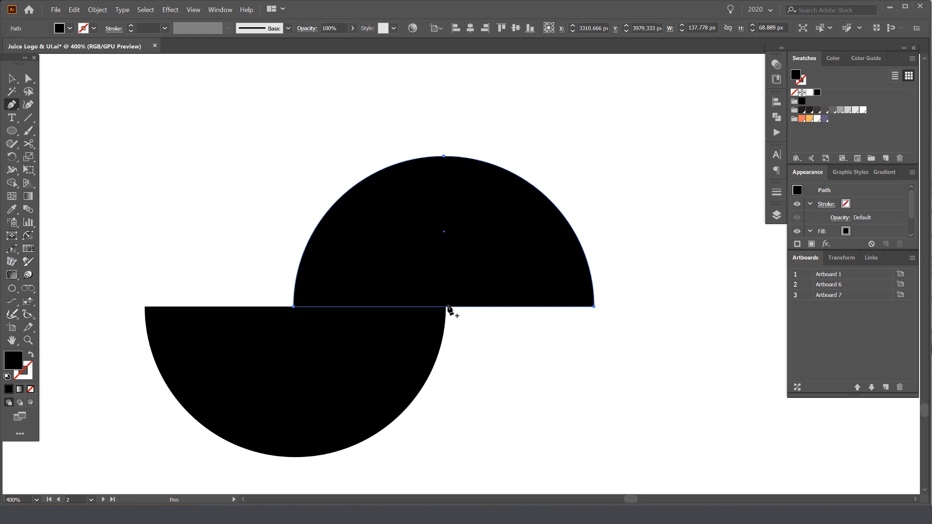
pyautogui.scroll(2, 448, 305)
pyautogui.press('v')
pyautogui.moveTo(484, 256); pyautogui.dragTo(484, 192)
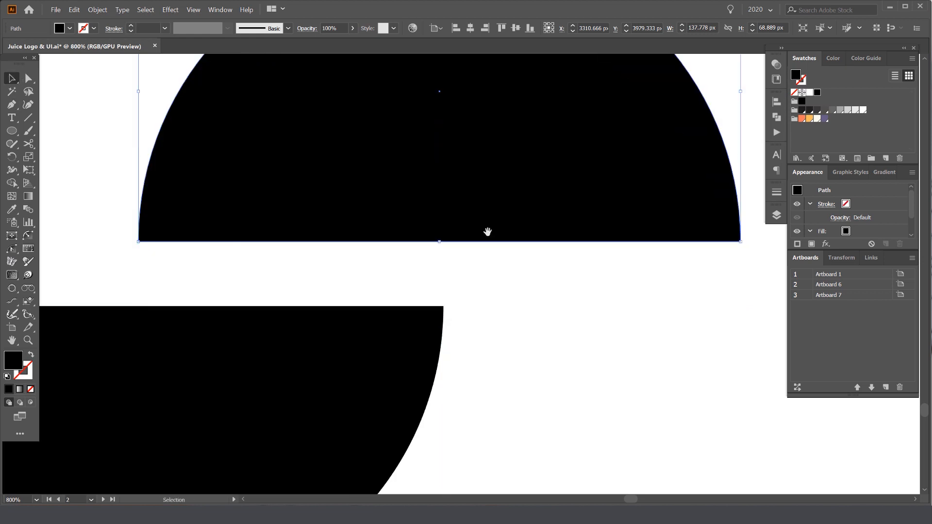
# Isolate the upper half circle and add an anchor point at the middle of its flat edge
pyautogui.moveTo(488, 231); pyautogui.dragTo(469, 376)
pyautogui.scroll(-1, 489, 327)
pyautogui.doubleClick(491, 326)
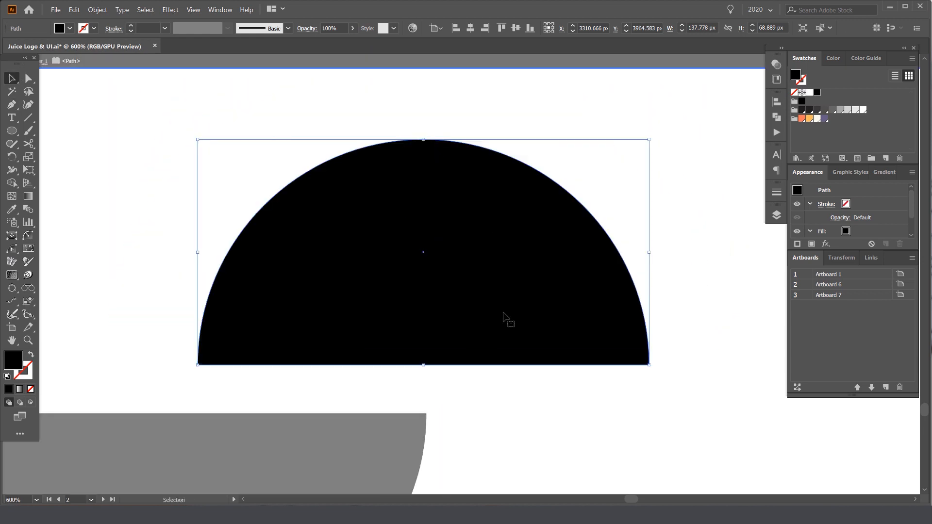
pyautogui.press('p')
pyautogui.click(423, 364)
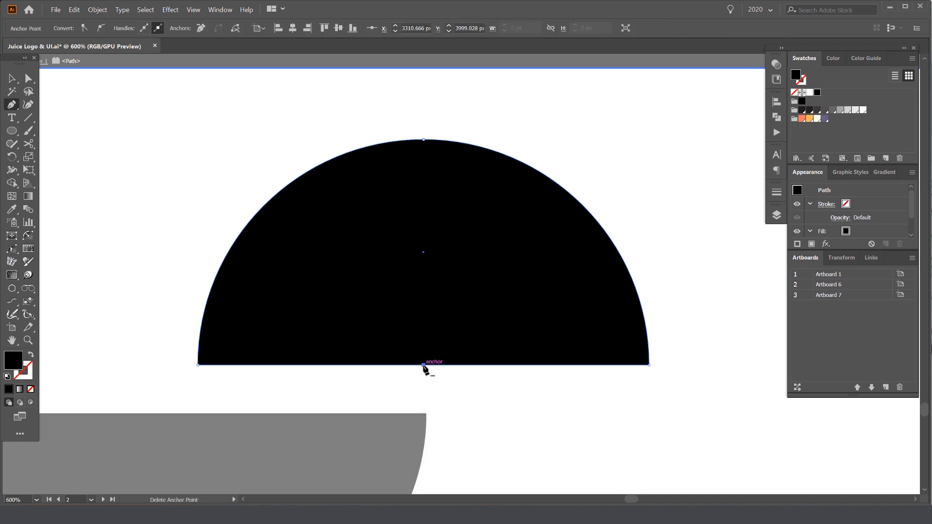
# Try pulling the new midpoint anchor below the half circle's flat edge and undo that change
pyautogui.press('a')
pyautogui.moveTo(423, 365)
pyautogui.mouseDown()
pyautogui.moveTo(441, 446)
pyautogui.moveTo(425, 378)
pyautogui.mouseUp()
pyautogui.scroll(-1, 447, 437)
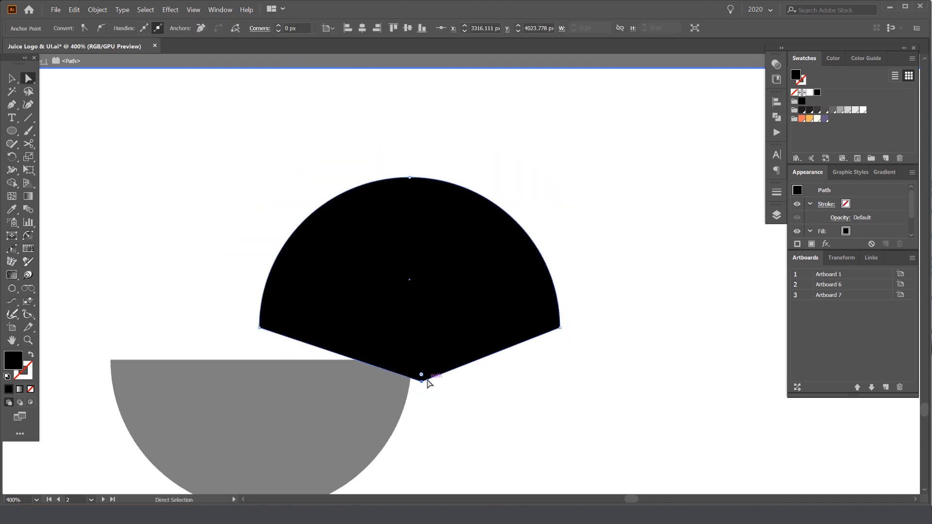
pyautogui.hotkey('ctrl', 'z')
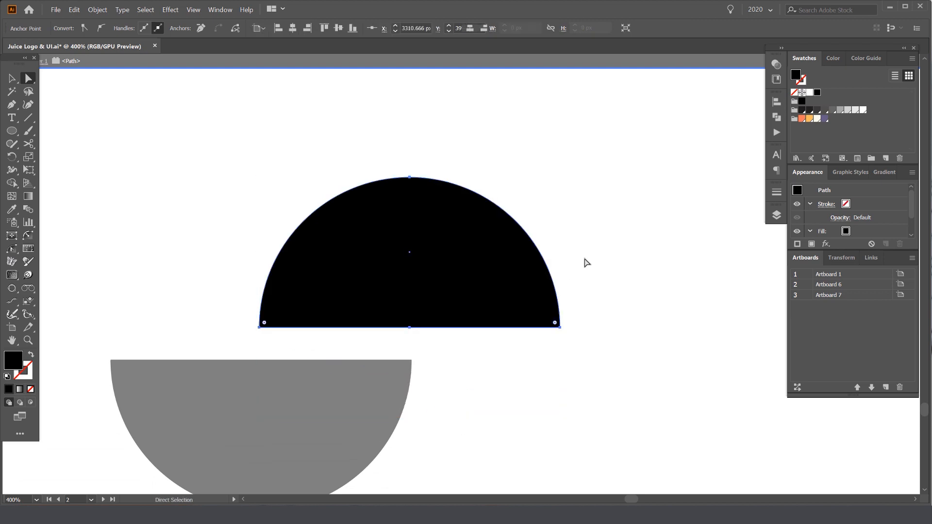
# Delete the half circle's right corner anchor to make a quarter circle, and exit isolation mode
pyautogui.moveTo(605, 228); pyautogui.dragTo(533, 383)
pyautogui.press('Delete')
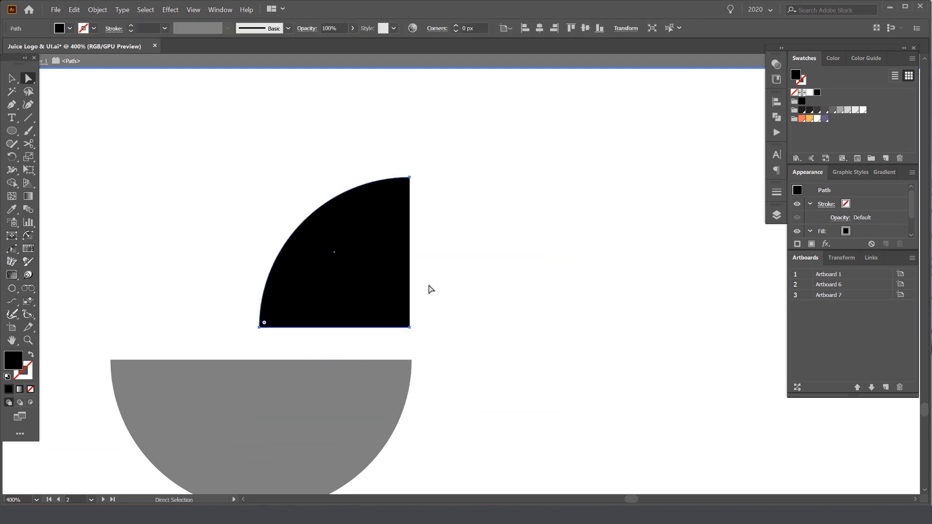
pyautogui.moveTo(378, 275); pyautogui.dragTo(441, 212)
pyautogui.hotkey('ctrl', 'z')
pyautogui.press('Escape')
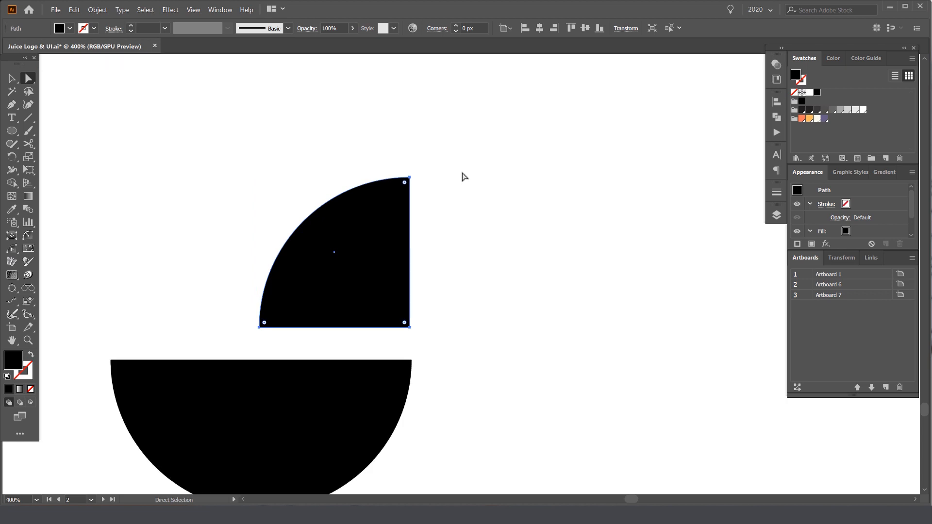
# Move the quarter circle down onto the lower half circle's flat edge, with their right edges flush
pyautogui.click(463, 175)
pyautogui.scroll(2, 366, 261)
pyautogui.scroll(-3, 391, 299)
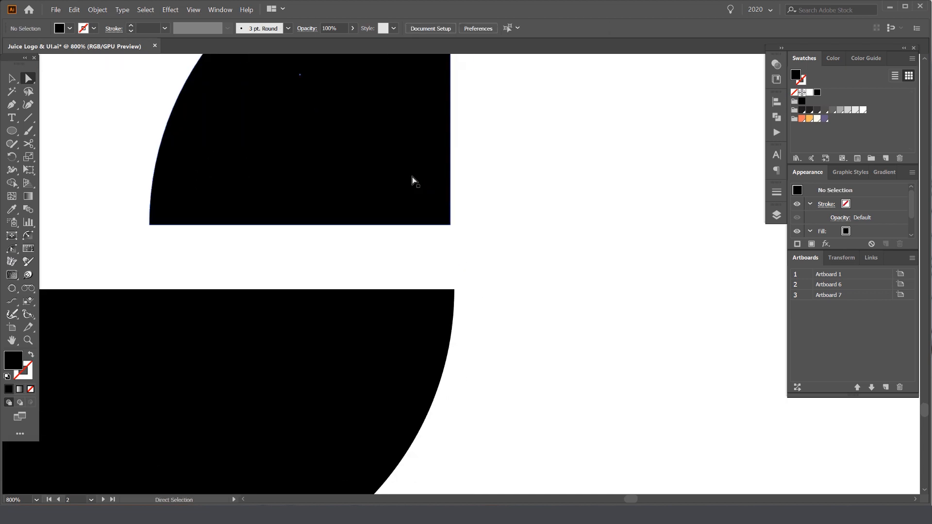
pyautogui.moveTo(412, 177); pyautogui.dragTo(414, 237)
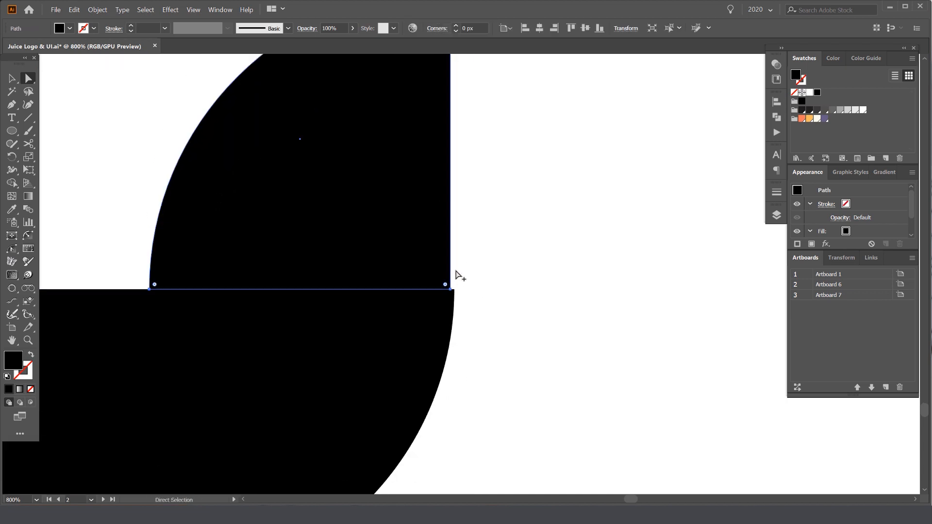
pyautogui.scroll(5, 458, 275)
pyautogui.moveTo(371, 260); pyautogui.dragTo(394, 261)
pyautogui.moveTo(606, 321); pyautogui.dragTo(612, 239)
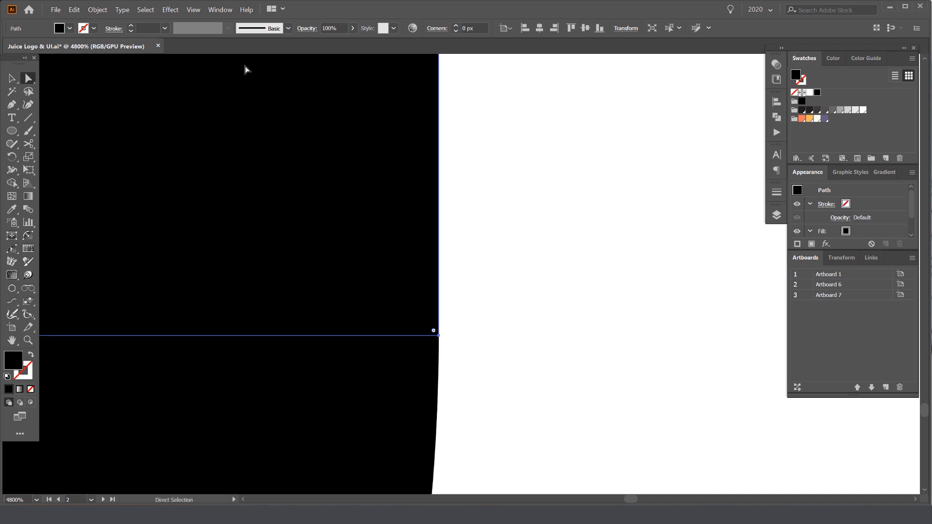
pyautogui.click(189, 9)
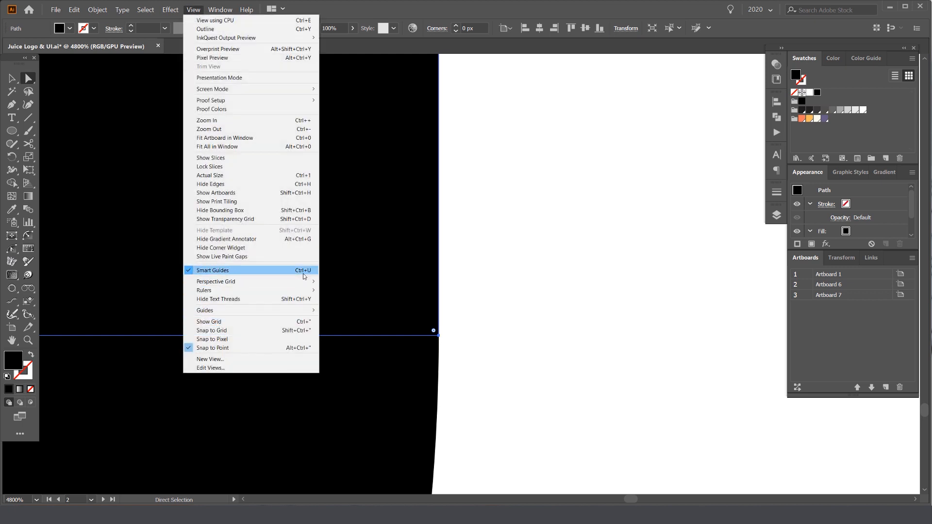
pyautogui.click(525, 270)
# Draw a black circle about 94 px in diameter in the empty area left of the bowl shape
pyautogui.scroll(-6, 508, 212)
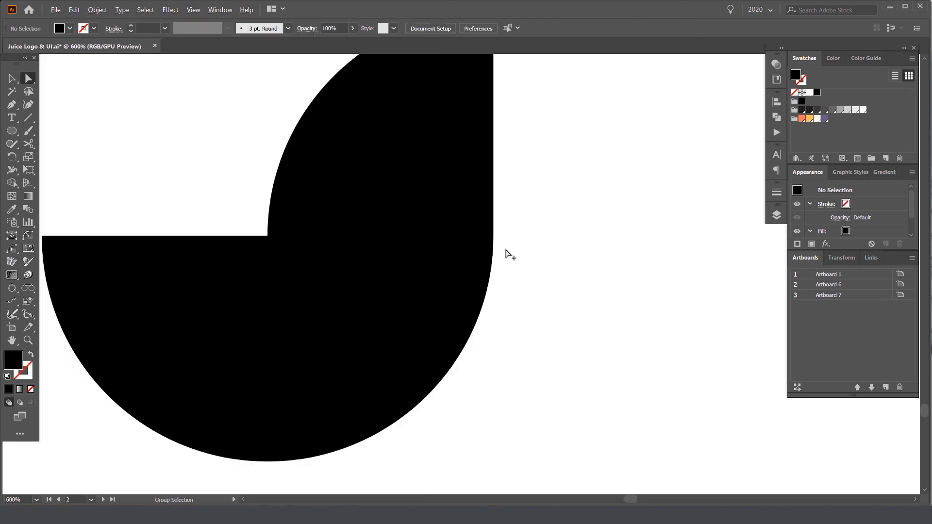
pyautogui.moveTo(531, 208); pyautogui.dragTo(539, 291)
pyautogui.scroll(-6, 500, 284)
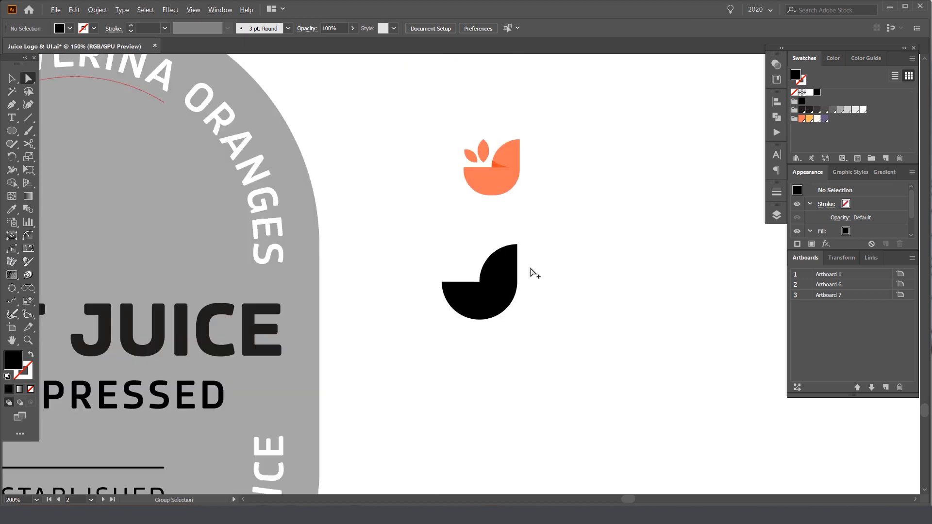
pyautogui.scroll(2, 538, 266)
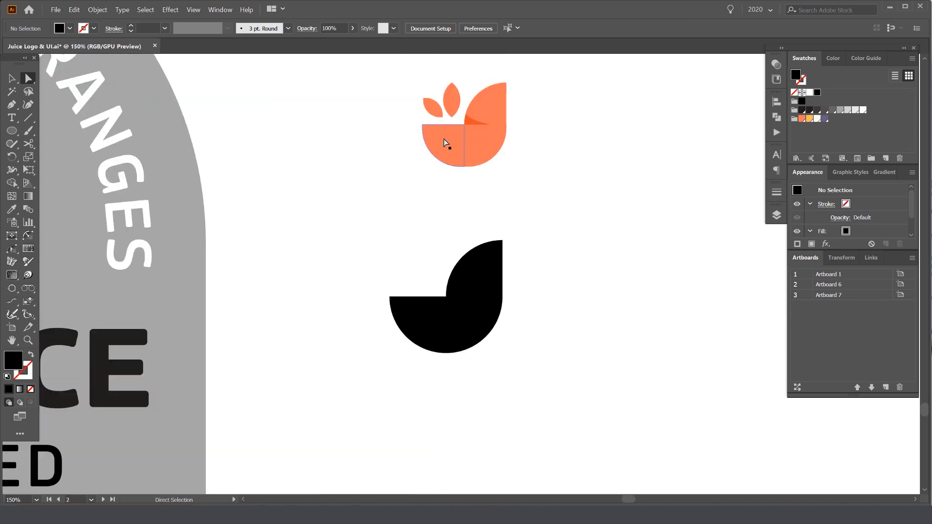
pyautogui.scroll(2, 392, 196)
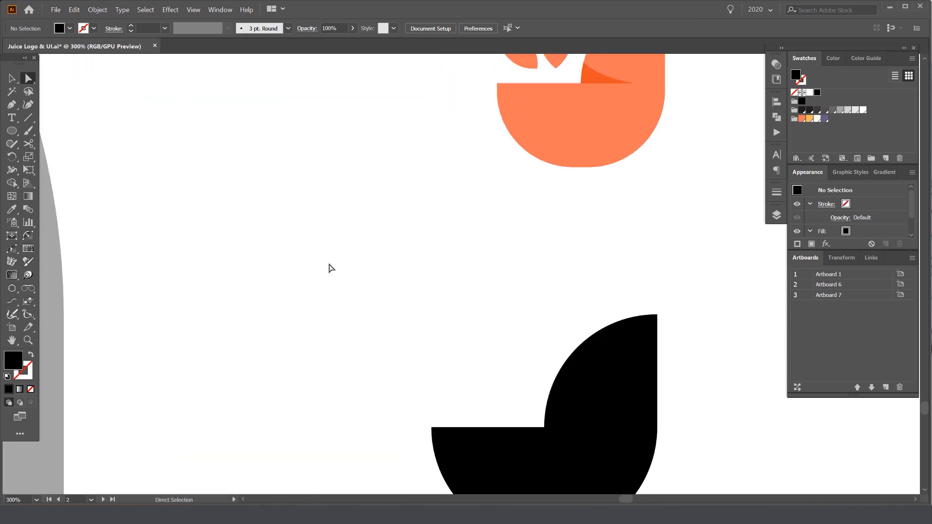
pyautogui.moveTo(290, 259)
pyautogui.mouseDown()
pyautogui.moveTo(345, 327)
pyautogui.moveTo(366, 335)
pyautogui.mouseUp()
pyautogui.press('v')
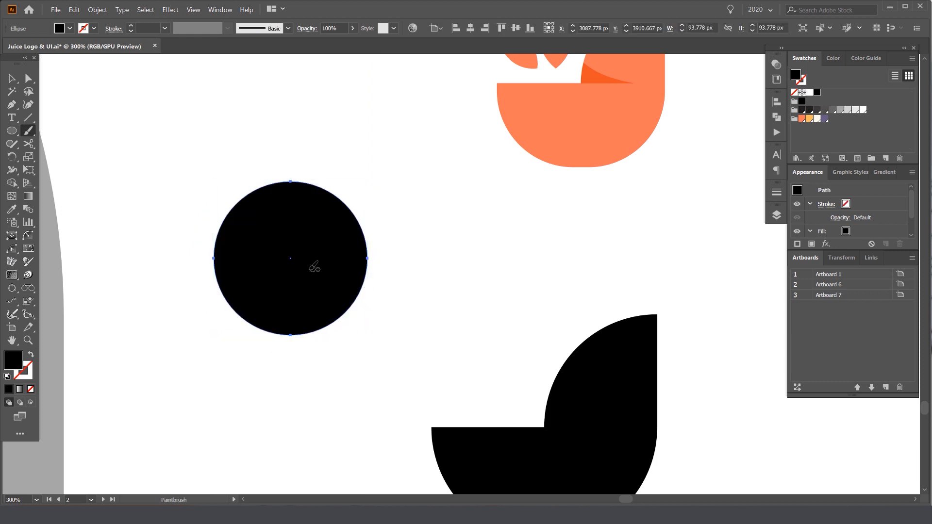
# Duplicate the circle horizontally to the right so the two overlap, and fill the copy with dark grey
pyautogui.moveTo(283, 268); pyautogui.dragTo(382, 267)
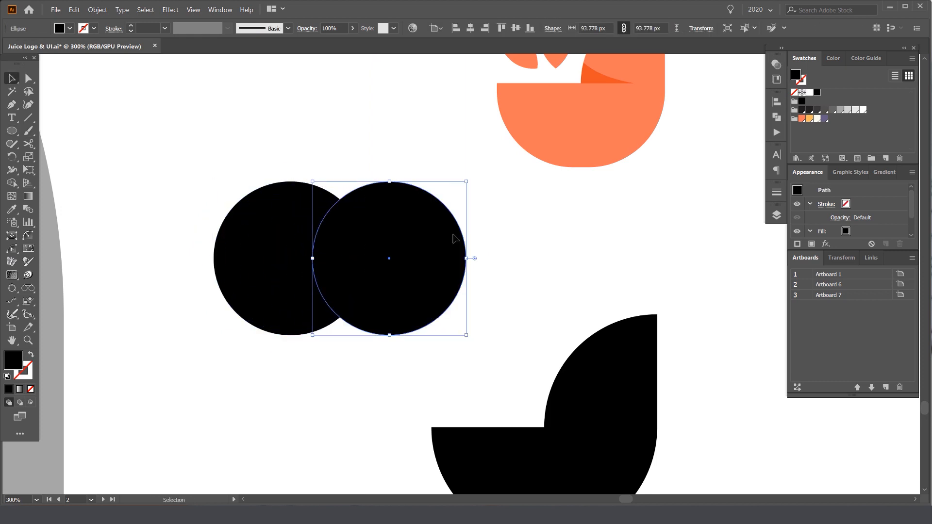
pyautogui.click(825, 111)
pyautogui.click(424, 167)
# Remove the outer parts of both circles with the Shape Builder tool, keeping only their leaf-shaped overlap
pyautogui.moveTo(359, 136); pyautogui.dragTo(248, 338)
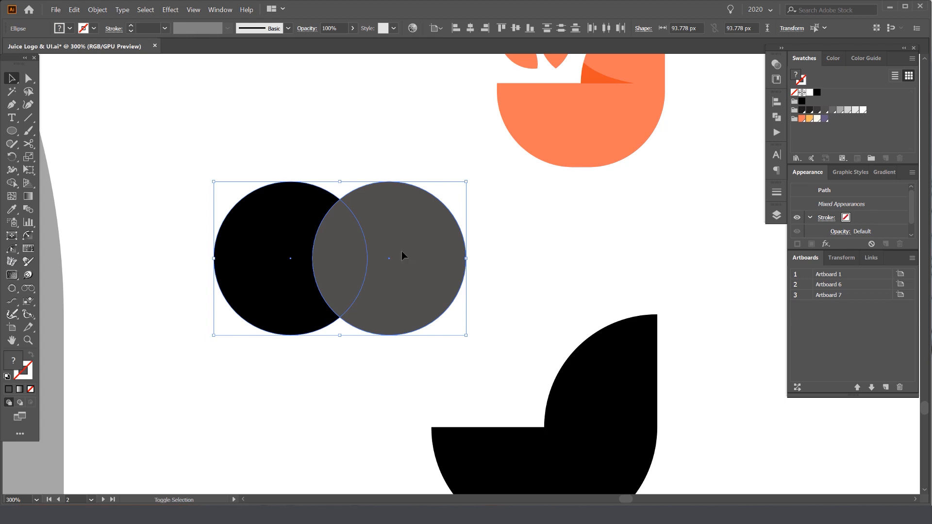
pyautogui.hotkey('shift', 'm')
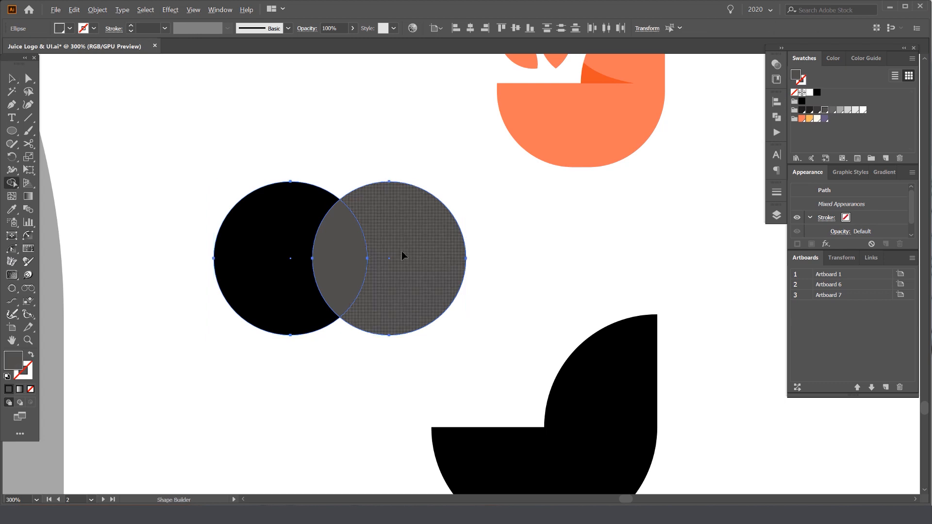
pyautogui.keyDown('alt'); pyautogui.click(391, 227); pyautogui.keyUp('alt')
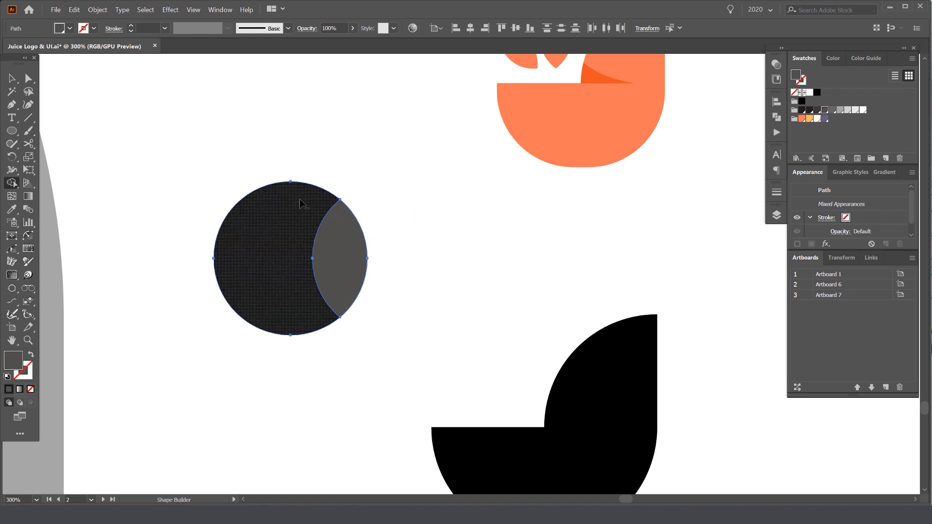
pyautogui.keyDown('alt'); pyautogui.click(309, 202); pyautogui.keyUp('alt')
# Move the grey leaf above the bowl's flat edge and the leftover black leaf away from the icon
pyautogui.press('v')
pyautogui.moveTo(352, 249); pyautogui.dragTo(448, 242)
pyautogui.scroll(-1, 517, 295)
pyautogui.scroll(1, 451, 245)
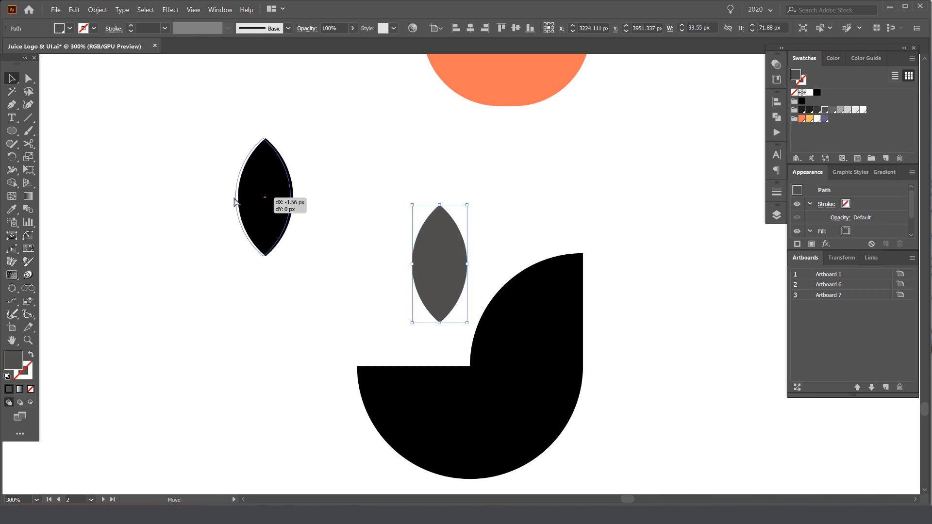
pyautogui.moveTo(246, 202); pyautogui.dragTo(166, 192)
pyautogui.scroll(-2, 325, 229)
pyautogui.moveTo(260, 216); pyautogui.dragTo(609, 106)
pyautogui.scroll(2, 398, 212)
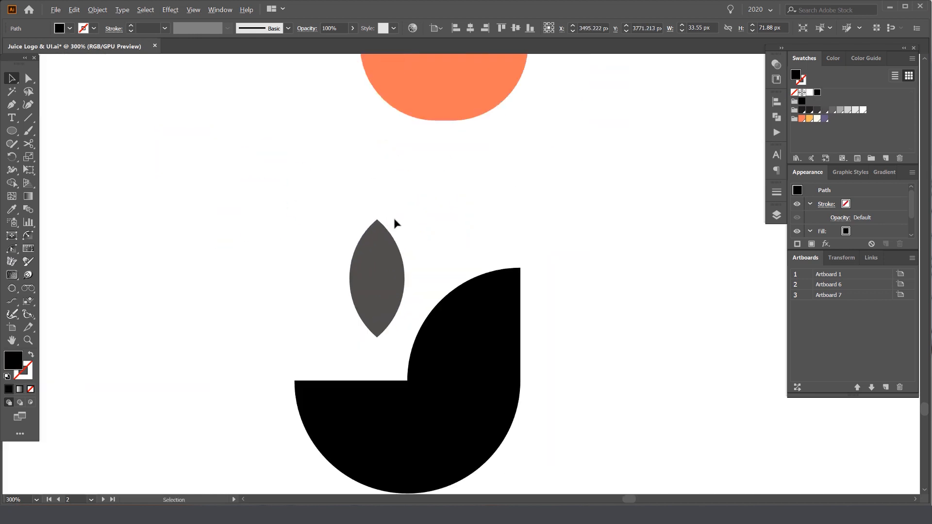
# Duplicate the grey leaf to its left and scale the copy down to about 20 × 42 px
pyautogui.moveTo(376, 272); pyautogui.dragTo(304, 275)
pyautogui.moveTo(332, 220); pyautogui.dragTo(311, 268)
pyautogui.scroll(1, 310, 284)
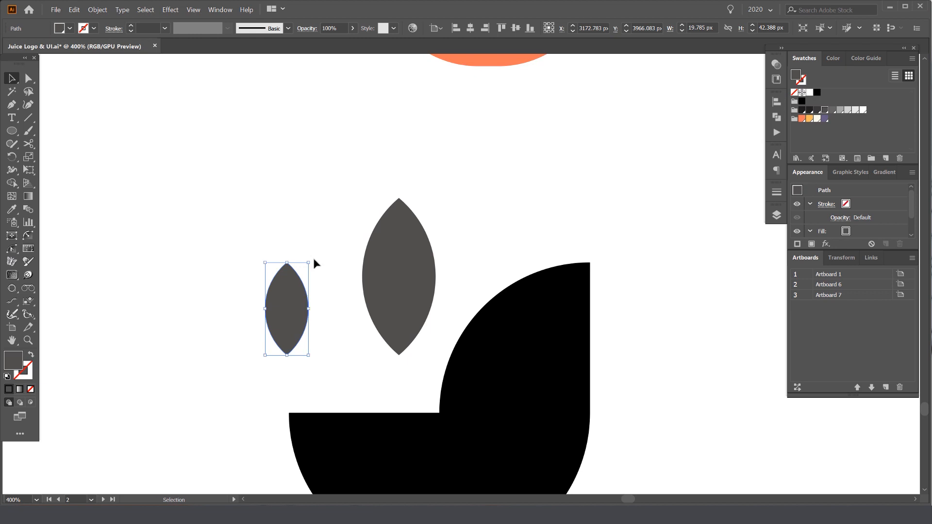
# Rotate the small leaf 45° counterclockwise and move it closer to the tall leaf
pyautogui.scroll(1, 312, 260)
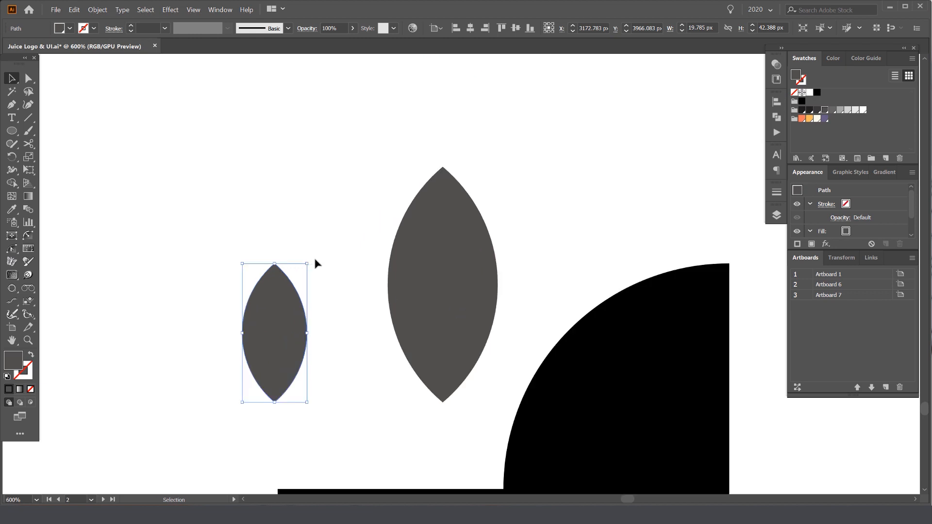
pyautogui.moveTo(305, 252); pyautogui.dragTo(261, 233)
pyautogui.moveTo(297, 334); pyautogui.dragTo(340, 339)
pyautogui.scroll(-4, 325, 314)
pyautogui.scroll(4, 325, 327)
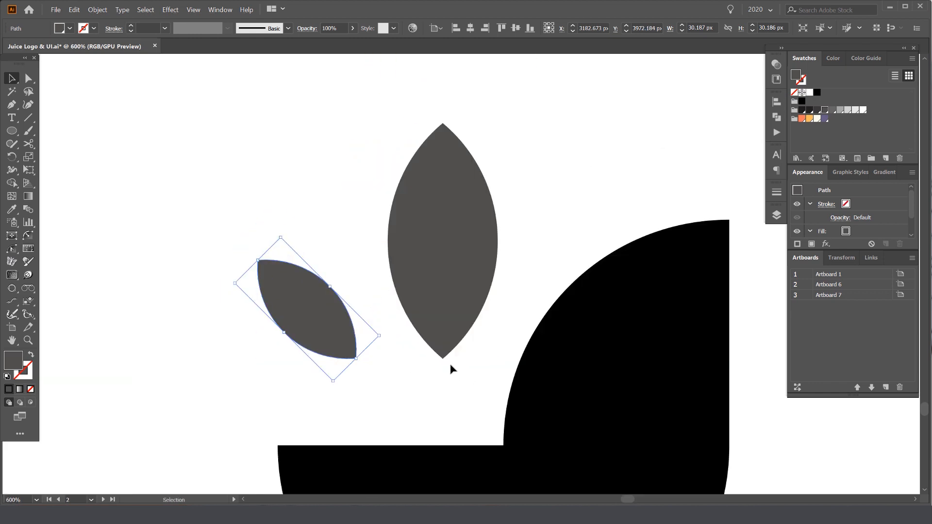
# Try dragging the small leaf's lower anchor to the tall leaf's lower tip and undo that change
pyautogui.scroll(2, 446, 359)
pyautogui.press('a')
pyautogui.moveTo(273, 348); pyautogui.dragTo(447, 349)
pyautogui.hotkey('ctrl', 'z')
pyautogui.click(442, 367)
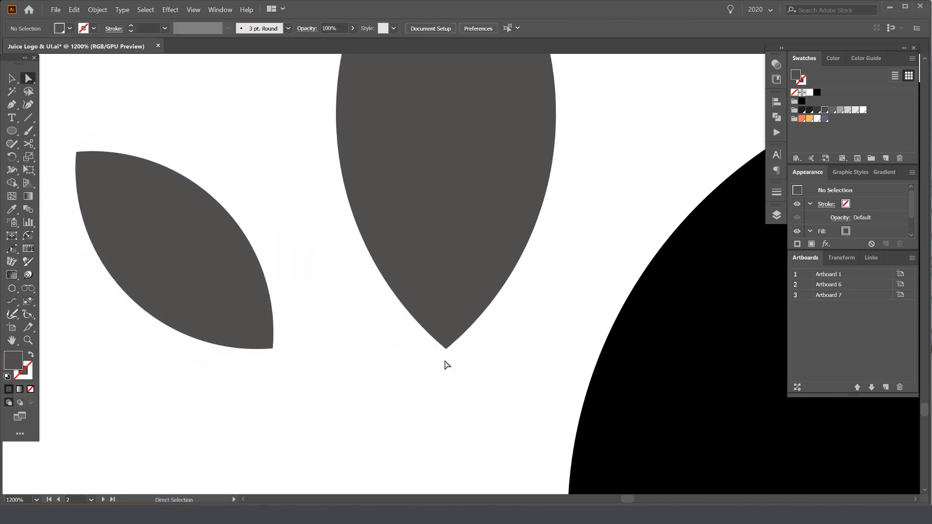
# Move the tall leaf slightly left, closer to the small tilted leaf
pyautogui.scroll(-4, 484, 271)
pyautogui.scroll(3, 485, 273)
pyautogui.press('v')
pyautogui.moveTo(478, 280); pyautogui.dragTo(450, 275)
pyautogui.scroll(-3, 507, 219)
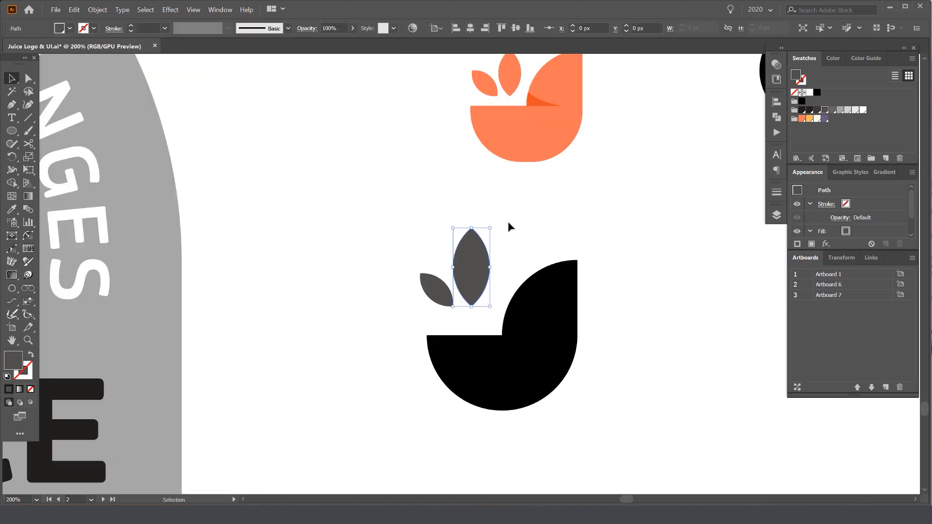
# Recolour both leaves black by sampling the fill of the quarter circle with the Eyedropper
pyautogui.keyDown('shift'); pyautogui.click(437, 287); pyautogui.keyUp('shift')
pyautogui.press('i')
pyautogui.click(554, 300)
pyautogui.press('v')
# Group the two leaves, the quarter circle and the half circle into one icon
pyautogui.scroll(1, 359, 422)
pyautogui.moveTo(607, 225); pyautogui.dragTo(359, 422)
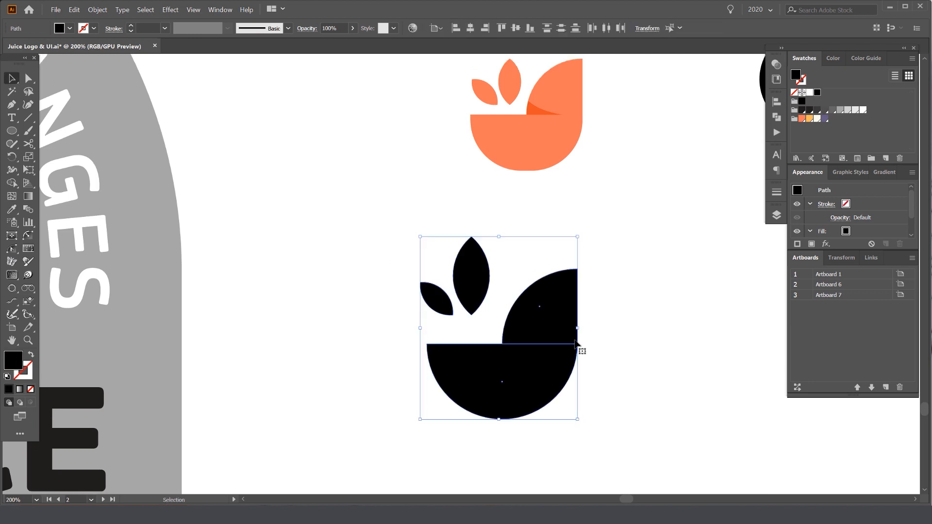
pyautogui.hscroll(2, 558, 318)
pyautogui.moveTo(233, 409); pyautogui.dragTo(233, 409)
pyautogui.hotkey('ctrl', 'g')
# Move the black icon onto the grey label, centred between the arched text and JUST JUICE
pyautogui.scroll(-3, 528, 330)
pyautogui.click(528, 330)
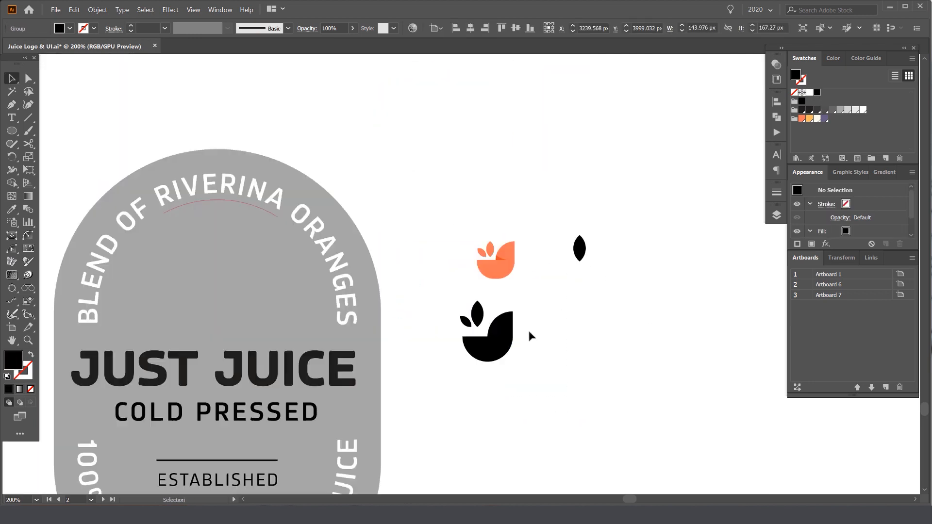
pyautogui.moveTo(527, 331); pyautogui.dragTo(259, 282)
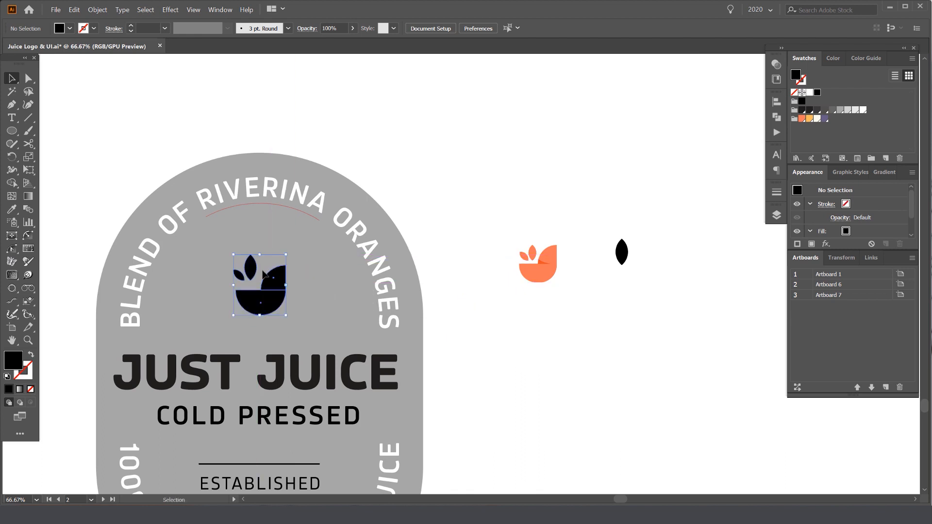
# Enlarge the label's icon proportionally to about 199 × 231 px, nudge it up and deselect it
pyautogui.moveTo(262, 250); pyautogui.dragTo(263, 244)
pyautogui.hotkey('shift', 'Up')
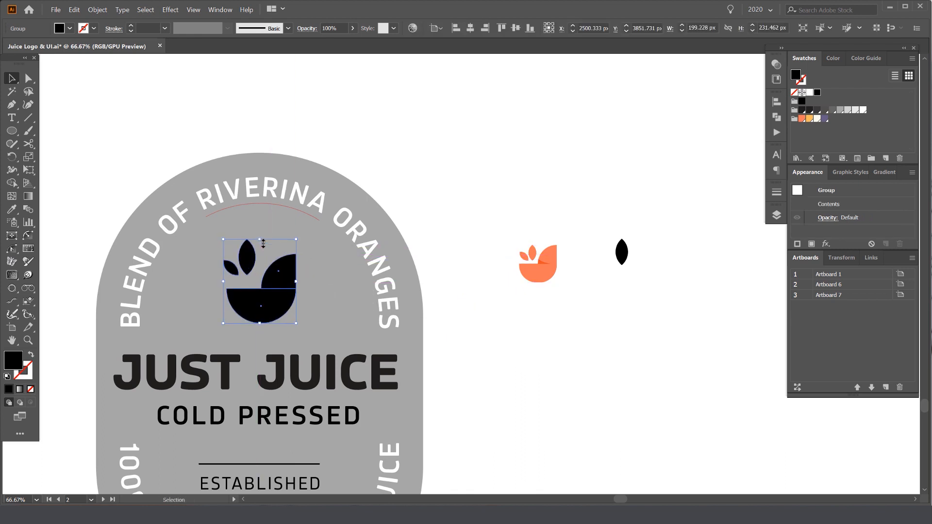
pyautogui.click(447, 214)
pyautogui.hotkey('ctrl', '-')
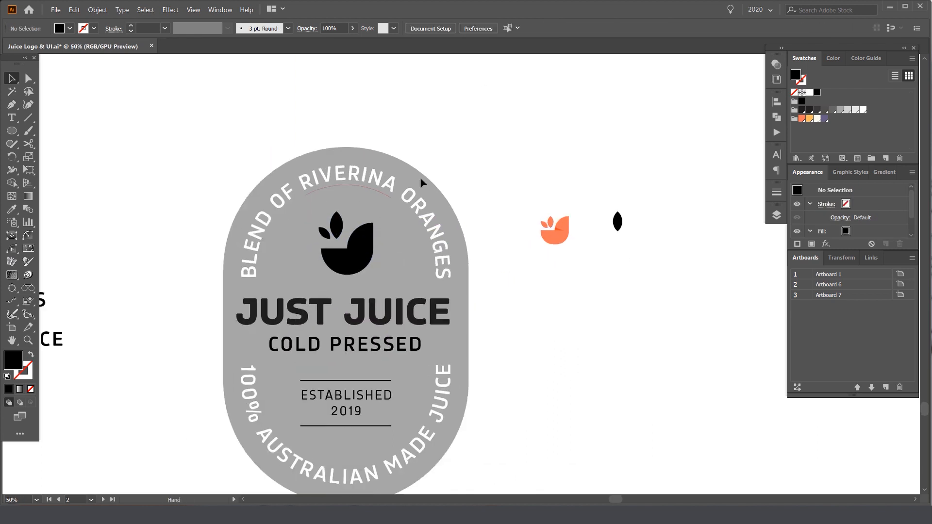
pyautogui.scroll(2, 338, 222)
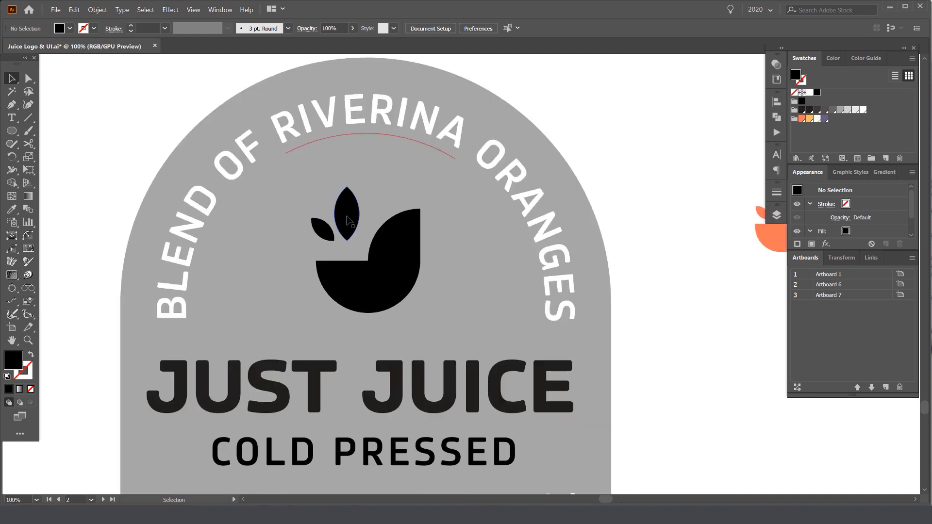
# Recolour the label's icon to the dark fill of JUST JUICE by sampling that text with the Eyedropper
pyautogui.scroll(-2, 347, 220)
pyautogui.click(416, 294)
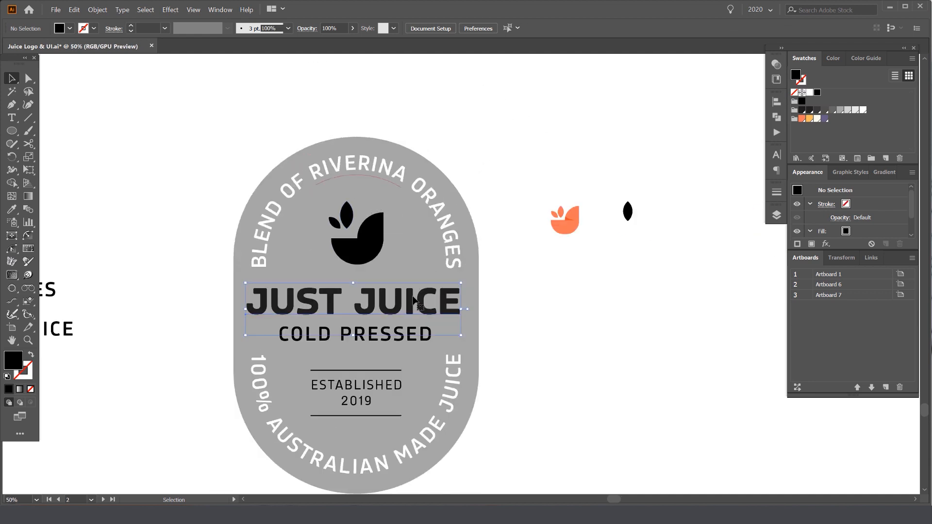
pyautogui.click(338, 254)
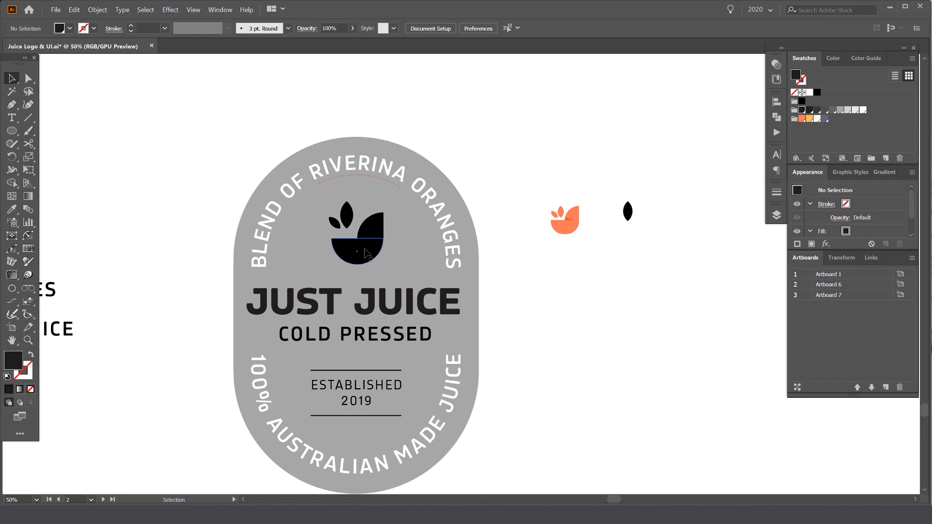
pyautogui.scroll(1, 356, 266)
pyautogui.click(399, 307)
pyautogui.press('v')
pyautogui.click(511, 185)
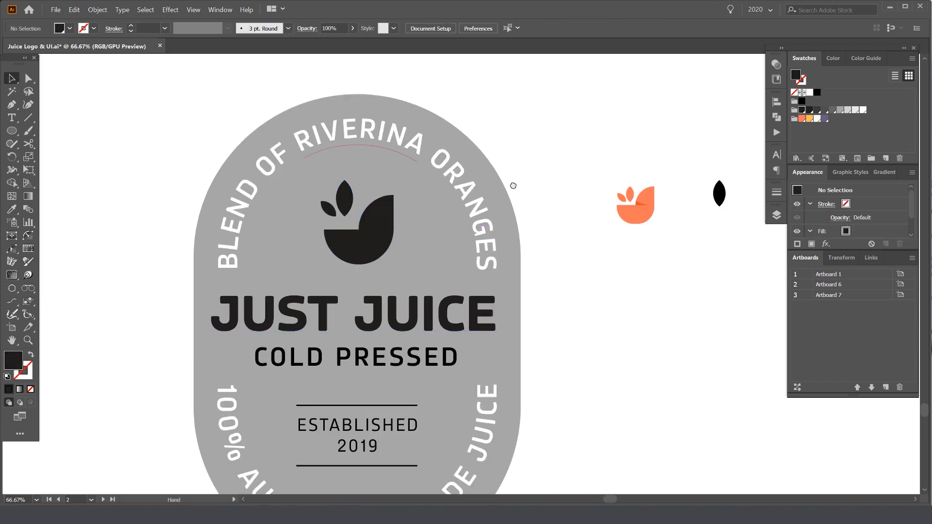
# Set the font style of the label's COLD PRESSED text to Bold and deselect it
pyautogui.moveTo(521, 211); pyautogui.dragTo(501, 139)
pyautogui.moveTo(439, 238); pyautogui.dragTo(484, 150)
pyautogui.scroll(-1, 468, 177)
pyautogui.moveTo(468, 212); pyautogui.dragTo(438, 295)
pyautogui.scroll(1, 342, 293)
pyautogui.click(422, 281)
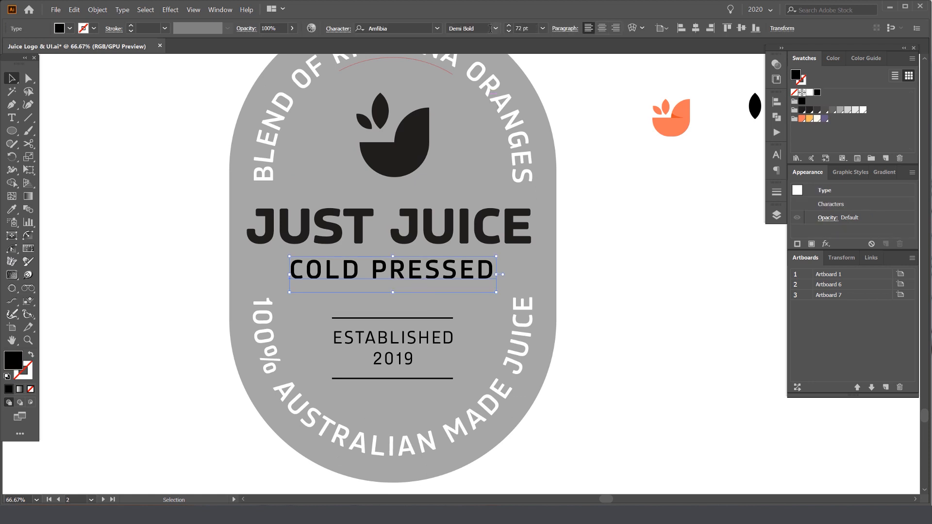
pyautogui.click(496, 29)
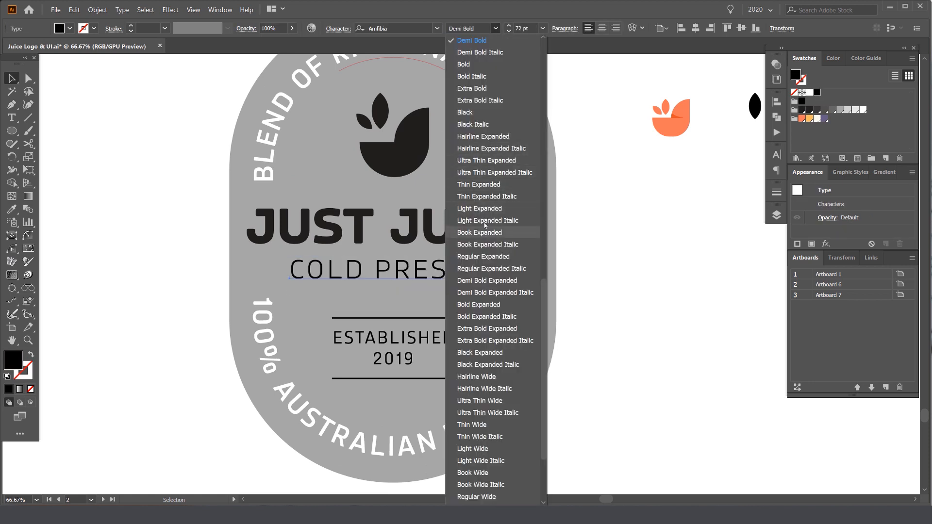
pyautogui.click(470, 28)
pyautogui.press('Down')
pyautogui.press('Down')
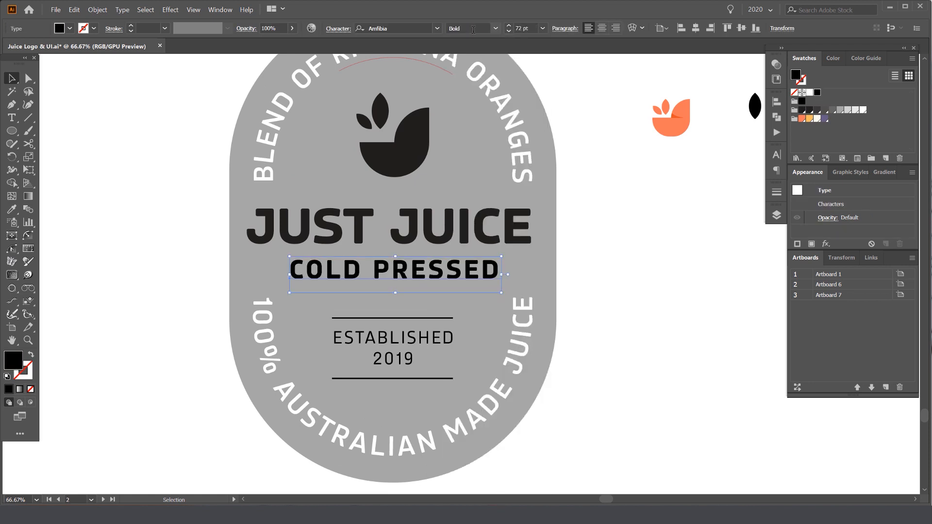
pyautogui.click(577, 237)
# Nudge the JUST JUICE and COLD PRESSED texts down together by two small increments and deselect them
pyautogui.click(484, 269)
pyautogui.keyDown('shift'); pyautogui.click(473, 242); pyautogui.keyUp('shift')
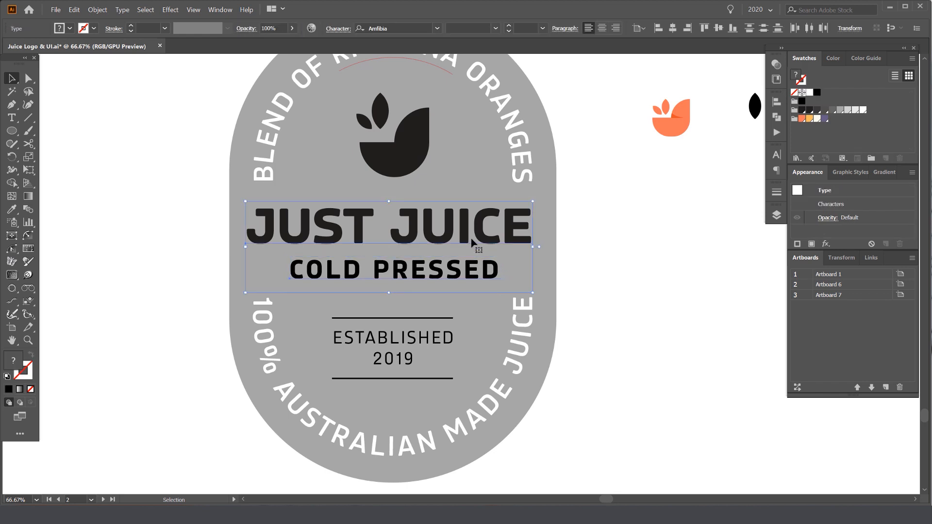
pyautogui.press('Down')
pyautogui.press('Down')
pyautogui.click(703, 185)
pyautogui.scroll(-2, 655, 148)
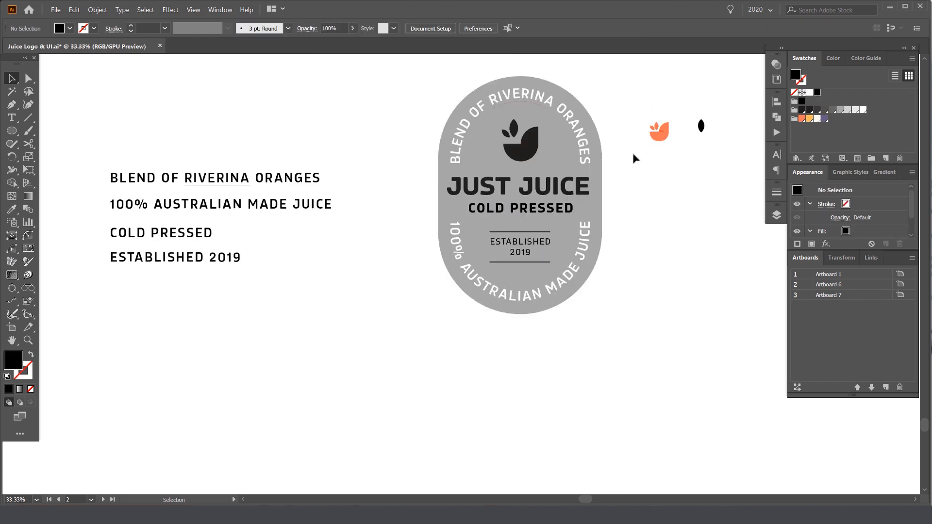
# Unlock all locked objects and select the grey label background shape
pyautogui.moveTo(540, 164); pyautogui.dragTo(428, 263)
pyautogui.scroll(2, 503, 185)
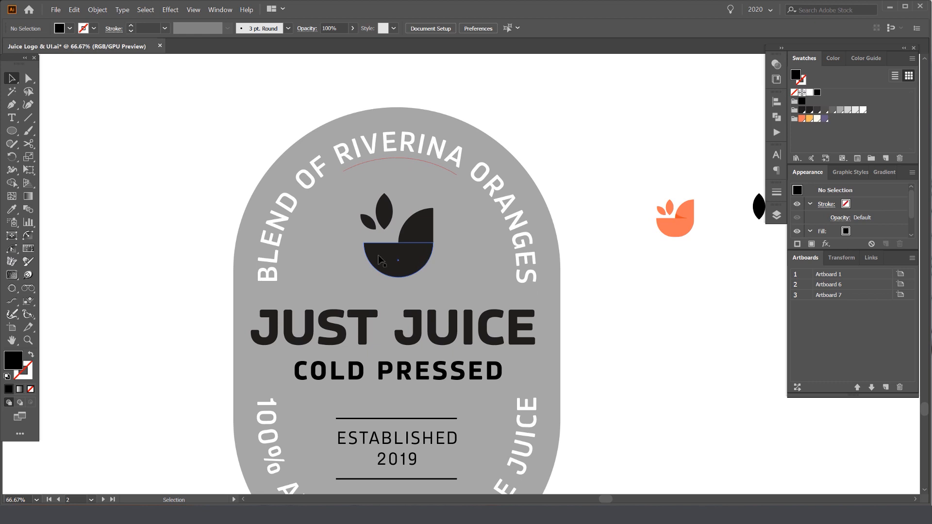
pyautogui.moveTo(311, 275); pyautogui.dragTo(349, 248)
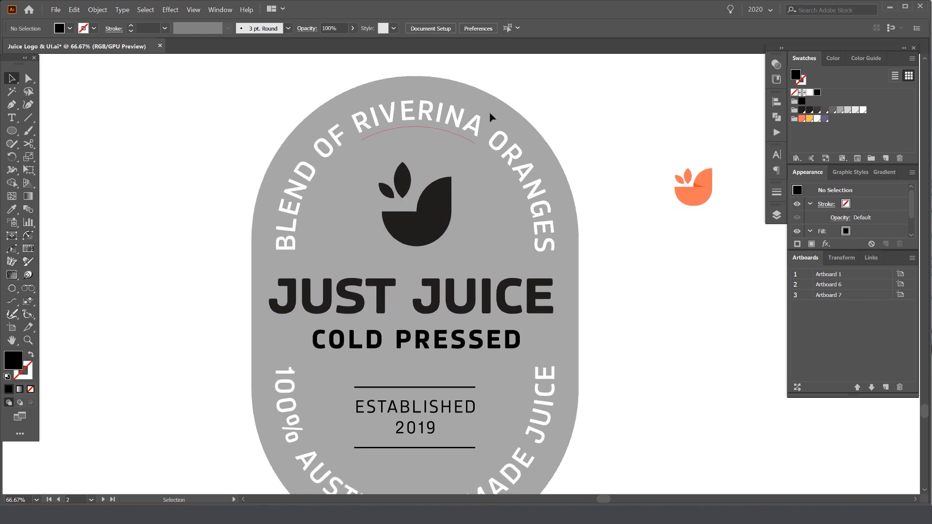
pyautogui.scroll(-1, 496, 119)
pyautogui.moveTo(522, 111); pyautogui.dragTo(600, 105)
pyautogui.hotkey('ctrl', 'alt', '2')
pyautogui.click(531, 97)
pyautogui.hotkey('ctrl', 'z')
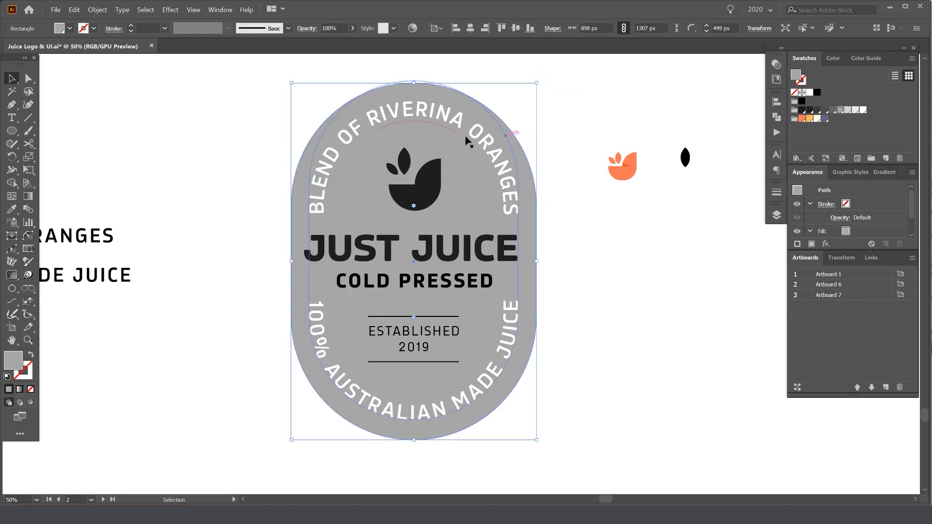
# Create an inset copy of the grey label shape with Offset Path at -180 px and round joins
pyautogui.click(97, 9)
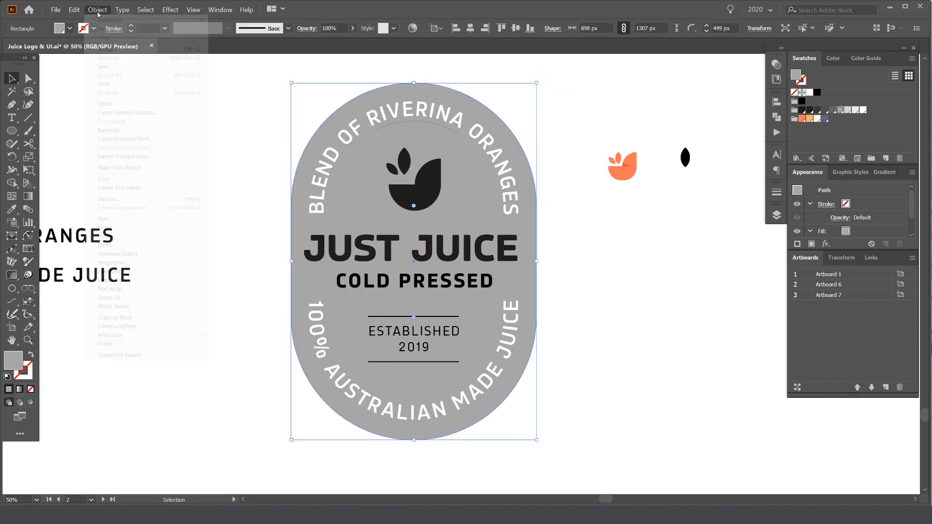
pyautogui.moveTo(126, 219)
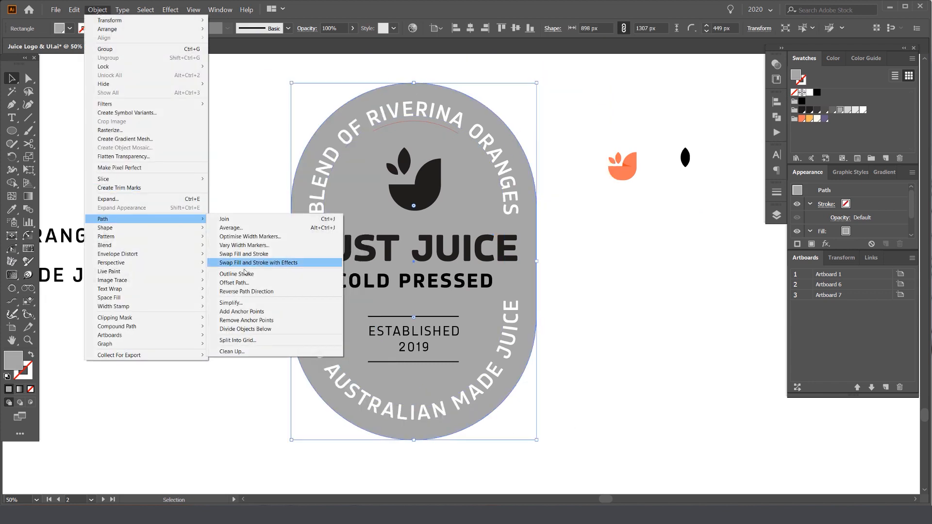
pyautogui.click(234, 282)
pyautogui.write('-120')
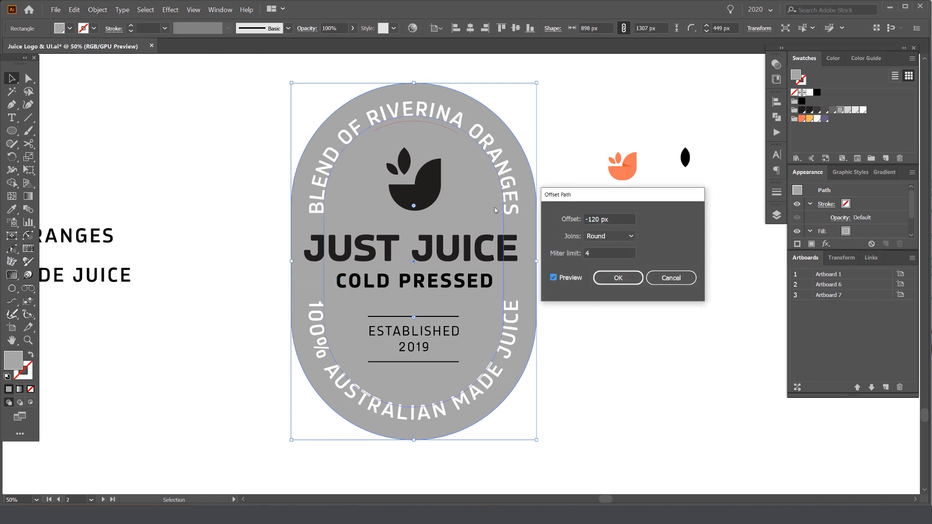
pyautogui.hotkey('shift', 'Down')
pyautogui.hotkey('shift', 'Down')
pyautogui.hotkey('shift', 'Down')
pyautogui.hotkey('shift', 'Down')
pyautogui.hotkey('shift', 'Down')
pyautogui.hotkey('shift', 'Down')
pyautogui.hotkey('shift', 'Down')
pyautogui.hotkey('shift', 'Down')
pyautogui.hotkey('shift', 'Down')
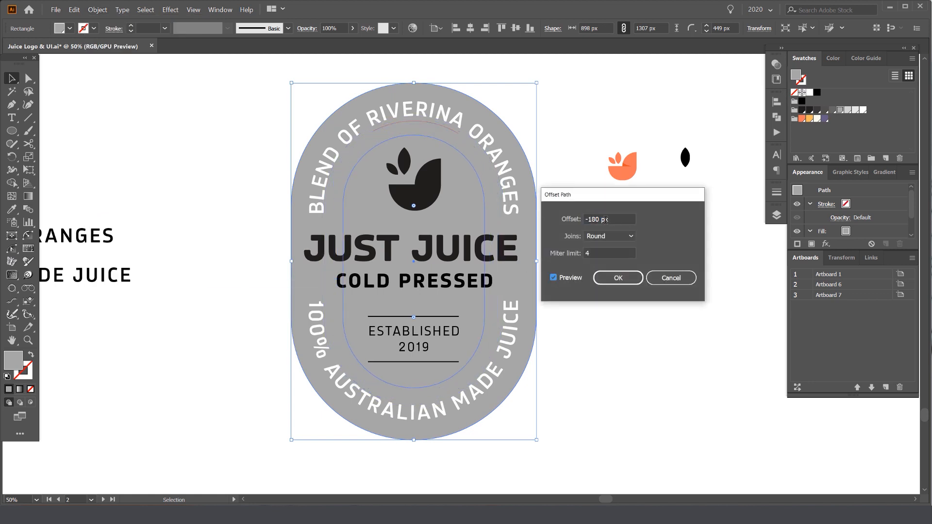
pyautogui.scroll(-4, 605, 219)
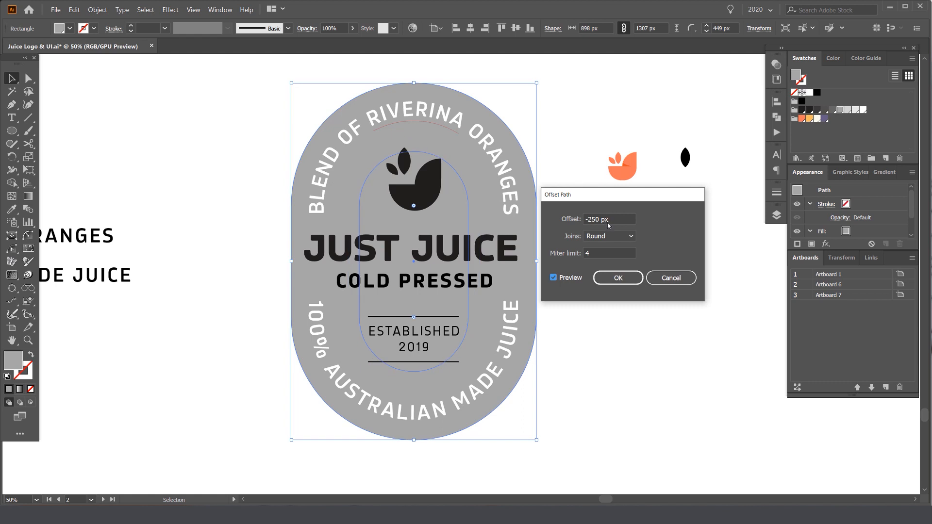
pyautogui.scroll(12, 607, 221)
pyautogui.scroll(-5, 607, 218)
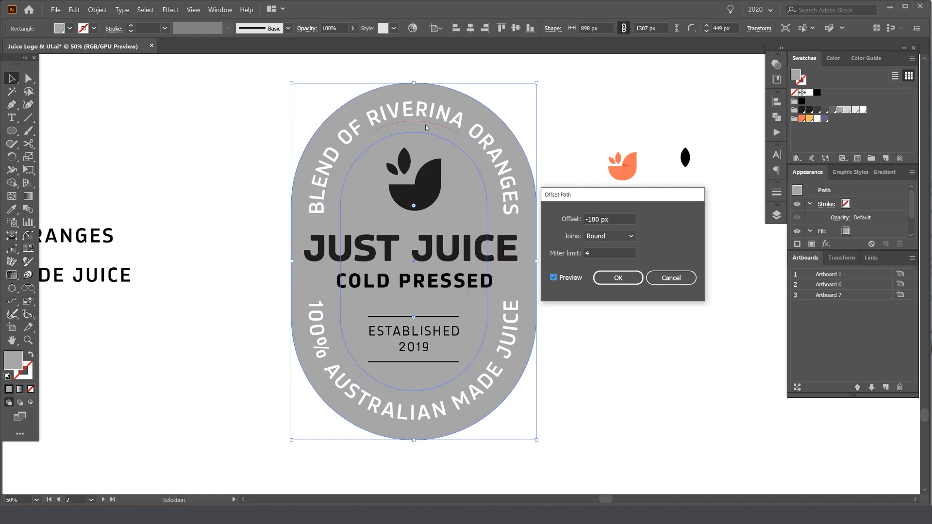
pyautogui.click(616, 278)
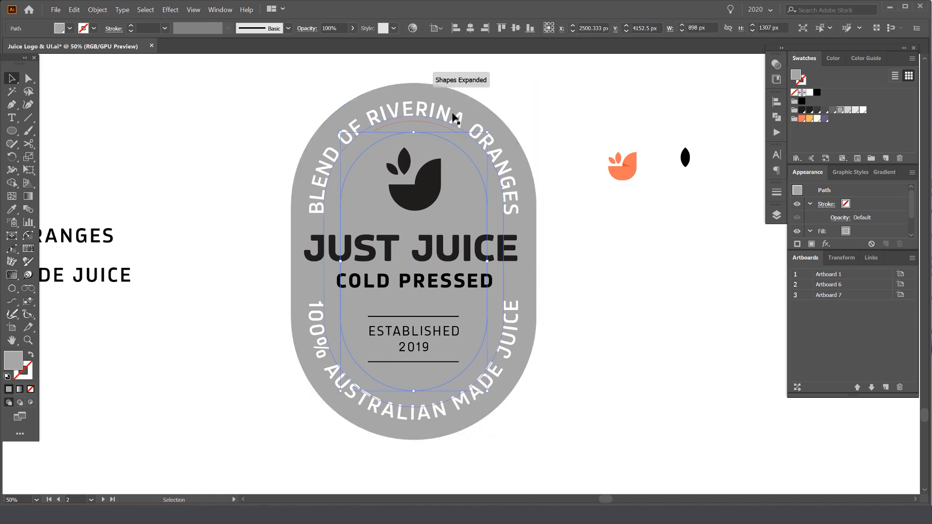
# Give the inset shape a light orange 10 pt stroke with no fill and deselect it
pyautogui.click(809, 120)
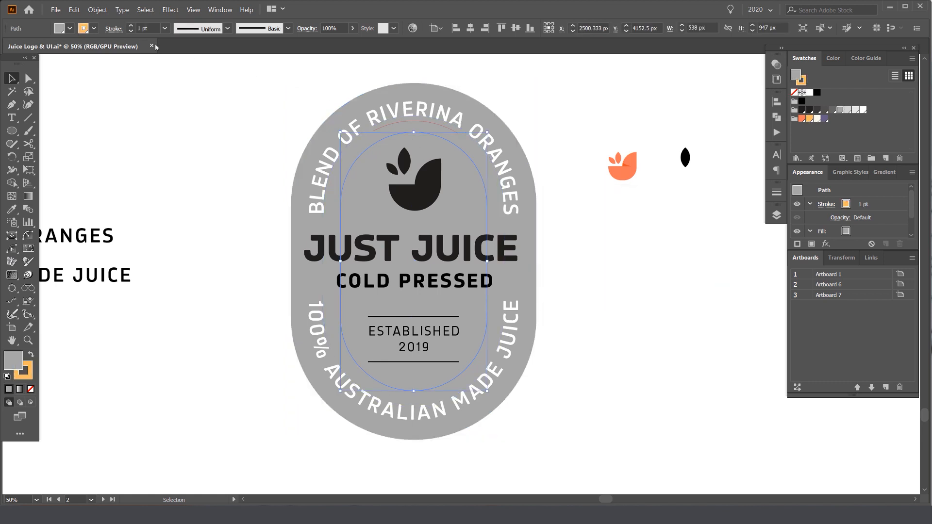
pyautogui.scroll(2, 135, 24)
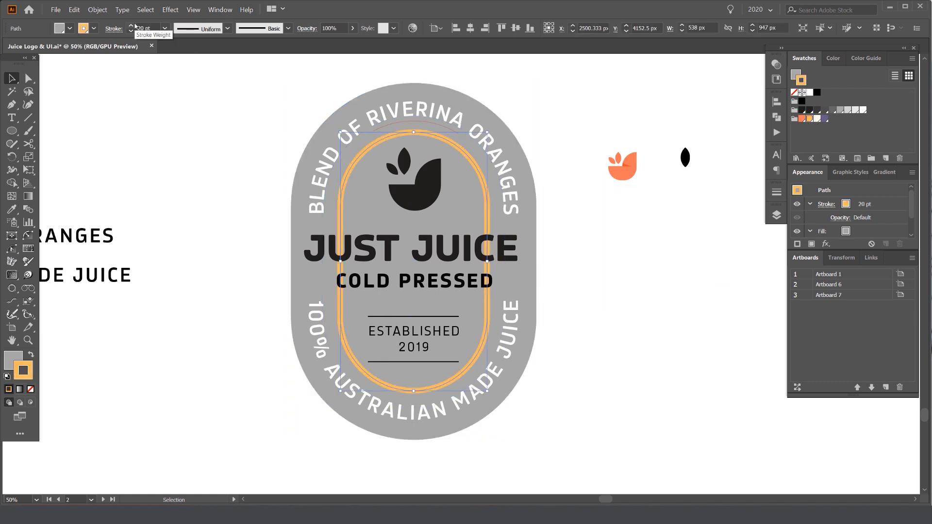
pyautogui.press('x')
pyautogui.press('/')
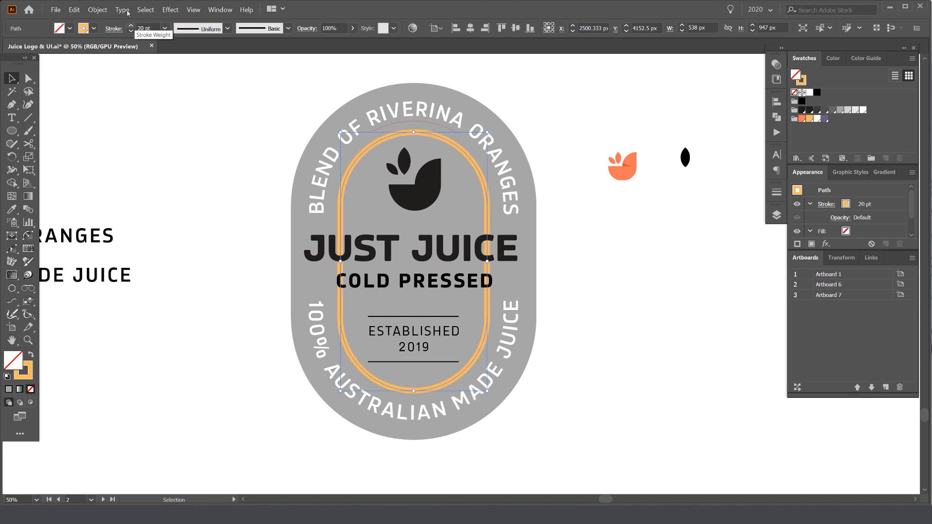
pyautogui.keyDown('alt'); pyautogui.scroll(2, 410, 141); pyautogui.keyUp('alt')
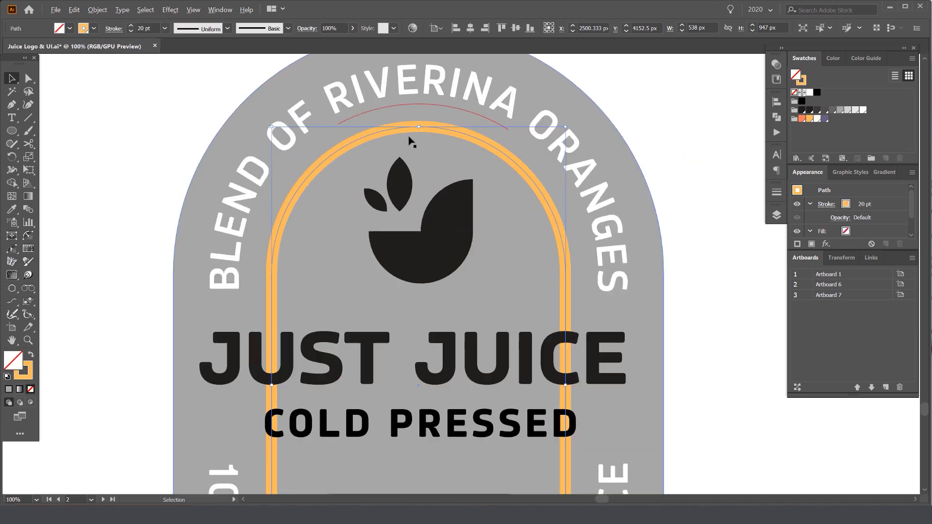
pyautogui.click(130, 31)
pyautogui.keyDown('alt'); pyautogui.scroll(-3, 293, 141); pyautogui.keyUp('alt')
pyautogui.keyDown('alt'); pyautogui.scroll(1, 291, 165); pyautogui.keyUp('alt')
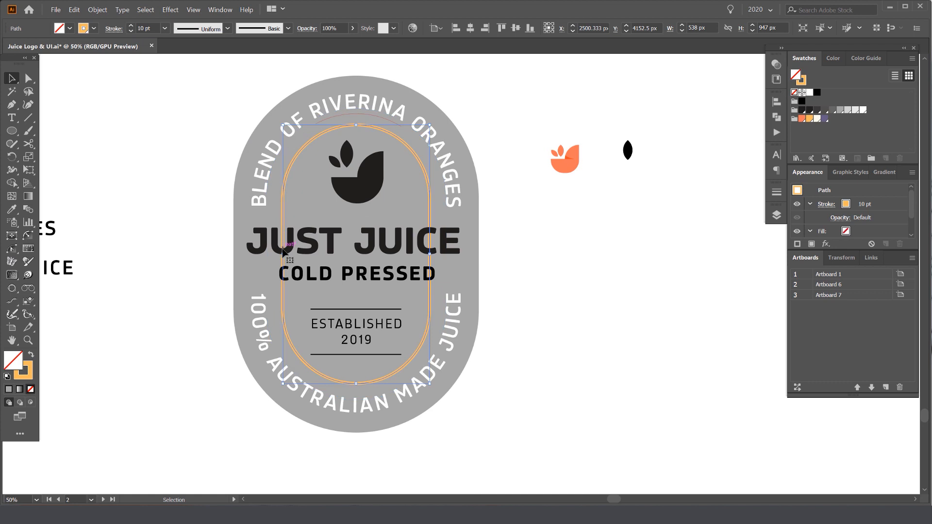
pyautogui.keyDown('alt'); pyautogui.scroll(1, 283, 250); pyautogui.keyUp('alt')
pyautogui.press('a')
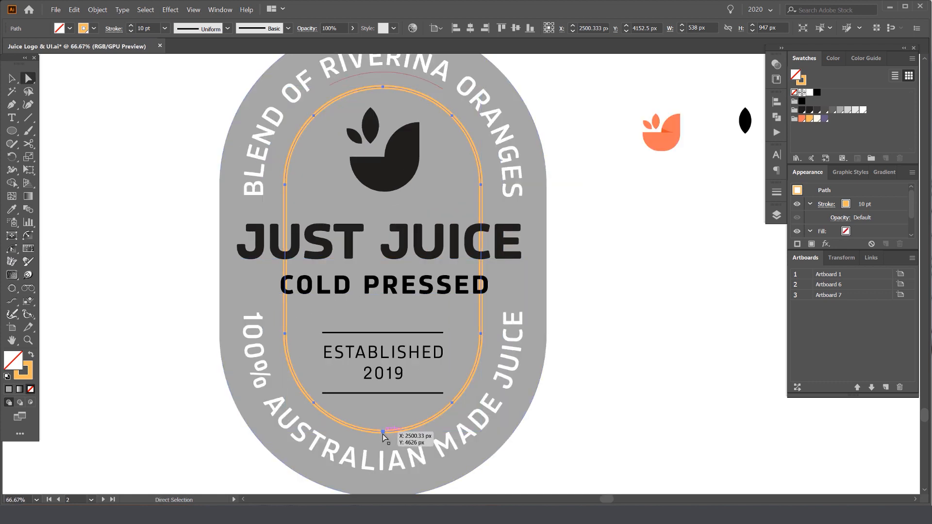
pyautogui.press('v')
pyautogui.click(609, 216)
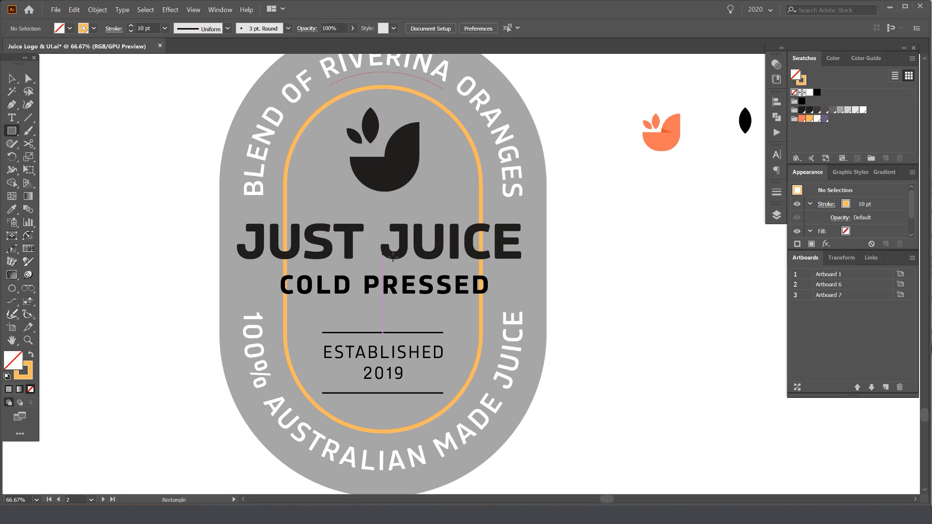
# Draw a rectangle about 966 × 217 px centred on the label around the JUST JUICE and COLD PRESSED texts
pyautogui.moveTo(383, 254)
pyautogui.mouseDown()
pyautogui.moveTo(557, 275)
pyautogui.moveTo(559, 294)
pyautogui.mouseUp()
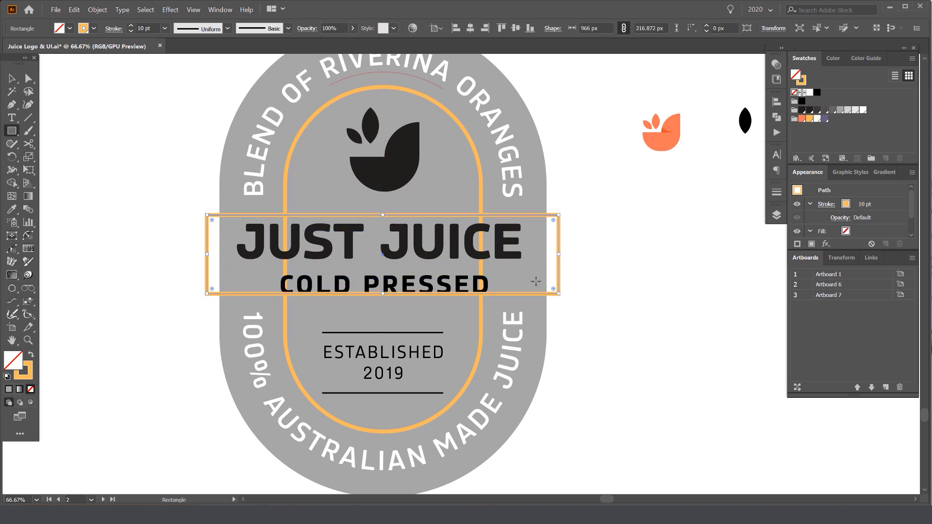
pyautogui.press('v')
pyautogui.keyDown('alt'); pyautogui.scroll(3, 547, 265); pyautogui.keyUp('alt')
pyautogui.click(539, 216)
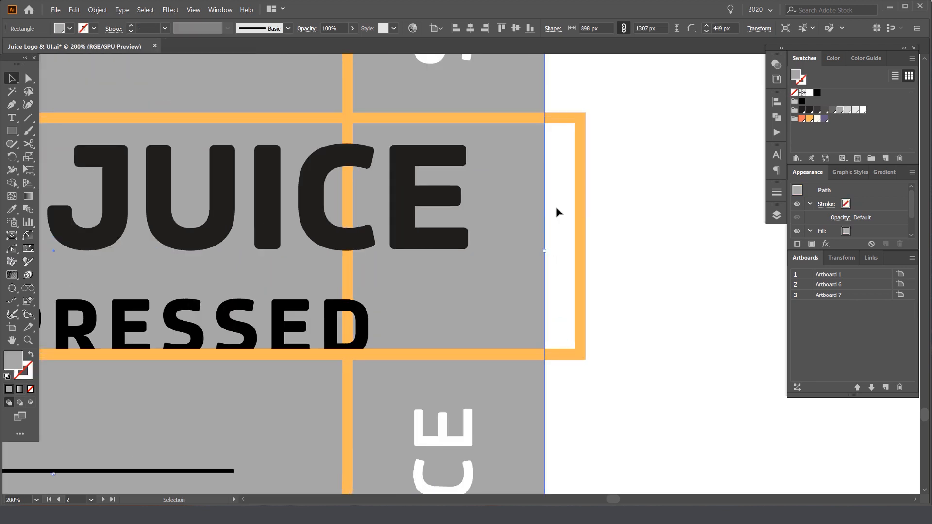
pyautogui.click(547, 203)
pyautogui.keyDown('alt'); pyautogui.scroll(-3, 545, 202); pyautogui.keyUp('alt')
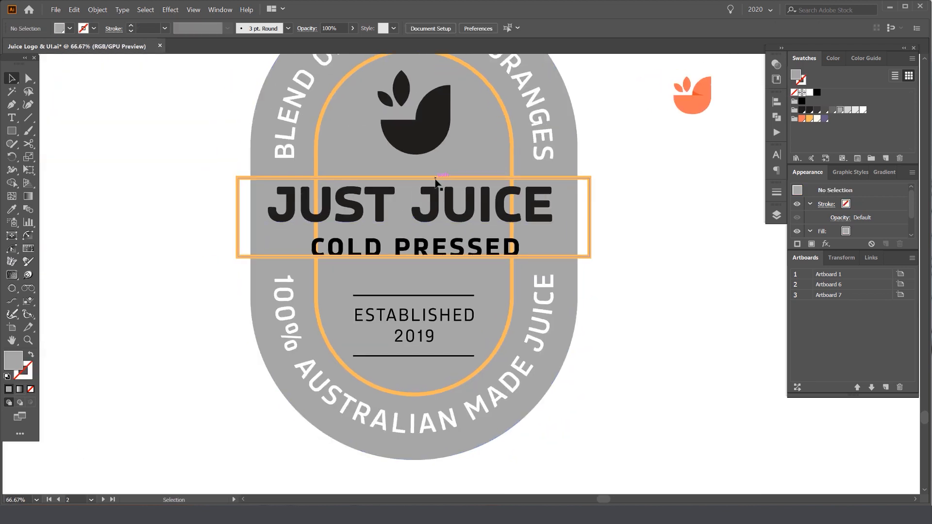
# Stretch the orange rectangle equally at both horizontal edges to about 261 px high
pyautogui.click(418, 179)
pyautogui.keyDown('alt'); pyautogui.scroll(1, 418, 178); pyautogui.keyUp('alt')
pyautogui.moveTo(418, 178); pyautogui.dragTo(414, 167)
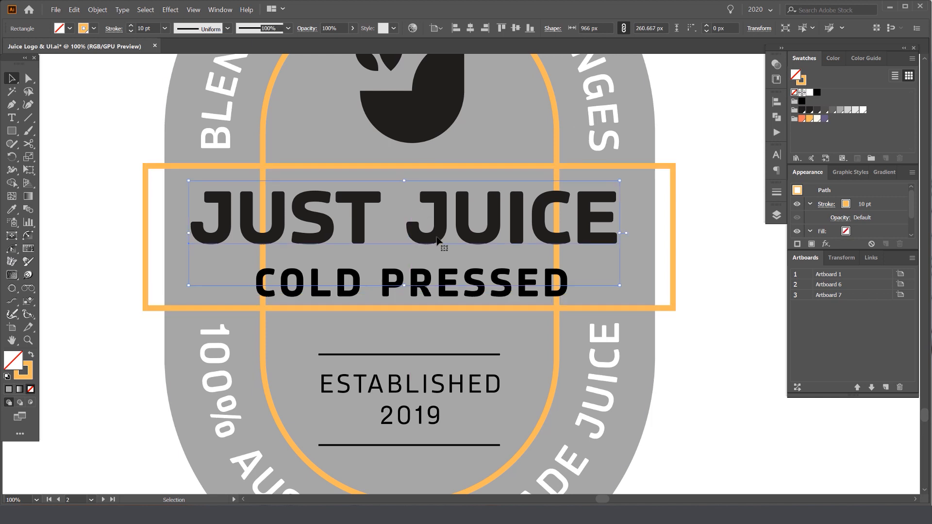
# Nudge JUST JUICE and COLD PRESSED up inside the rectangle and move COLD PRESSED closer to JUST JUICE
pyautogui.click(434, 284)
pyautogui.hotkey('shift', 'Up')
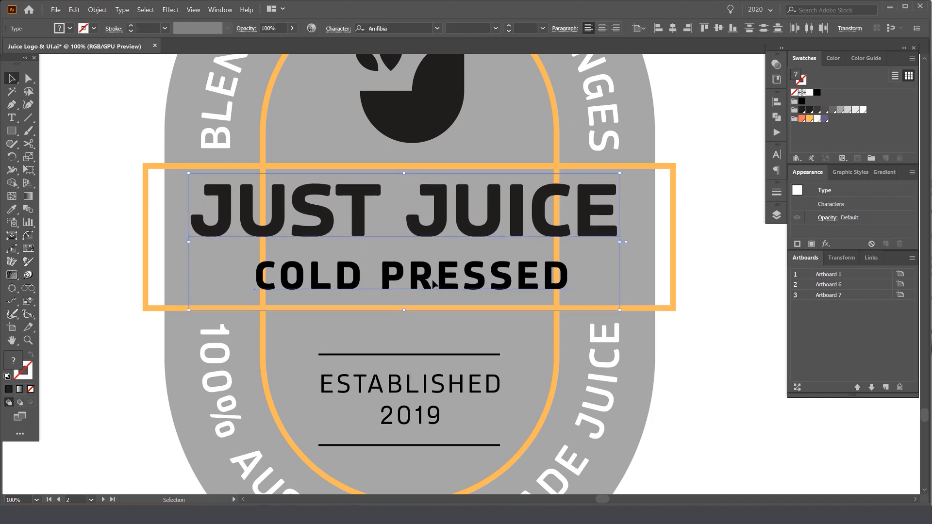
pyautogui.click(608, 243)
pyautogui.click(503, 278)
pyautogui.hotkey('shift', 'Up')
pyautogui.hotkey('shift', 'Up')
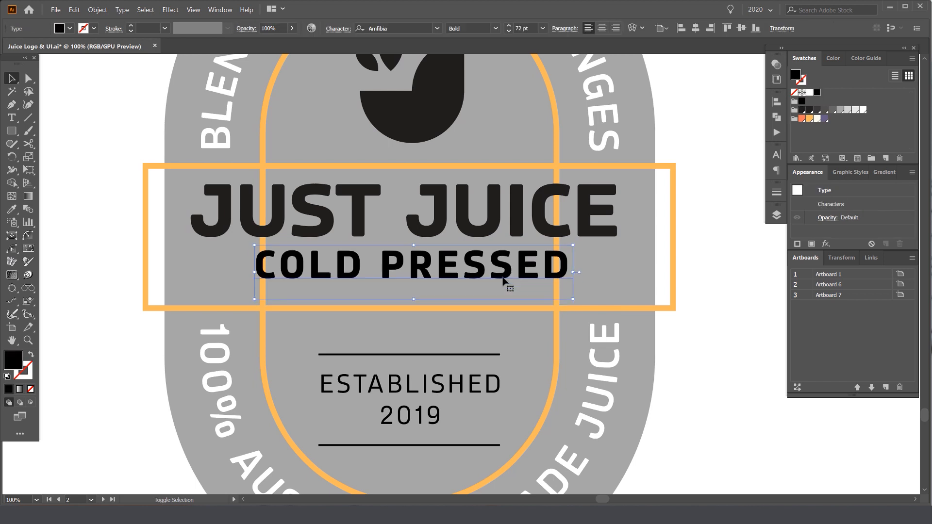
# Nudge JUST JUICE and COLD PRESSED down together to centre them vertically in the orange rectangle
pyautogui.keyDown('shift'); pyautogui.click(511, 225); pyautogui.keyUp('shift')
pyautogui.press('Down')
pyautogui.press('Down')
pyautogui.press('Down')
pyautogui.press('Down')
pyautogui.press('Down')
pyautogui.press('Down')
pyautogui.press('Down')
pyautogui.press('Down')
pyautogui.press('Down')
pyautogui.press('Down')
pyautogui.press('Down')
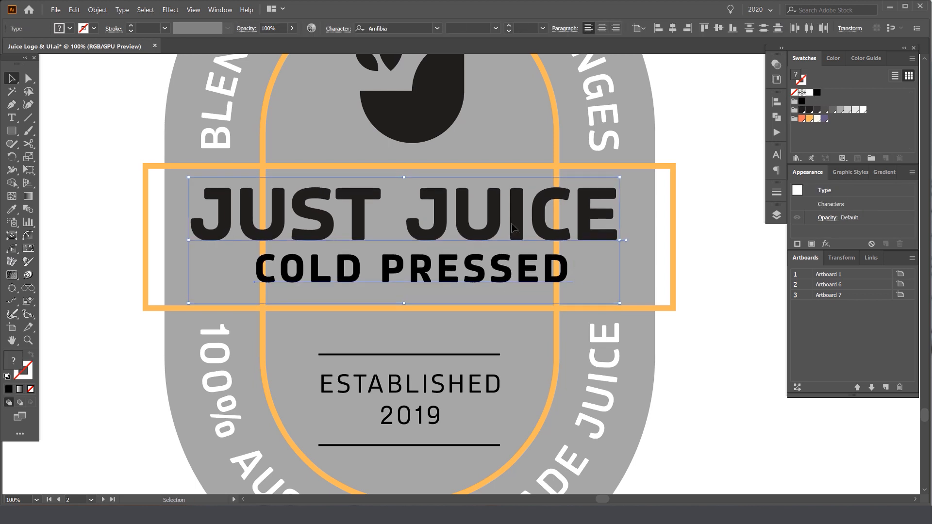
pyautogui.scroll(-2, 475, 217)
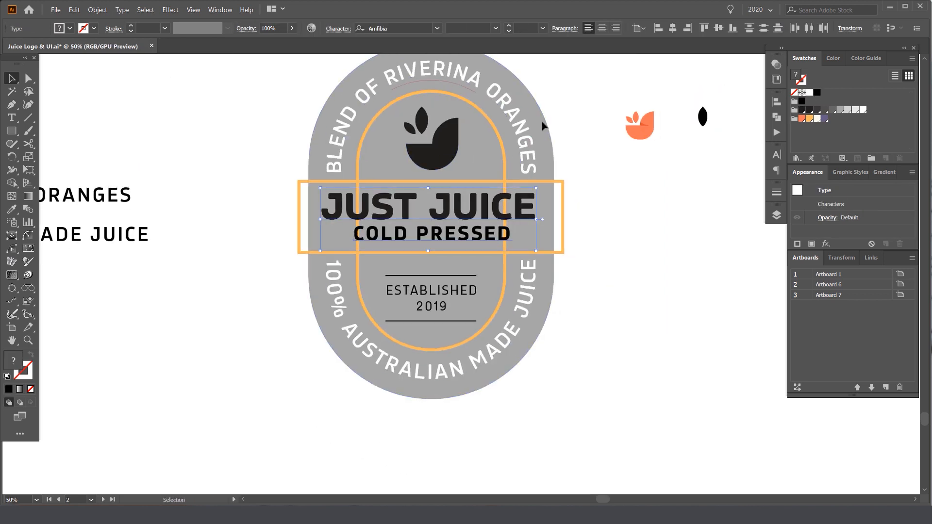
pyautogui.scroll(1, 510, 194)
pyautogui.click(509, 188)
pyautogui.click(554, 194)
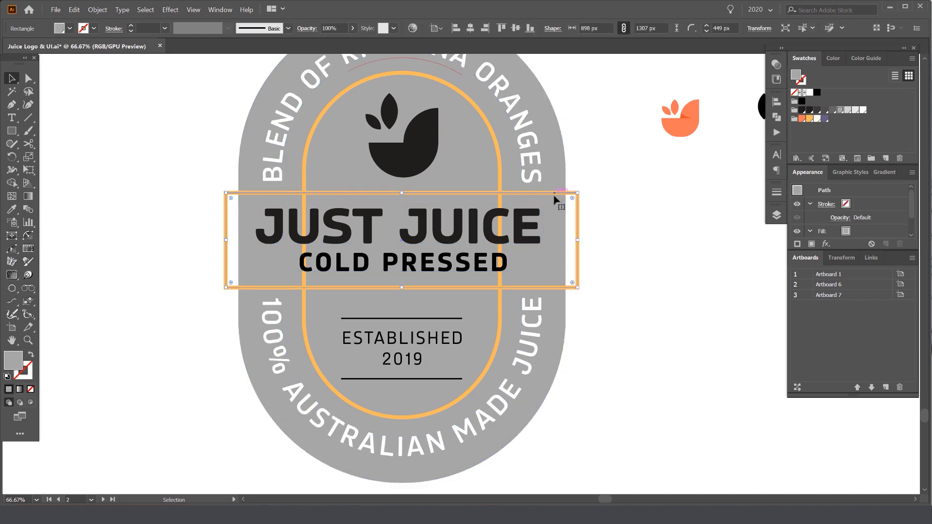
pyautogui.moveTo(555, 193); pyautogui.dragTo(570, 240)
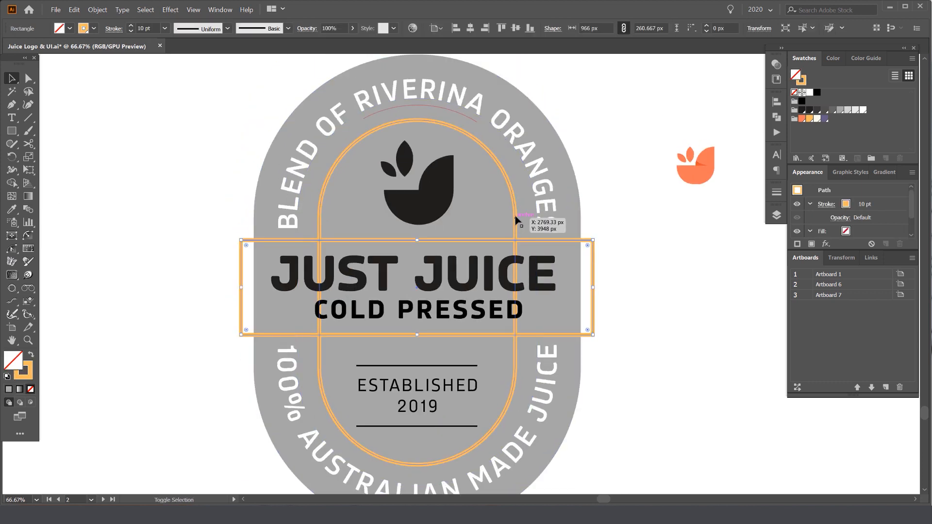
pyautogui.click(516, 221)
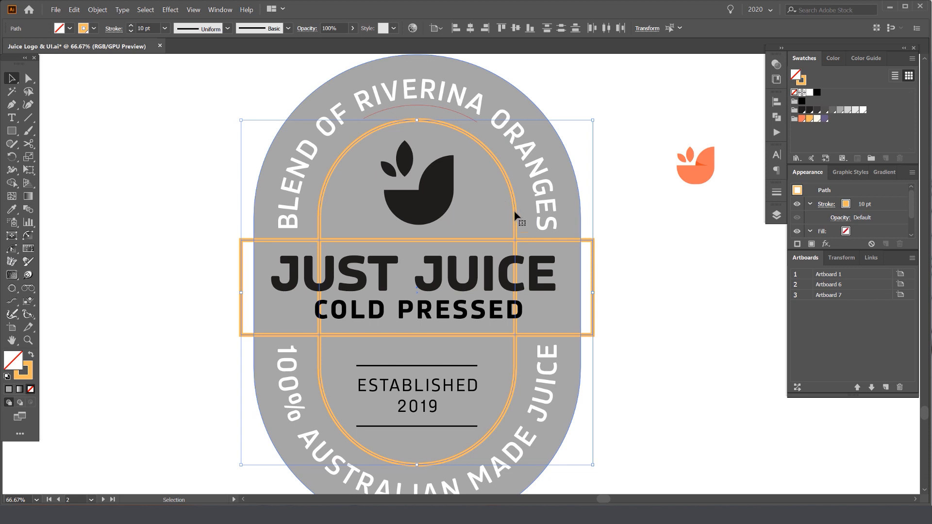
pyautogui.click(610, 233)
pyautogui.moveTo(573, 240); pyautogui.dragTo(674, 227)
pyautogui.hotkey('ctrl', 'z')
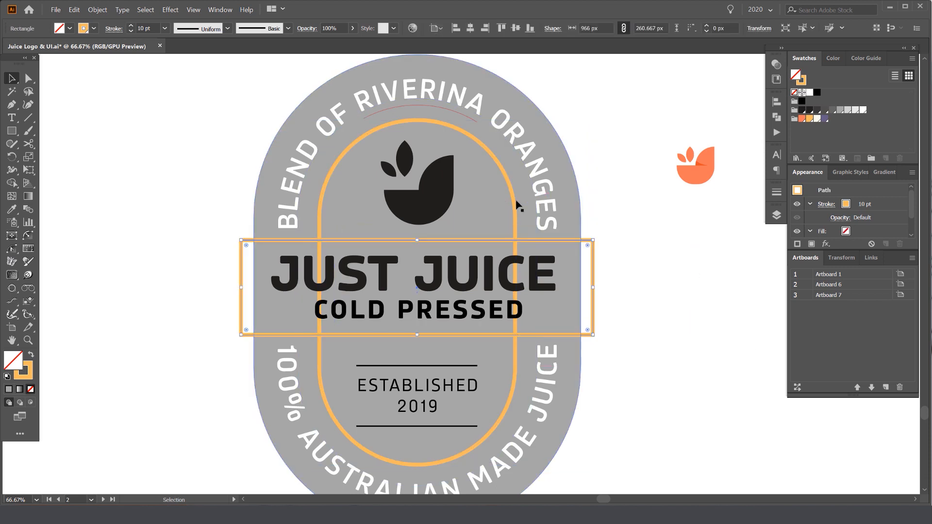
pyautogui.click(515, 200)
pyautogui.moveTo(514, 200); pyautogui.dragTo(591, 167)
pyautogui.hotkey('ctrl', 'z')
# Merge the orange rectangle and the rounded inner outline into one cross-shaped outline with the Shape Builder tool
pyautogui.moveTo(574, 240); pyautogui.dragTo(534, 229)
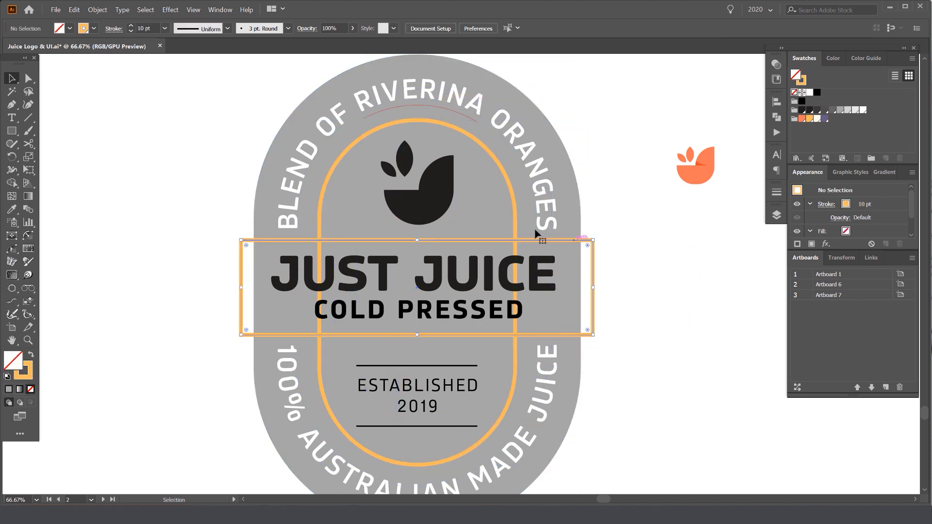
pyautogui.keyDown('shift'); pyautogui.click(514, 219); pyautogui.keyUp('shift')
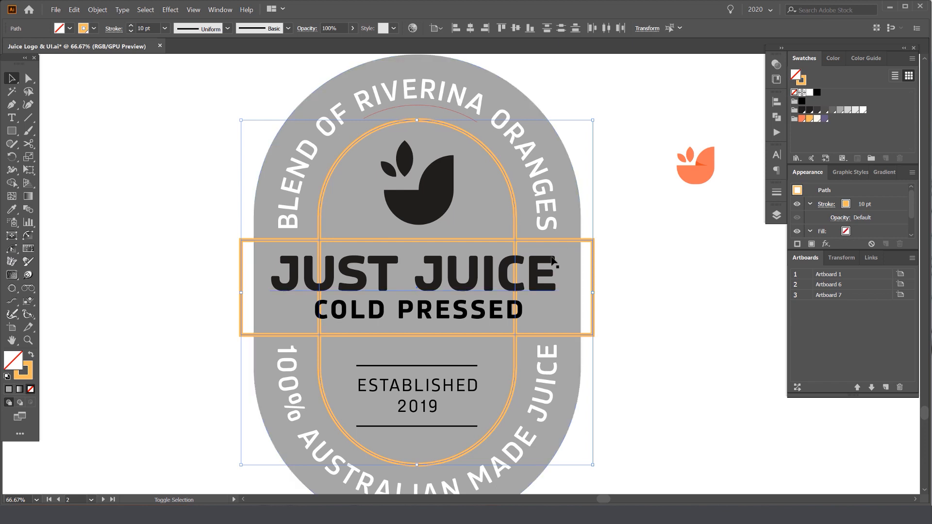
pyautogui.hotkey('shift', 'm')
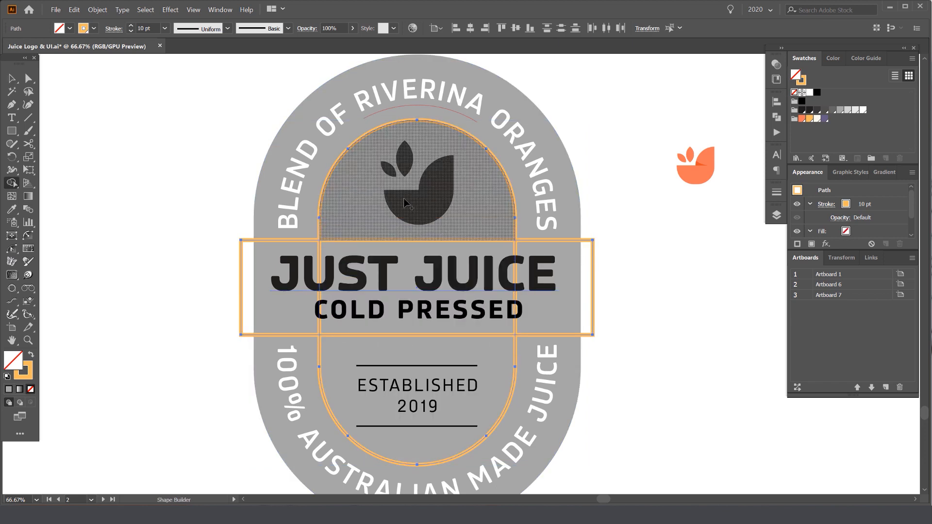
pyautogui.moveTo(407, 205)
pyautogui.mouseDown()
pyautogui.moveTo(403, 365)
pyautogui.moveTo(497, 293)
pyautogui.moveTo(558, 271)
pyautogui.mouseUp()
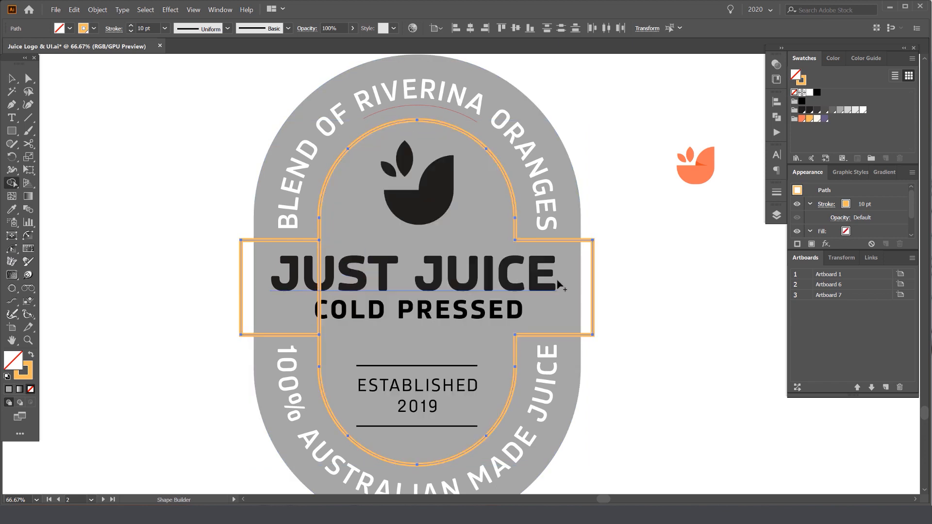
pyautogui.moveTo(312, 282); pyautogui.dragTo(303, 287)
pyautogui.press('v')
pyautogui.click(656, 296)
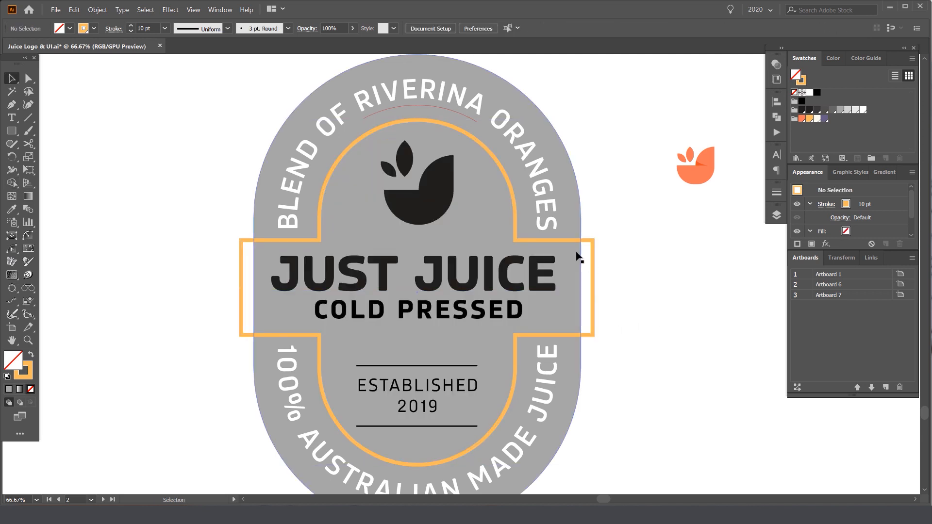
pyautogui.scroll(-1, 715, 257)
pyautogui.moveTo(553, 240); pyautogui.dragTo(624, 266)
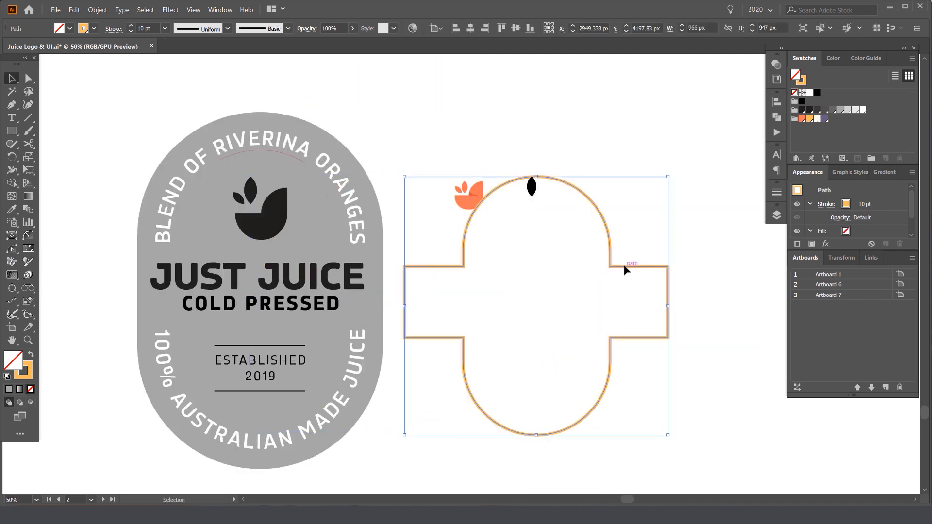
pyautogui.click(634, 249)
pyautogui.hotkey('ctrl', 'z')
pyautogui.hotkey('ctrl', 'z')
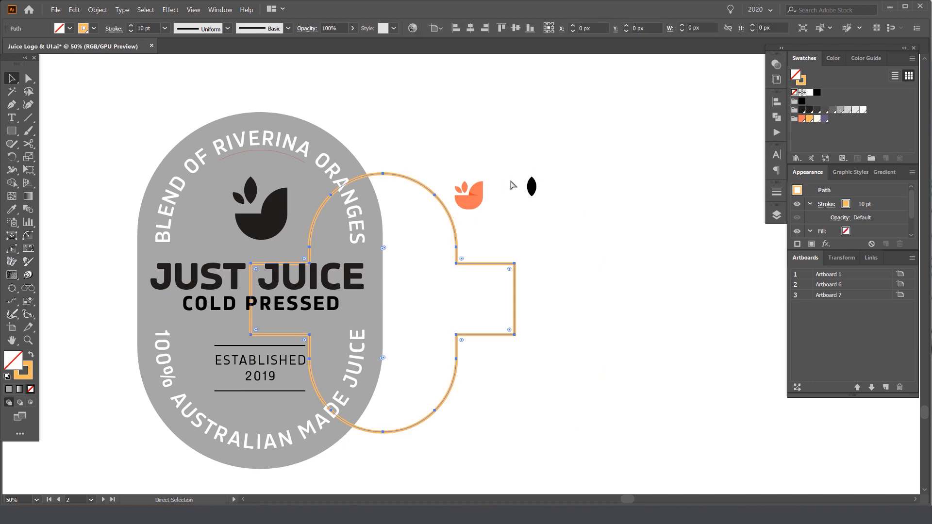
# Scale the merged orange outline to about 987 × 968 px centred on the label and set its stroke to 6 pt
pyautogui.scroll(2, 261, 164)
pyautogui.moveTo(261, 164); pyautogui.dragTo(376, 131)
pyautogui.scroll(-2, 376, 131)
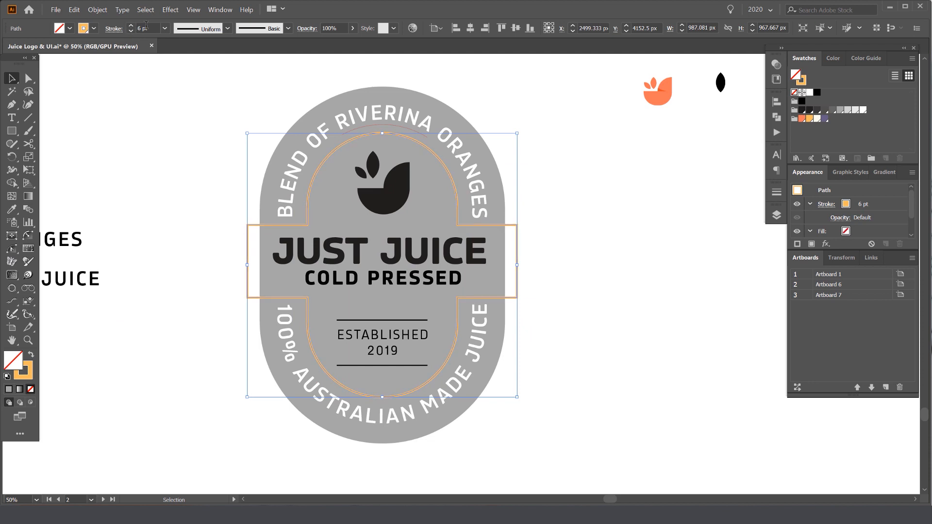
# Create an inner copy of the merged orange outline with Offset Path at -15 px and mitered joins
pyautogui.scroll(1, 253, 186)
pyautogui.click(97, 10)
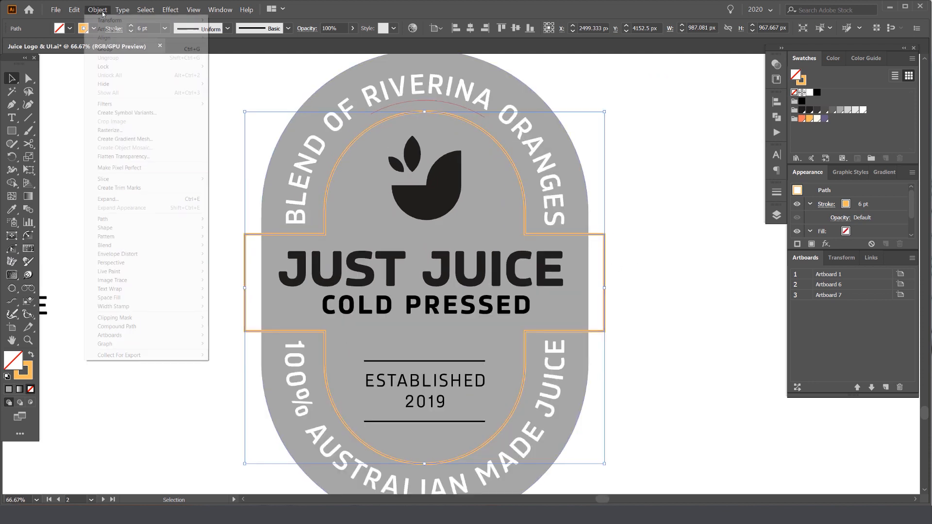
pyautogui.moveTo(123, 219)
pyautogui.click(234, 283)
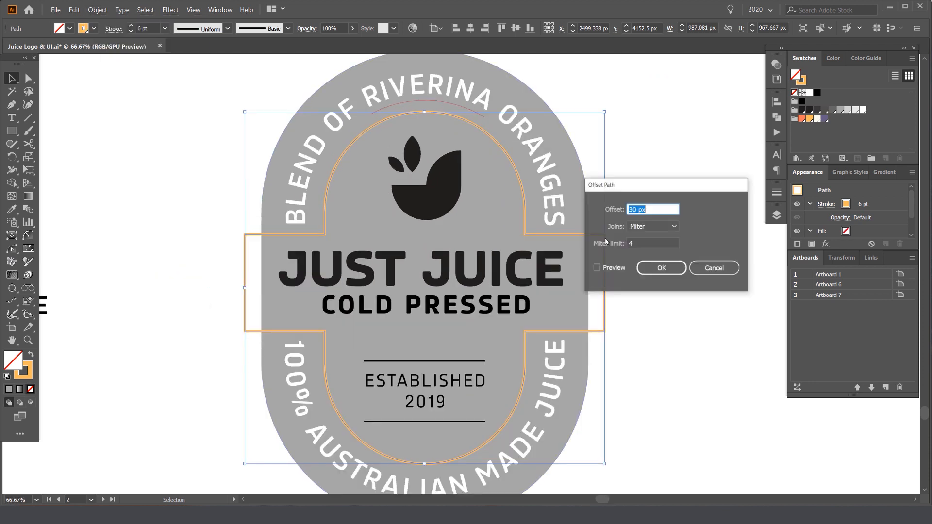
pyautogui.click(619, 267)
pyautogui.hotkey('shift', 'Down')
pyautogui.hotkey('shift', 'Down')
pyautogui.hotkey('shift', 'Down')
pyautogui.hotkey('shift', 'Down')
pyautogui.hotkey('shift', 'Down')
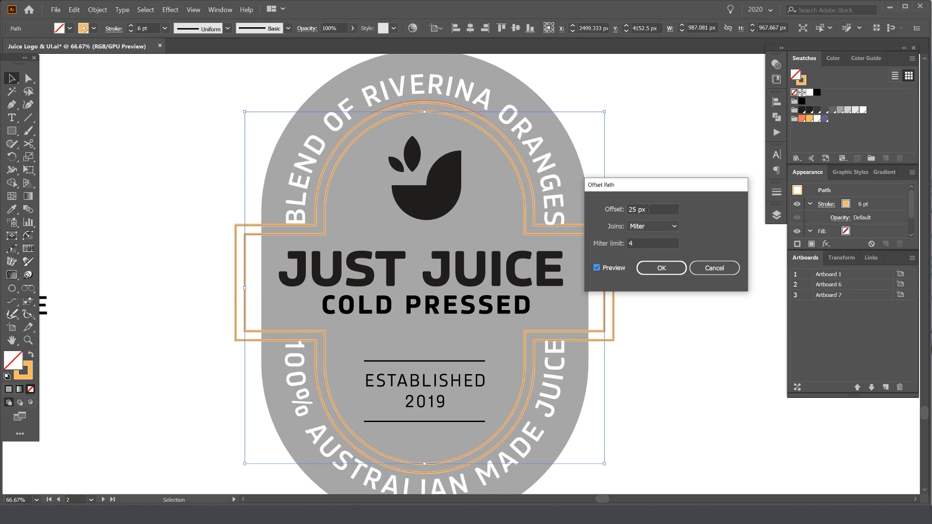
pyautogui.press('Up')
pyautogui.press('Up')
pyautogui.press('Up')
pyautogui.press('Up')
pyautogui.press('Up')
pyautogui.press('Up')
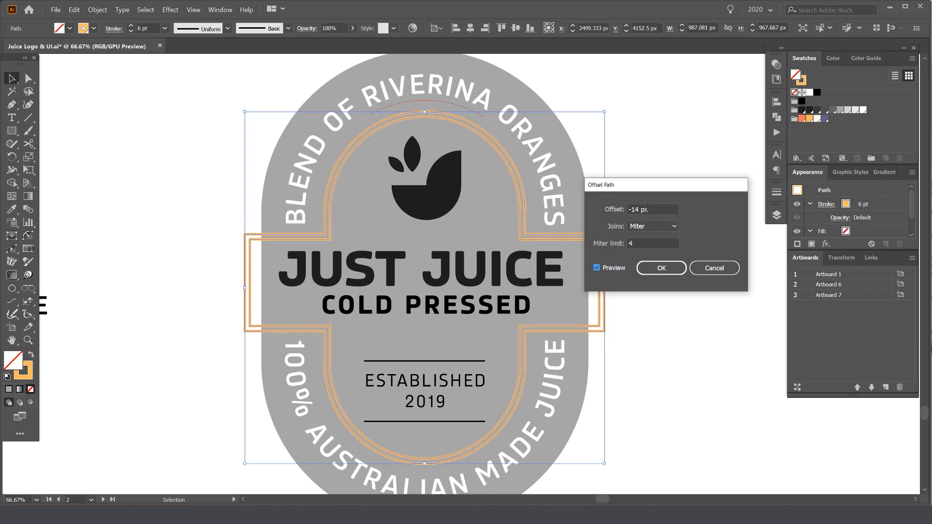
pyautogui.click(655, 266)
pyautogui.press('a')
pyautogui.hotkey('ctrl', 'z')
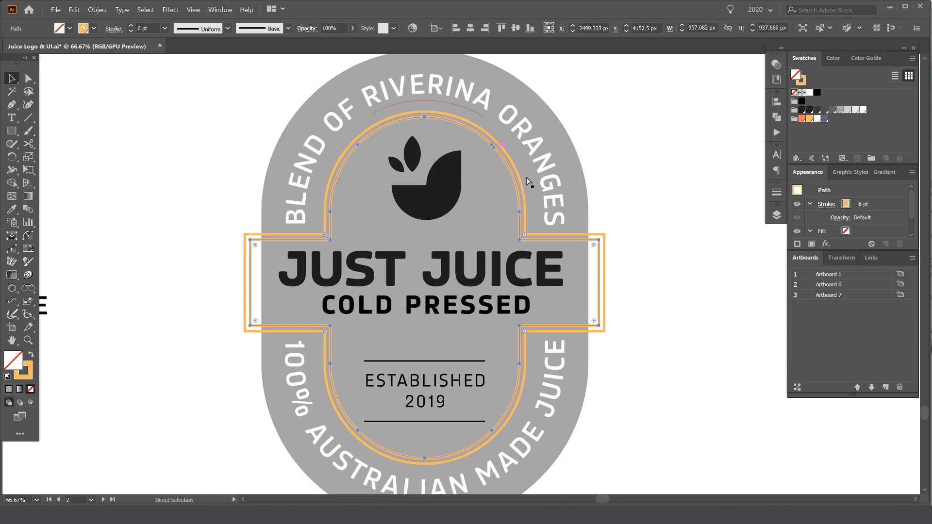
# Offset the inner orange outline by another -15 px with mitered joins to add a third nested line
pyautogui.press('v')
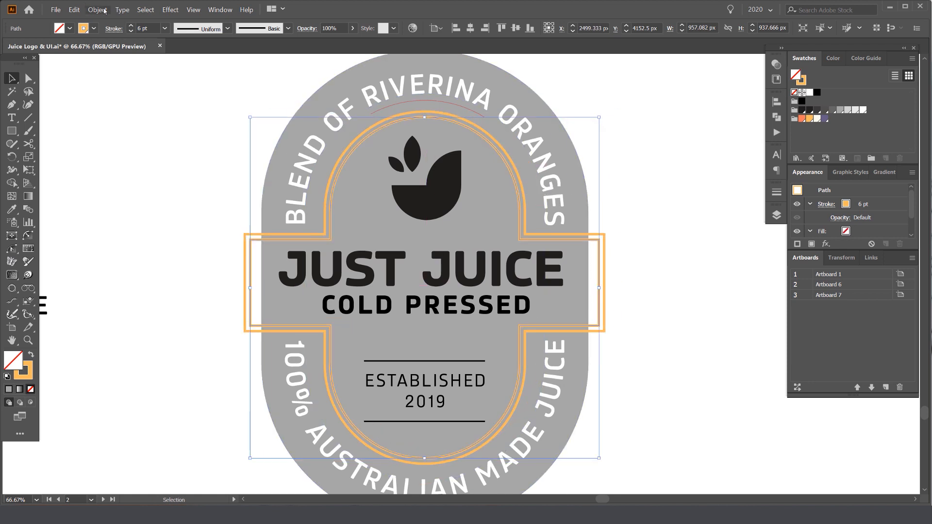
pyautogui.click(105, 10)
pyautogui.moveTo(111, 221)
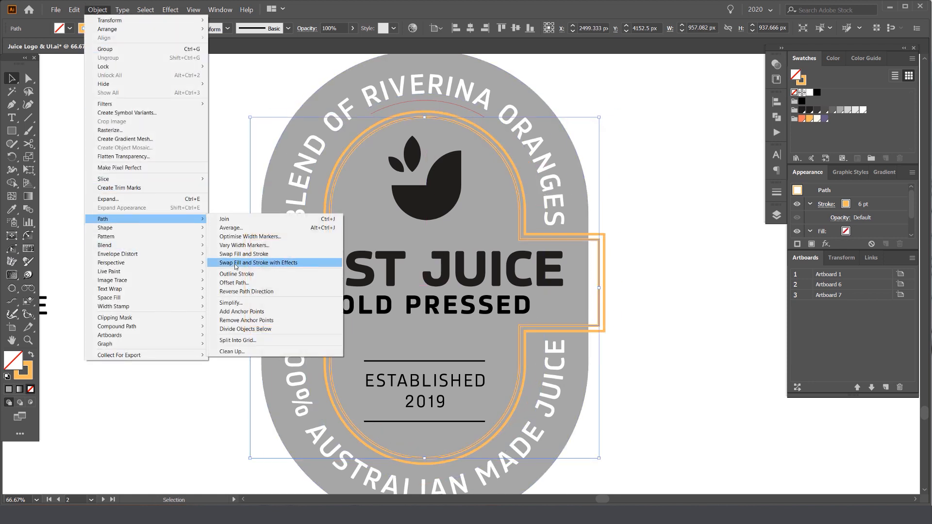
pyautogui.click(233, 282)
pyautogui.click(640, 239)
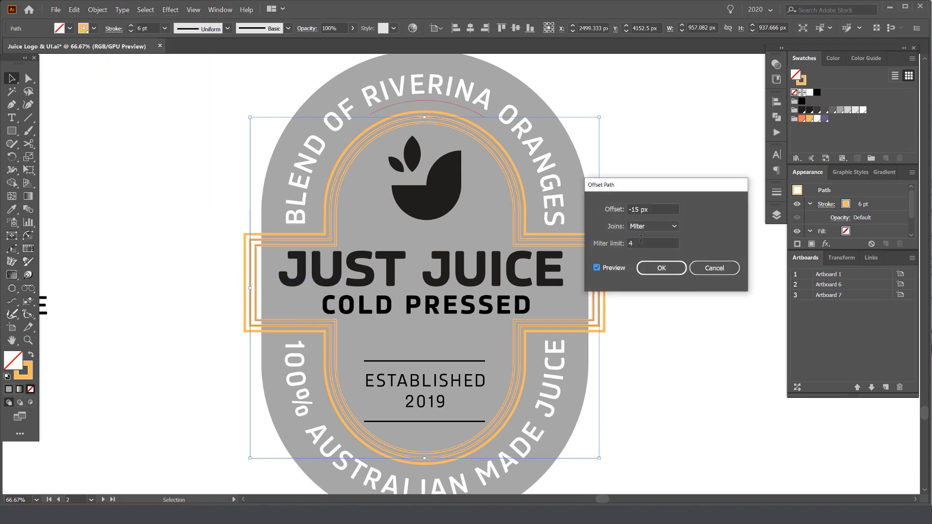
pyautogui.click(634, 209)
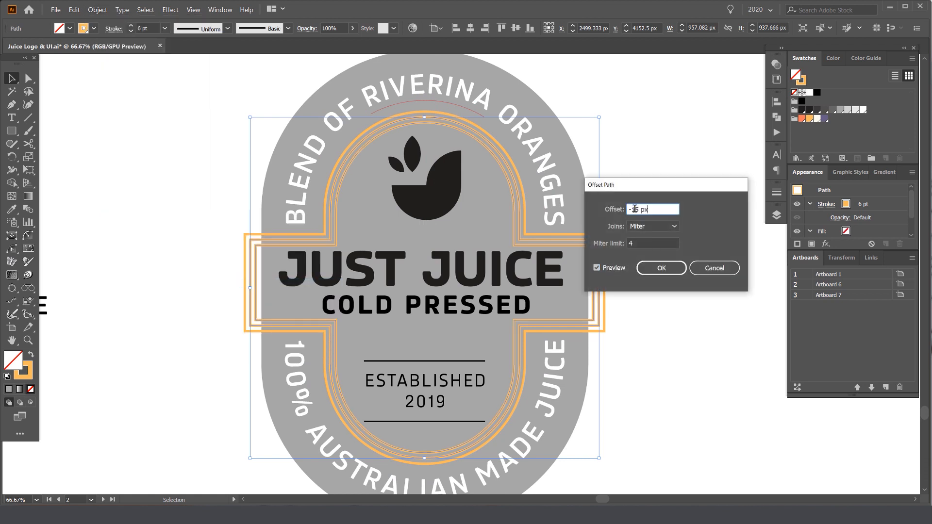
pyautogui.click(658, 268)
pyautogui.click(655, 212)
pyautogui.scroll(-1, 507, 128)
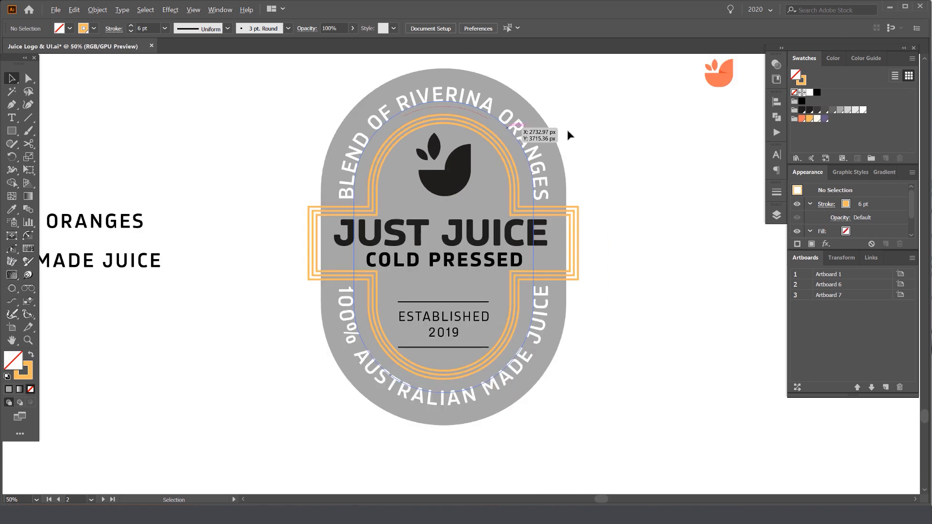
# Select all three nested orange outlines and group them
pyautogui.scroll(2, 570, 200)
pyautogui.scroll(3, 569, 203)
pyautogui.moveTo(571, 254); pyautogui.dragTo(569, 257)
pyautogui.scroll(-3, 623, 229)
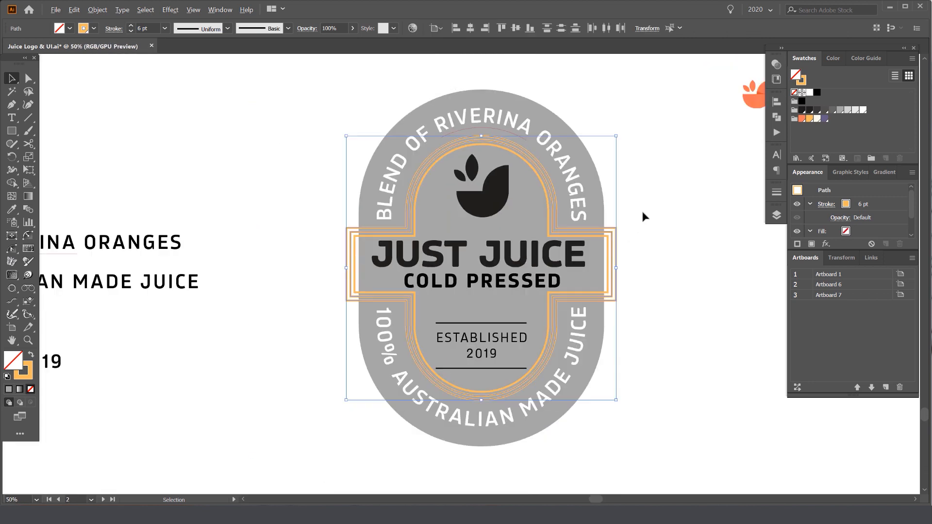
pyautogui.click(652, 200)
pyautogui.scroll(2, 621, 227)
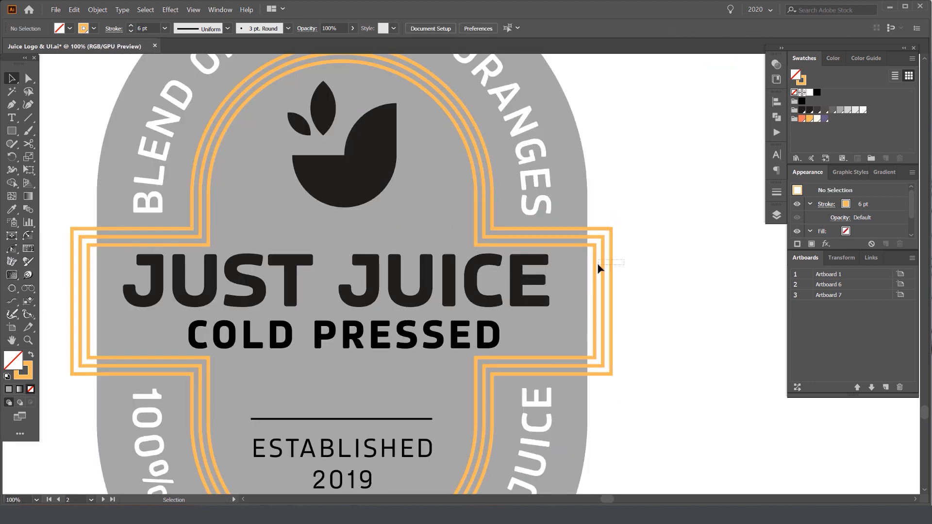
pyautogui.moveTo(594, 264); pyautogui.dragTo(615, 254)
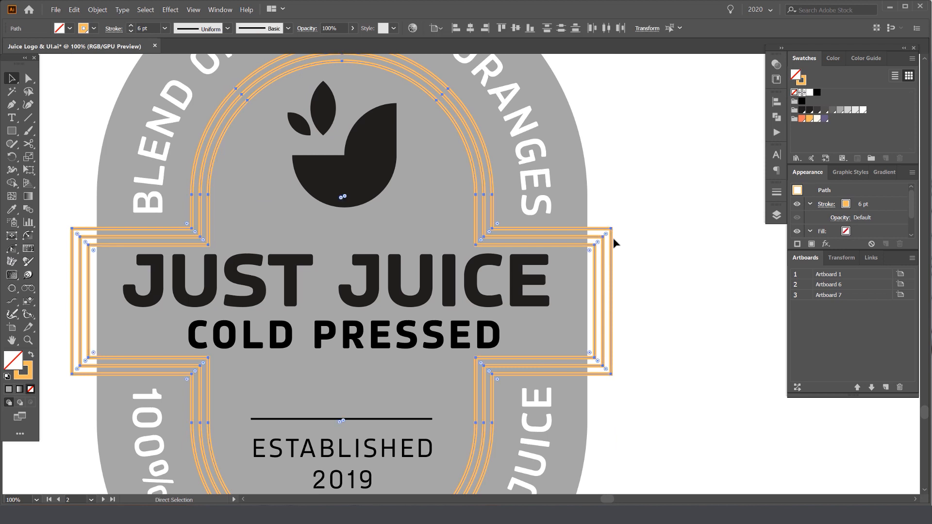
pyautogui.scroll(-2, 616, 239)
pyautogui.click(631, 162)
pyautogui.moveTo(593, 111); pyautogui.dragTo(554, 127)
pyautogui.moveTo(561, 150); pyautogui.dragTo(670, 198)
pyautogui.hotkey('ctrl', 'z')
pyautogui.hotkey('ctrl', 'z')
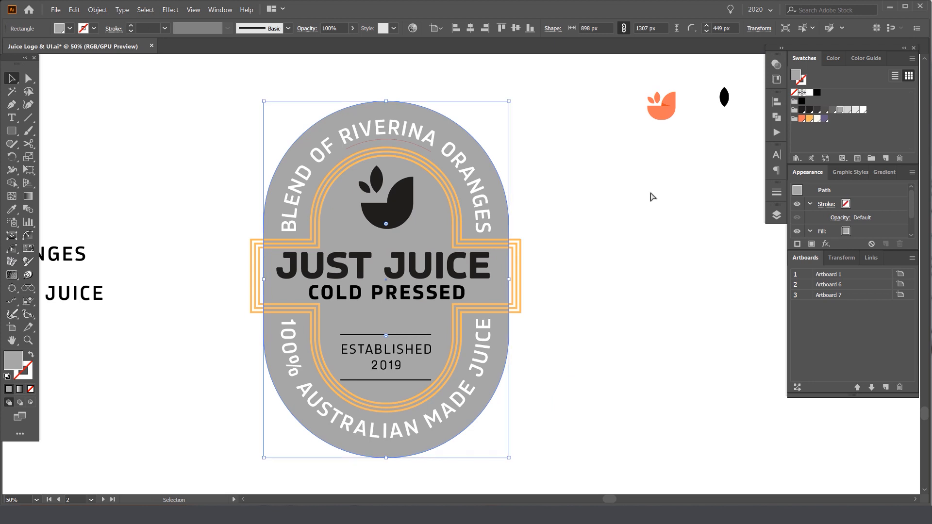
# Duplicate the grey label base in place and bring the copy to the front of all the artwork
pyautogui.press('ctrl')
pyautogui.hotkey('ctrl', 'shift', ']')
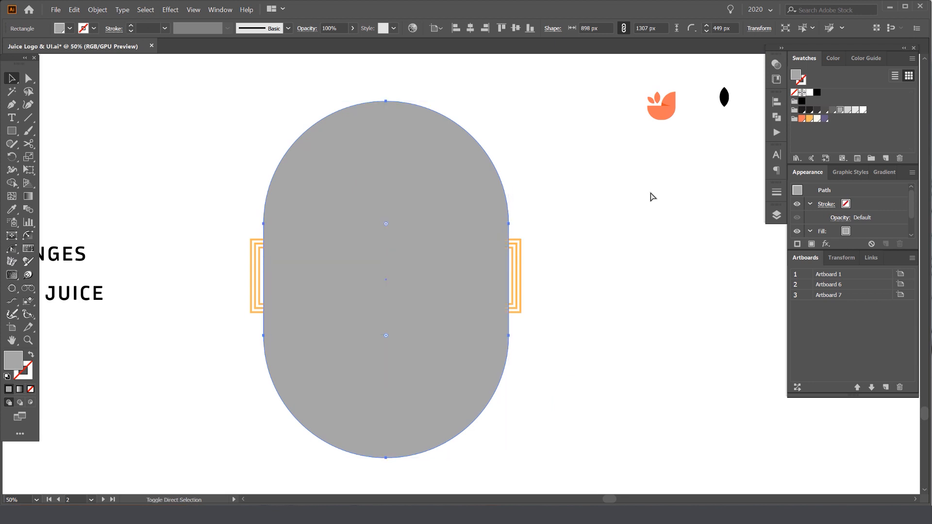
pyautogui.click(534, 237)
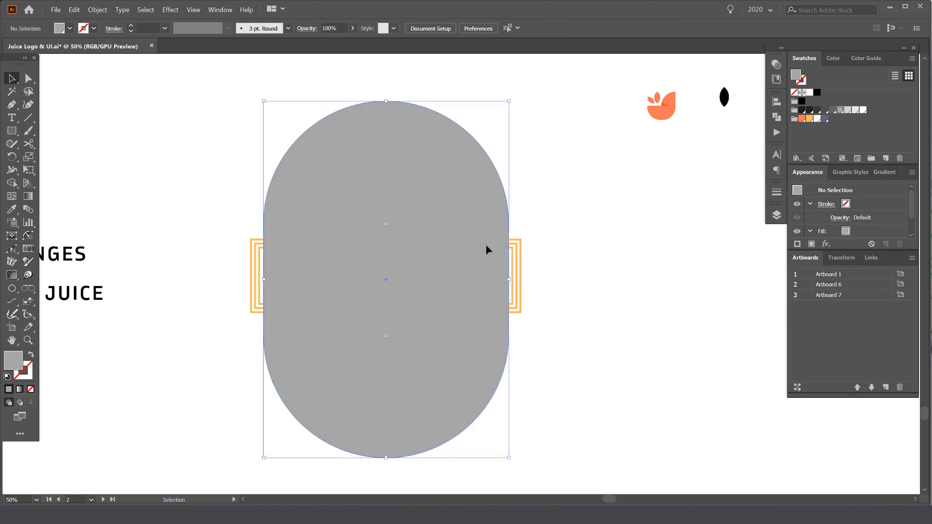
pyautogui.click(485, 245)
pyautogui.keyDown('shift'); pyautogui.click(512, 243); pyautogui.keyUp('shift')
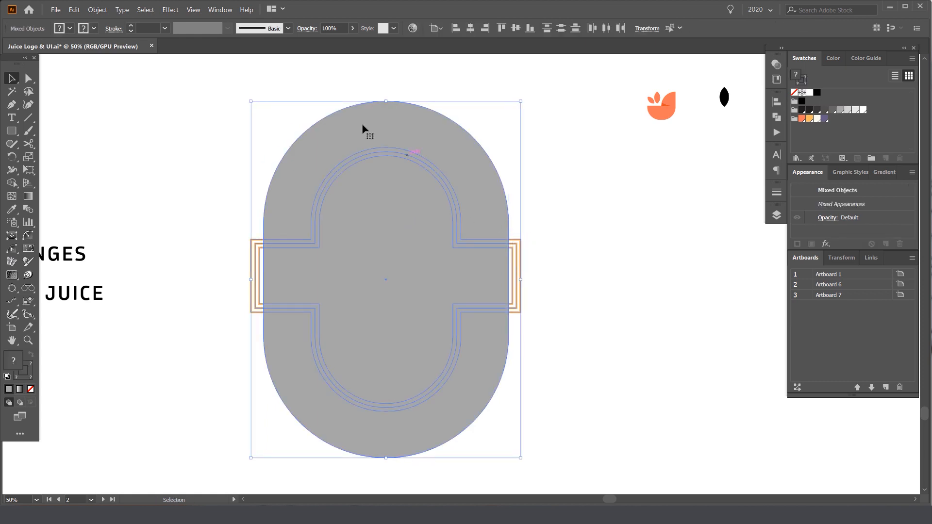
pyautogui.click(104, 9)
pyautogui.moveTo(145, 221)
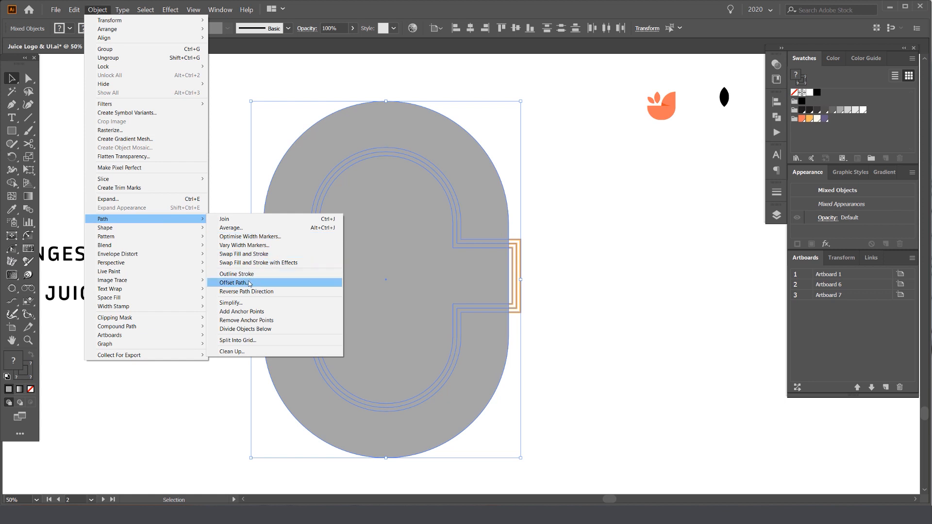
pyautogui.click(249, 283)
pyautogui.press('Escape')
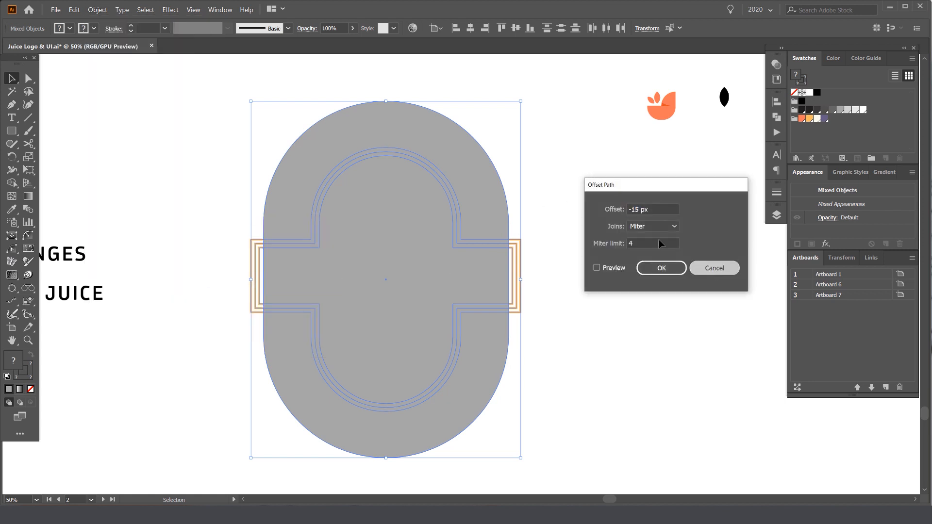
# Make a clipping mask from the front grey shape and the orange outline group to trim the lines at the label's edges
pyautogui.click(512, 203)
pyautogui.click(507, 227)
pyautogui.keyDown('shift'); pyautogui.click(517, 246); pyautogui.keyUp('shift')
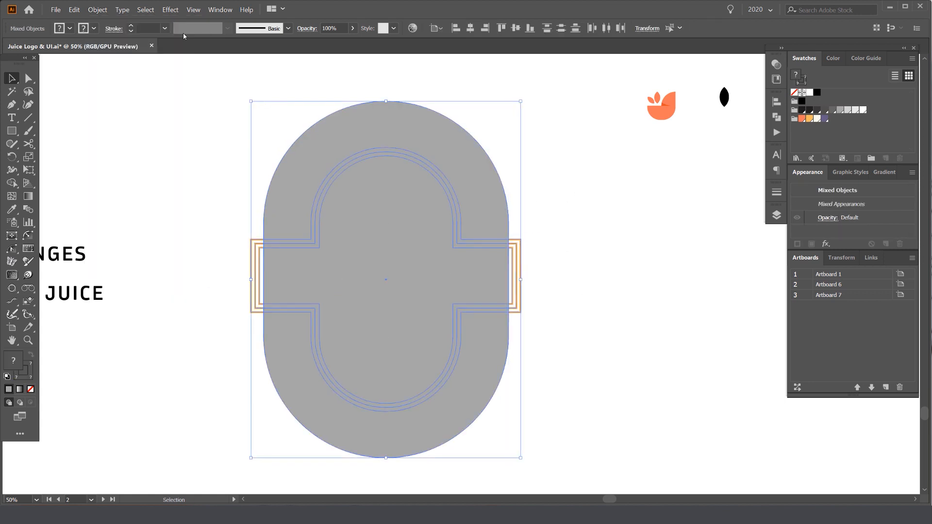
pyautogui.click(105, 13)
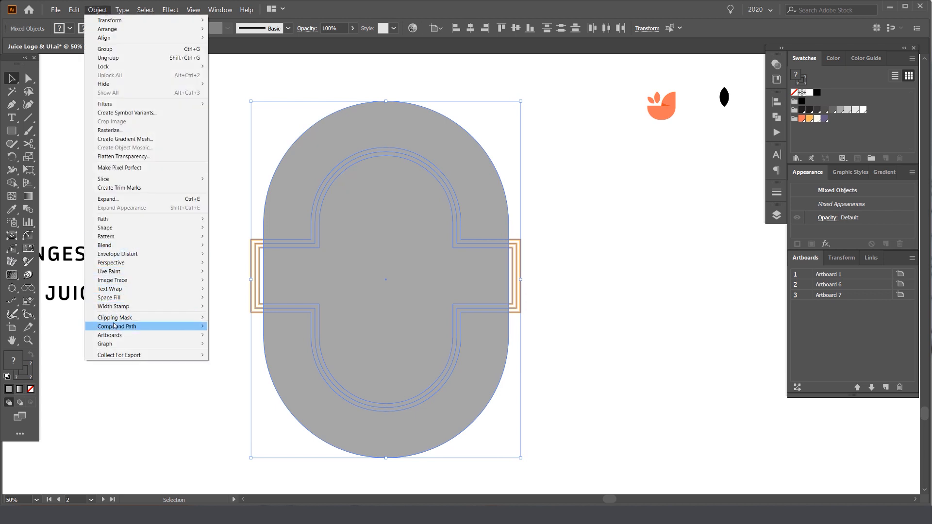
pyautogui.moveTo(194, 317)
pyautogui.click(237, 319)
pyautogui.click(599, 226)
pyautogui.moveTo(576, 140); pyautogui.dragTo(569, 160)
pyautogui.scroll(-2, 591, 150)
pyautogui.scroll(1, 563, 156)
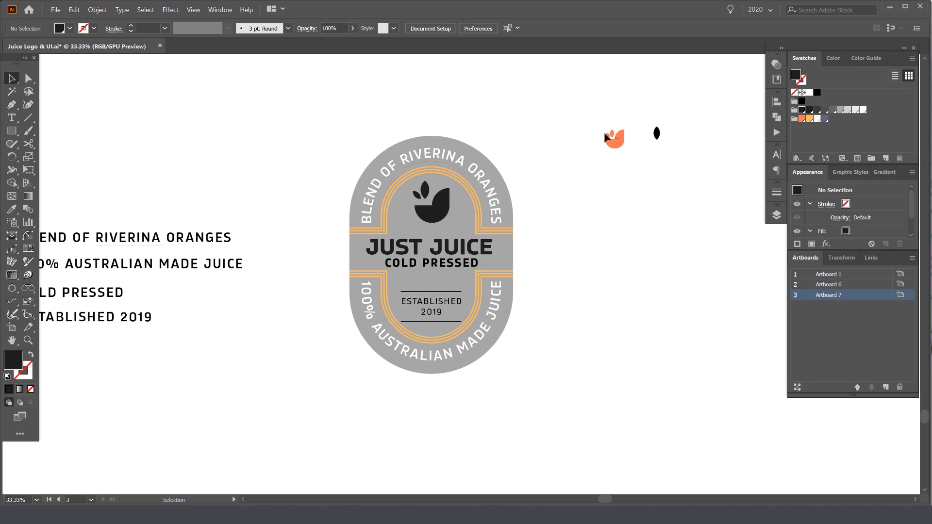
# Duplicate the complete grey label with all its artwork and place the copy beside the original
pyautogui.moveTo(682, 108); pyautogui.dragTo(400, 113)
pyautogui.scroll(-1, 619, 158)
pyautogui.moveTo(454, 147); pyautogui.dragTo(280, 353)
pyautogui.moveTo(299, 293); pyautogui.dragTo(475, 284)
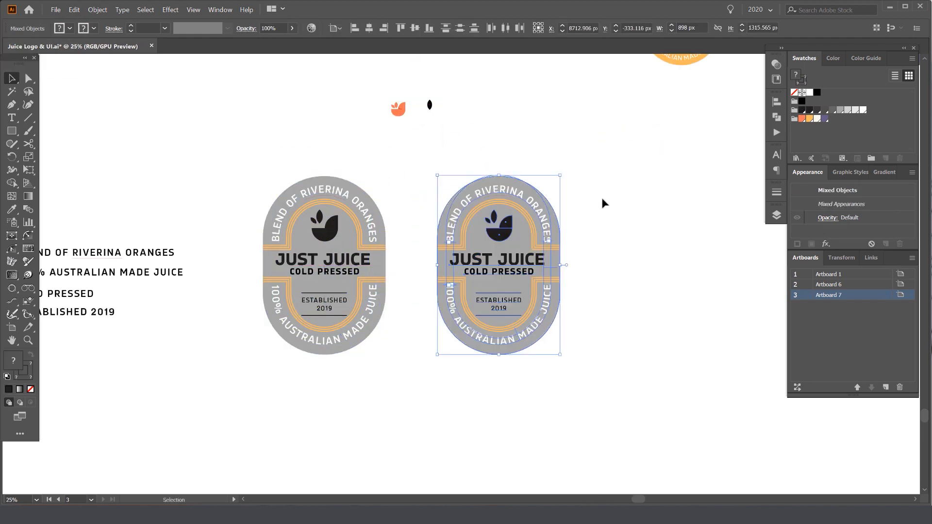
# Isolate the icon group in the copied label for editing its individual shapes
pyautogui.scroll(-1, 601, 196)
pyautogui.moveTo(592, 182); pyautogui.dragTo(534, 214)
pyautogui.click(534, 214)
pyautogui.scroll(3, 514, 204)
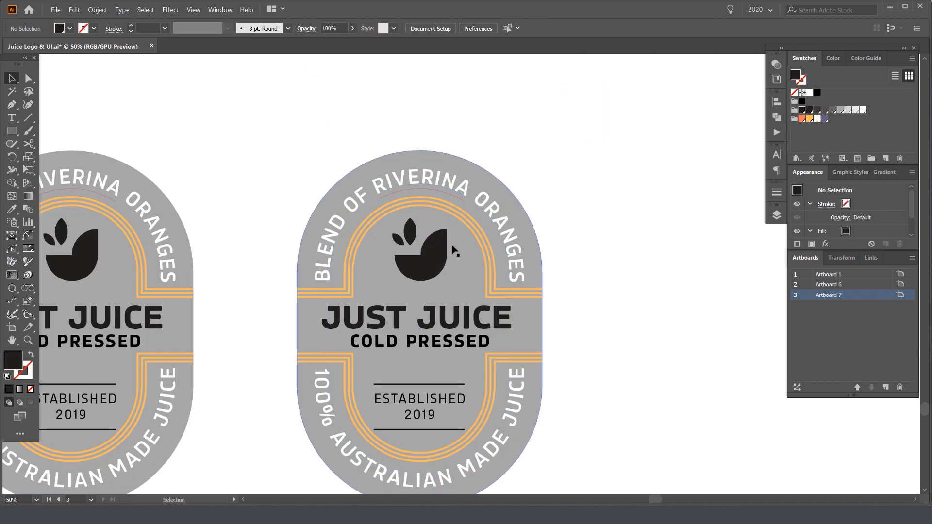
pyautogui.click(426, 264)
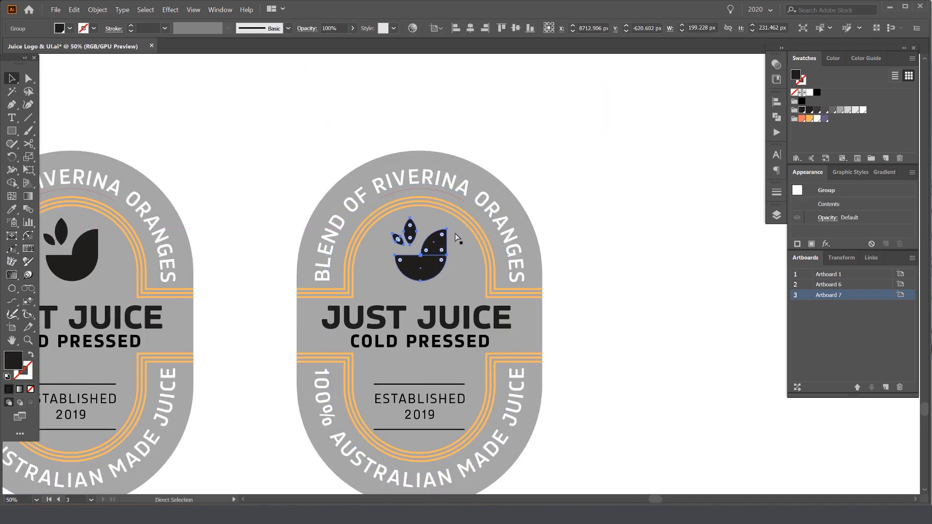
pyautogui.doubleClick(420, 257)
pyautogui.scroll(3, 420, 256)
pyautogui.scroll(1, 418, 248)
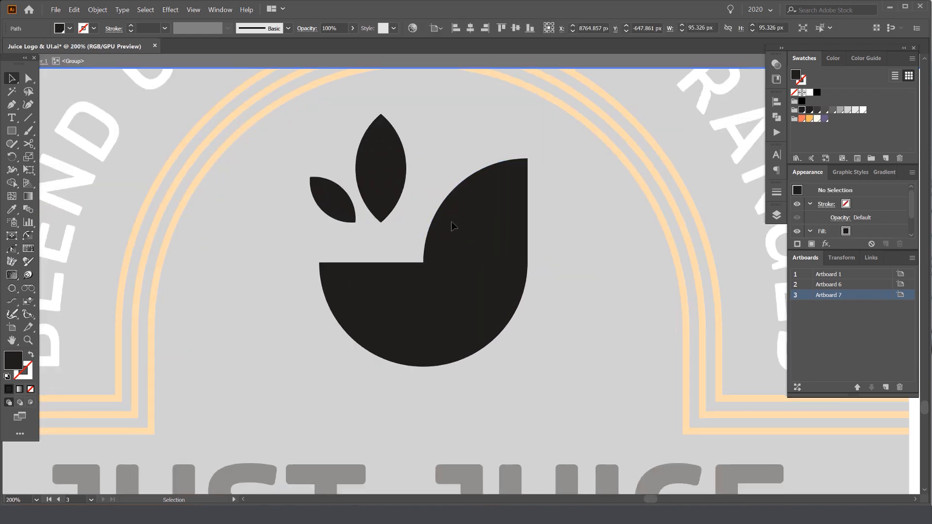
# Draw a closed wedge about 82 px wide and 30 px tall with the Pen tool, covering the quarter circle's lower inner corner along the bowl's edge
pyautogui.scroll(1, 439, 228)
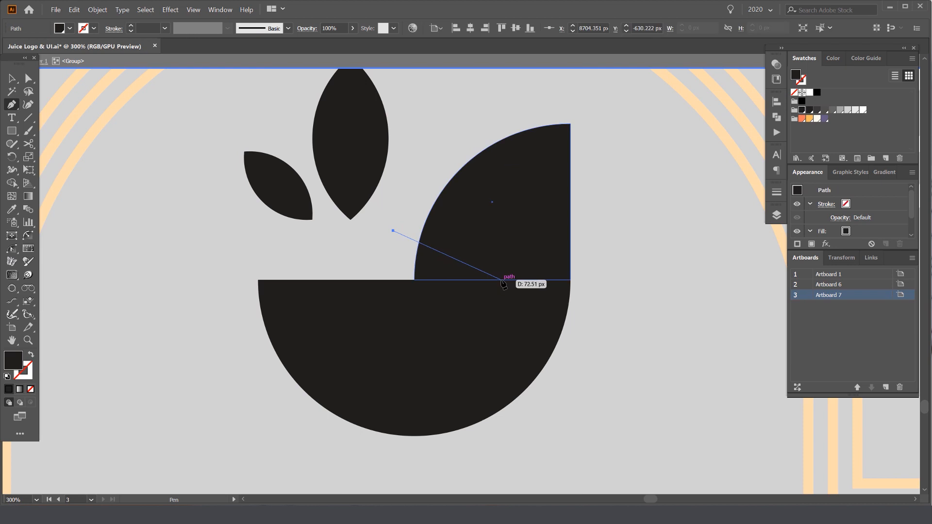
pyautogui.moveTo(569, 283); pyautogui.dragTo(511, 282)
pyautogui.scroll(1, 491, 280)
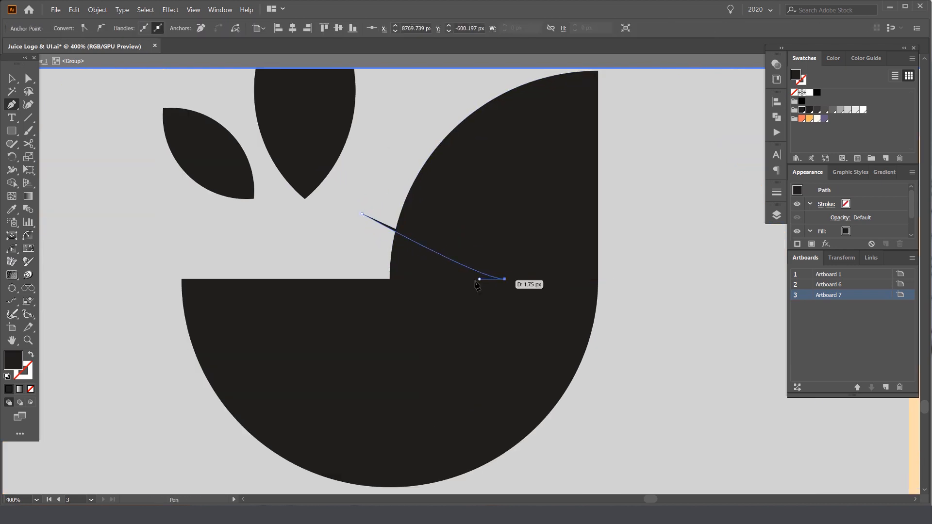
pyautogui.click(325, 279)
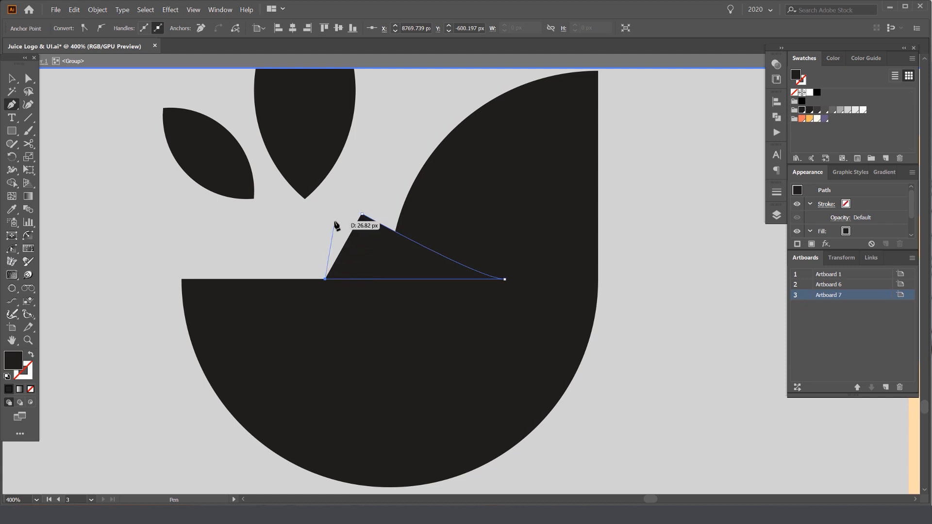
pyautogui.click(362, 214)
# Fill the wedge with the cream swatch, undo moving it, and recolor it with the purple swatch
pyautogui.click(816, 119)
pyautogui.press('v')
pyautogui.moveTo(481, 262); pyautogui.dragTo(193, 198)
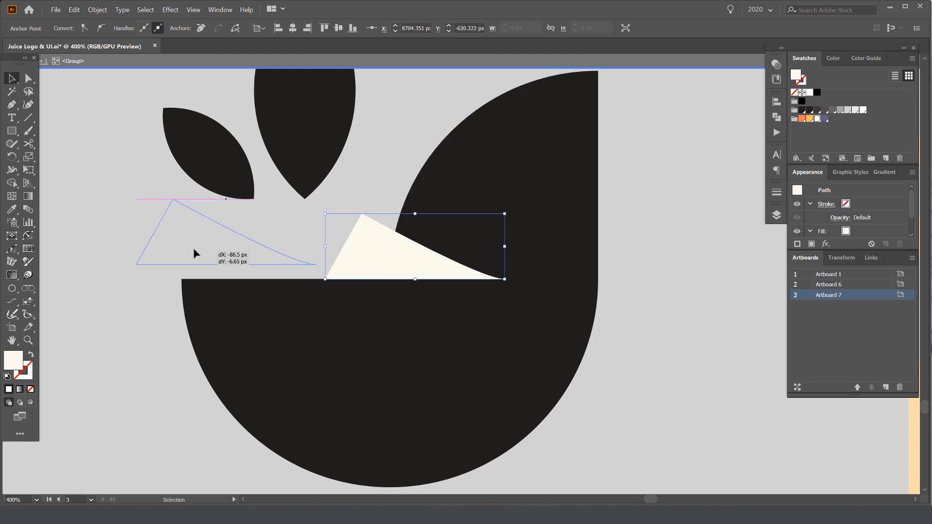
pyautogui.hotkey('ctrl', 'z')
pyautogui.click(825, 119)
pyautogui.press('v')
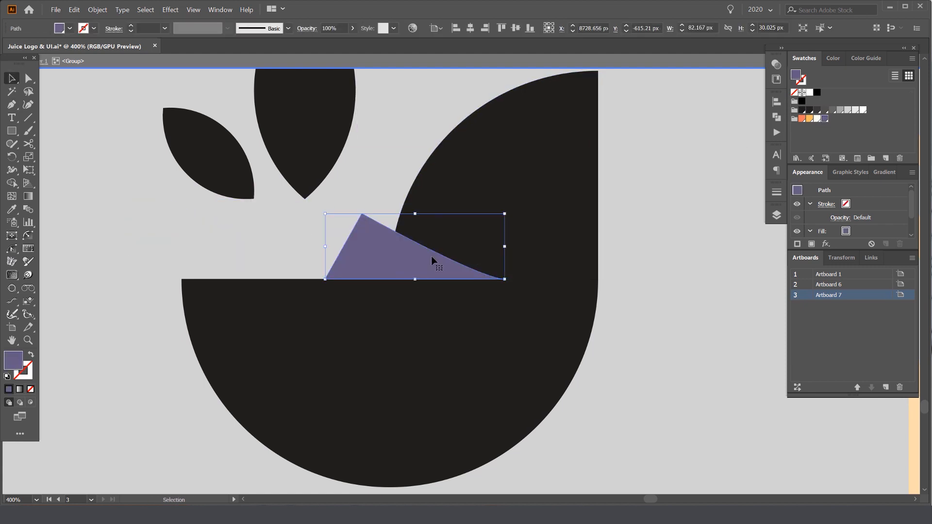
# Try to cut the wedge out of the quarter circle with the Shape Builder, then undo the cut
pyautogui.keyDown('shift'); pyautogui.click(445, 241); pyautogui.keyUp('shift')
pyautogui.hotkey('shift', 'm')
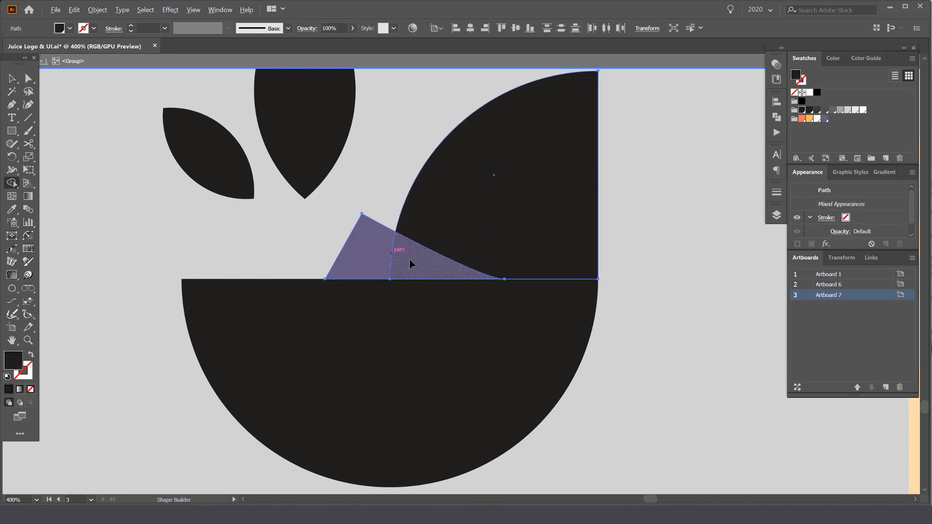
pyautogui.moveTo(363, 247); pyautogui.dragTo(360, 247)
pyautogui.press('v')
pyautogui.click(703, 196)
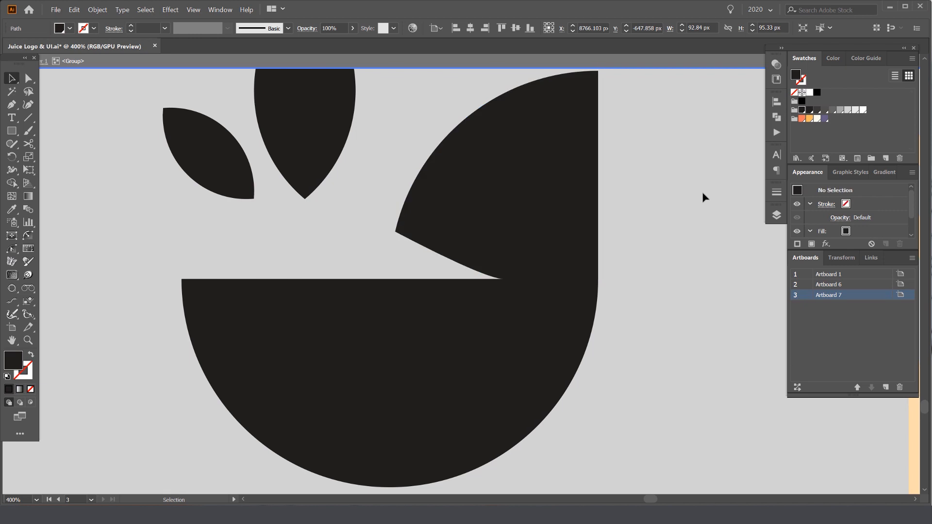
pyautogui.scroll(-4, 702, 195)
pyautogui.moveTo(647, 206); pyautogui.dragTo(559, 229)
pyautogui.scroll(4, 560, 226)
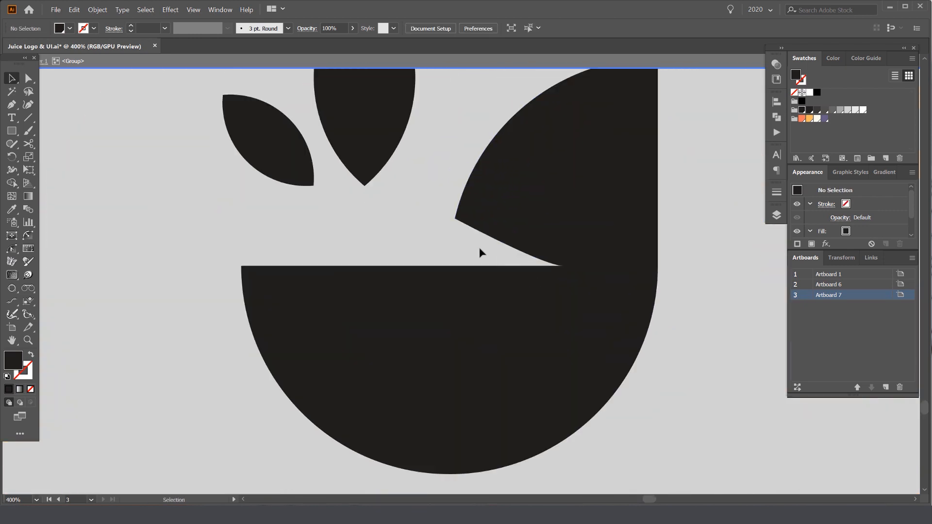
pyautogui.scroll(-4, 480, 252)
pyautogui.scroll(2, 473, 247)
pyautogui.scroll(2, 475, 245)
pyautogui.hotkey('ctrl', 'z')
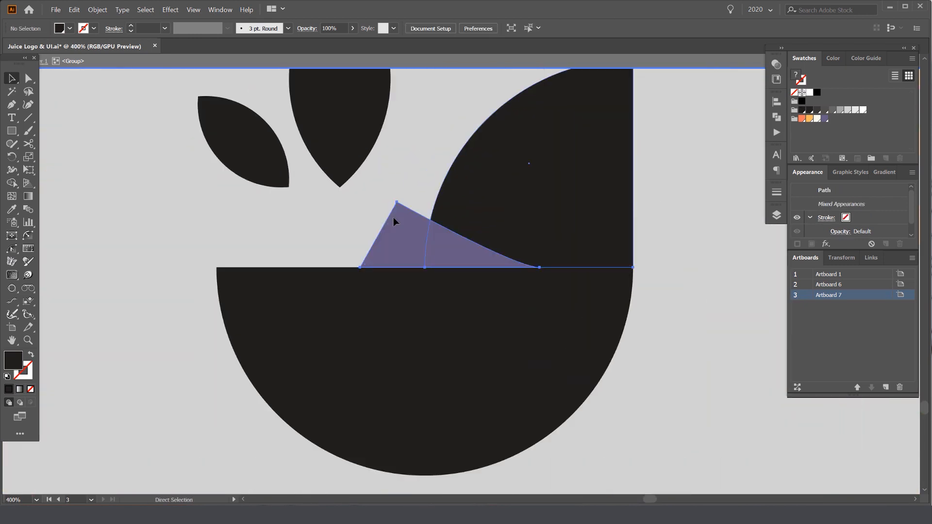
# Fill only the wedge with the light orange swatch and set its blending mode to Multiply
pyautogui.click(404, 202)
pyautogui.click(402, 230)
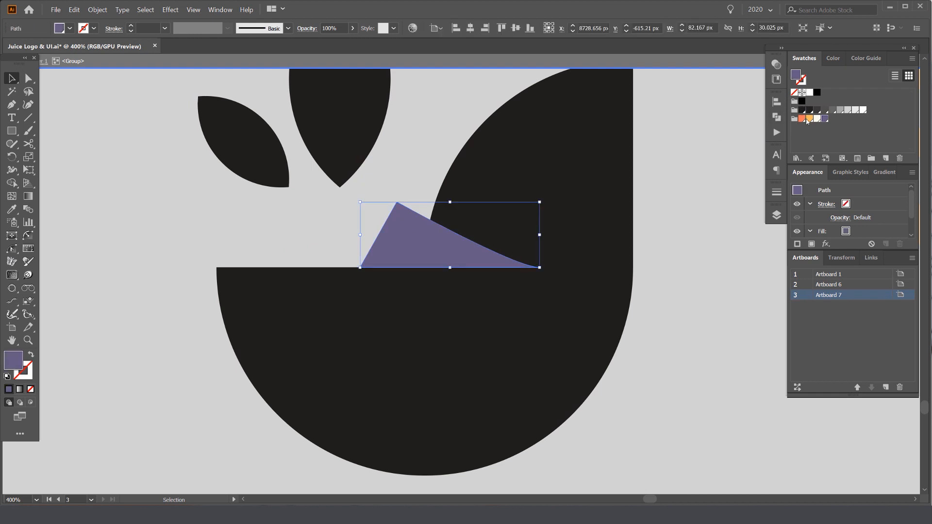
pyautogui.click(809, 118)
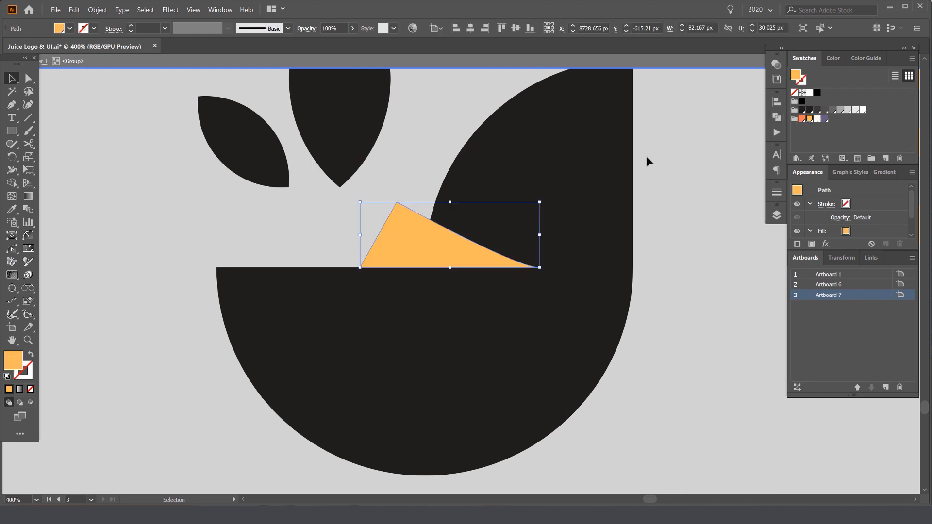
pyautogui.click(778, 67)
pyautogui.click(673, 75)
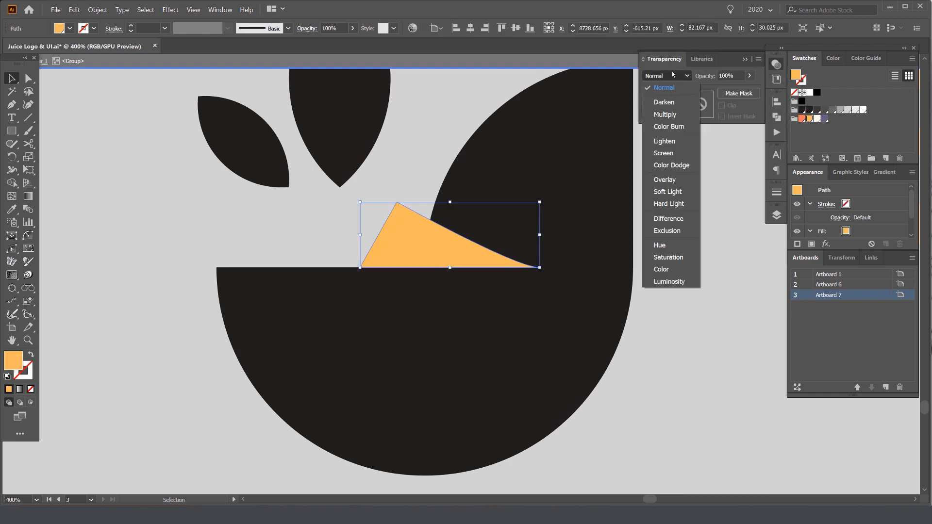
pyautogui.click(657, 113)
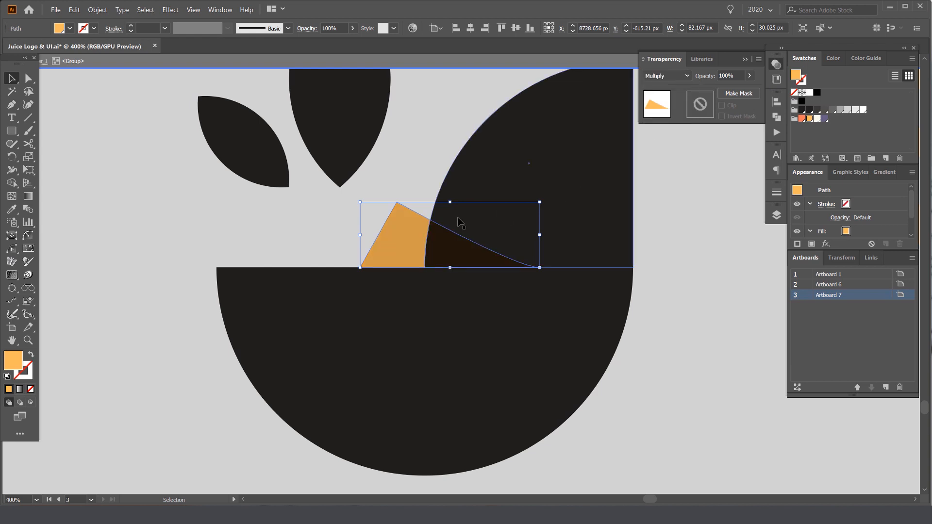
# Remove the part of the wedge outside the quarter circle with the Shape Builder and exit the icon group
pyautogui.keyDown('shift'); pyautogui.click(473, 212); pyautogui.keyUp('shift')
pyautogui.hotkey('shift', 'm')
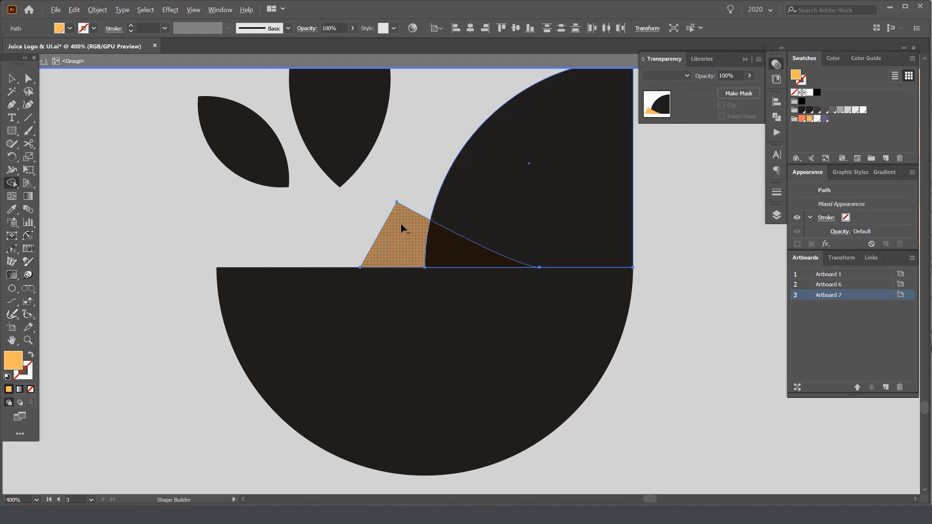
pyautogui.keyDown('alt'); pyautogui.click(407, 233); pyautogui.keyUp('alt')
pyautogui.press('Escape')
pyautogui.scroll(-1, 661, 209)
pyautogui.press('v')
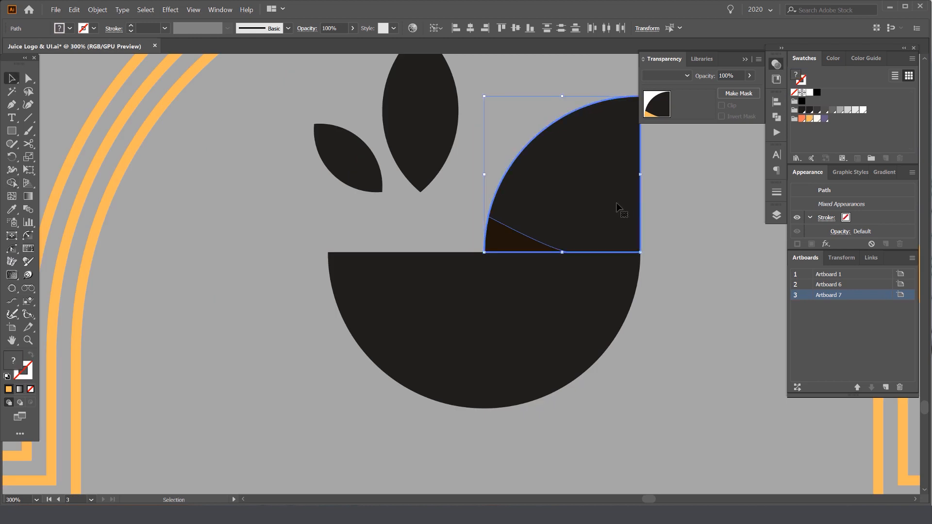
# Fill the whole icon group with the light orange swatch
pyautogui.click(696, 196)
pyautogui.click(574, 182)
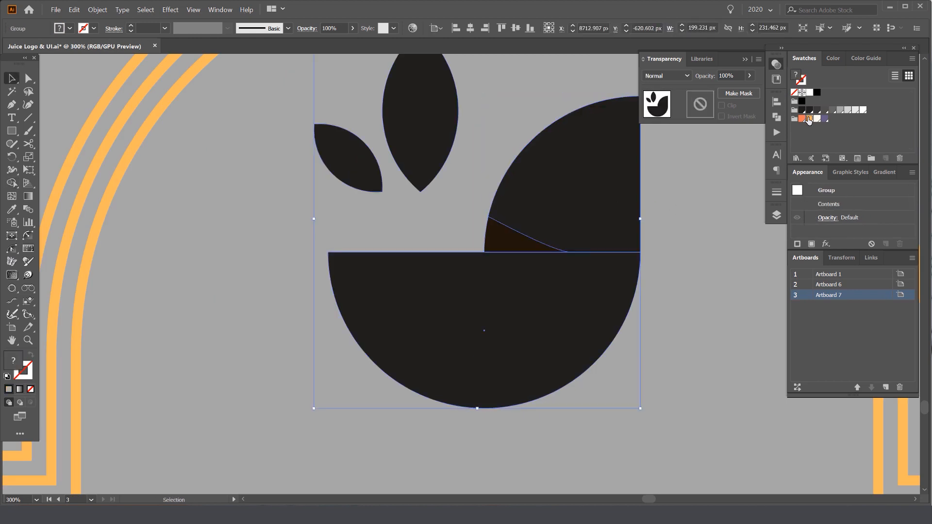
pyautogui.click(808, 118)
# Examine the wedge's shading inside the icon and check its blending mode
pyautogui.scroll(-1, 661, 193)
pyautogui.moveTo(551, 216); pyautogui.dragTo(589, 203)
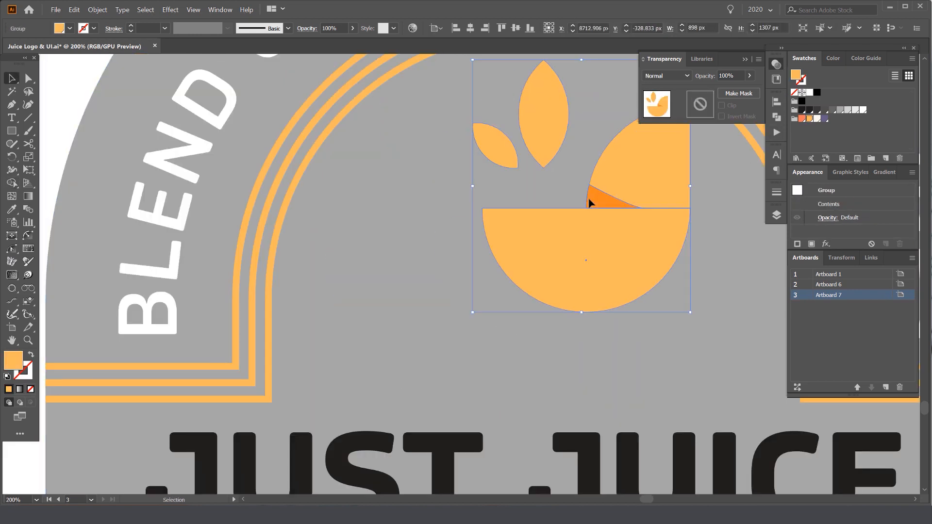
pyautogui.hotkey('ctrl', 'z')
pyautogui.click(674, 202)
pyautogui.click(559, 221)
pyautogui.scroll(3, 559, 218)
pyautogui.keyDown('ctrl'); pyautogui.click(520, 217); pyautogui.keyUp('ctrl')
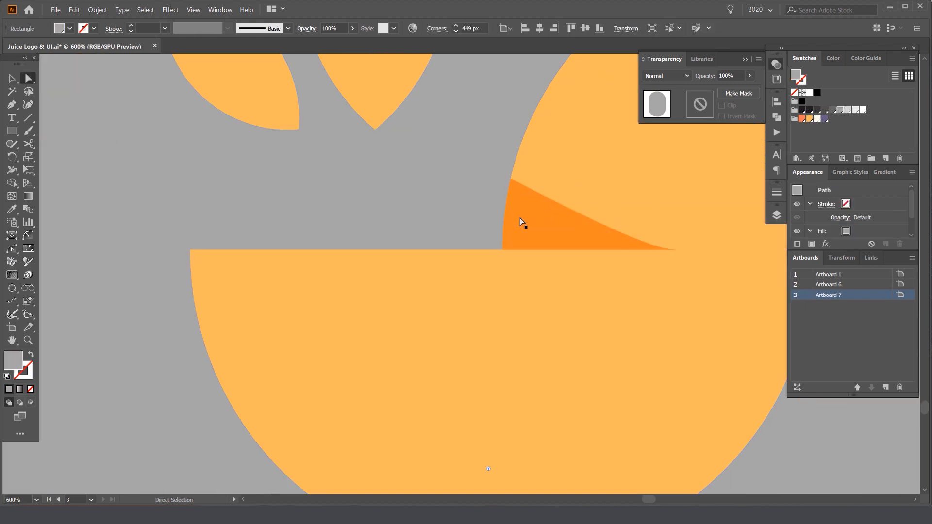
pyautogui.moveTo(520, 217); pyautogui.dragTo(578, 198)
pyautogui.hotkey('ctrl', 'z')
pyautogui.click(667, 75)
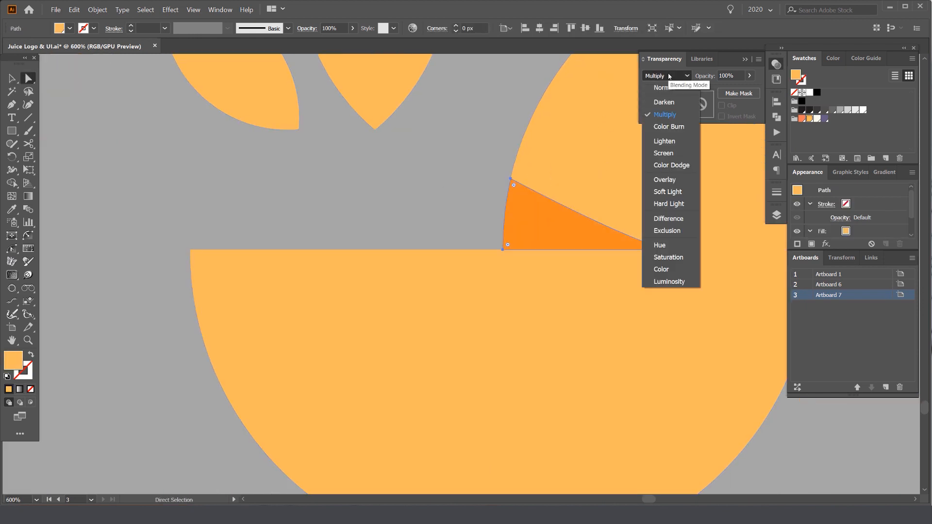
pyautogui.click(668, 75)
pyautogui.scroll(-4, 450, 189)
pyautogui.moveTo(434, 209); pyautogui.dragTo(365, 248)
pyautogui.scroll(-2, 366, 248)
pyautogui.click(593, 212)
pyautogui.press('v')
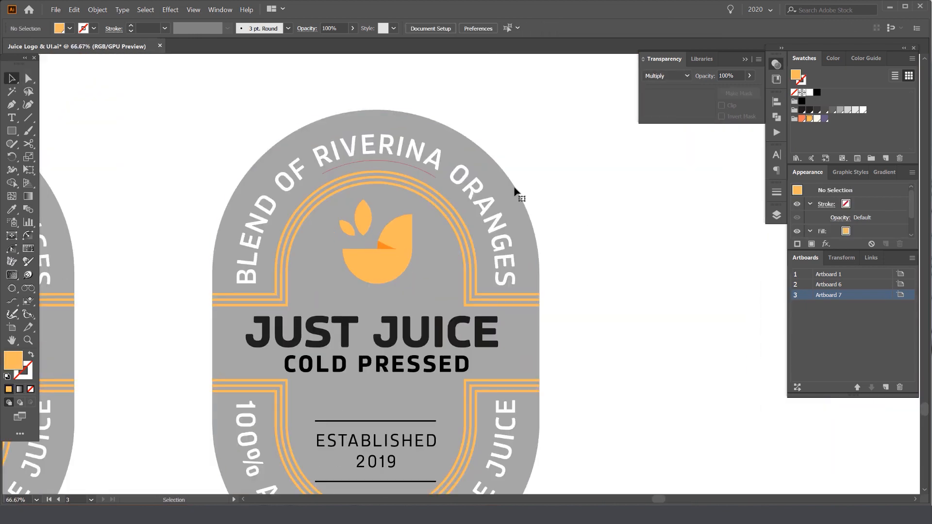
# Fill the copied label's grey base shape with the light orange swatch
pyautogui.click(514, 190)
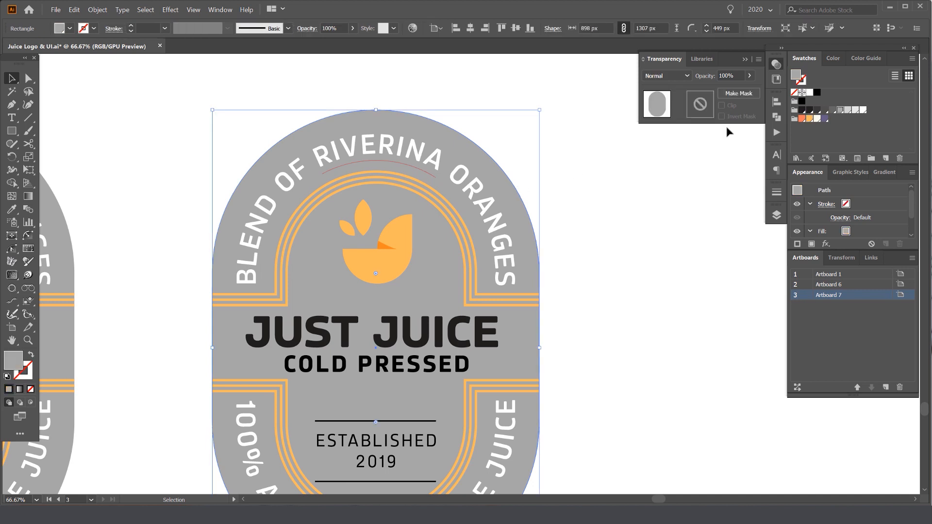
pyautogui.click(809, 119)
pyautogui.click(802, 119)
pyautogui.click(836, 58)
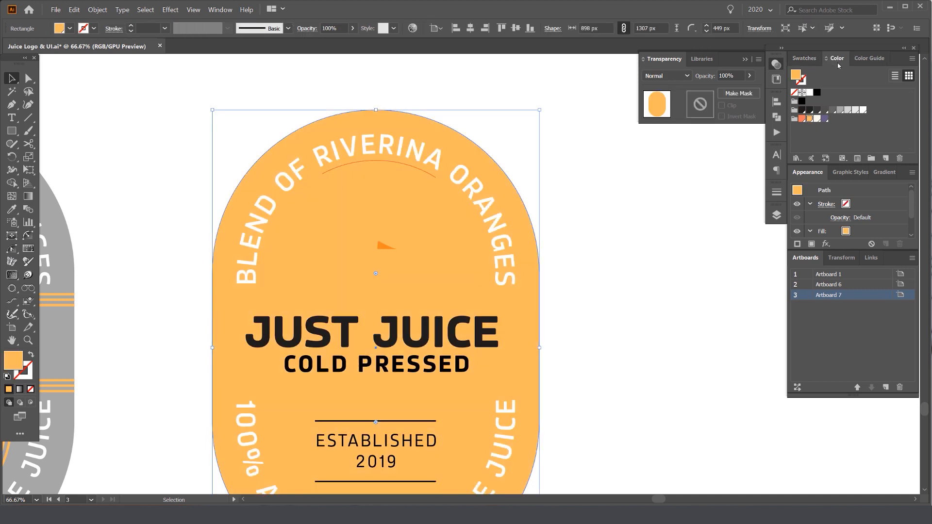
# Fill the icon group on the orange label with the coral swatch
pyautogui.click(388, 228)
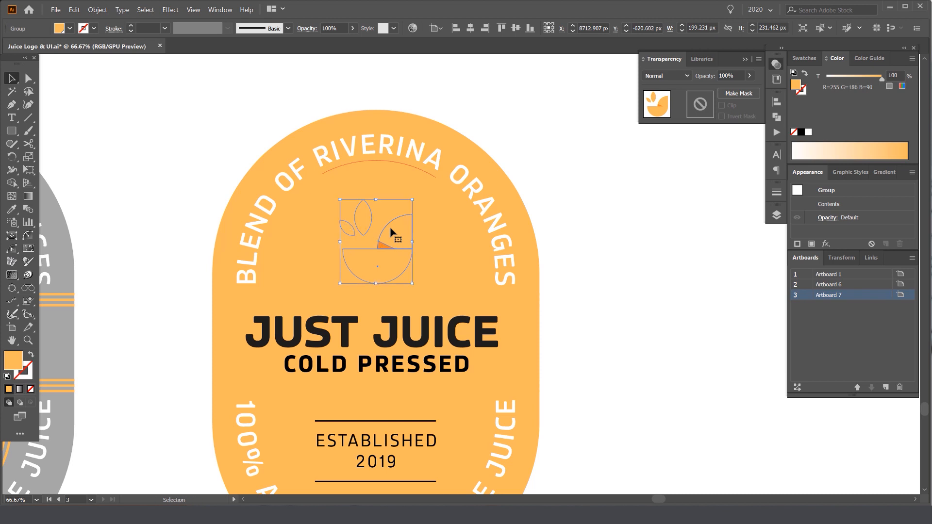
pyautogui.scroll(-3, 391, 228)
pyautogui.hotkey('alt', 'space')
pyautogui.moveTo(381, 226); pyautogui.dragTo(374, 267)
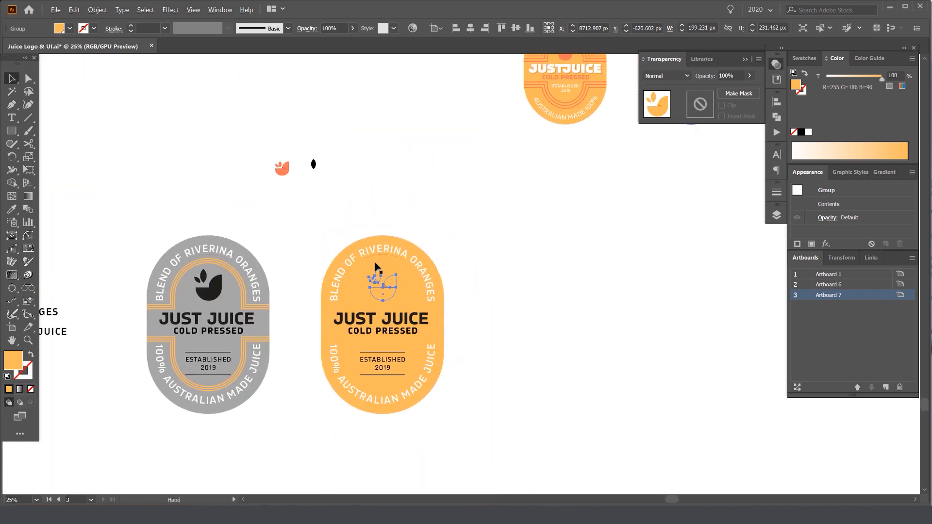
pyautogui.scroll(4, 375, 274)
pyautogui.moveTo(427, 304); pyautogui.dragTo(412, 252)
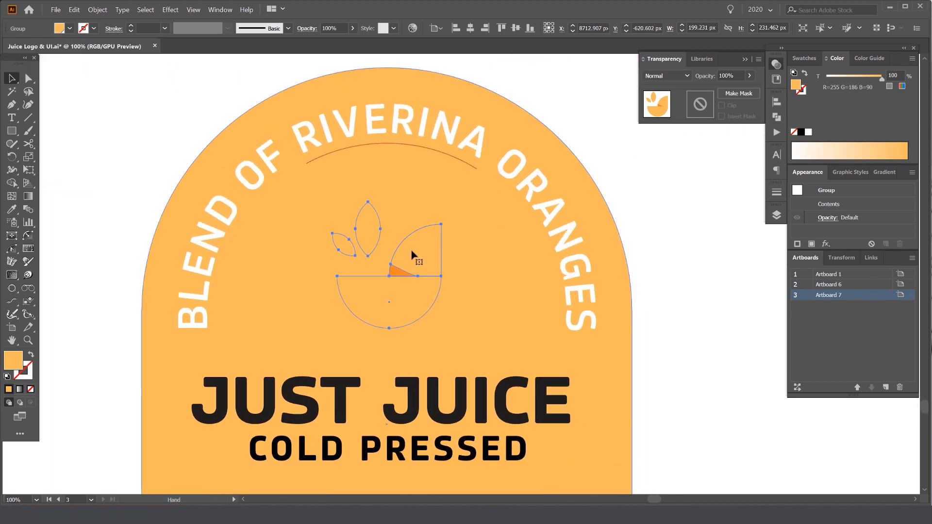
pyautogui.click(775, 63)
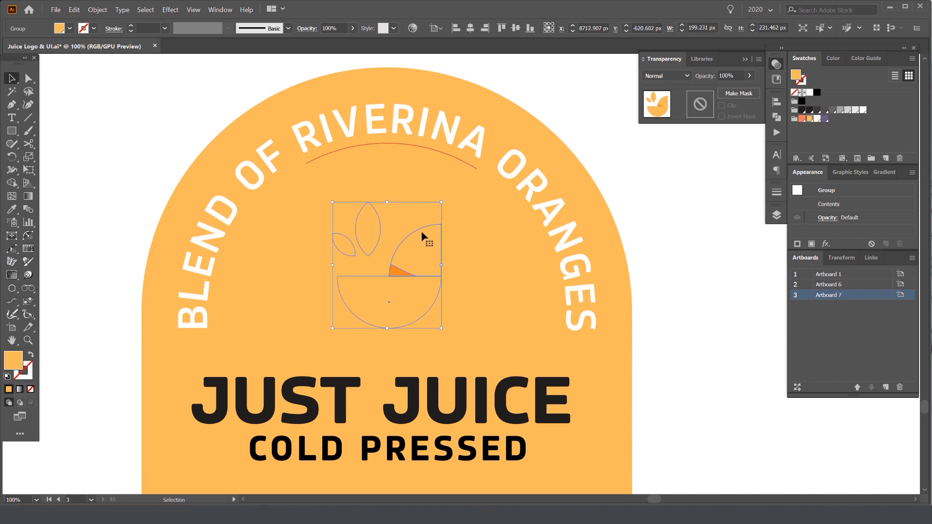
pyautogui.click(801, 118)
pyautogui.click(651, 194)
pyautogui.scroll(-2, 651, 194)
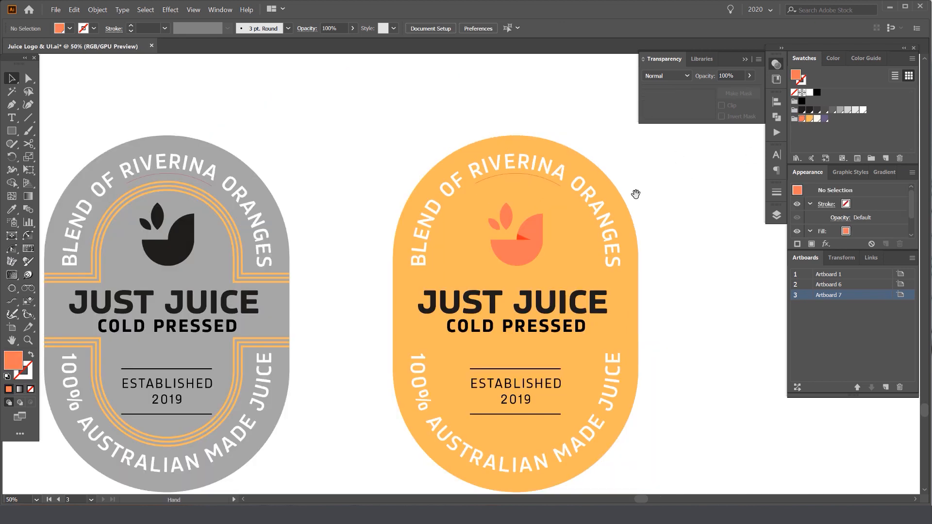
# Try the light orange swatch on the icon's shadow wedge, then undo the fill
pyautogui.scroll(4, 526, 234)
pyautogui.press('a')
pyautogui.click(532, 249)
pyautogui.scroll(3, 598, 205)
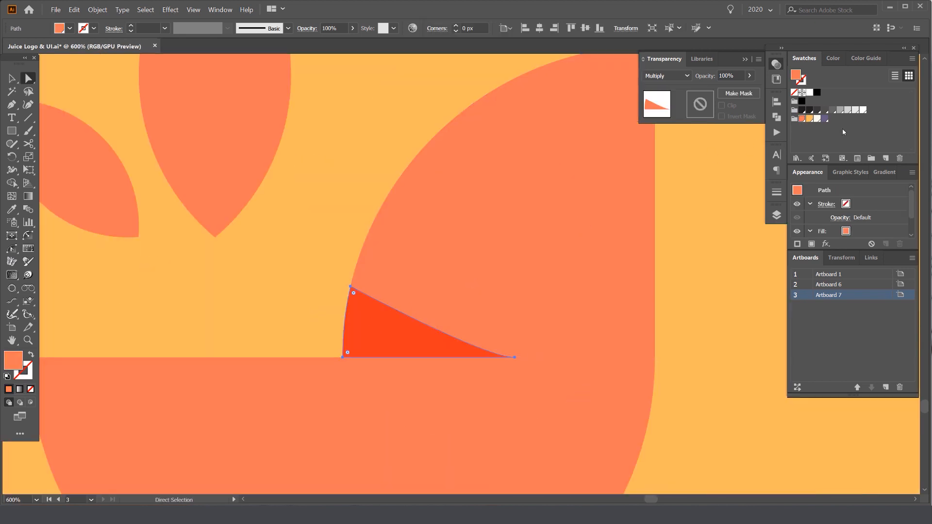
pyautogui.click(808, 119)
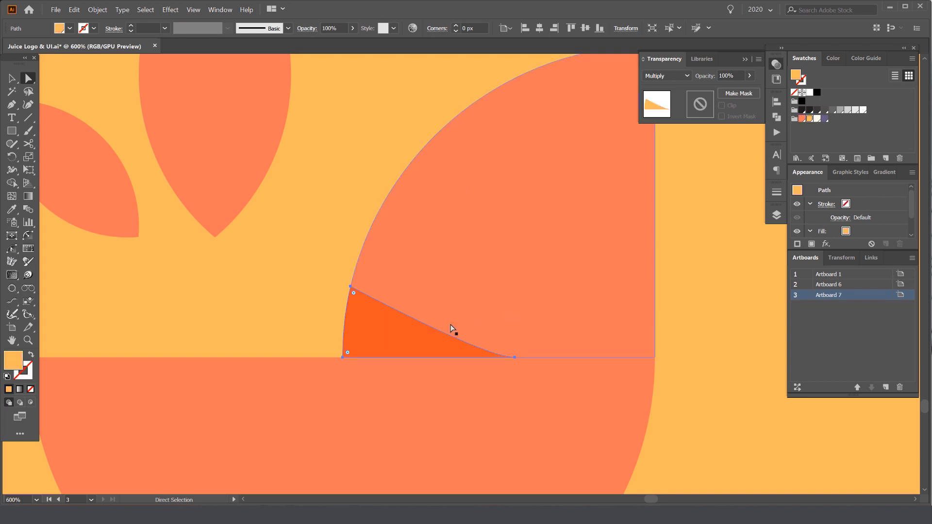
pyautogui.hotkey('ctrl', 'z')
# Examine the orange label's overlapping text and clipped group to locate the inner line frame
pyautogui.scroll(-4, 551, 294)
pyautogui.moveTo(551, 293); pyautogui.dragTo(472, 286)
pyautogui.scroll(-3, 473, 283)
pyautogui.click(563, 196)
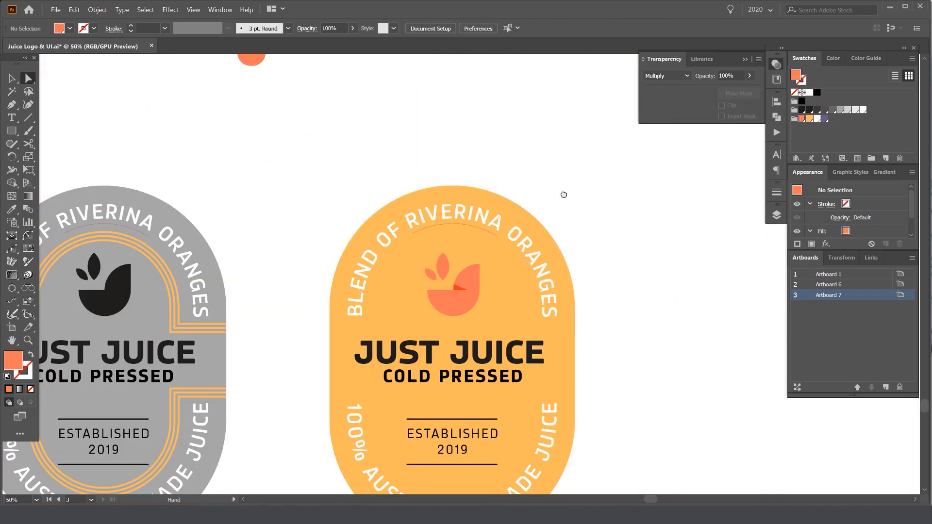
pyautogui.moveTo(563, 195); pyautogui.dragTo(540, 148)
pyautogui.press('v')
pyautogui.moveTo(426, 290); pyautogui.dragTo(423, 257)
pyautogui.click(423, 268)
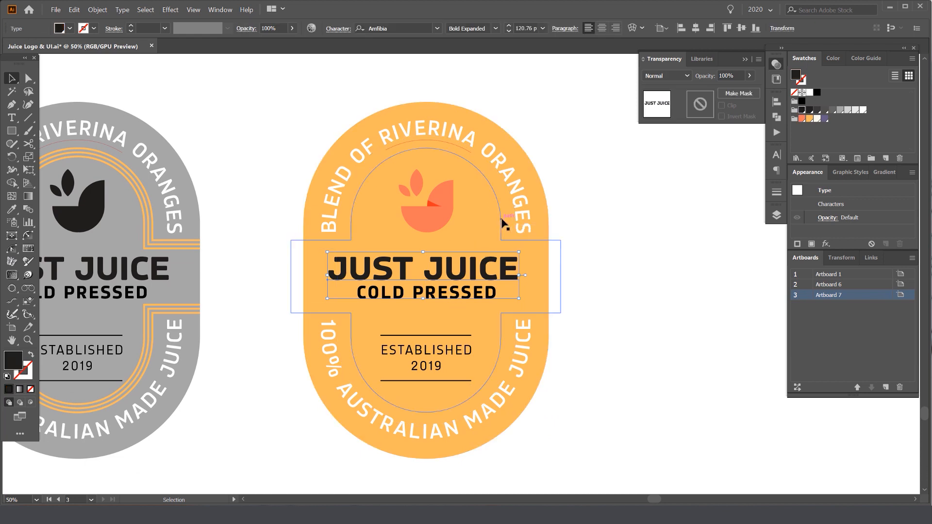
pyautogui.moveTo(504, 223)
pyautogui.mouseDown()
pyautogui.moveTo(640, 276)
pyautogui.moveTo(513, 227)
pyautogui.mouseUp()
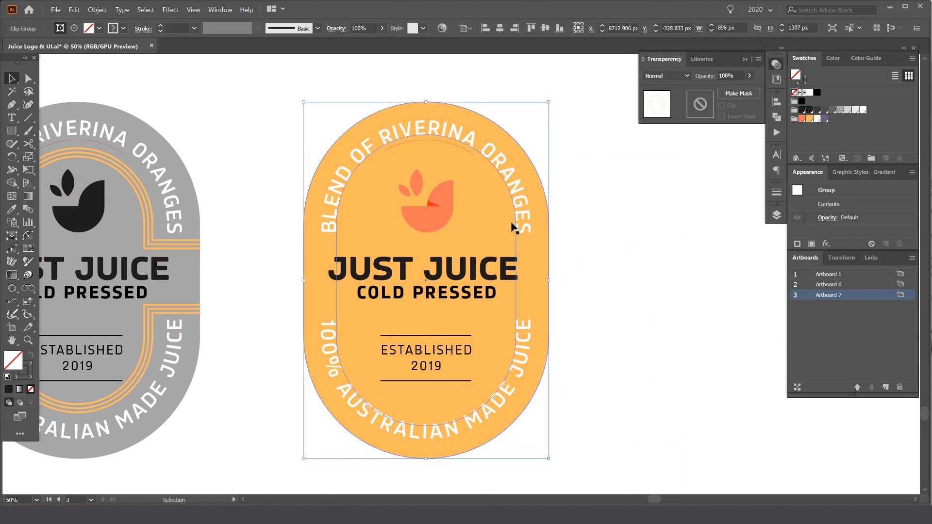
pyautogui.hotkey('ctrl', 'shift', 'a')
pyautogui.press('t')
pyautogui.click(11, 79)
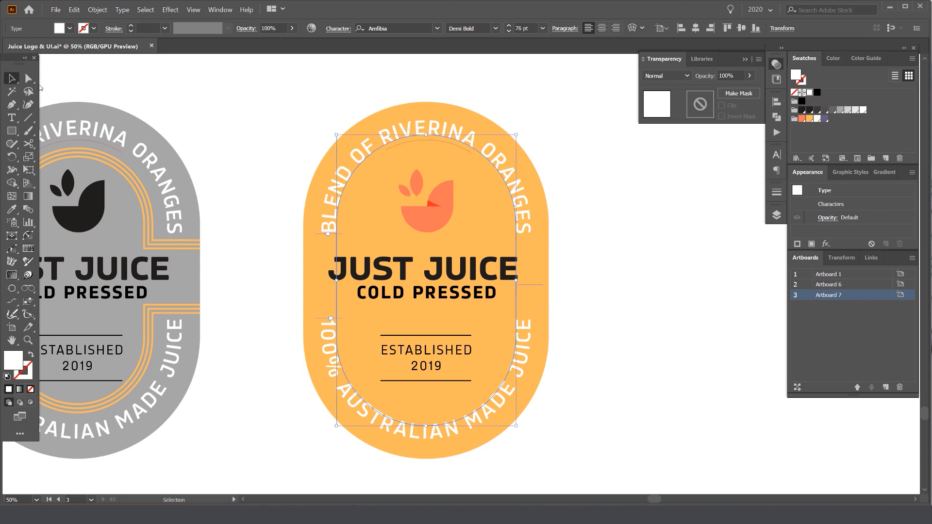
# Move the clipped line frame off the orange label to inspect it, and undo the move
pyautogui.click(491, 189)
pyautogui.moveTo(494, 197); pyautogui.dragTo(551, 203)
pyautogui.scroll(1, 563, 208)
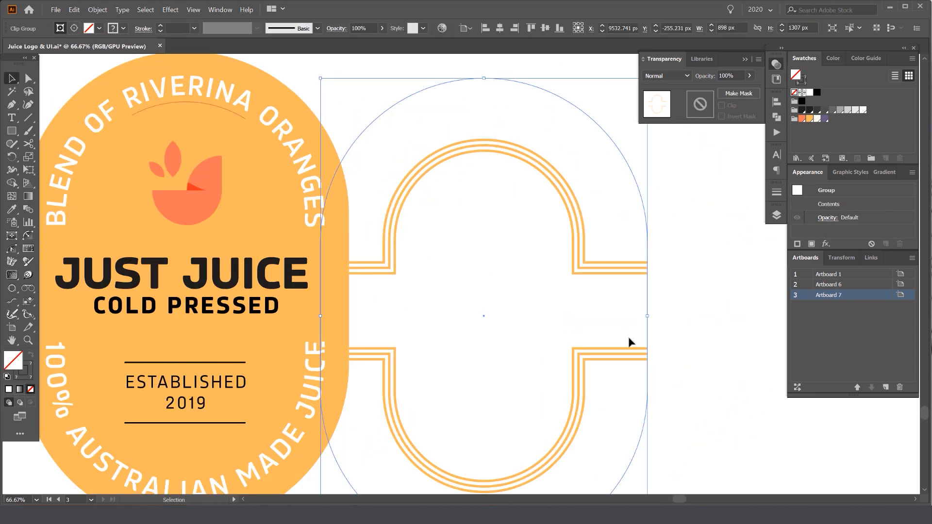
pyautogui.moveTo(649, 249); pyautogui.dragTo(351, 222)
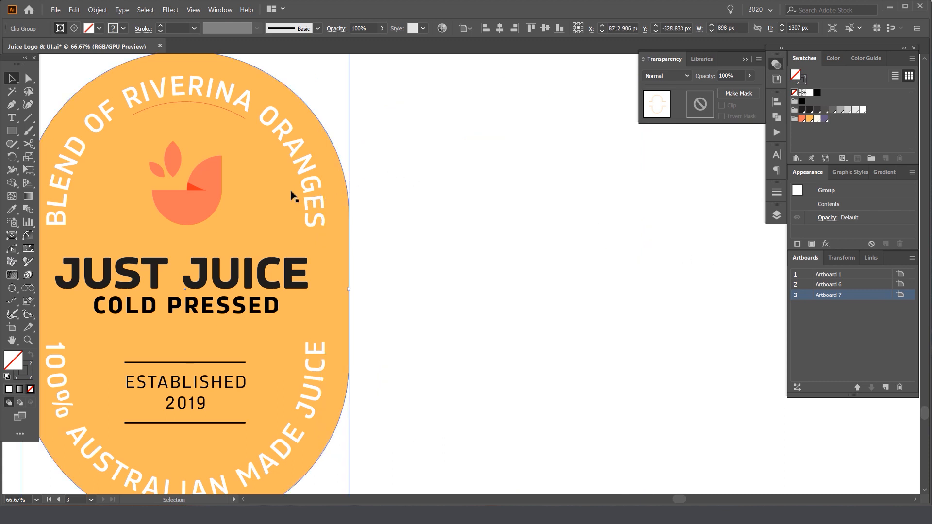
# Fill the copied label's light orange base shape with a dark grey swatch
pyautogui.doubleClick(290, 195)
pyautogui.scroll(-2, 342, 197)
pyautogui.doubleClick(426, 201)
pyautogui.click(332, 208)
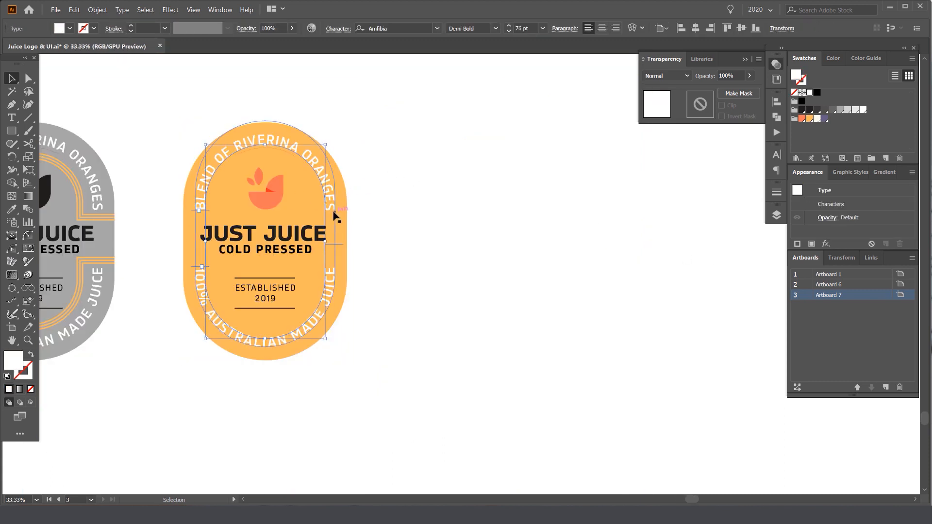
pyautogui.click(344, 201)
pyautogui.click(816, 110)
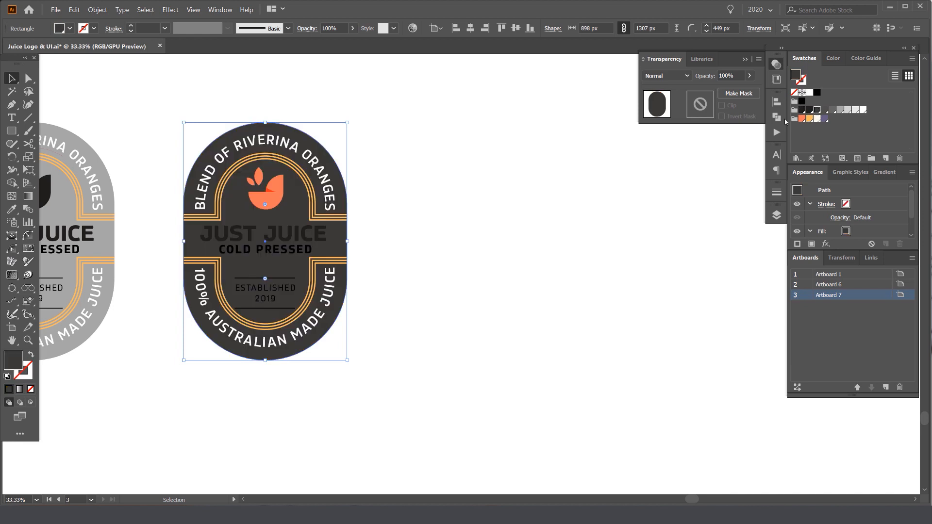
# Isolate the clipped group and set its orange line frame's blending mode to Multiply
pyautogui.moveTo(328, 183); pyautogui.dragTo(429, 199)
pyautogui.scroll(1, 429, 199)
pyautogui.doubleClick(401, 200)
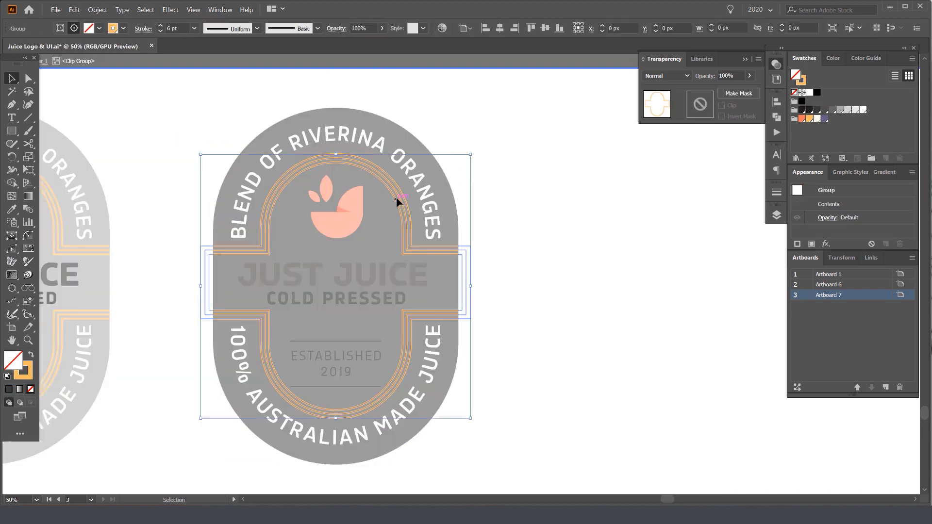
pyautogui.scroll(1, 369, 215)
pyautogui.click(676, 75)
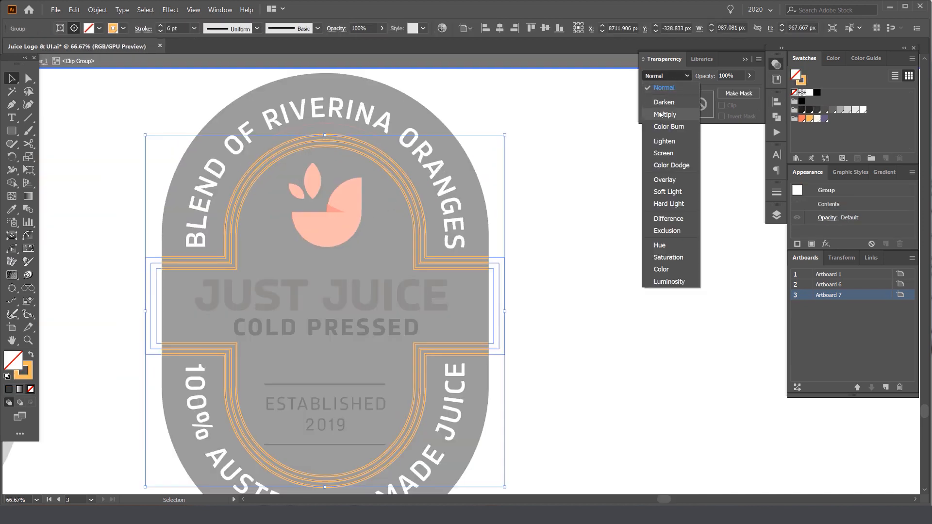
pyautogui.click(655, 115)
pyautogui.press('Escape')
# Return the copied label's base shape to its light orange fill
pyautogui.hotkey('ctrl', 'z')
pyautogui.hotkey('ctrl', 'z')
pyautogui.hotkey('ctrl', 'z')
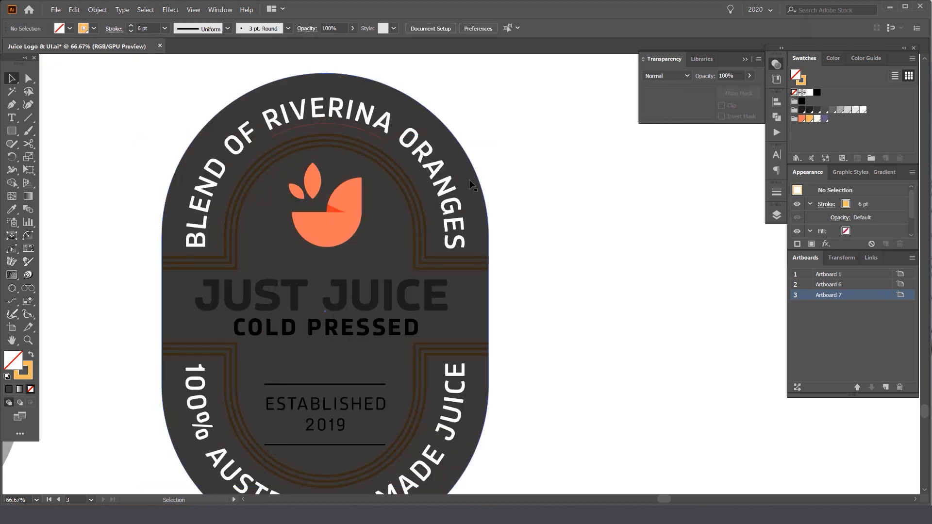
pyautogui.scroll(-1, 569, 125)
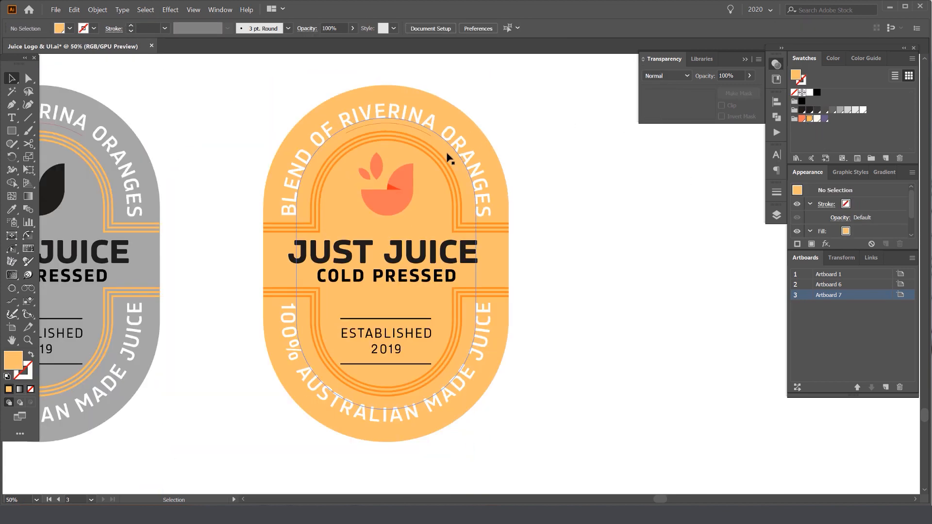
# Isolate the clipped group on the orange label and check the blending mode of its line frame
pyautogui.click(444, 184)
pyautogui.scroll(1, 444, 184)
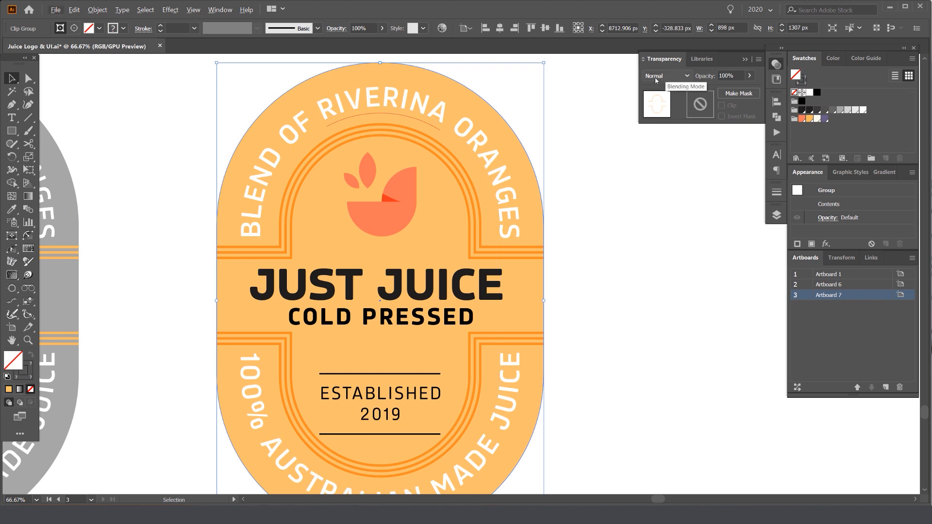
pyautogui.doubleClick(443, 145)
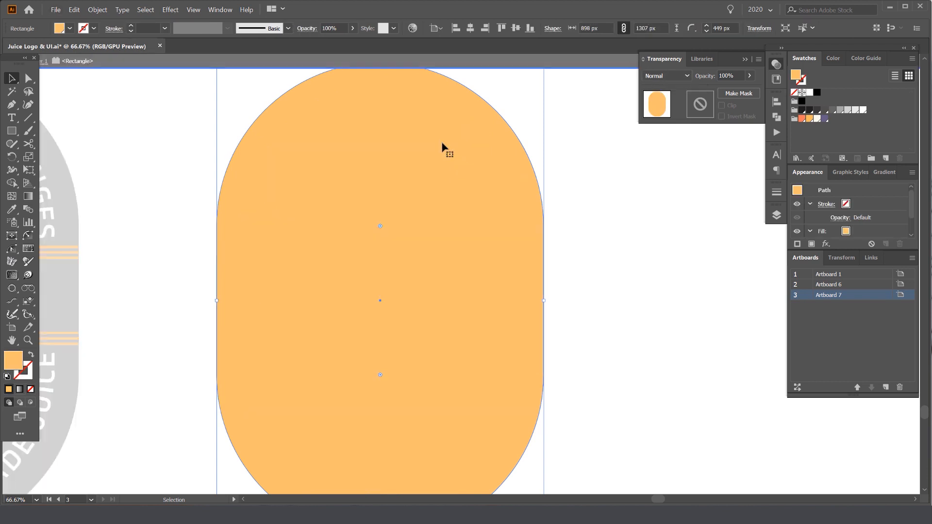
pyautogui.press('Escape')
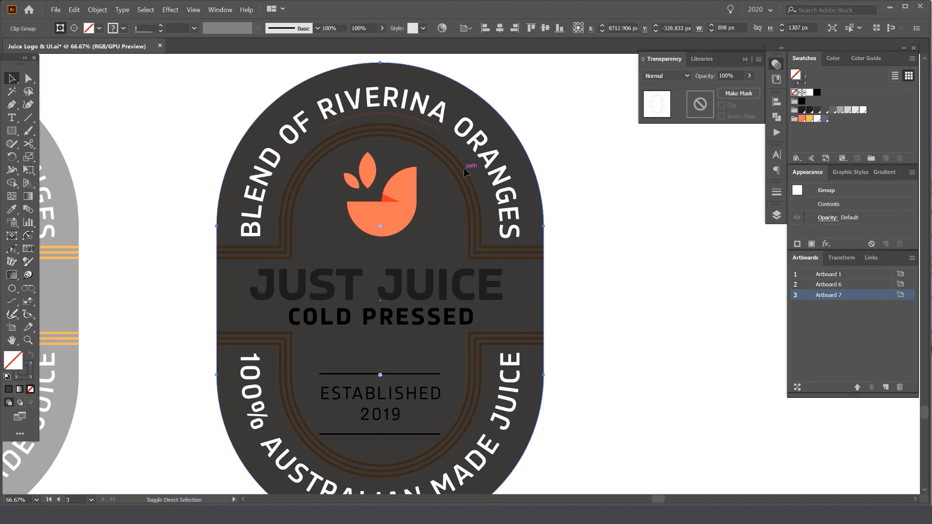
pyautogui.doubleClick(464, 168)
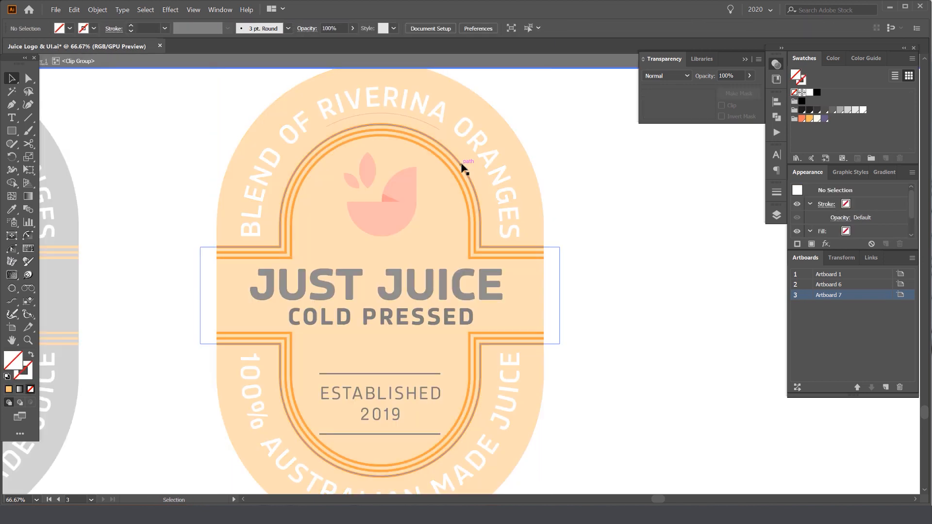
pyautogui.click(651, 76)
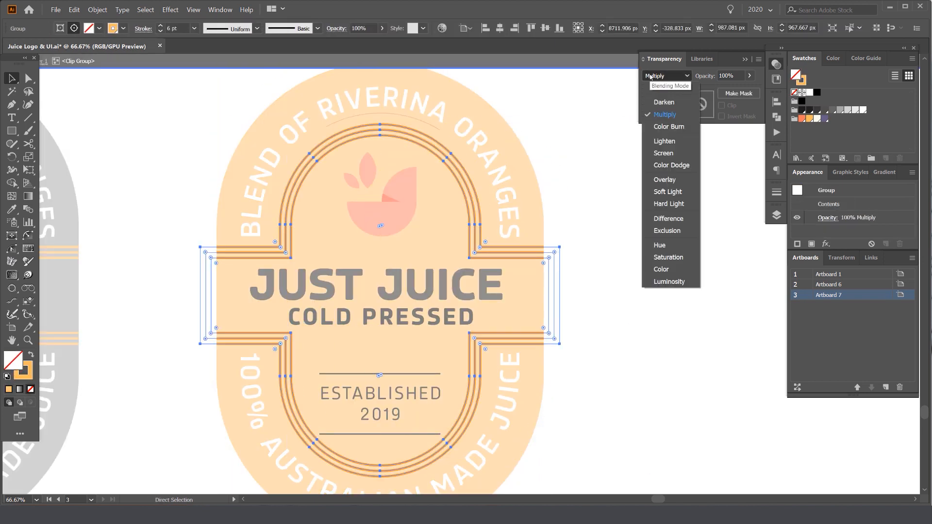
pyautogui.doubleClick(545, 83)
pyautogui.scroll(-1, 545, 85)
# Fill the JUST JUICE title and the COLD PRESSED line on the orange label with white
pyautogui.click(471, 237)
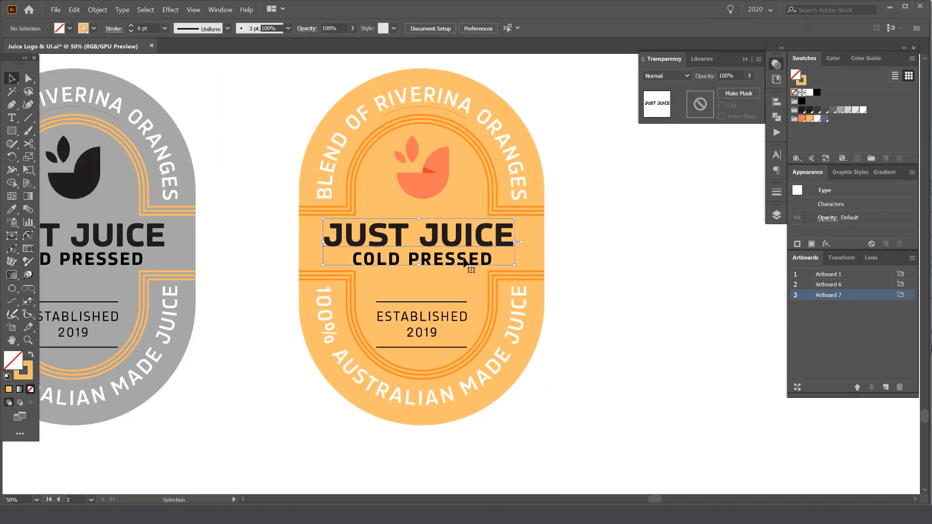
pyautogui.click(809, 92)
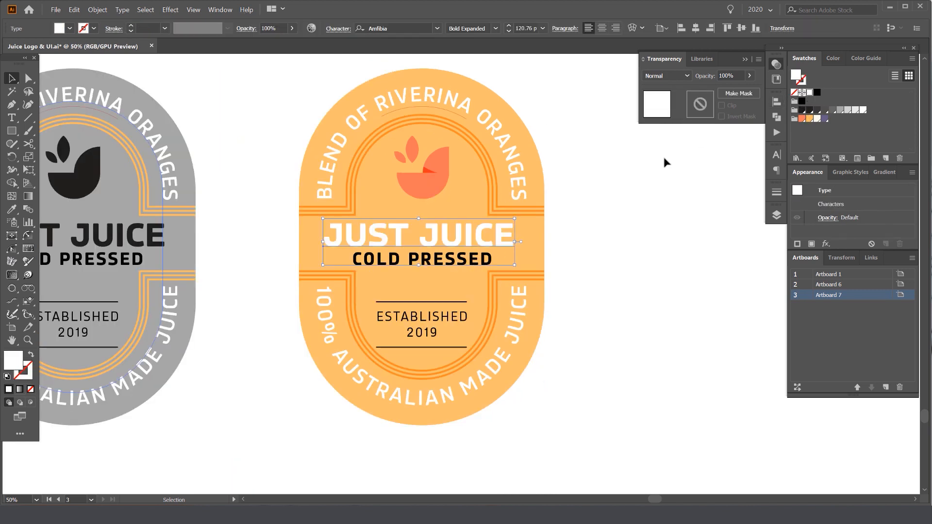
pyautogui.click(449, 262)
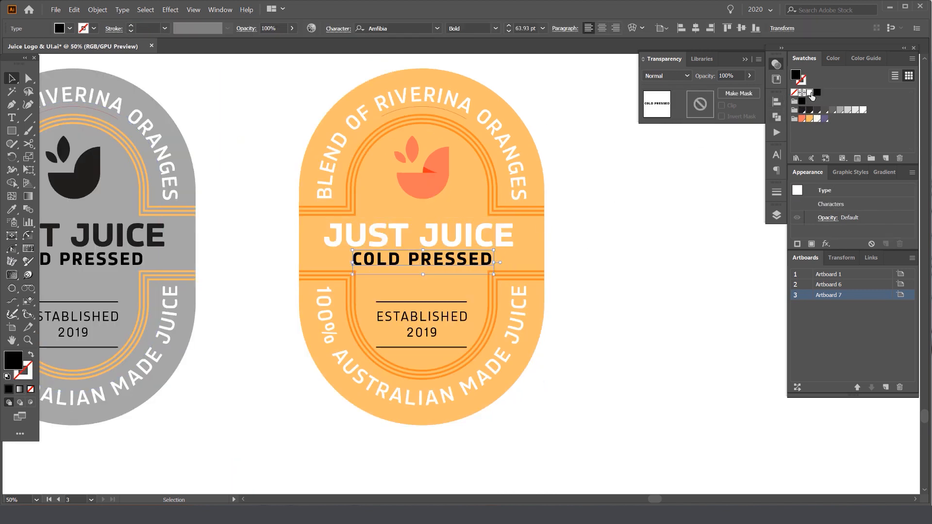
pyautogui.click(810, 93)
# Select the JUST JUICE title on the orange label and make more room for its appearance settings
pyautogui.scroll(1, 441, 249)
pyautogui.keyDown('shift'); pyautogui.click(437, 241); pyautogui.keyUp('shift')
pyautogui.scroll(2, 411, 238)
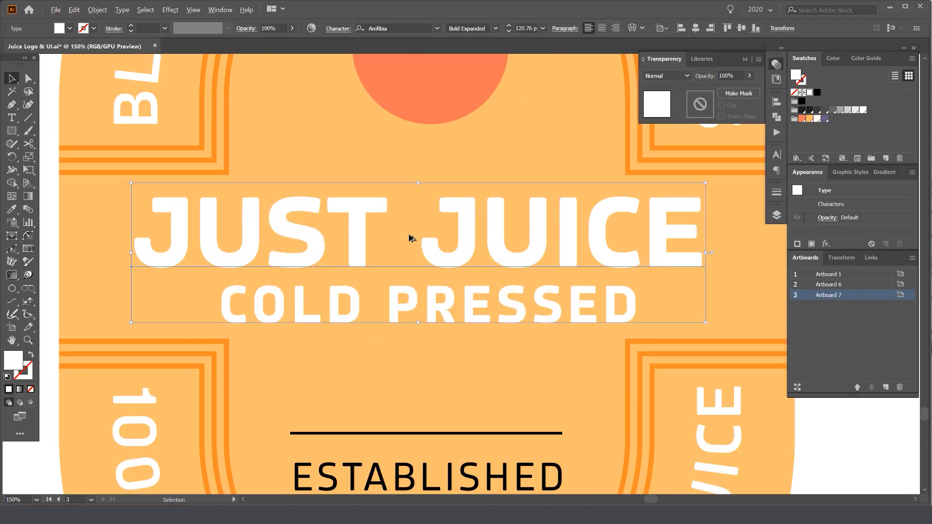
pyautogui.doubleClick(504, 241)
pyautogui.hotkey('ctrl', 'a')
pyautogui.click(11, 77)
pyautogui.moveTo(362, 261)
pyautogui.mouseDown()
pyautogui.moveTo(381, 244)
pyautogui.moveTo(363, 263)
pyautogui.mouseUp()
pyautogui.moveTo(847, 249); pyautogui.dragTo(847, 294)
# Add a Drop Shadow effect to the JUST JUICE title, turn on its preview and set the blur to 0 px
pyautogui.click(823, 292)
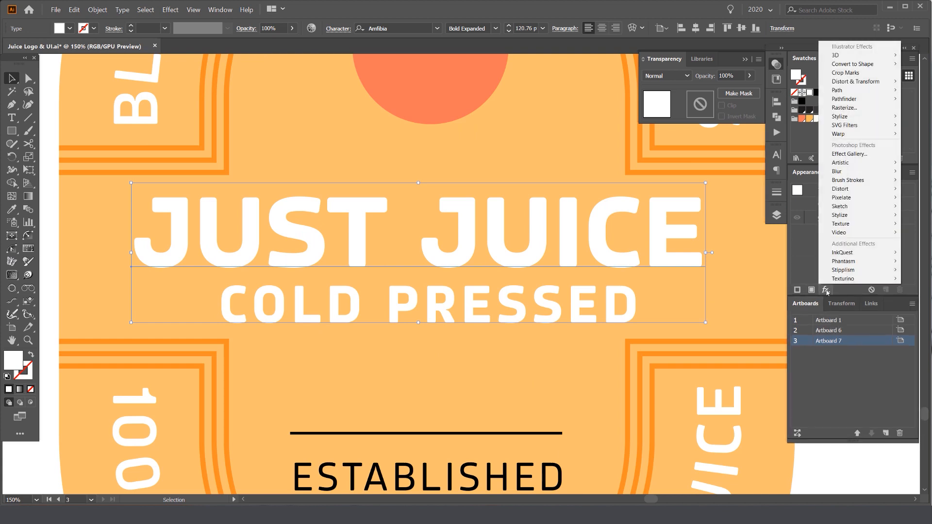
pyautogui.moveTo(860, 91)
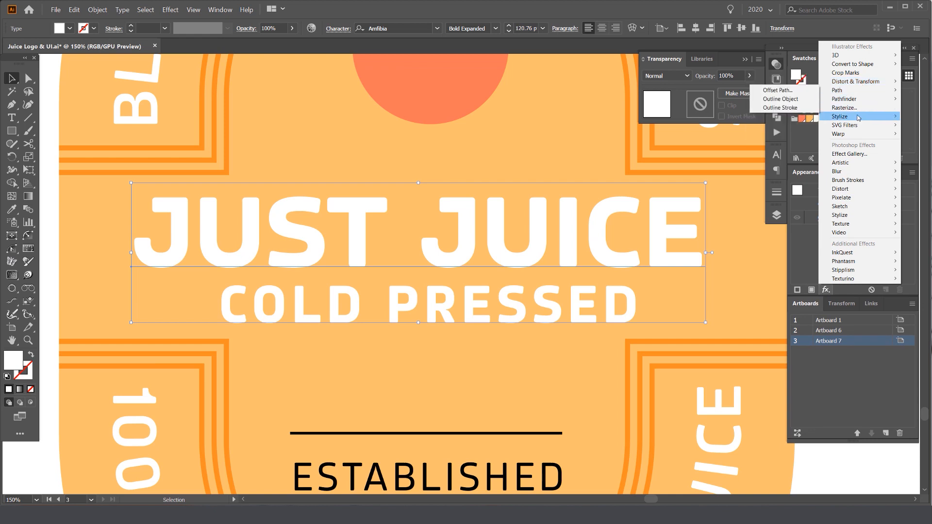
pyautogui.moveTo(860, 116)
pyautogui.click(771, 116)
pyautogui.click(628, 322)
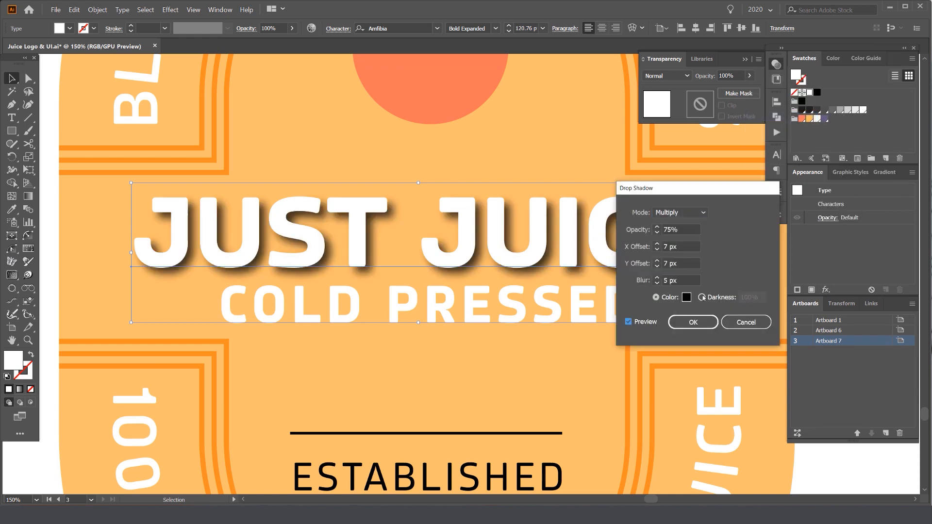
pyautogui.moveTo(644, 188); pyautogui.dragTo(704, 194)
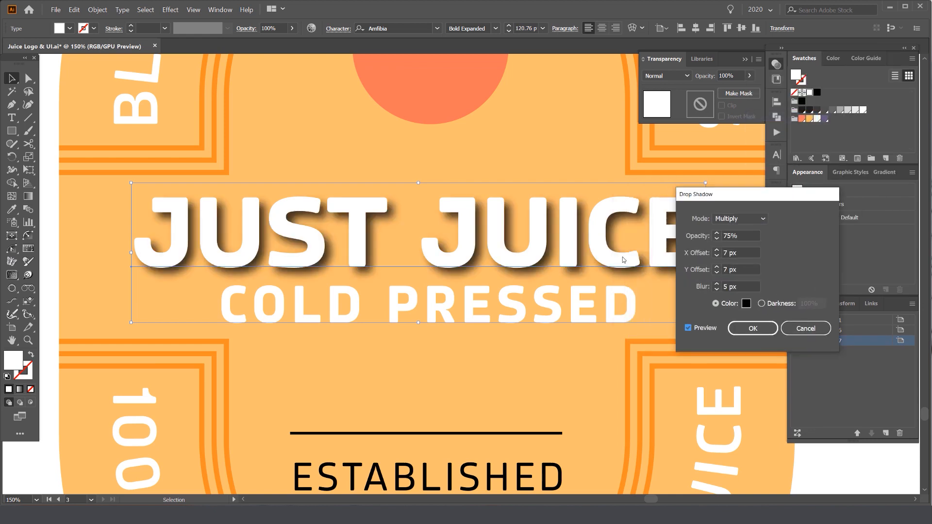
pyautogui.click(718, 289)
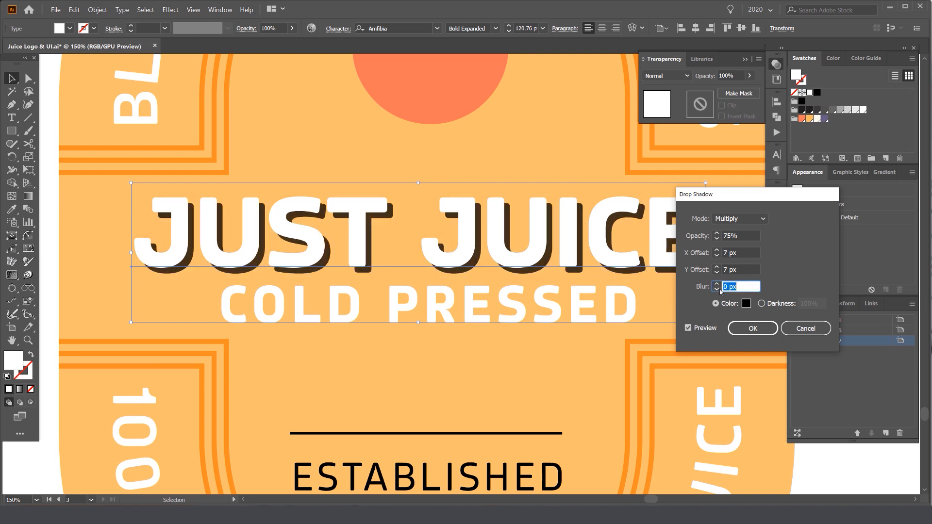
# Set the title's drop shadow colour to the light orange swatch R=255 G=186 B=90 and apply the effect
pyautogui.click(746, 303)
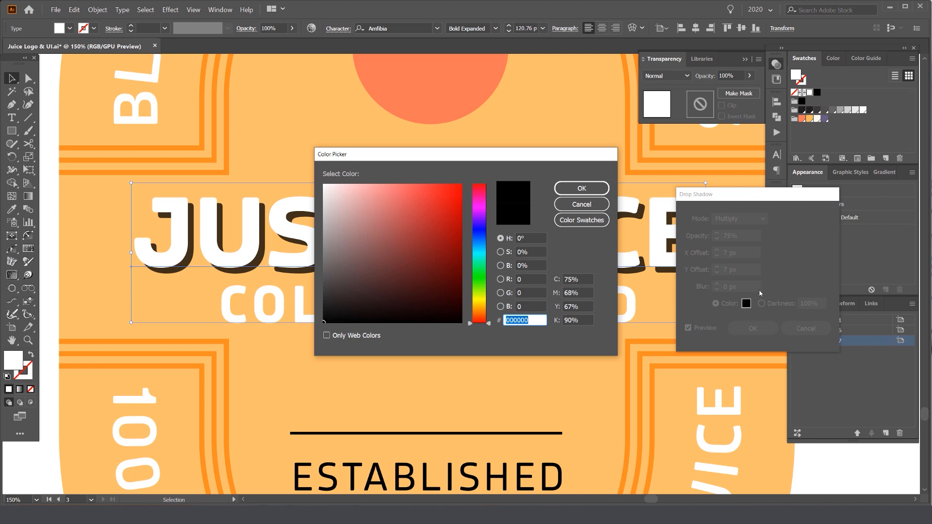
pyautogui.click(584, 225)
pyautogui.scroll(-1, 423, 242)
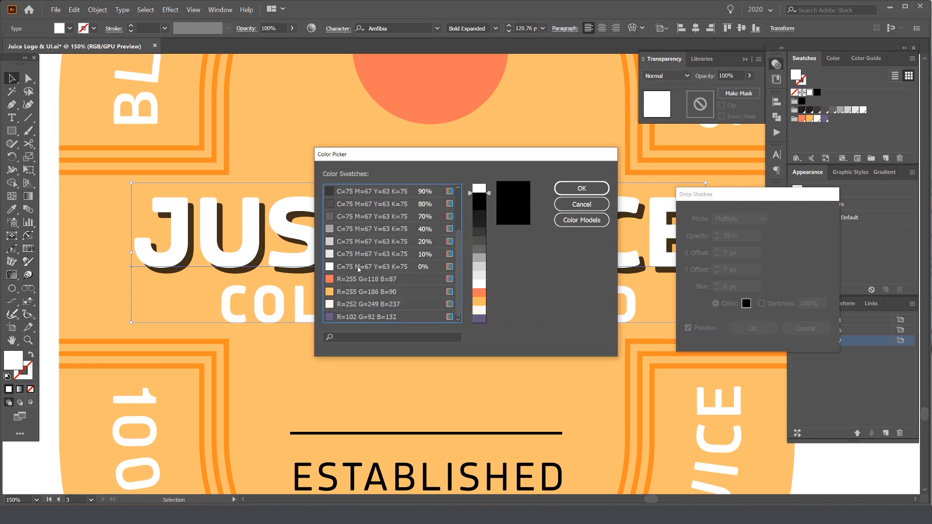
pyautogui.click(363, 292)
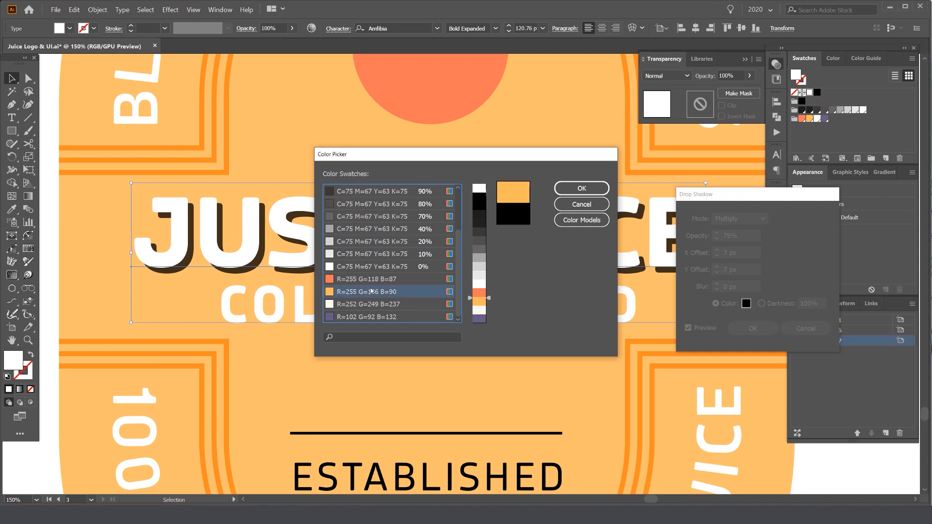
pyautogui.click(582, 189)
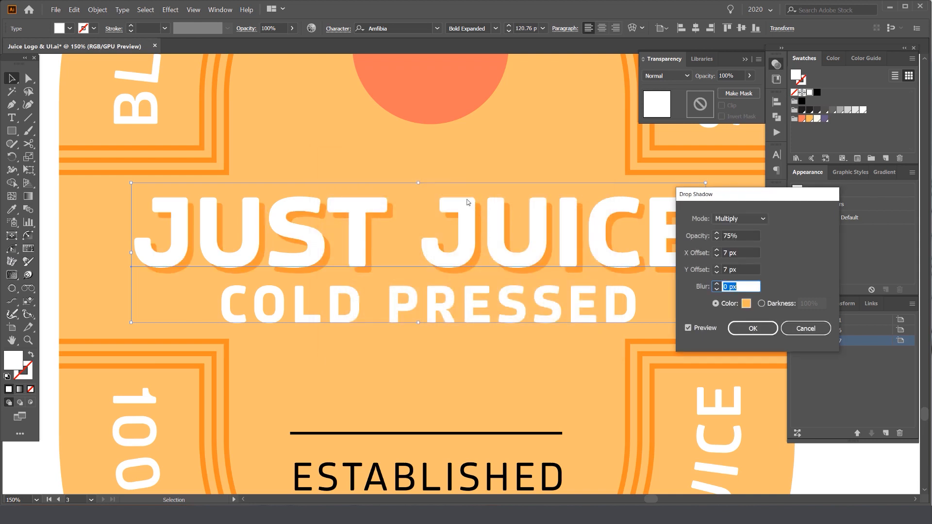
pyautogui.click(752, 328)
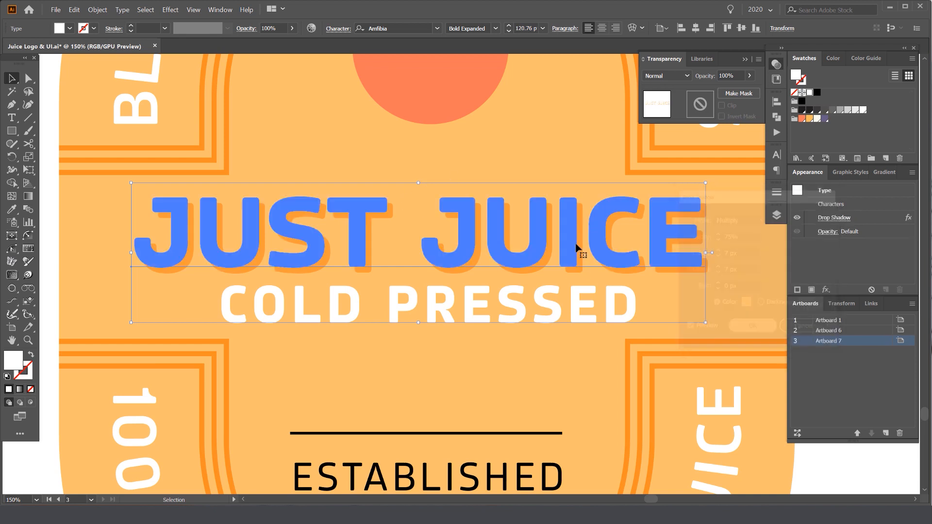
# Examine the JUST JUICE title's shadow up close and within the whole orange label
pyautogui.scroll(-2, 576, 249)
pyautogui.click(706, 246)
pyautogui.moveTo(534, 250); pyautogui.dragTo(618, 235)
pyautogui.hotkey('ctrl', 'z')
pyautogui.scroll(1, 545, 222)
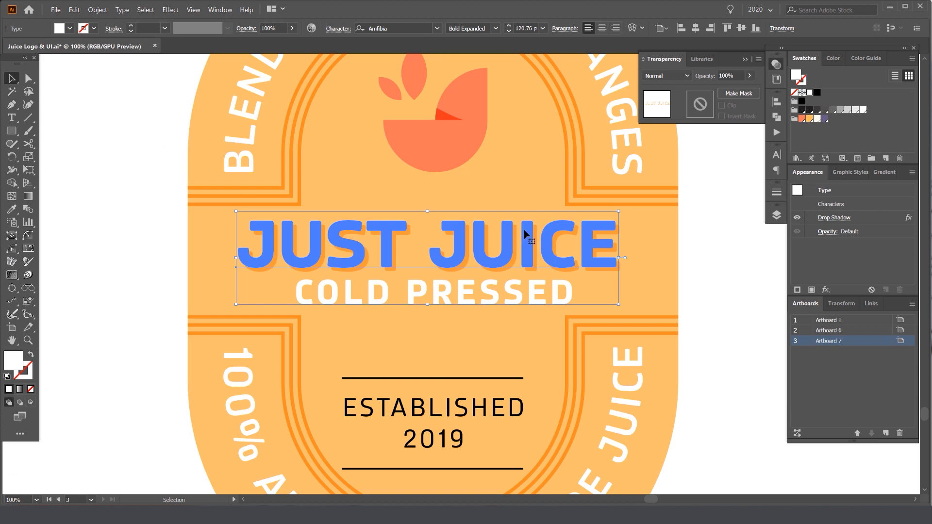
pyautogui.scroll(-1, 523, 229)
pyautogui.click(649, 194)
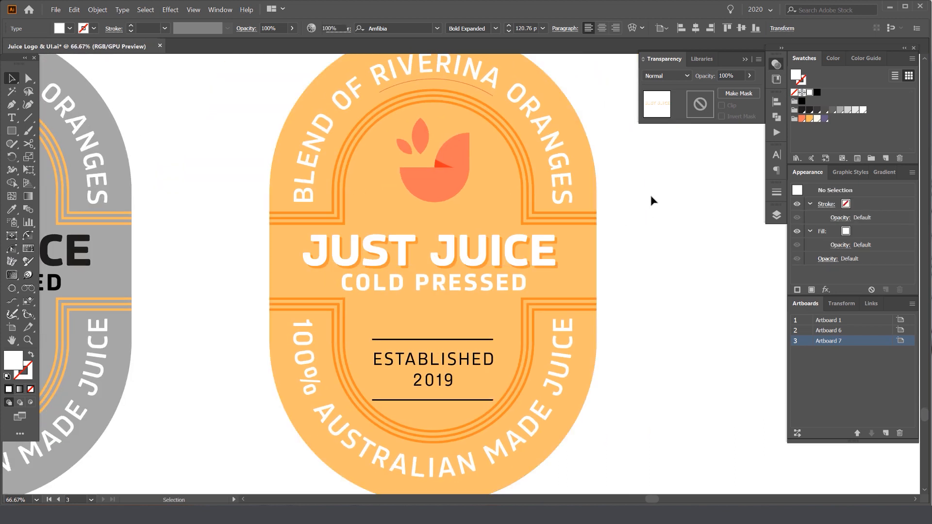
pyautogui.click(474, 270)
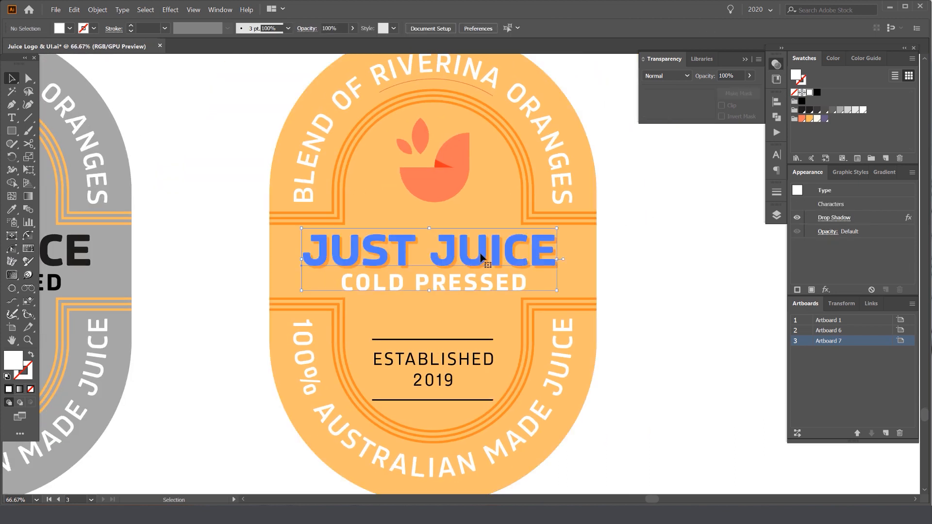
pyautogui.click(665, 186)
pyautogui.hotkey('ctrl', '-')
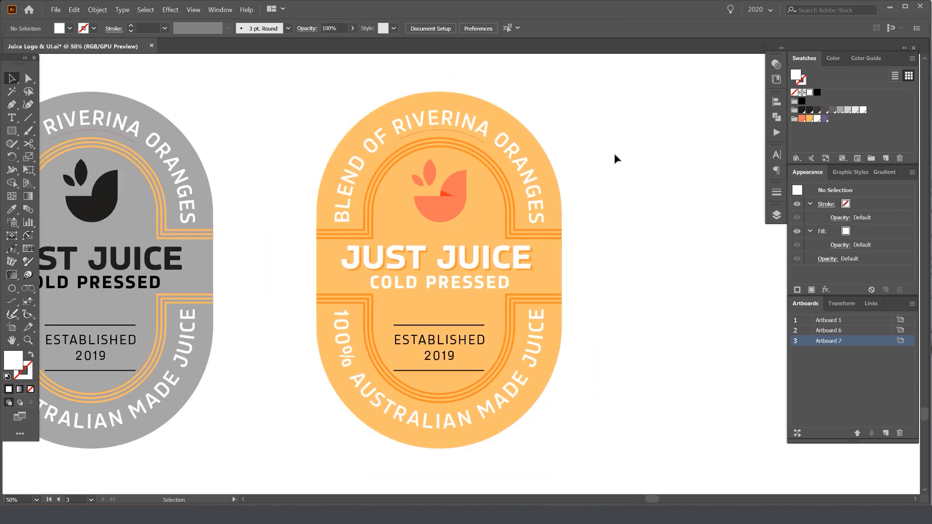
pyautogui.hotkey('ctrl', '+')
pyautogui.click(473, 262)
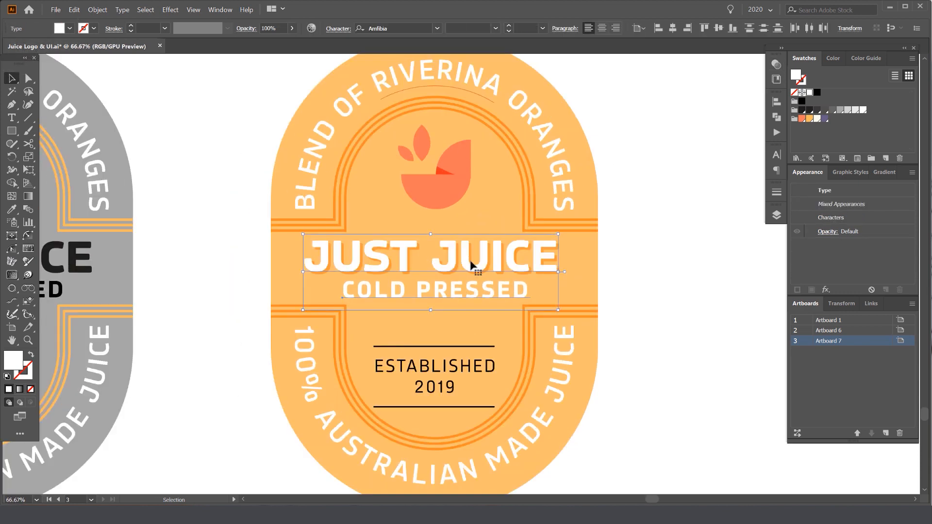
pyautogui.click(653, 219)
pyautogui.hotkey('ctrl', '-')
pyautogui.hotkey('ctrl', '-')
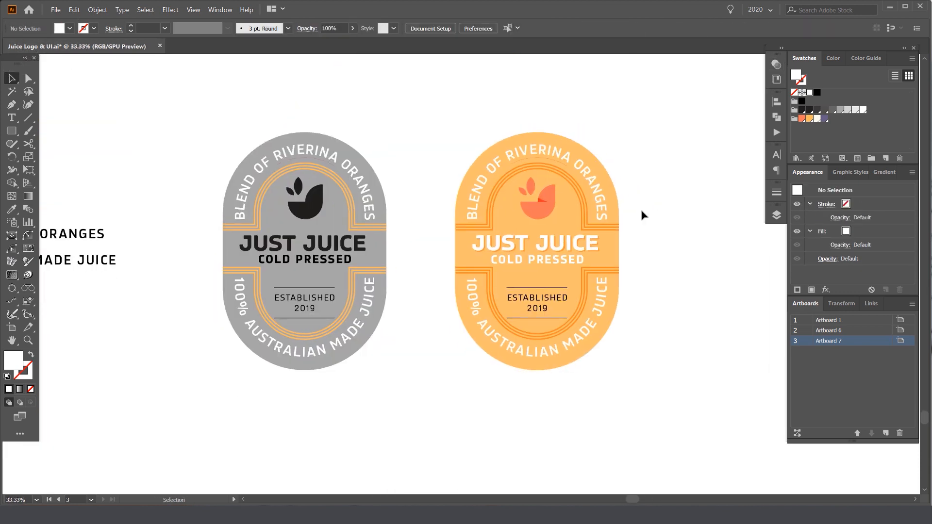
# Move the ESTABLISHED 2019 text and its two divider lines slightly up on the orange label
pyautogui.hotkey('ctrl', '+')
pyautogui.hotkey('ctrl', '+')
pyautogui.click(490, 299)
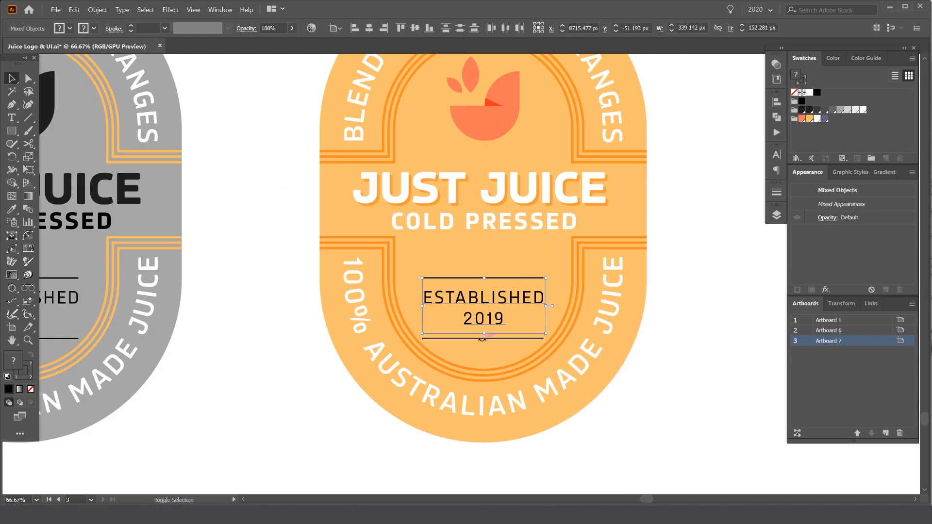
pyautogui.keyDown('shift'); pyautogui.click(482, 338); pyautogui.keyUp('shift')
pyautogui.hotkey('shift', 'Up')
pyautogui.hotkey('shift', 'Up')
pyautogui.hotkey('shift', 'Up')
pyautogui.hotkey('shift', 'Up')
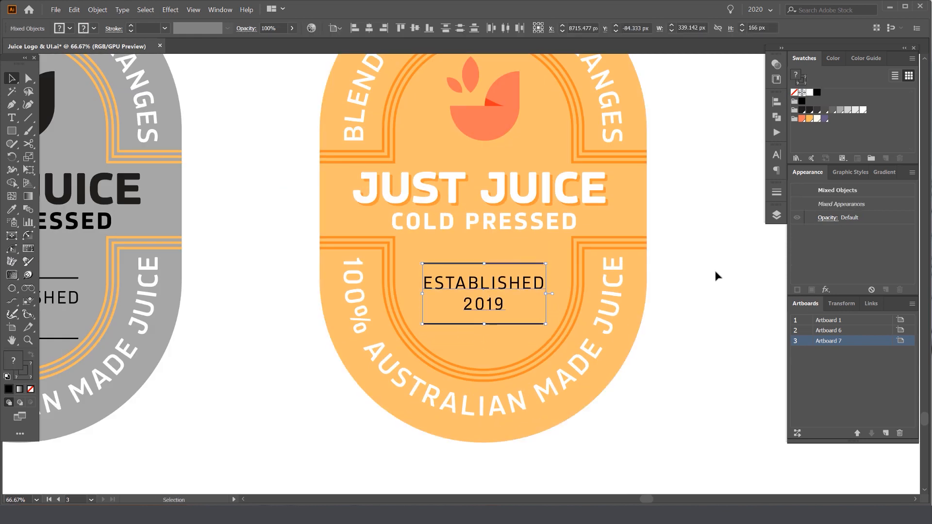
pyautogui.click(715, 276)
# Give both divider lines around ESTABLISHED 2019 a light orange 6 pt stroke sampled with the Eyedropper from the label
pyautogui.click(495, 263)
pyautogui.keyDown('shift'); pyautogui.click(494, 324); pyautogui.keyUp('shift')
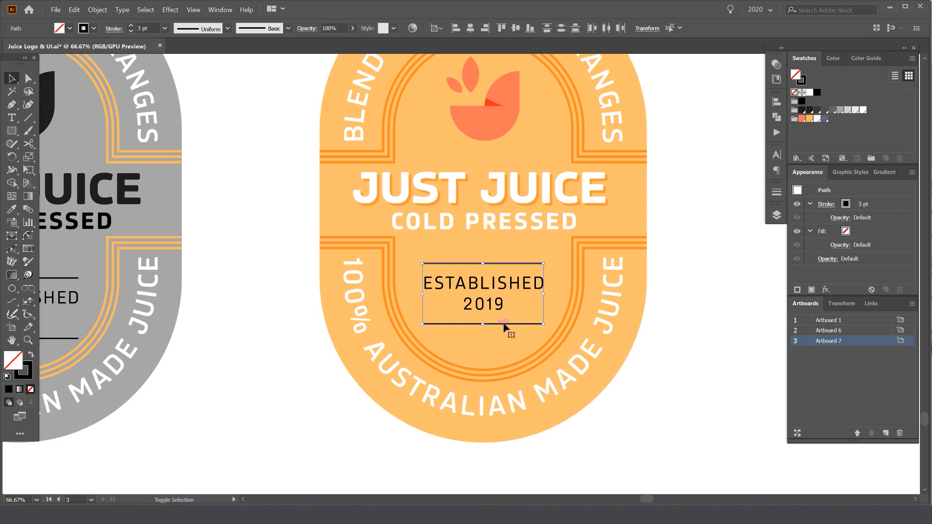
pyautogui.press('i')
pyautogui.click(577, 275)
pyautogui.press('v')
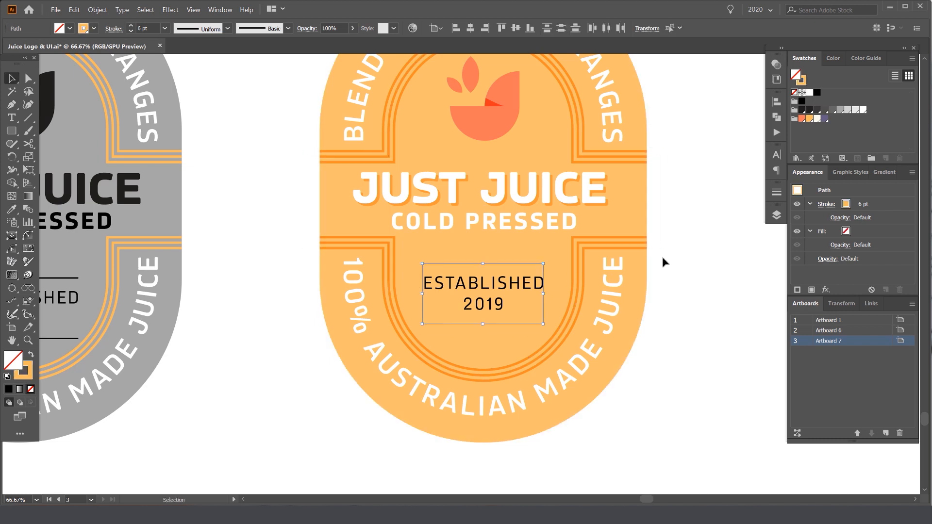
# Set the blend mode of the two divider lines to Multiply
pyautogui.scroll(2, 645, 258)
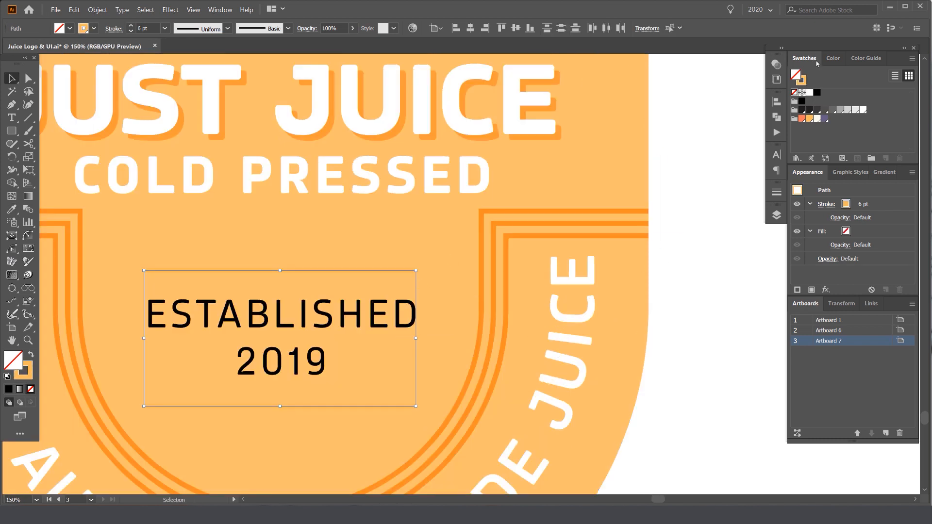
pyautogui.click(775, 64)
pyautogui.click(666, 76)
pyautogui.click(664, 114)
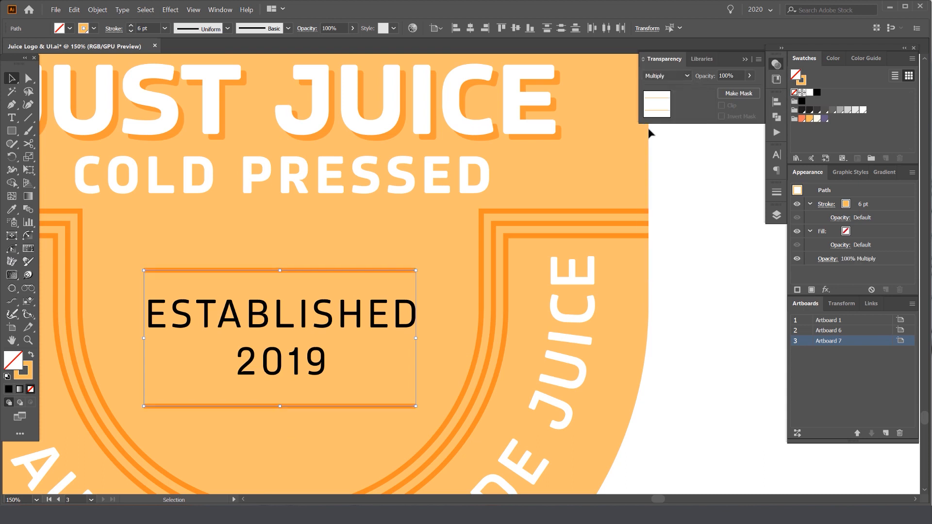
pyautogui.click(676, 269)
# Fill the ESTABLISHED 2019 text with white and set its font style to Demi Bold
pyautogui.click(403, 314)
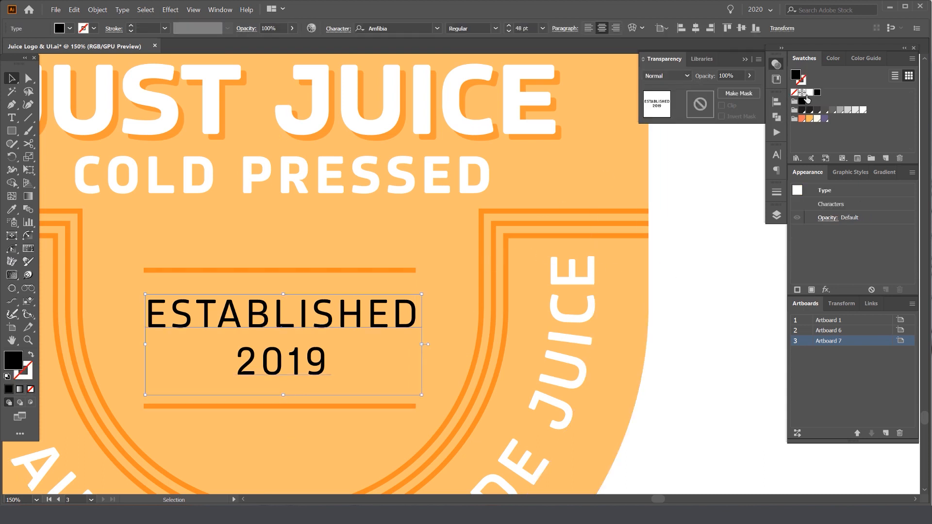
pyautogui.click(809, 92)
pyautogui.click(742, 152)
pyautogui.click(343, 306)
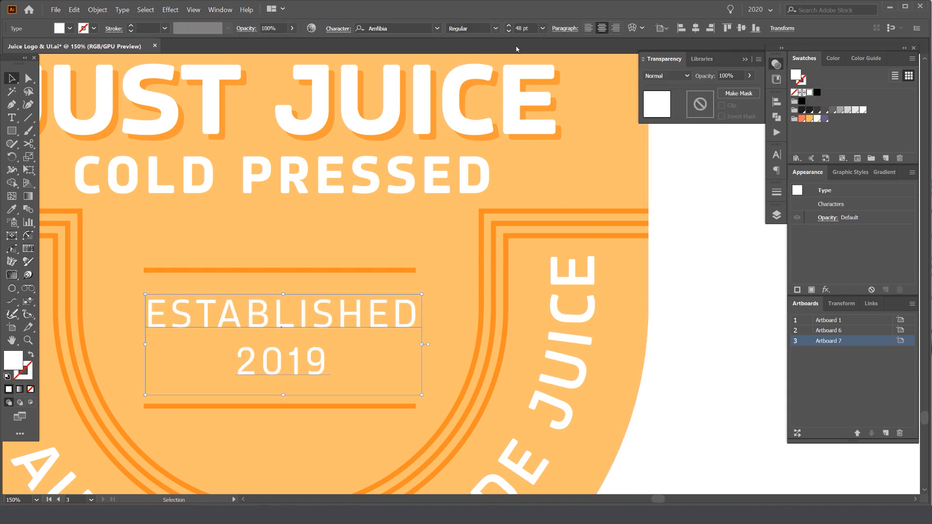
pyautogui.click(495, 29)
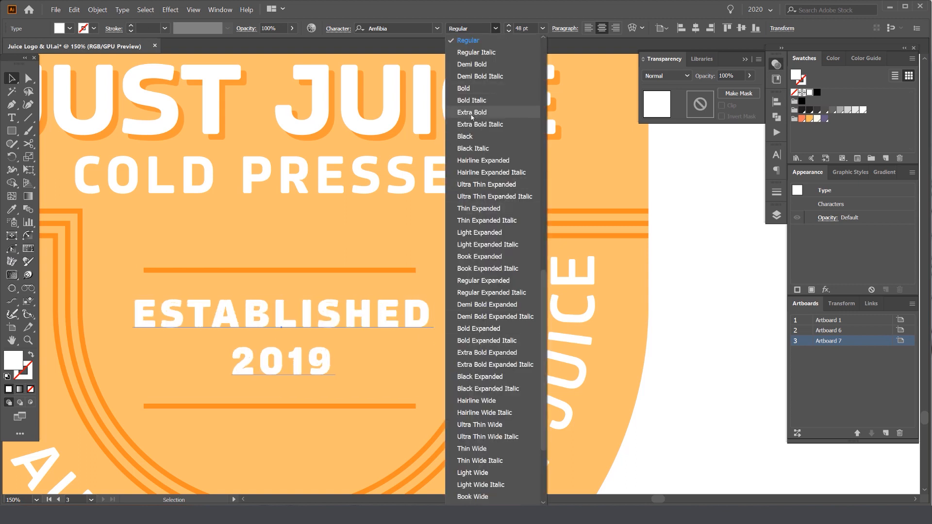
pyautogui.click(469, 64)
# Nudge the ESTABLISHED 2019 text slightly down between its divider lines
pyautogui.scroll(-3, 404, 199)
pyautogui.click(504, 218)
pyautogui.click(386, 234)
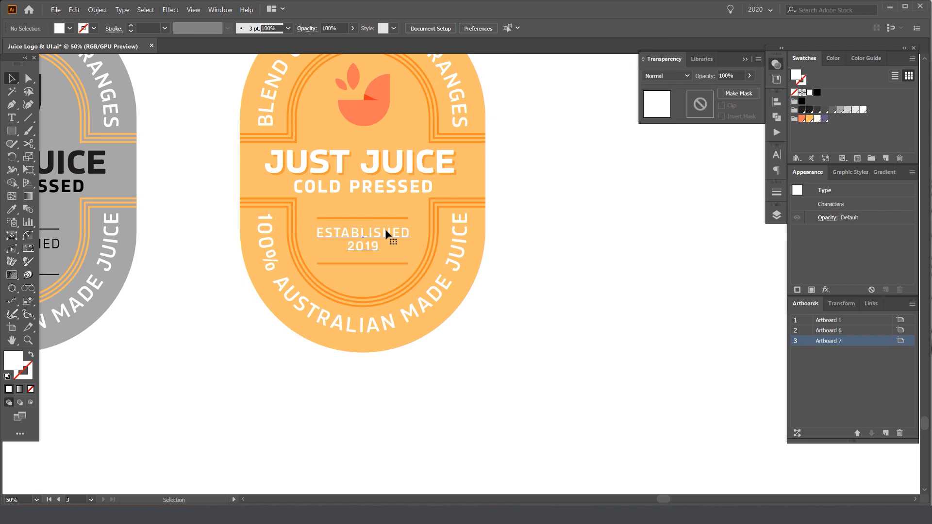
pyautogui.click(501, 200)
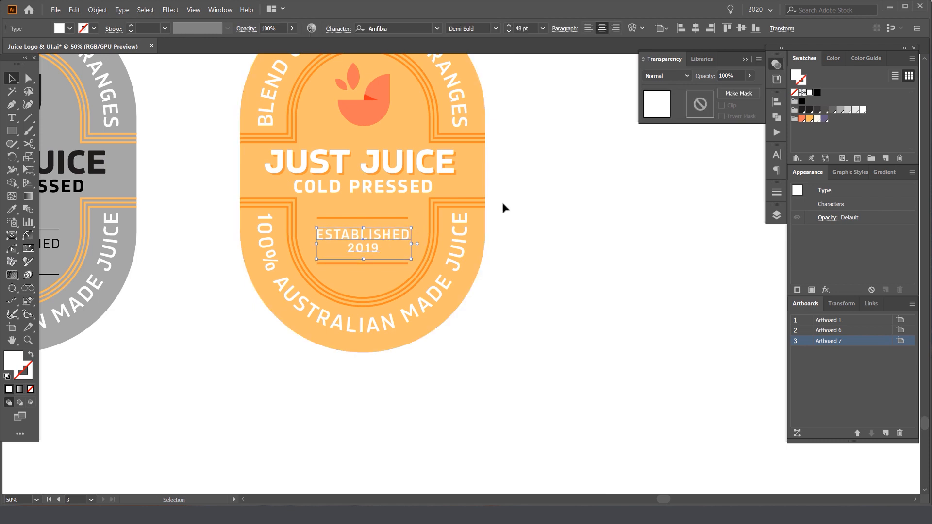
# Compare the orange label with the grey version and the earlier coloured labels, and hide the panels for an uncluttered view
pyautogui.scroll(-2, 521, 193)
pyautogui.scroll(-2, 544, 211)
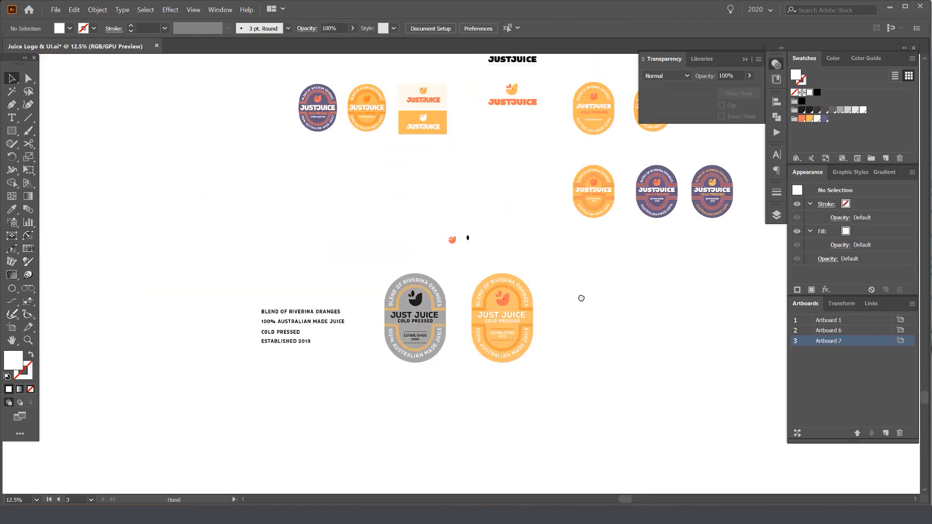
pyautogui.scroll(1, 568, 310)
pyautogui.moveTo(555, 314)
pyautogui.mouseDown()
pyautogui.moveTo(542, 305)
pyautogui.moveTo(545, 319)
pyautogui.mouseUp()
pyautogui.scroll(2, 487, 354)
pyautogui.click(463, 323)
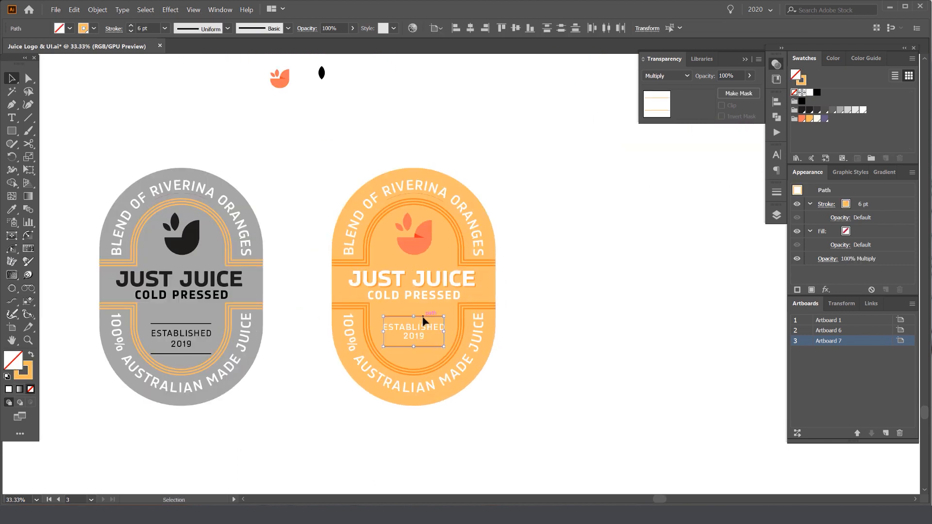
pyautogui.hotkey('ctrl', 'shift', 'a')
pyautogui.scroll(-1, 535, 267)
pyautogui.moveTo(535, 264)
pyautogui.mouseDown()
pyautogui.moveTo(510, 270)
pyautogui.moveTo(516, 249)
pyautogui.moveTo(507, 303)
pyautogui.moveTo(516, 267)
pyautogui.mouseUp()
pyautogui.scroll(-1, 507, 303)
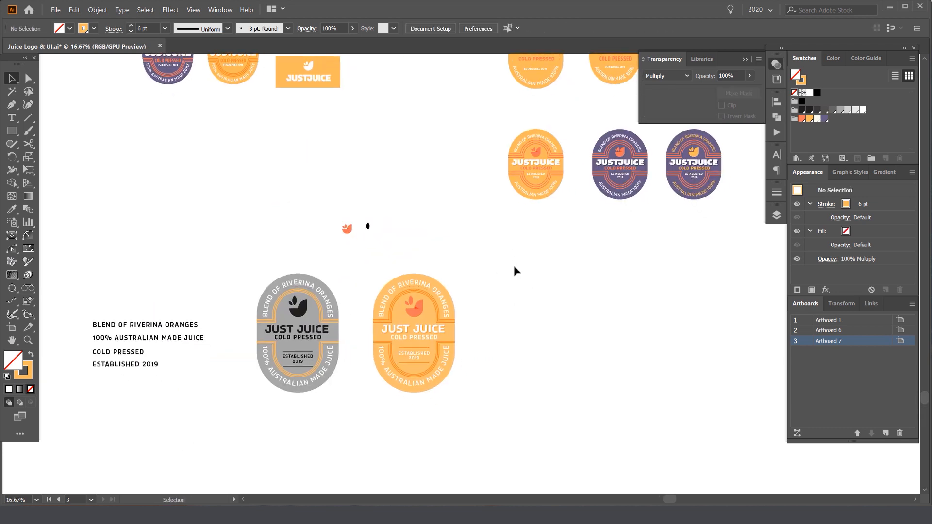
pyautogui.moveTo(533, 356); pyautogui.dragTo(468, 334)
pyautogui.moveTo(488, 257); pyautogui.dragTo(466, 291)
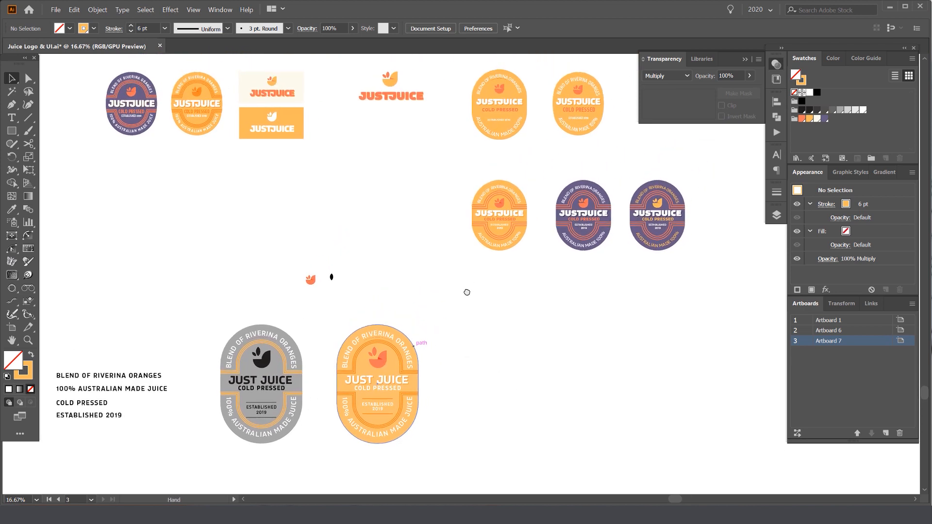
pyautogui.scroll(1, 507, 243)
pyautogui.moveTo(526, 257); pyautogui.dragTo(510, 269)
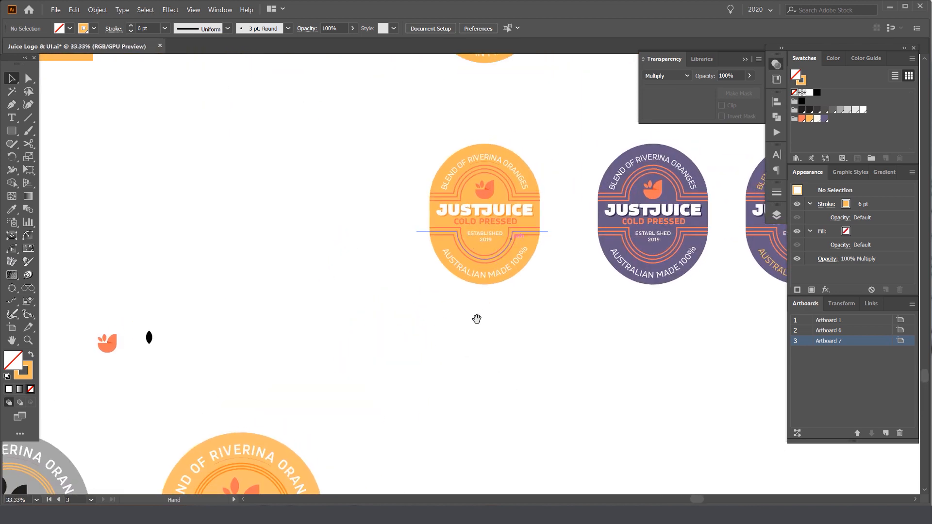
pyautogui.moveTo(539, 423); pyautogui.dragTo(608, 265)
pyautogui.moveTo(532, 382); pyautogui.dragTo(464, 483)
pyautogui.moveTo(540, 328); pyautogui.dragTo(645, 43)
pyautogui.scroll(2, 304, 286)
pyautogui.scroll(-2, 604, 255)
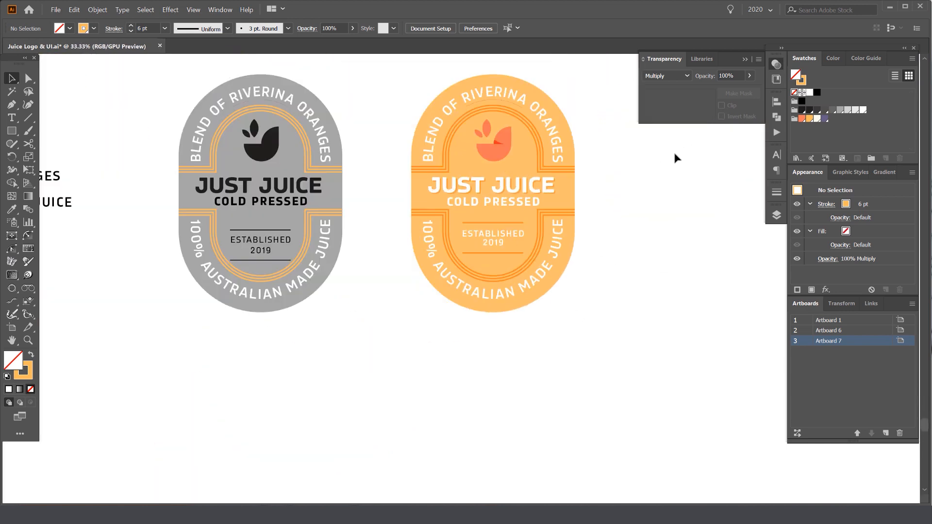
pyautogui.press('Tab')
# Try tightening the letter spacing of the curved text around the orange label
pyautogui.click(483, 138)
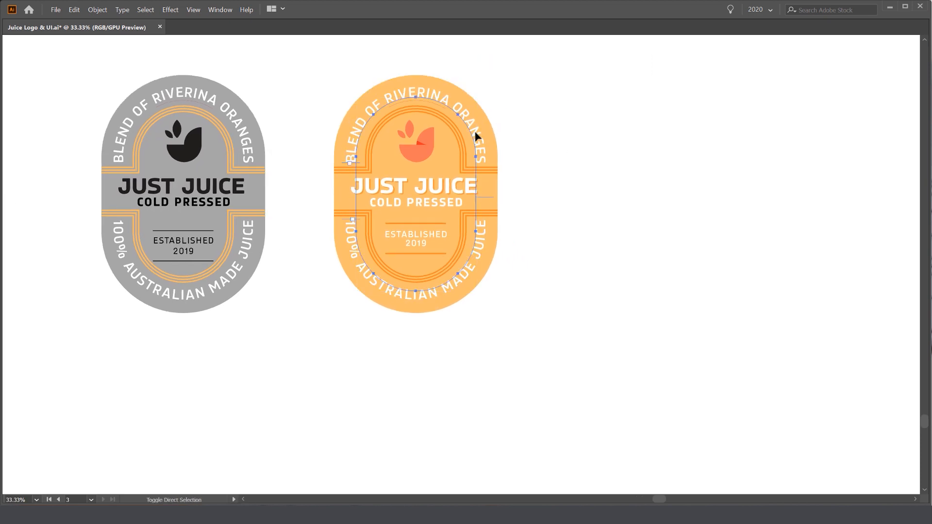
pyautogui.hotkey('ctrl', 'alt', 'Left')
pyautogui.hotkey('ctrl', 'alt', 'Right')
pyautogui.hotkey('alt', 'Left')
pyautogui.scroll(1, 473, 155)
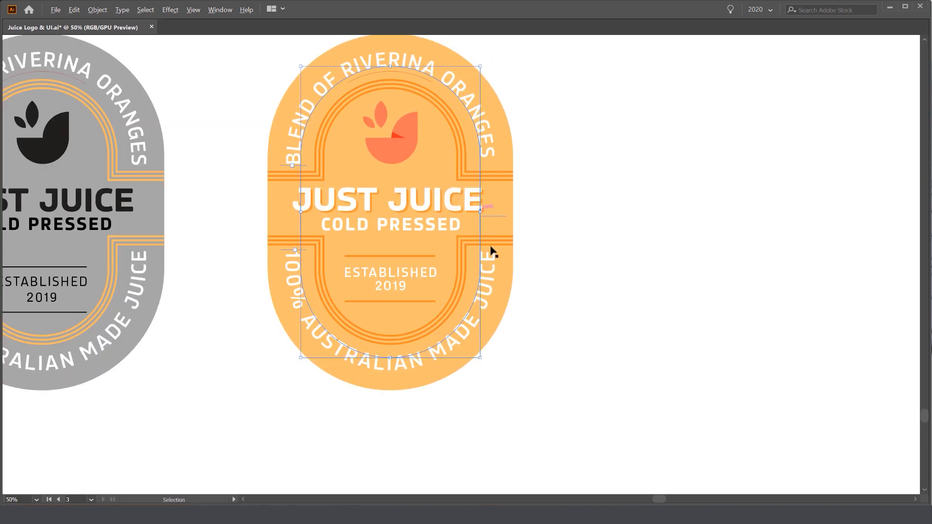
pyautogui.click(488, 277)
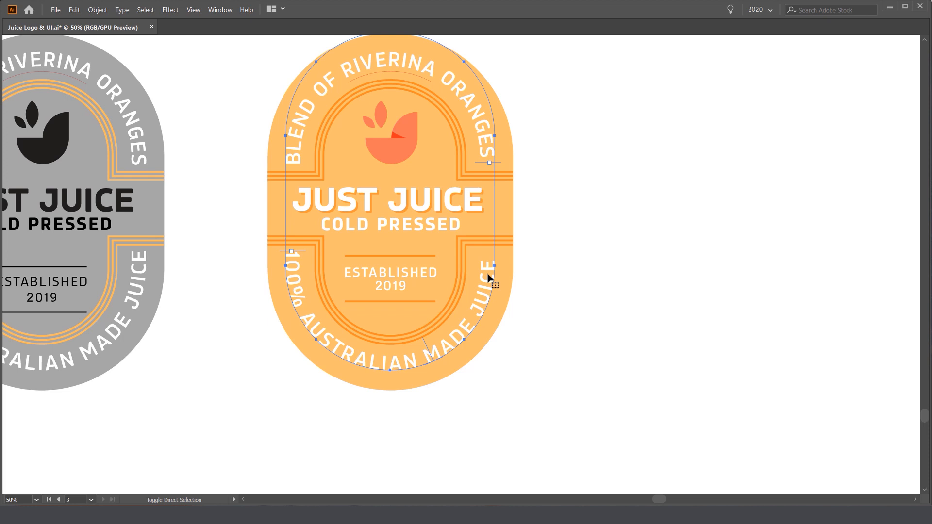
pyautogui.scroll(2, 294, 286)
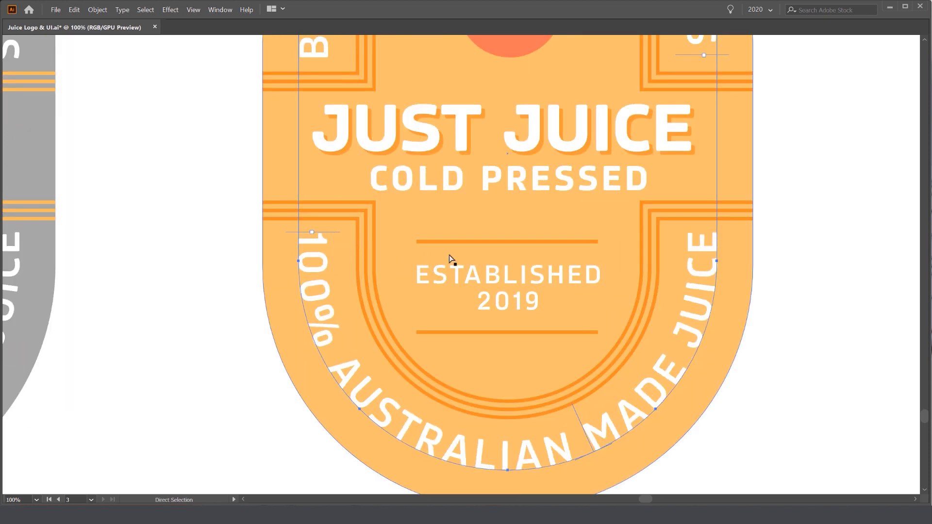
pyautogui.press('v')
# Examine the orange label as a whole and beside the grey version
pyautogui.scroll(-2, 465, 266)
pyautogui.moveTo(493, 237); pyautogui.dragTo(451, 277)
pyautogui.click(702, 139)
pyautogui.moveTo(686, 150); pyautogui.dragTo(659, 162)
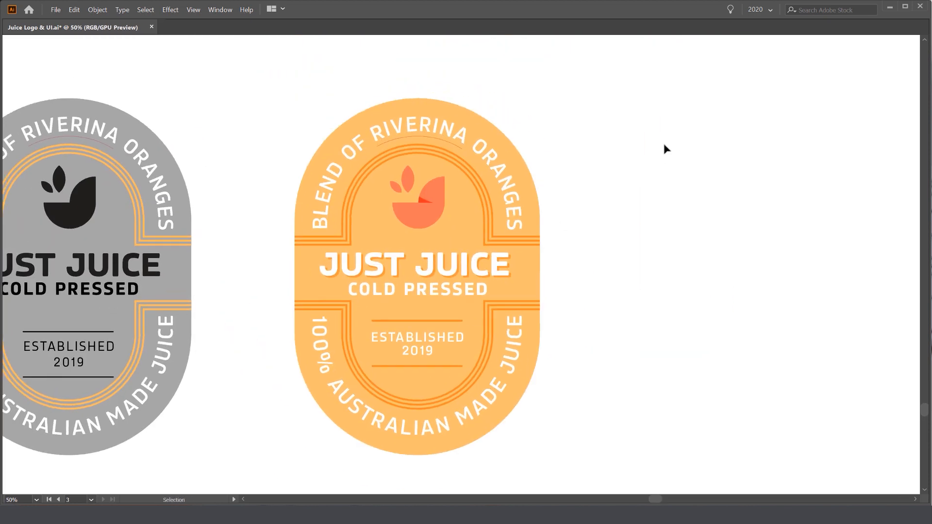
pyautogui.click(511, 309)
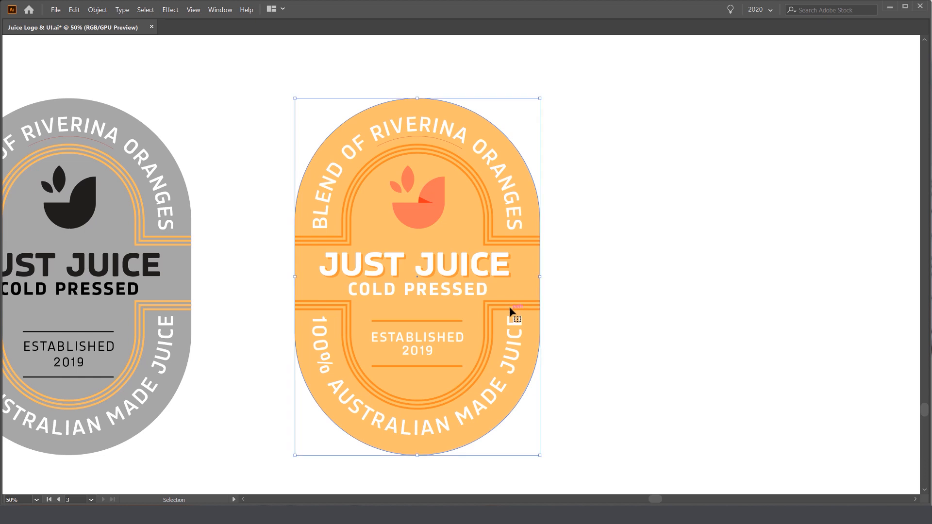
pyautogui.click(611, 250)
pyautogui.hotkey('ctrl', '0')
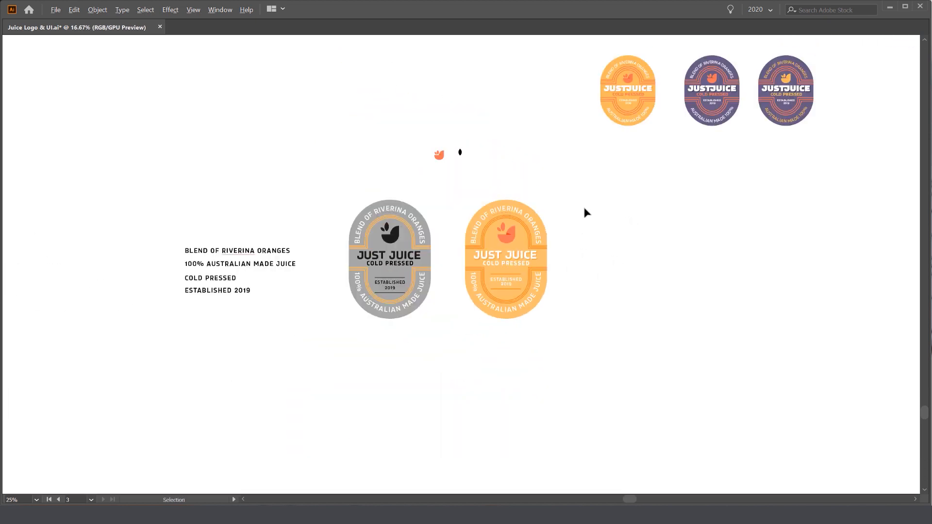
pyautogui.moveTo(581, 316); pyautogui.dragTo(574, 279)
pyautogui.scroll(3, 551, 325)
pyautogui.moveTo(557, 335); pyautogui.dragTo(539, 212)
pyautogui.scroll(2, 551, 221)
pyautogui.scroll(-1, 588, 185)
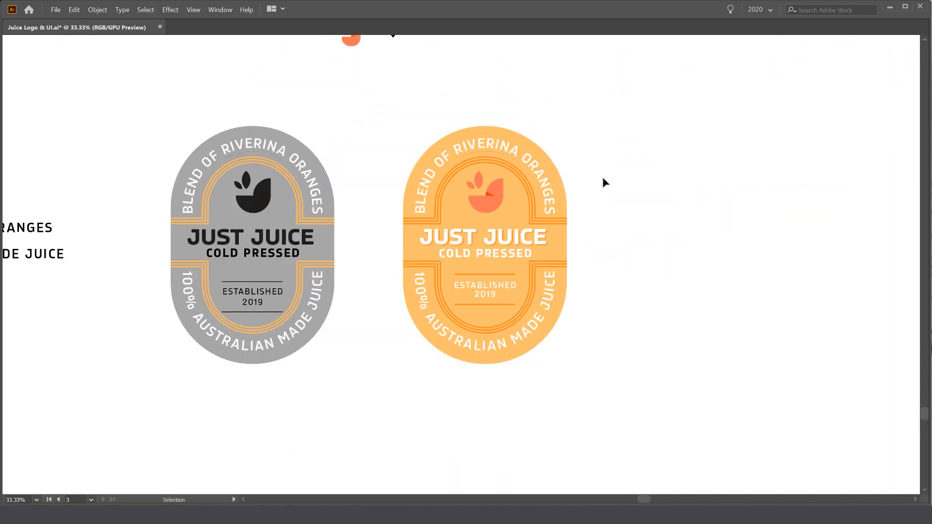
pyautogui.moveTo(601, 174); pyautogui.dragTo(587, 170)
pyautogui.moveTo(638, 137); pyautogui.dragTo(531, 137)
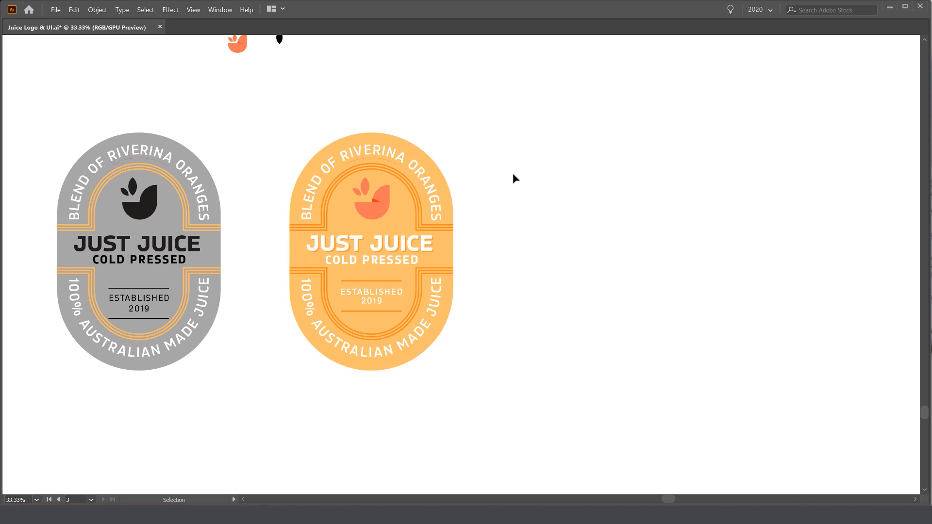
pyautogui.moveTo(519, 151); pyautogui.dragTo(546, 140)
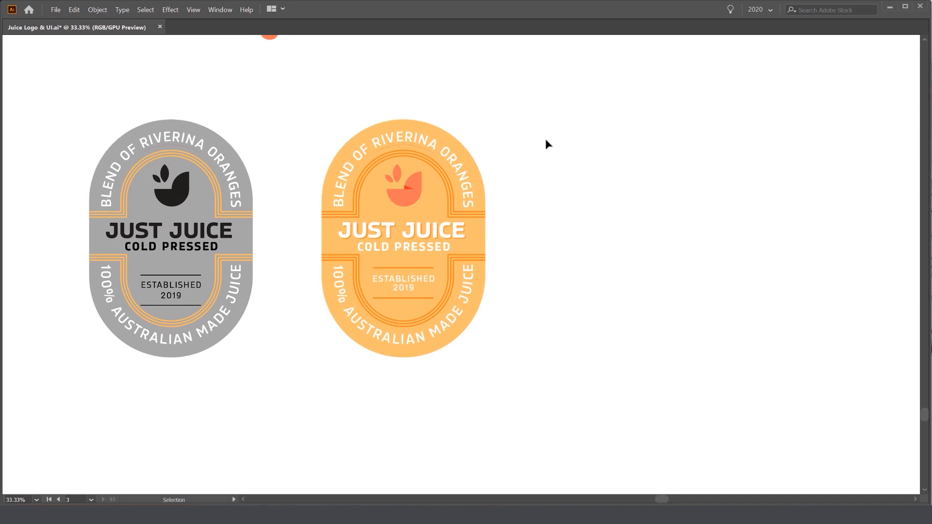
# Duplicate the whole orange label to the right of the original and show the panels again
pyautogui.moveTo(588, 73); pyautogui.dragTo(310, 383)
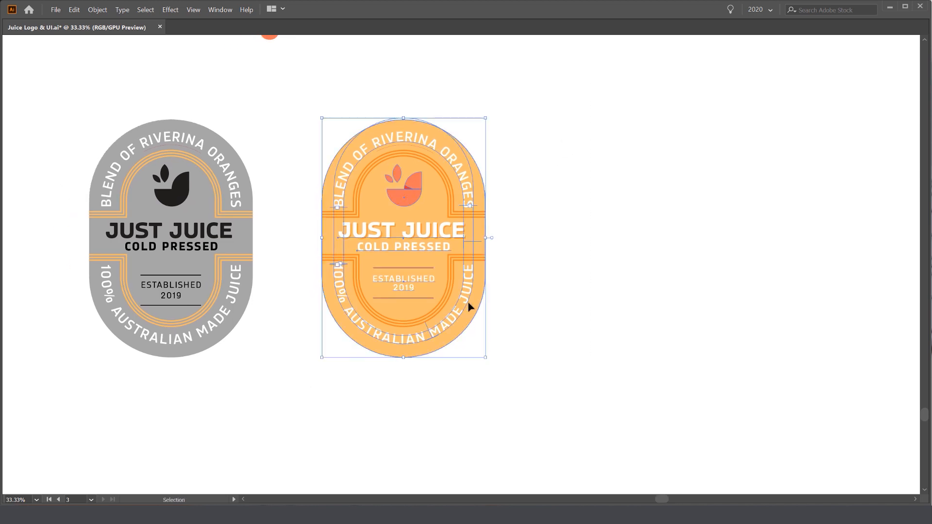
pyautogui.moveTo(398, 248); pyautogui.dragTo(601, 252)
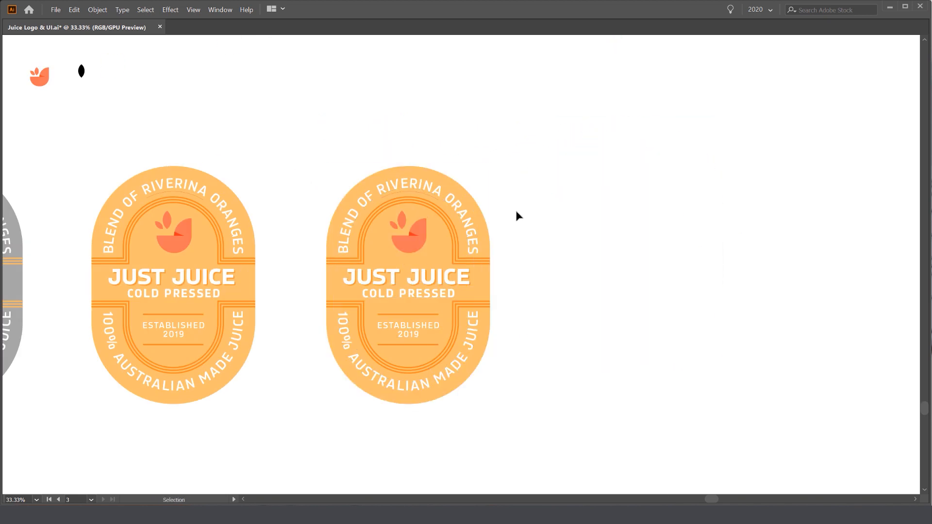
pyautogui.press('Tab')
# Create a new colour group from the purple swatch
pyautogui.scroll(1, 505, 229)
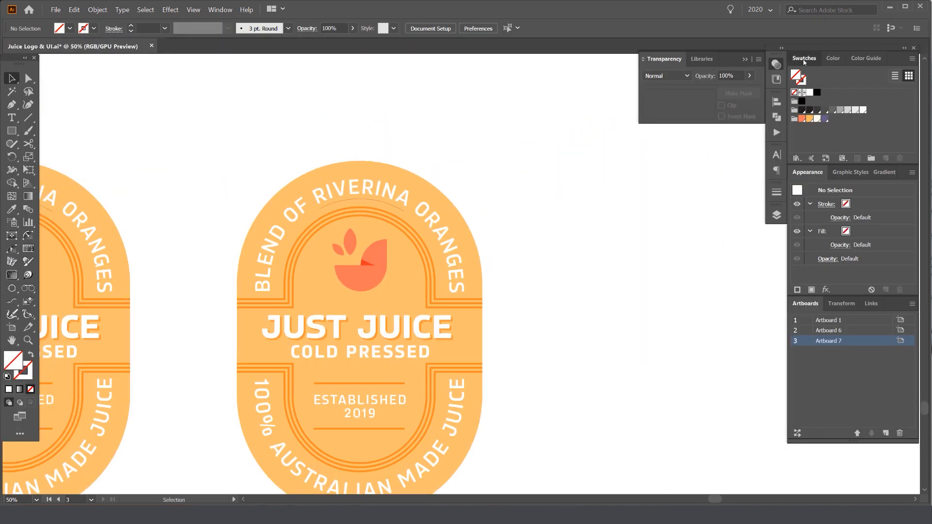
pyautogui.moveTo(606, 184); pyautogui.dragTo(622, 112)
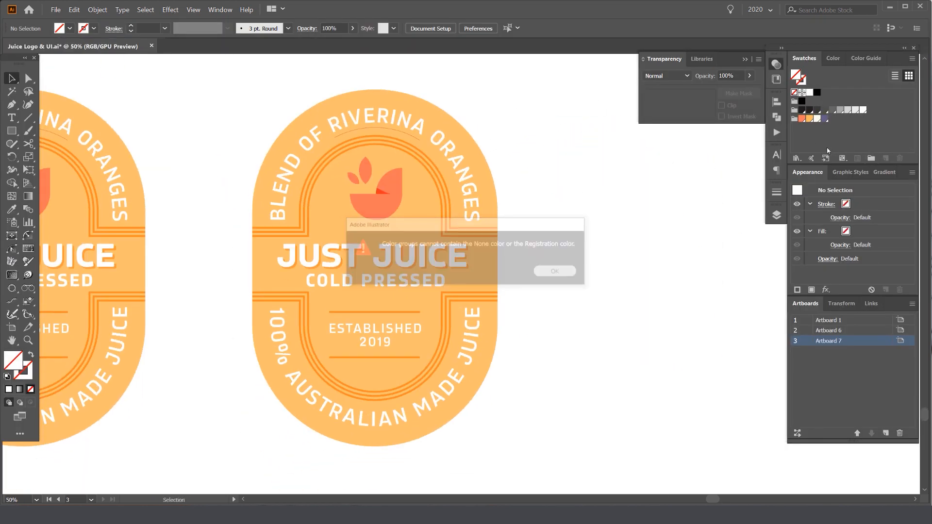
pyautogui.click(826, 120)
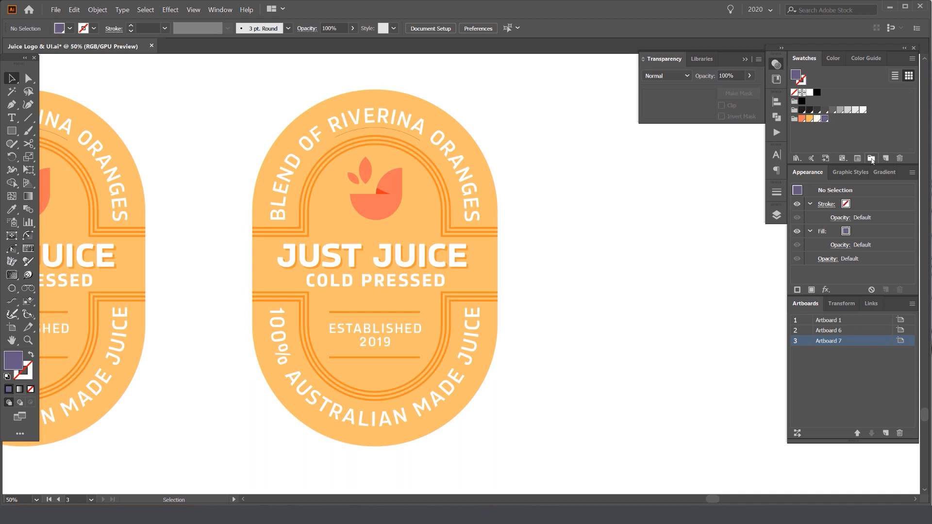
pyautogui.click(871, 159)
pyautogui.press('Return')
# Choose a darker shade of the purple from the colour guide and save it beside the purple in the new colour group
pyautogui.click(868, 58)
pyautogui.click(835, 104)
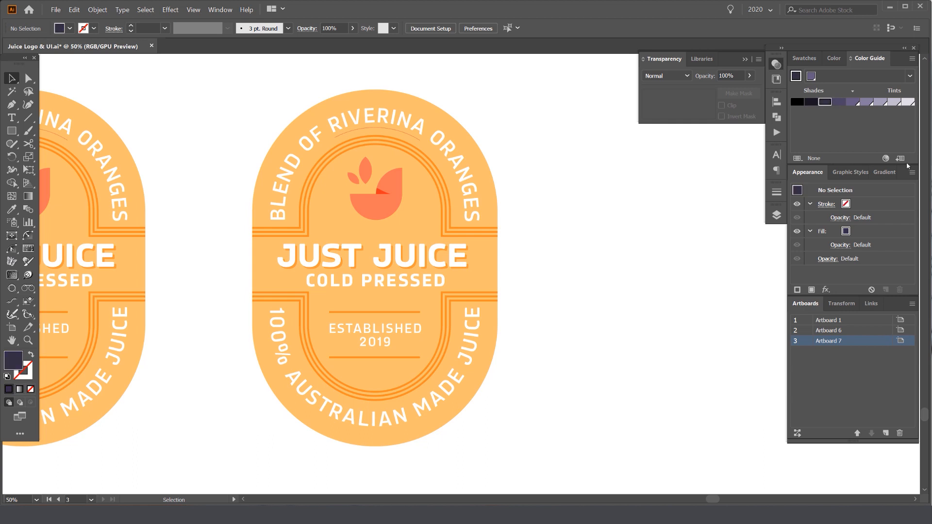
pyautogui.click(900, 159)
pyautogui.moveTo(800, 138); pyautogui.dragTo(809, 128)
pyautogui.click(801, 127)
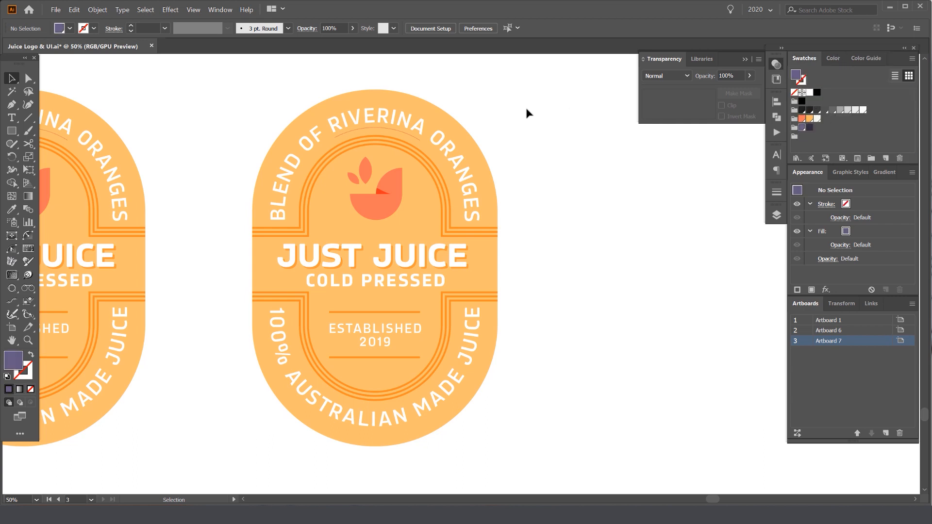
# Select the entire duplicated label and open it in Recolor Artwork, keeping the label visible beside the dialog
pyautogui.scroll(-1, 520, 105)
pyautogui.moveTo(363, 338); pyautogui.dragTo(353, 332)
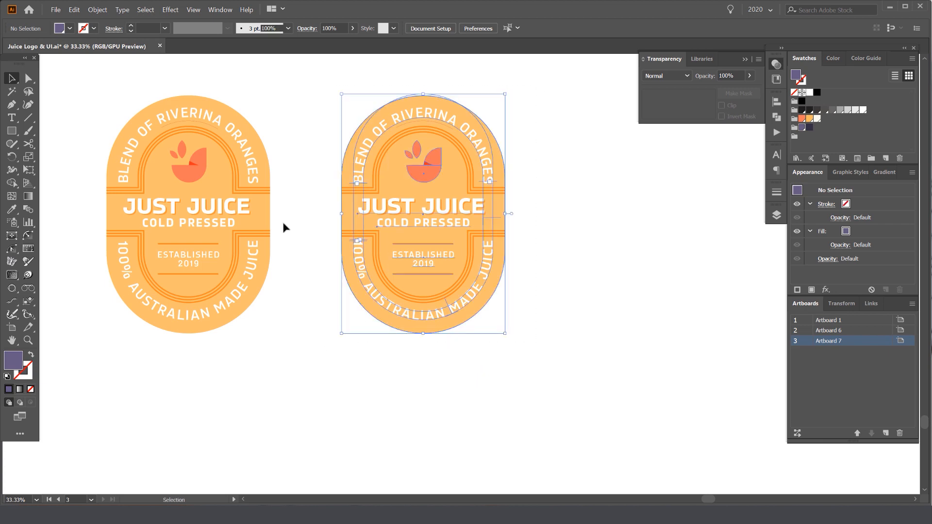
pyautogui.moveTo(521, 84); pyautogui.dragTo(282, 352)
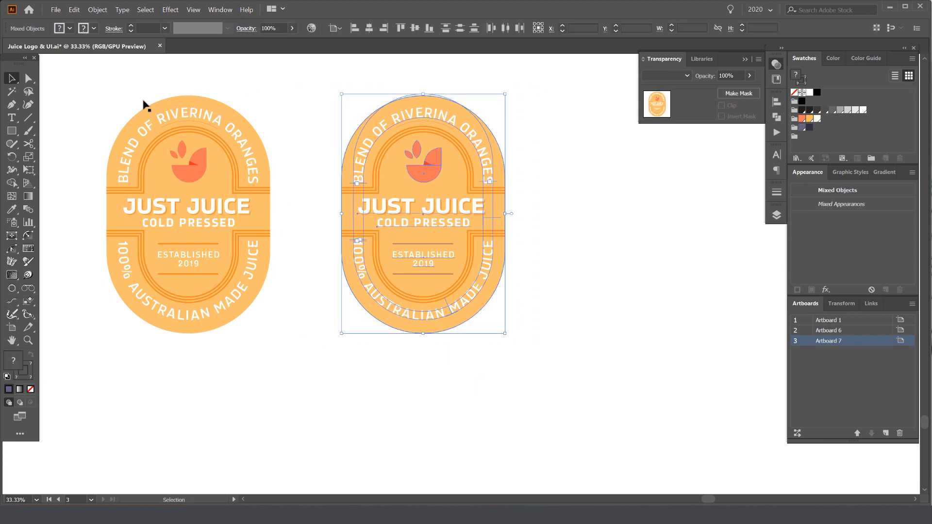
pyautogui.click(100, 12)
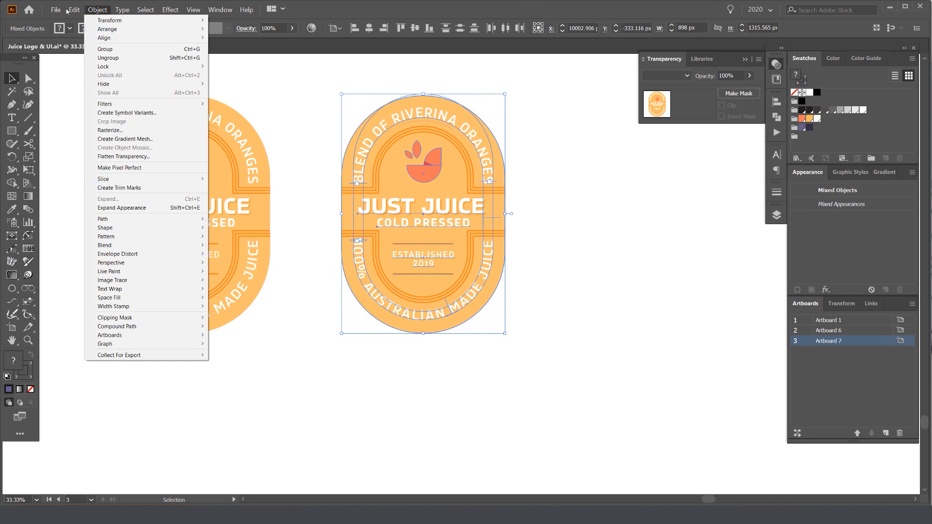
pyautogui.moveTo(75, 11)
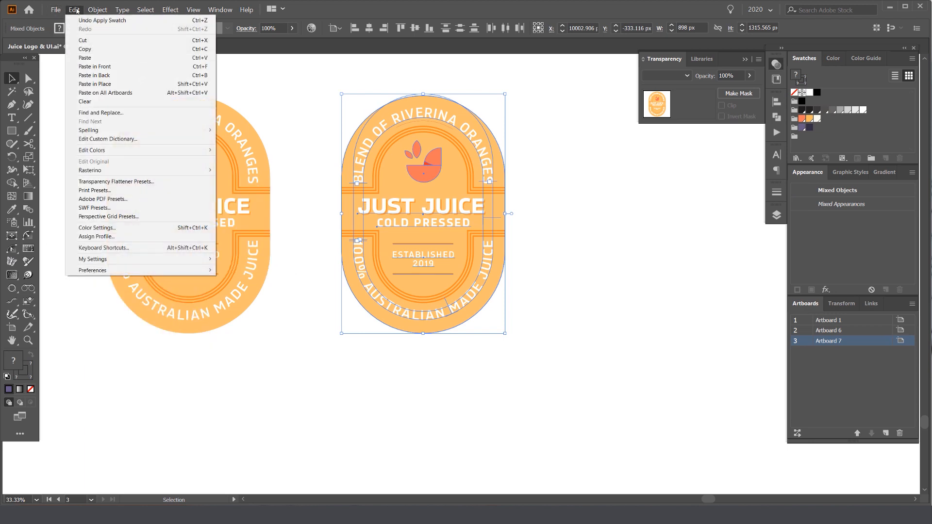
pyautogui.moveTo(204, 150)
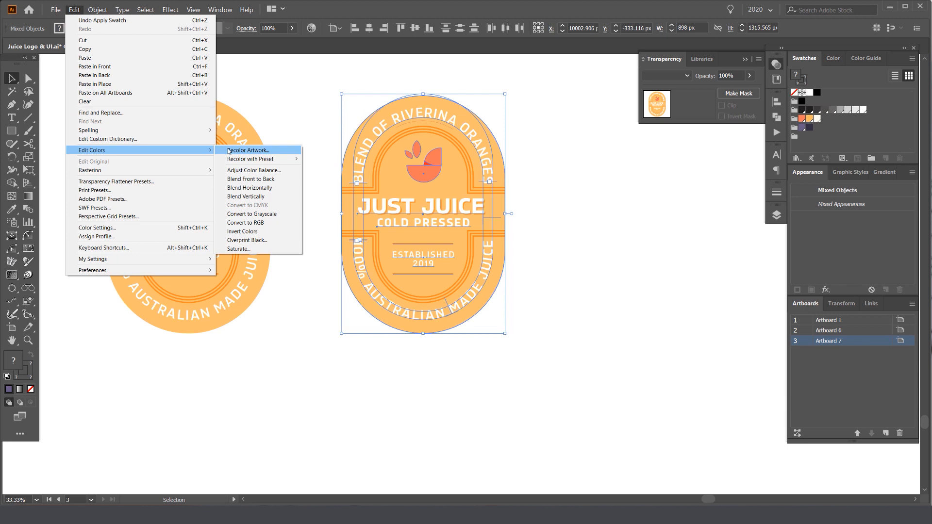
pyautogui.click(249, 151)
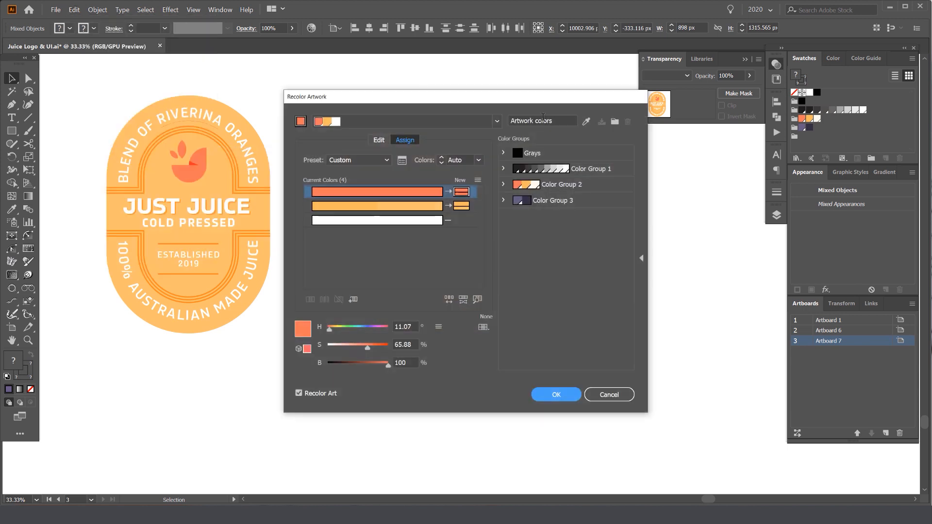
pyautogui.moveTo(497, 101); pyautogui.dragTo(733, 97)
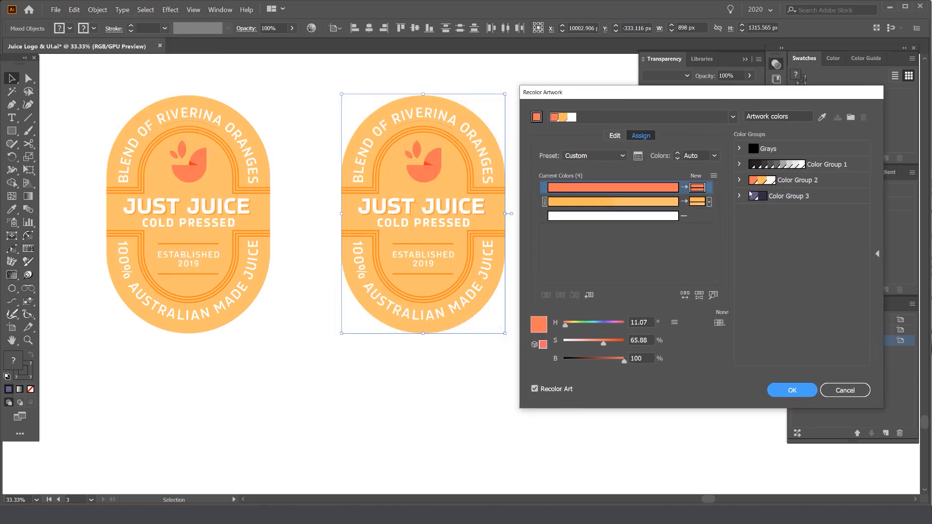
# Preview the saved colour groups on the duplicated label and apply Color Group 3
pyautogui.click(792, 197)
pyautogui.click(777, 182)
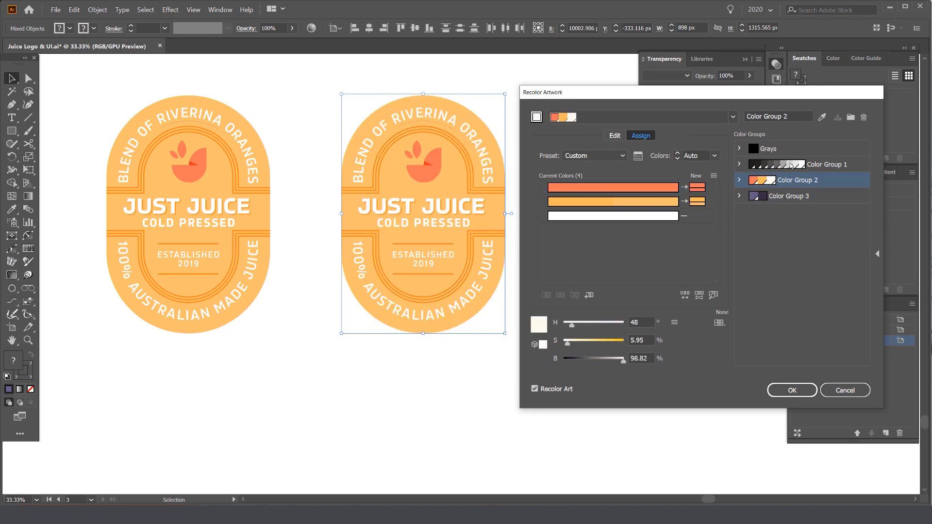
pyautogui.click(791, 166)
pyautogui.click(780, 197)
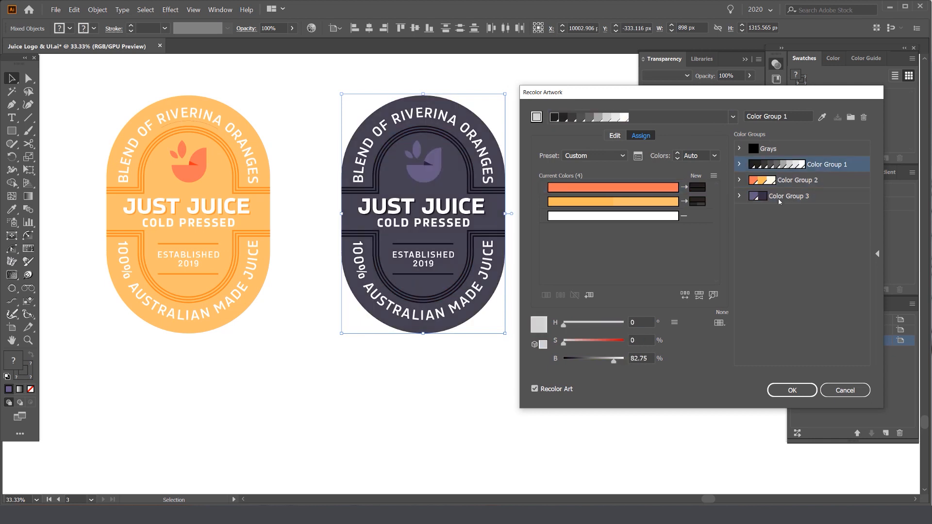
# Randomly change the colour order so the lighter purple fills the label body and the dark purple fills the logo
pyautogui.click(683, 296)
pyautogui.click(682, 297)
pyautogui.click(682, 297)
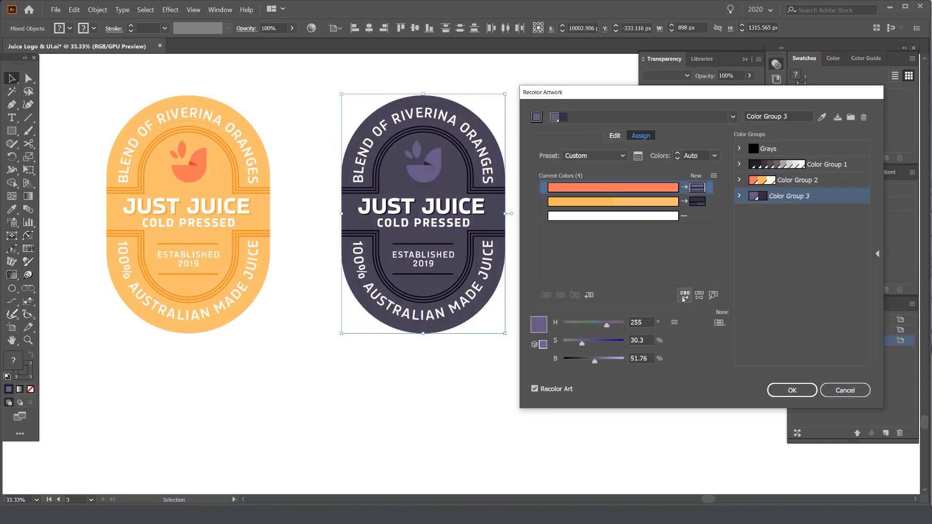
pyautogui.click(682, 297)
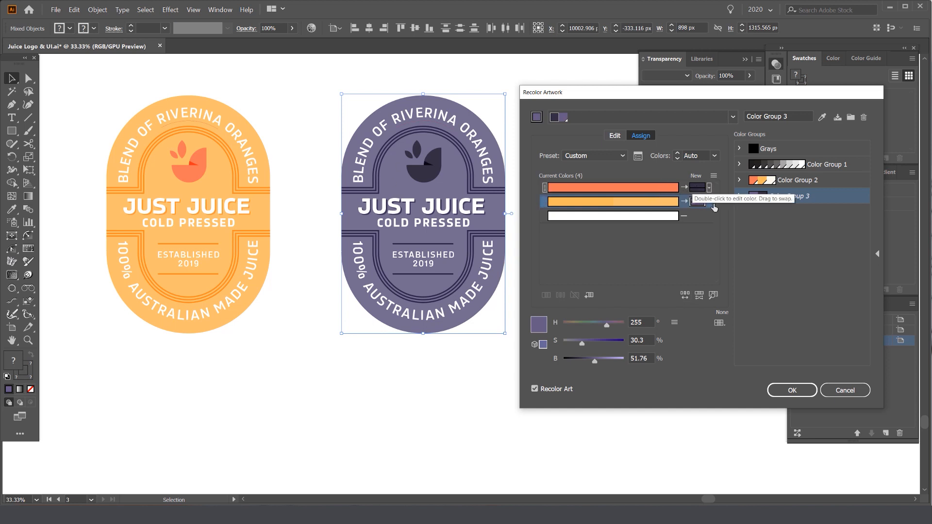
# Set the label's purple to 61% saturation and 58% brightness, applying the recolouring without saving changes to the swatch group
pyautogui.moveTo(581, 343); pyautogui.dragTo(600, 362)
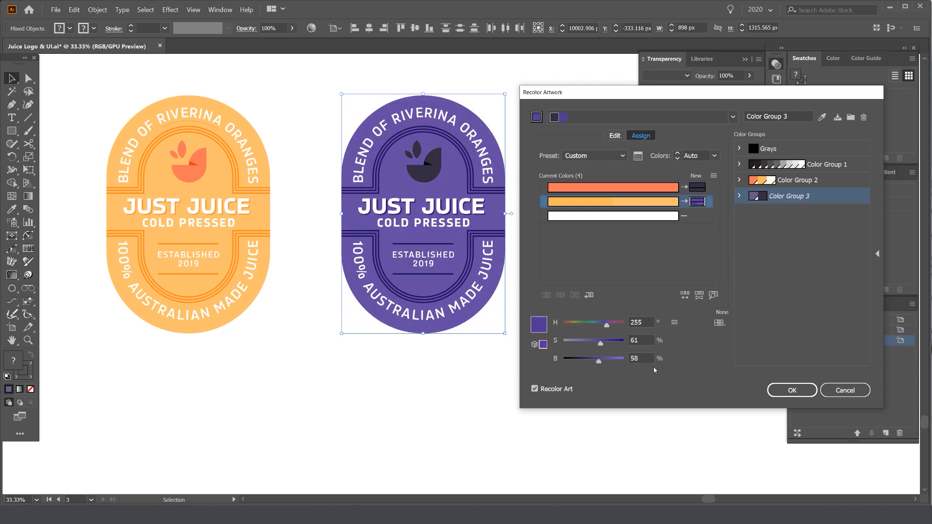
pyautogui.click(791, 390)
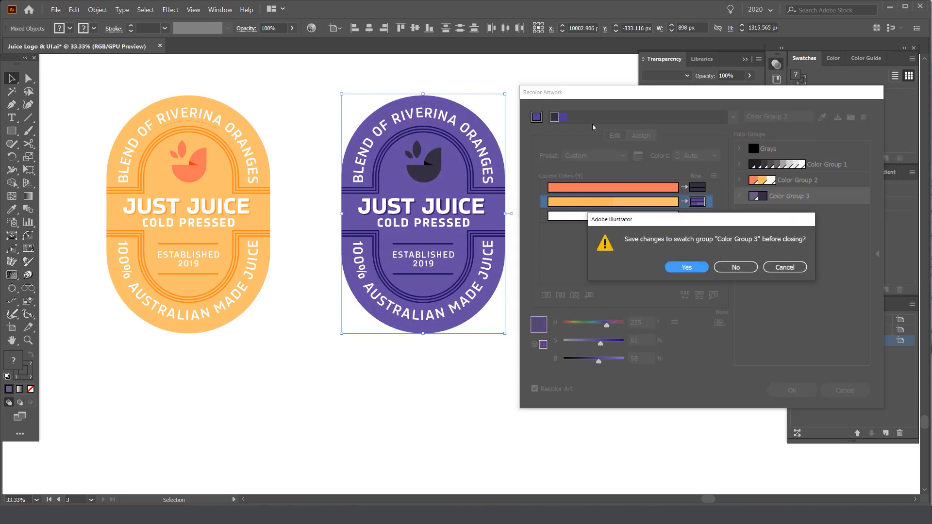
pyautogui.click(736, 267)
# Try recolouring the purple label's multiplied divider lines with the light orange swatch
pyautogui.scroll(-3, 539, 194)
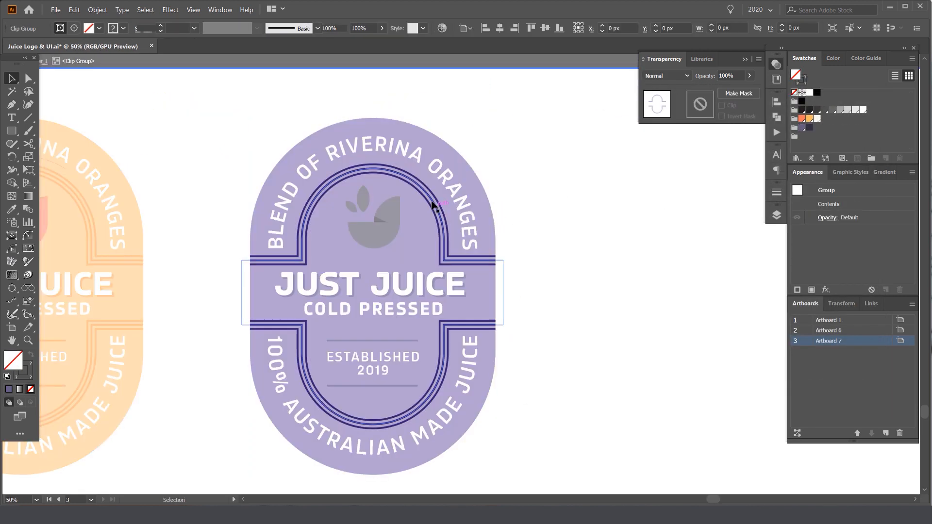
pyautogui.click(435, 209)
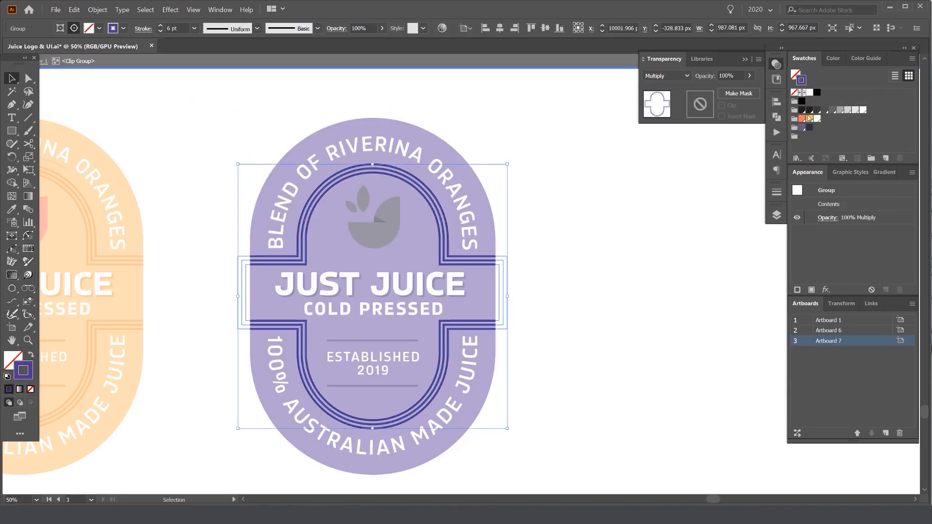
pyautogui.click(809, 118)
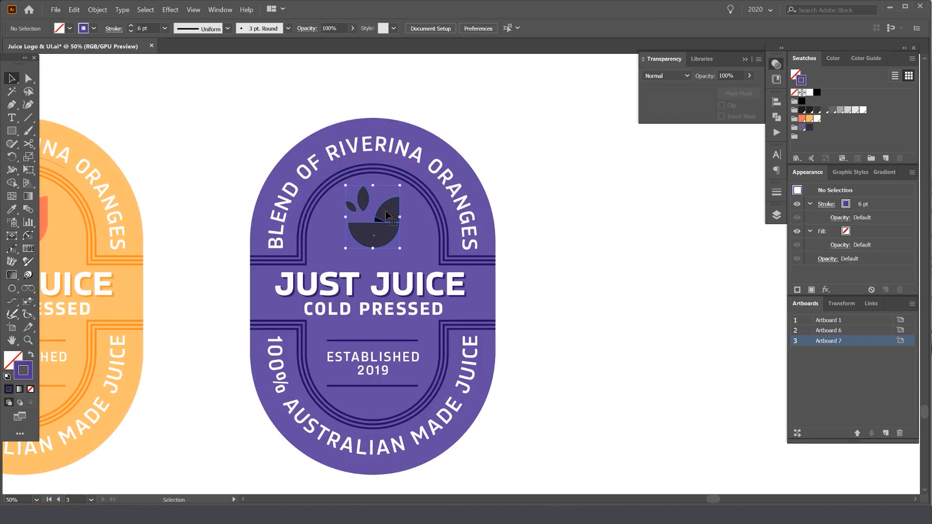
# Recolour the fruit logo on the purple label with the coral-orange swatch from the orange colour group
pyautogui.click(372, 223)
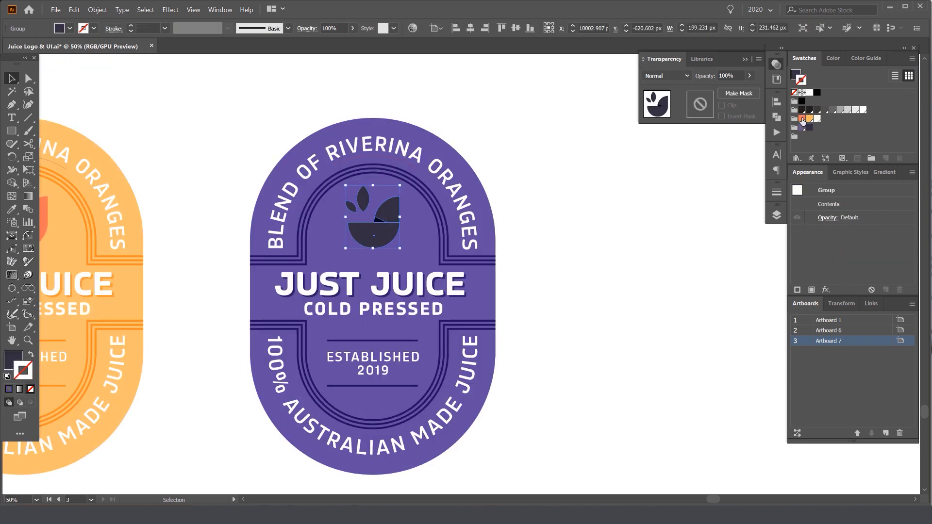
pyautogui.click(801, 118)
pyautogui.scroll(1, 427, 207)
pyautogui.doubleClick(383, 205)
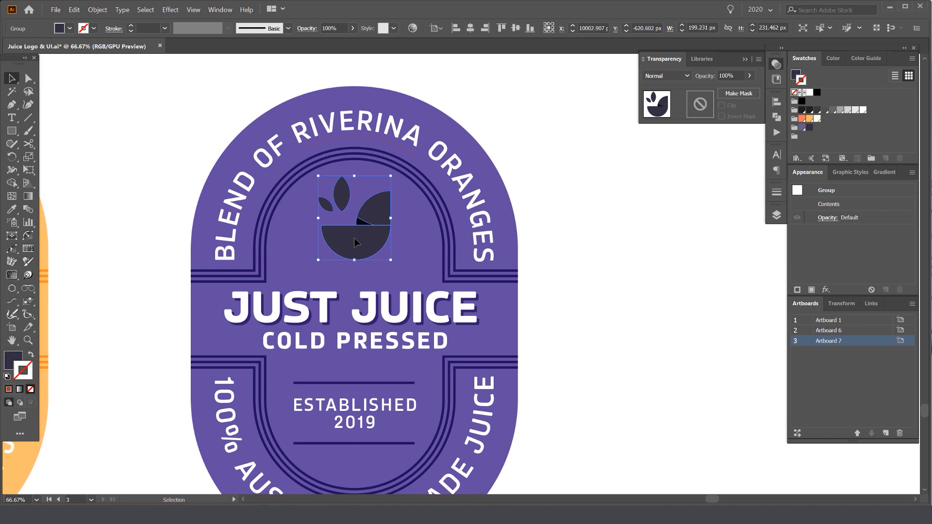
pyautogui.click(354, 237)
pyautogui.click(802, 119)
pyautogui.click(597, 166)
pyautogui.scroll(-3, 595, 168)
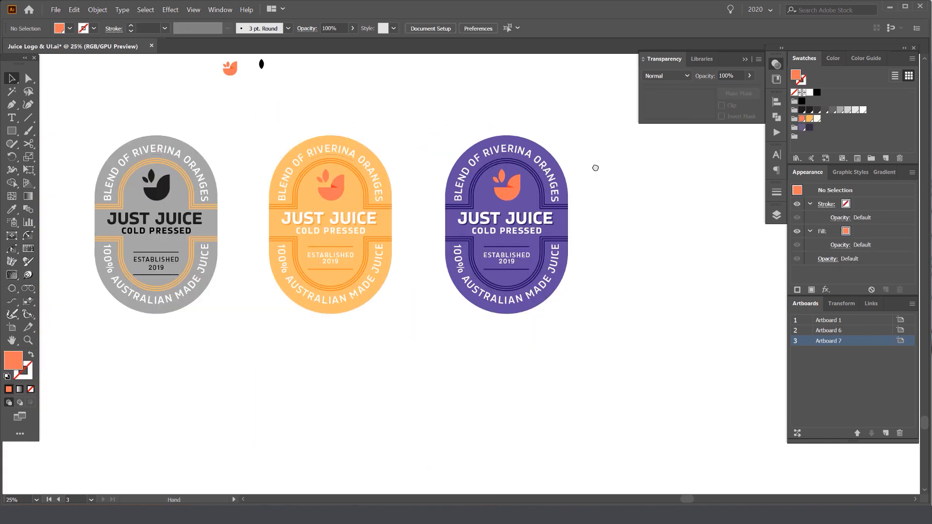
pyautogui.moveTo(591, 187); pyautogui.dragTo(732, 97)
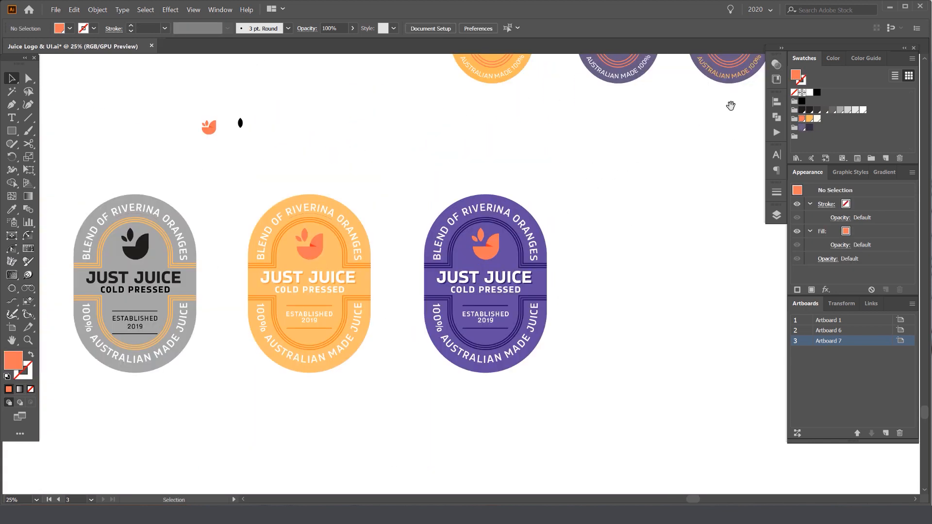
pyautogui.moveTo(660, 151); pyautogui.dragTo(673, 120)
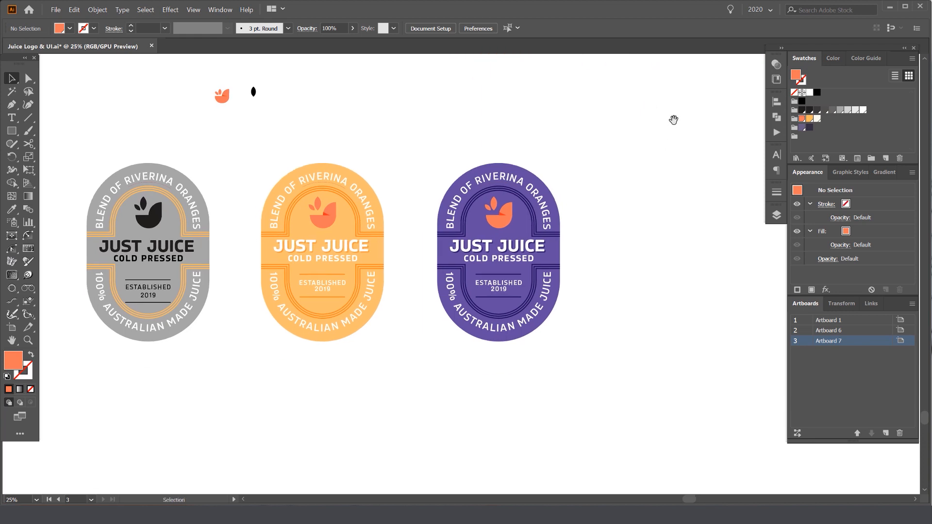